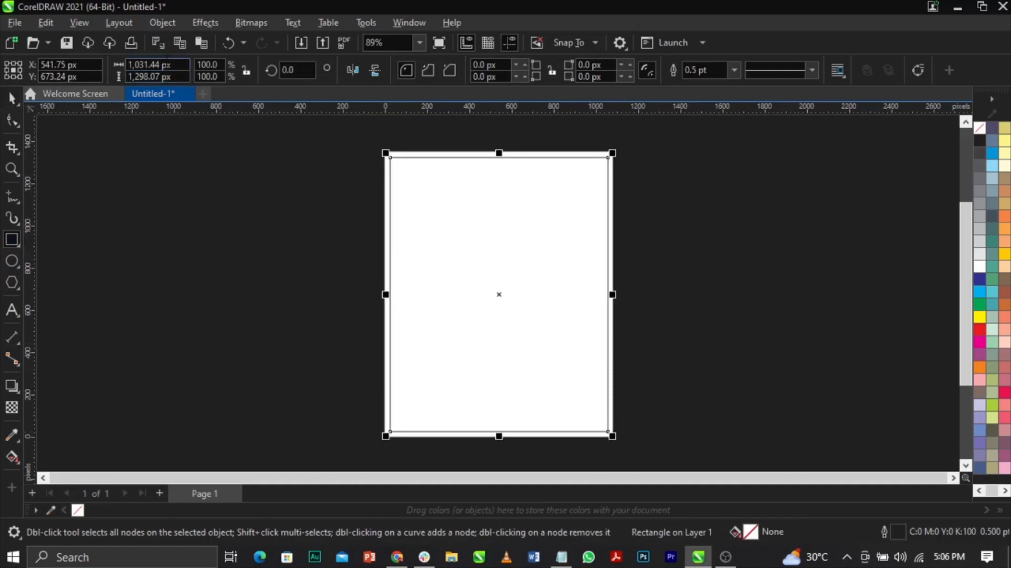
Set the rectangle's size to 1080 px wide by 1350 px high
click(152, 64)
text(1080)
key(Tab)
text(1,35)
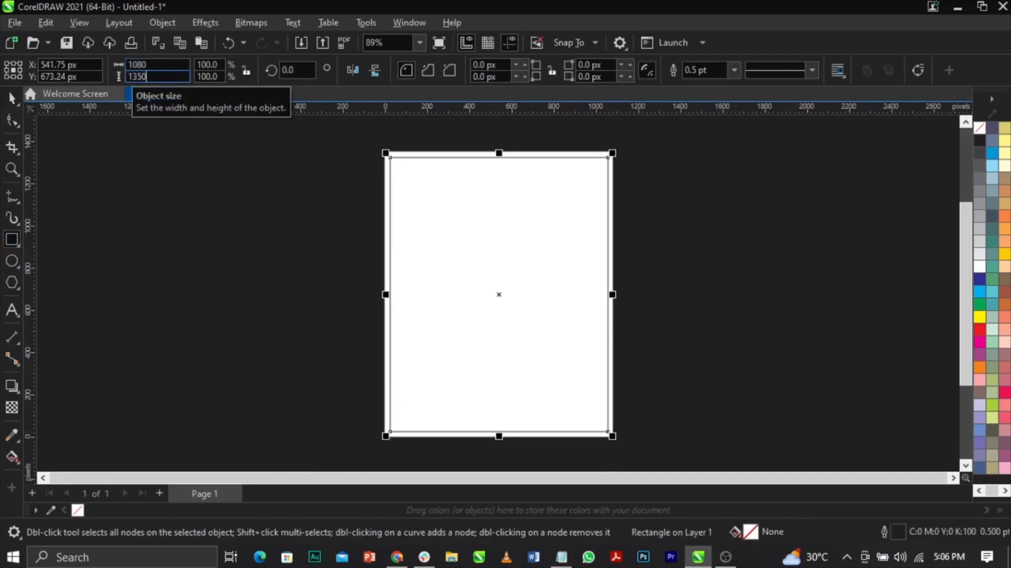
text(0)
key(Return)
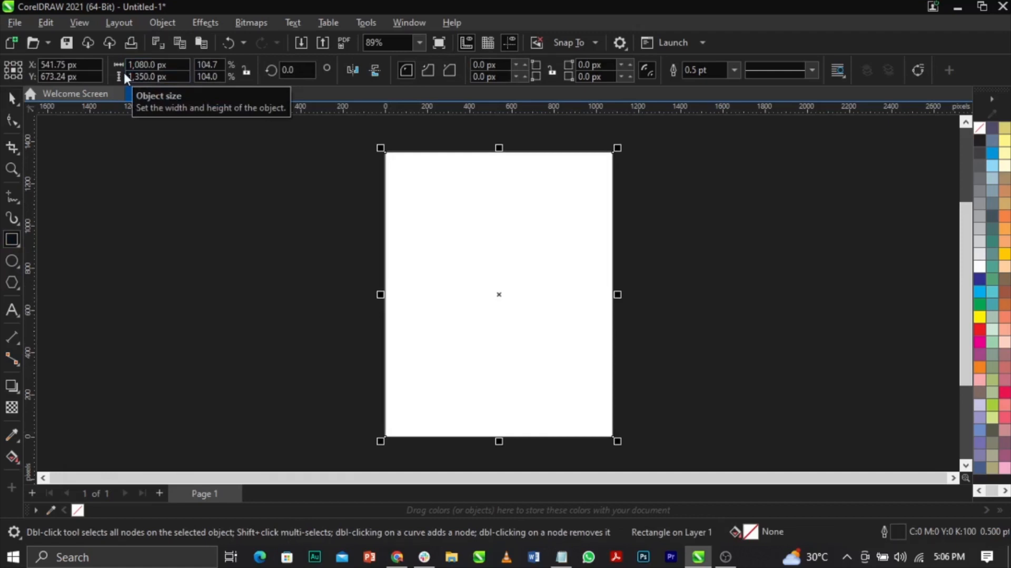
Delete the small stray rectangle and centre the 1080 by 1350 px rectangle on the page
mouse_move(499, 295)
mouse_down()
mouse_move(539, 313)
mouse_move(495, 292)
mouse_up()
key(space)
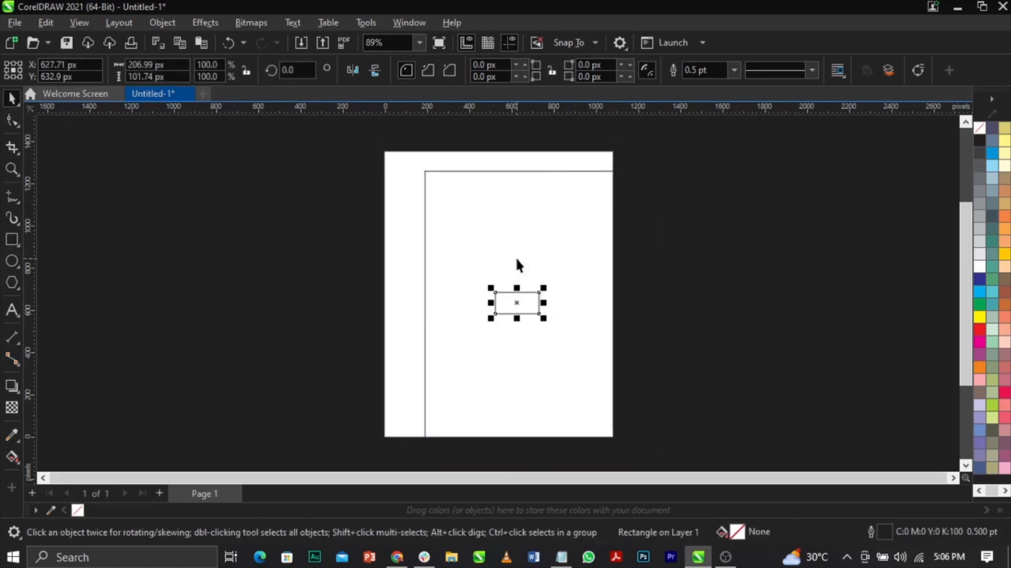
key(Delete)
drag(537, 274, 501, 275)
drag(501, 274, 514, 285)
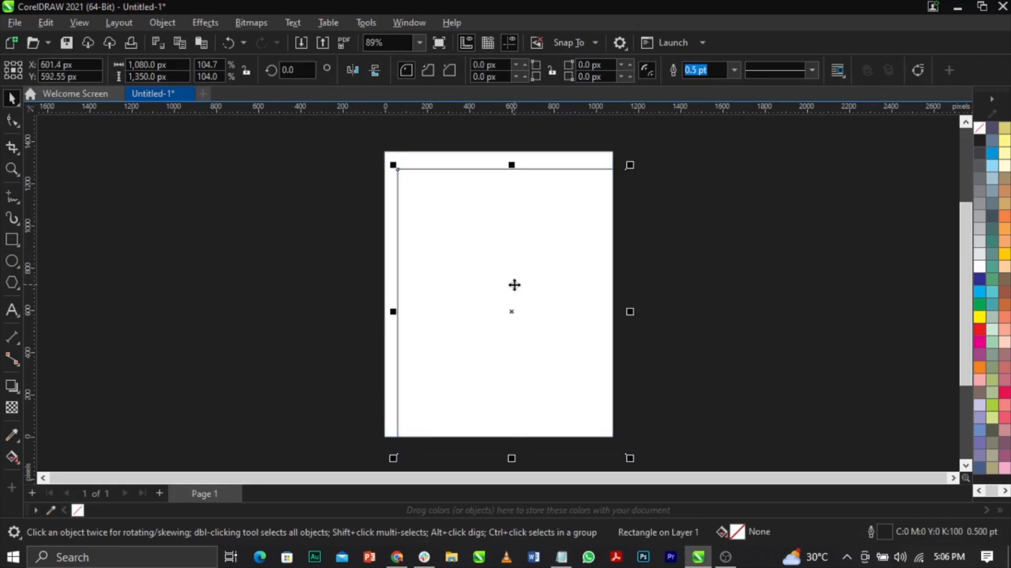
key(p)
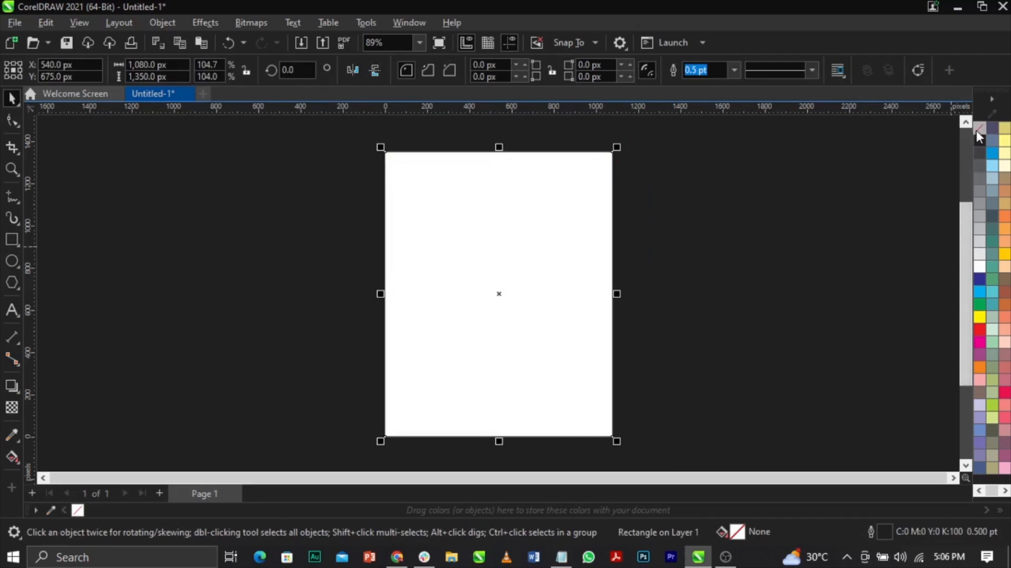
Remove the large rectangle's outline colour and centre the rectangle on the page
drag(527, 238, 560, 265)
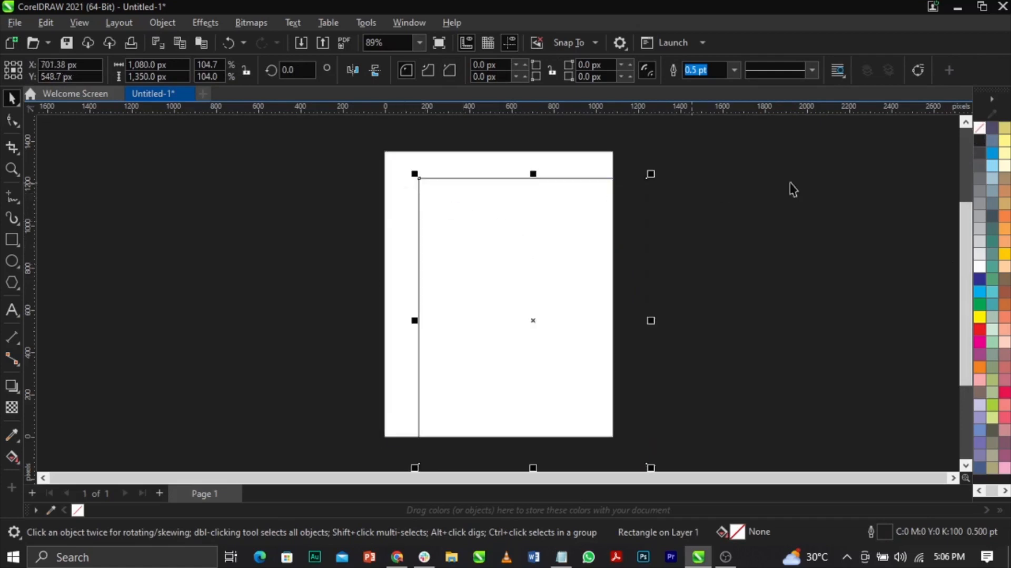
right_click(979, 126)
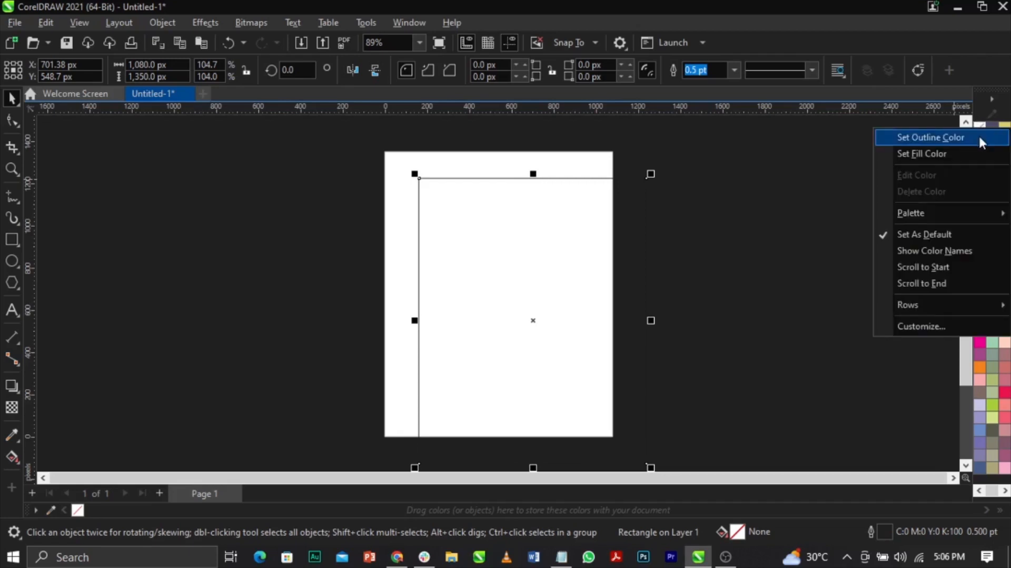
click(979, 138)
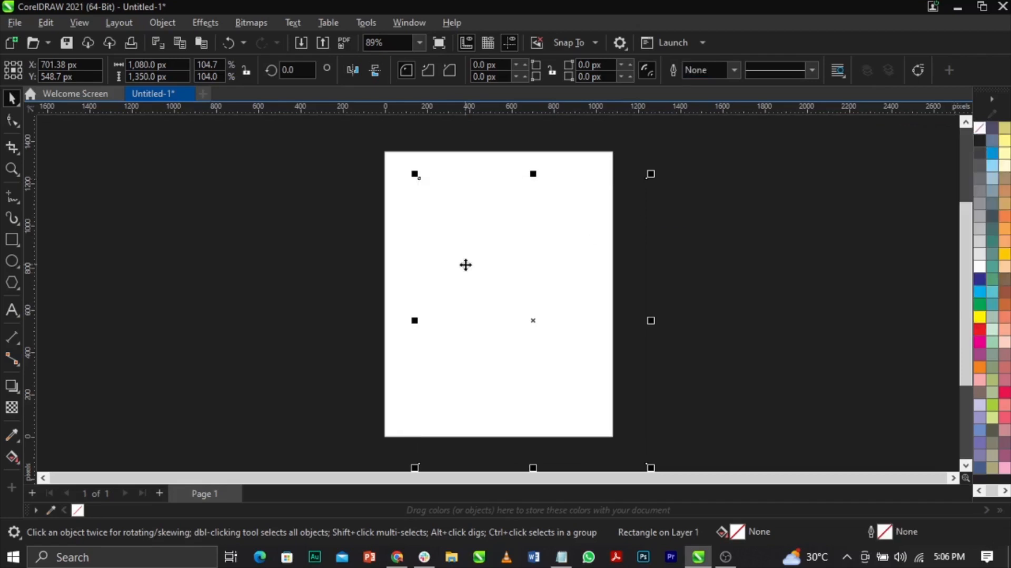
key(p)
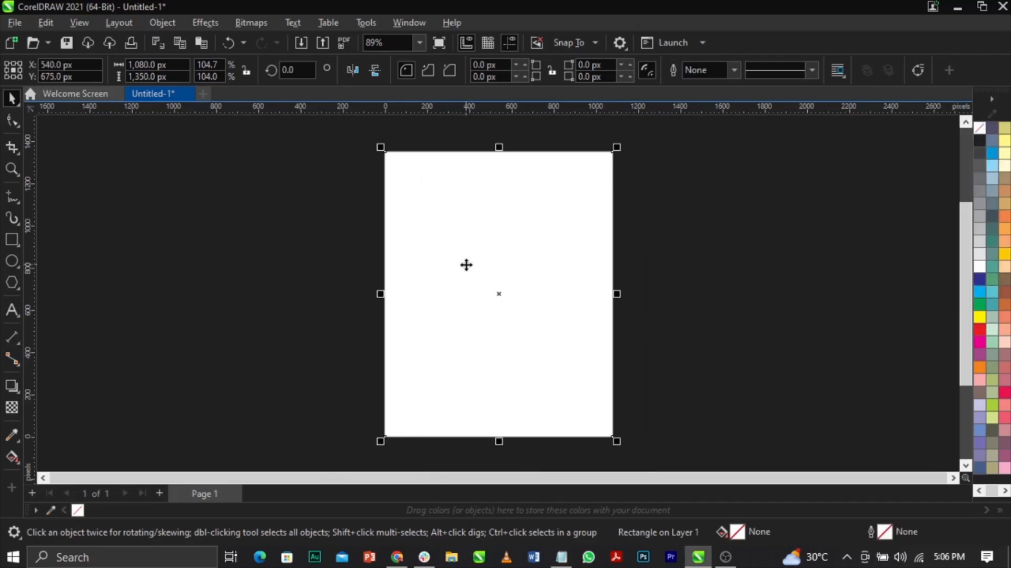
Switch to Notepad and review the flyer's event text and the list of fonts
click(562, 557)
drag(788, 355, 668, 156)
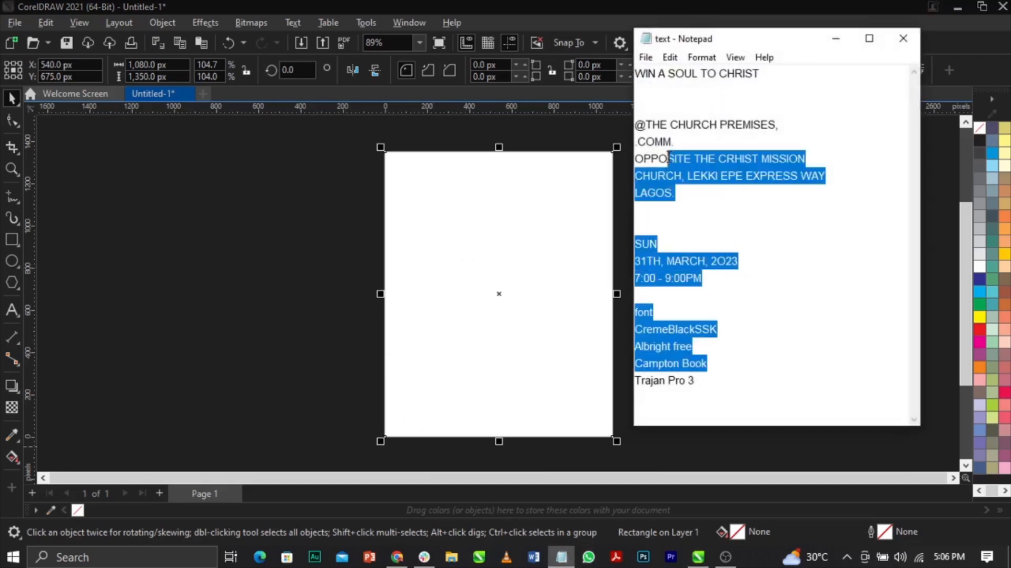
click(154, 223)
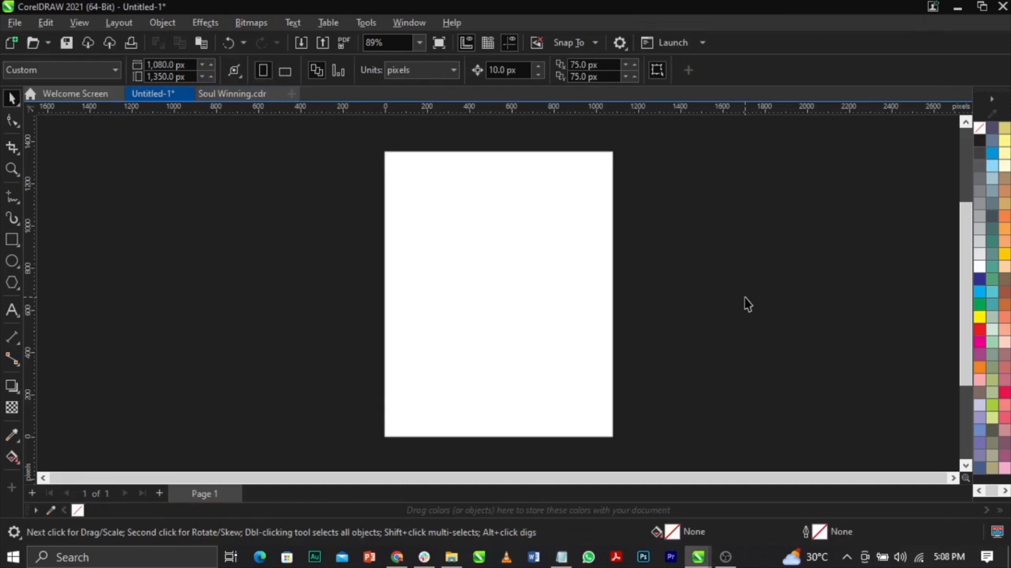
Import all eleven image files, without the text file, from the Win a Soul folder in Downloads
click(19, 24)
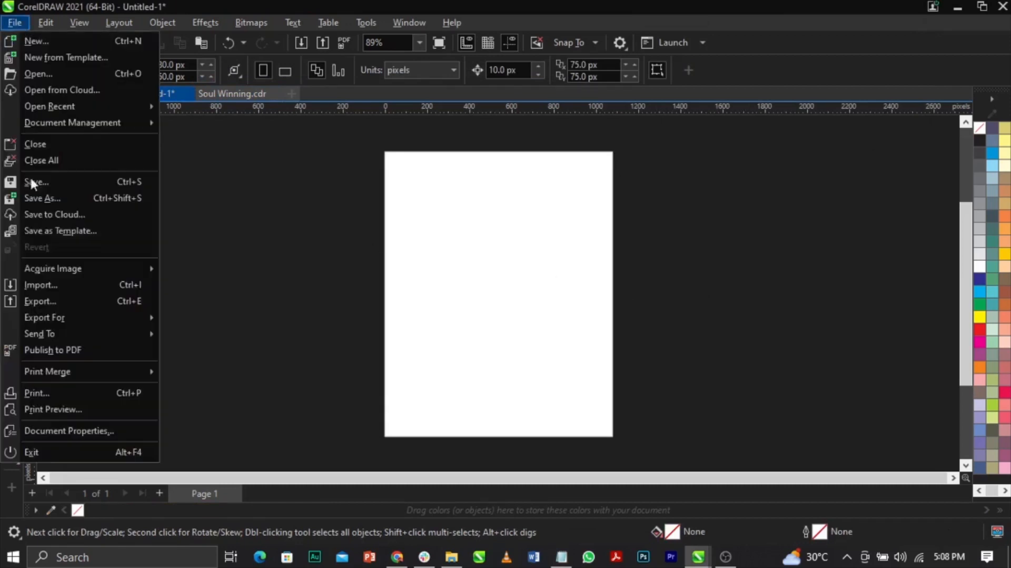
click(83, 289)
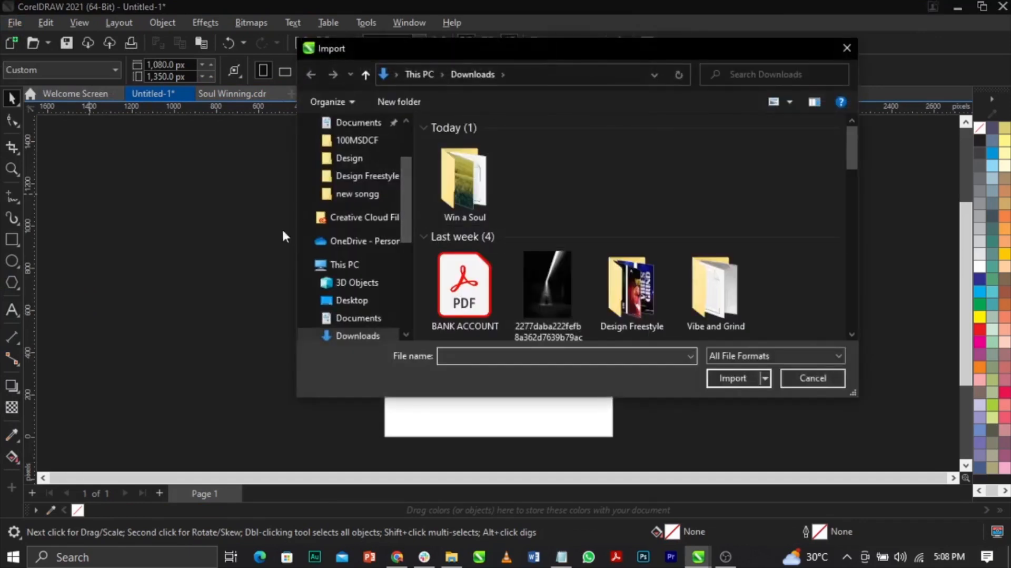
double_click(451, 196)
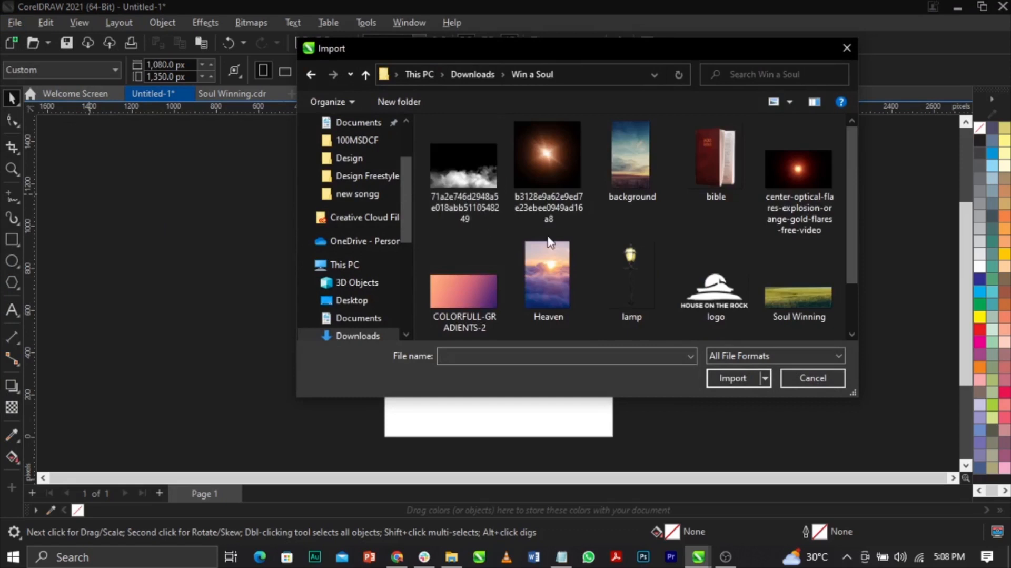
click(451, 200)
ctrl+click(548, 169)
ctrl+click(639, 181)
ctrl+click(698, 178)
ctrl+click(798, 174)
ctrl+click(463, 287)
ctrl+click(554, 261)
ctrl+click(614, 266)
ctrl+click(714, 287)
ctrl+click(793, 295)
scroll(766, 290, down, 1)
ctrl+click(495, 304)
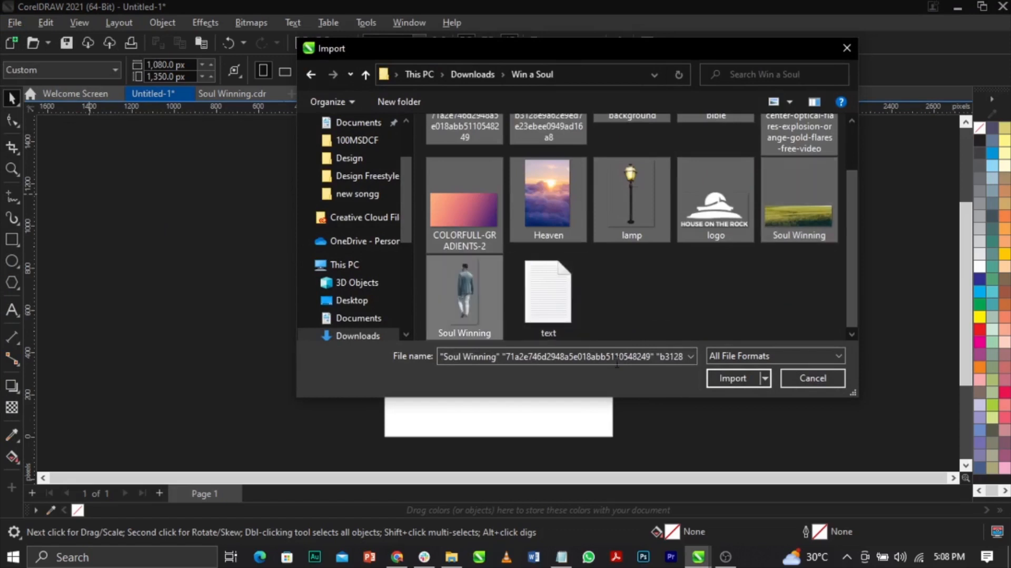
click(742, 381)
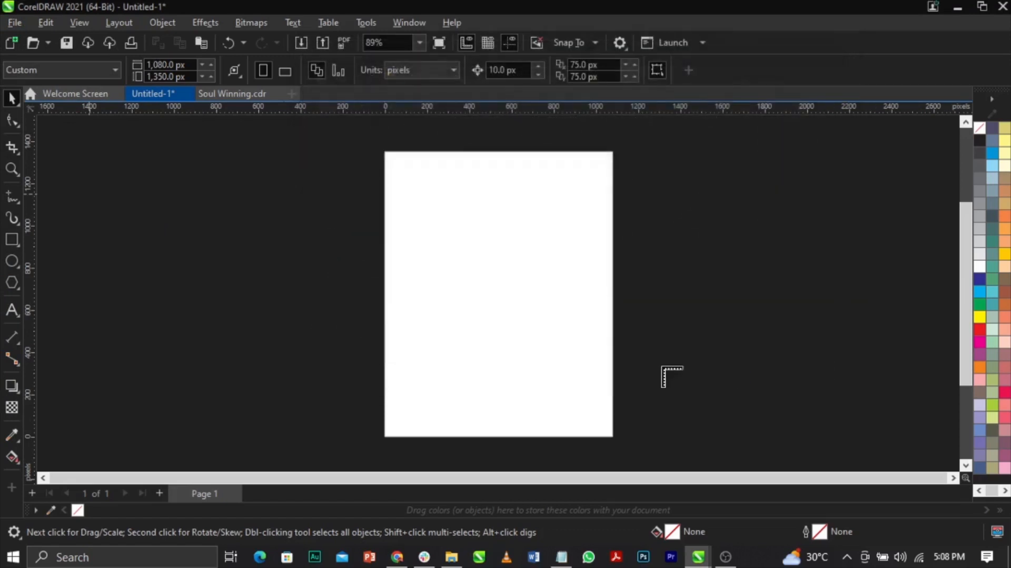
Place the eleven imported images at a small size in the empty area beside the page
drag(184, 181, 257, 282)
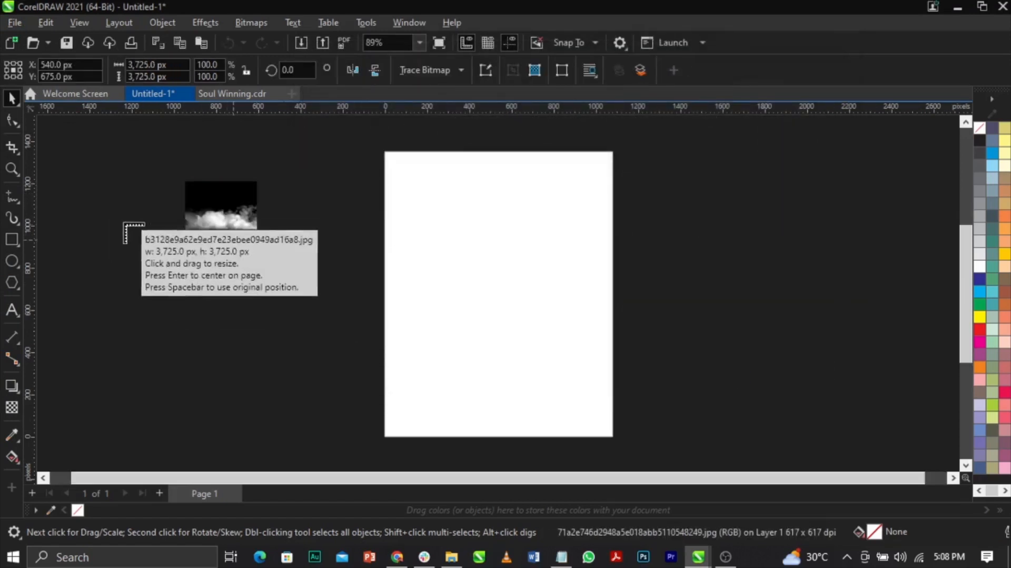
drag(101, 197, 134, 311)
drag(172, 246, 235, 337)
drag(135, 310, 208, 352)
drag(238, 275, 305, 358)
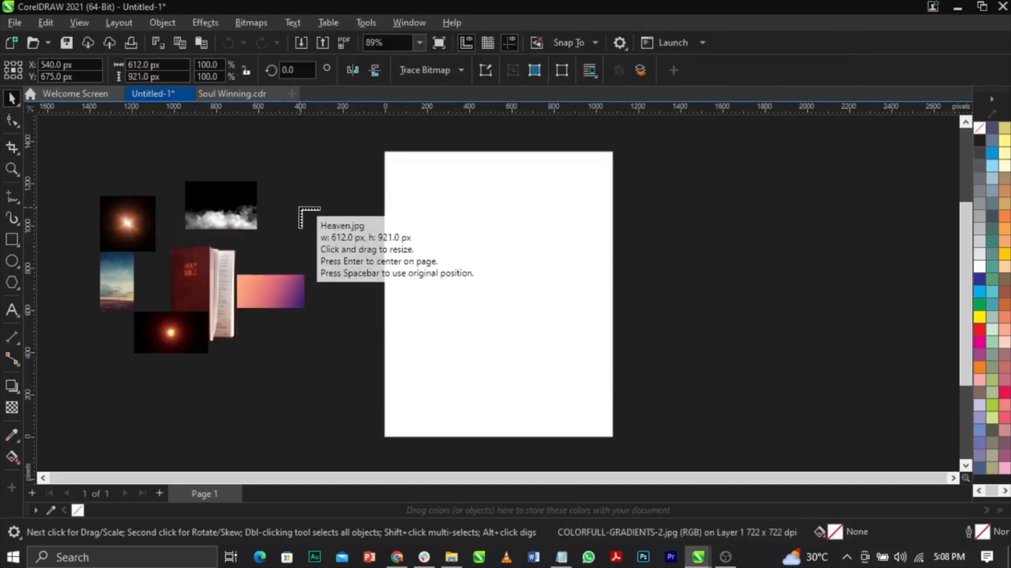
drag(299, 207, 347, 278)
drag(267, 132, 312, 195)
drag(182, 141, 274, 201)
drag(127, 147, 209, 172)
drag(60, 173, 263, 359)
click(40, 201)
Move the Heaven image to below the small sky image and shift the gradient image slightly away from the Bible
drag(328, 271, 101, 386)
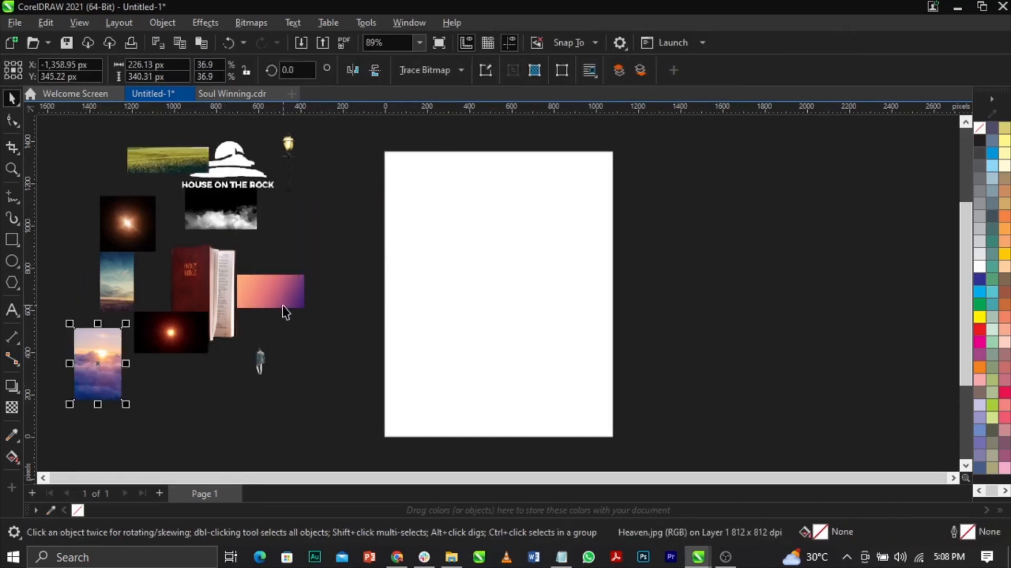
drag(282, 304, 300, 315)
click(325, 242)
Move the grass field image to the bottom of the page and scale it to about 1,172 px wide
drag(149, 161, 322, 257)
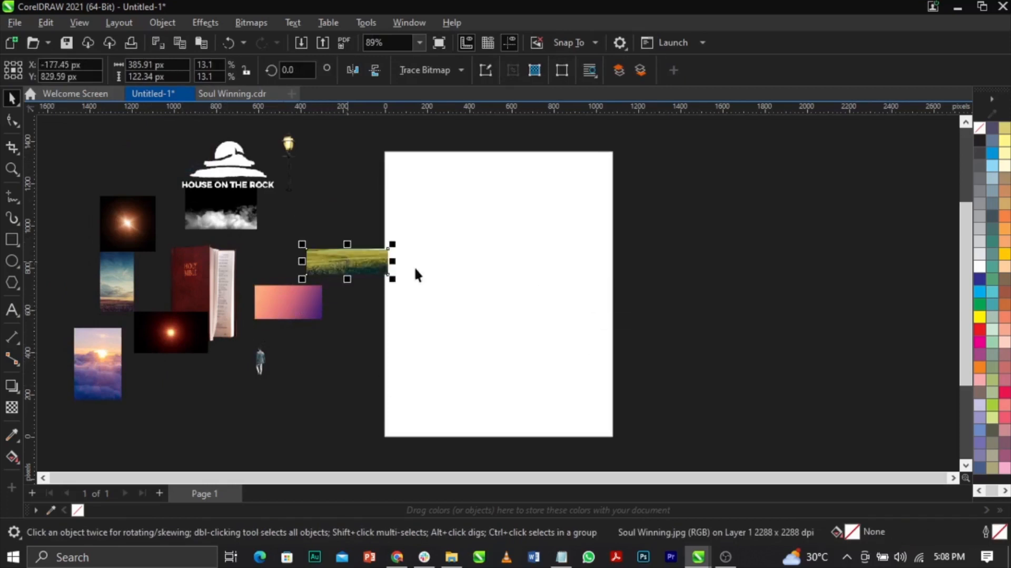
drag(393, 244, 485, 214)
drag(401, 272, 457, 435)
drag(540, 378, 629, 353)
drag(612, 388, 620, 392)
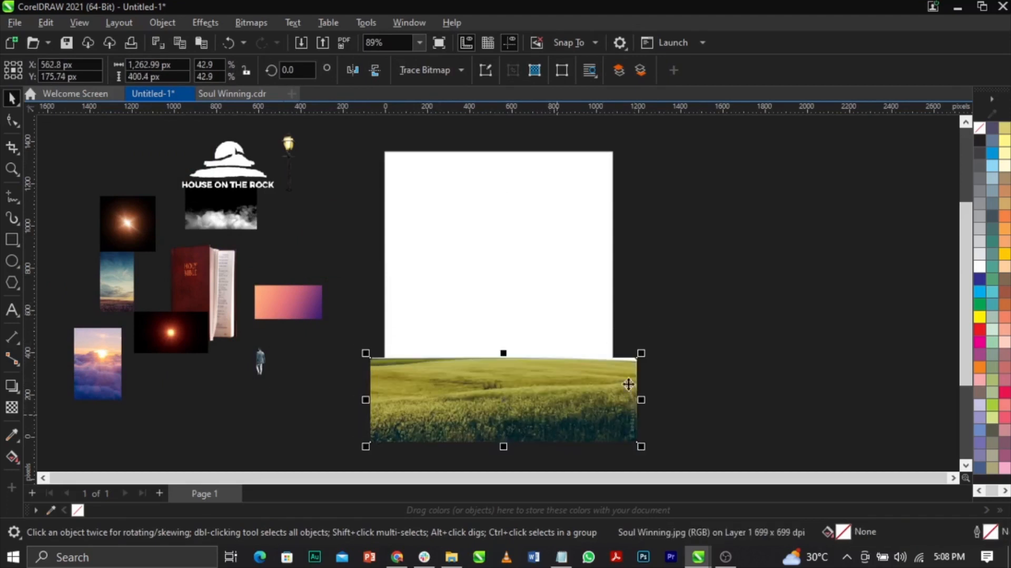
drag(640, 353, 641, 362)
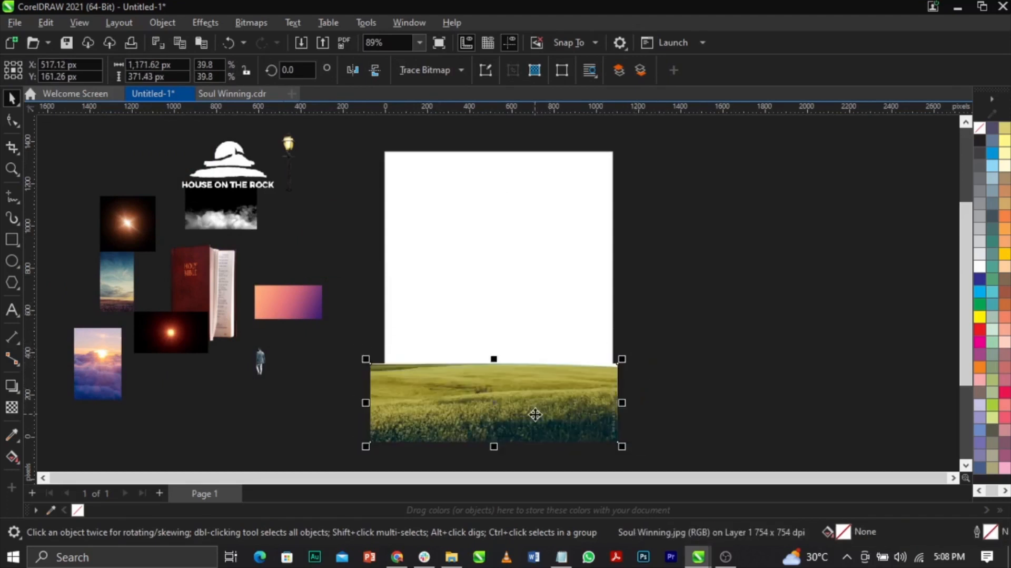
scroll(529, 396, up, 1)
right_click(529, 397)
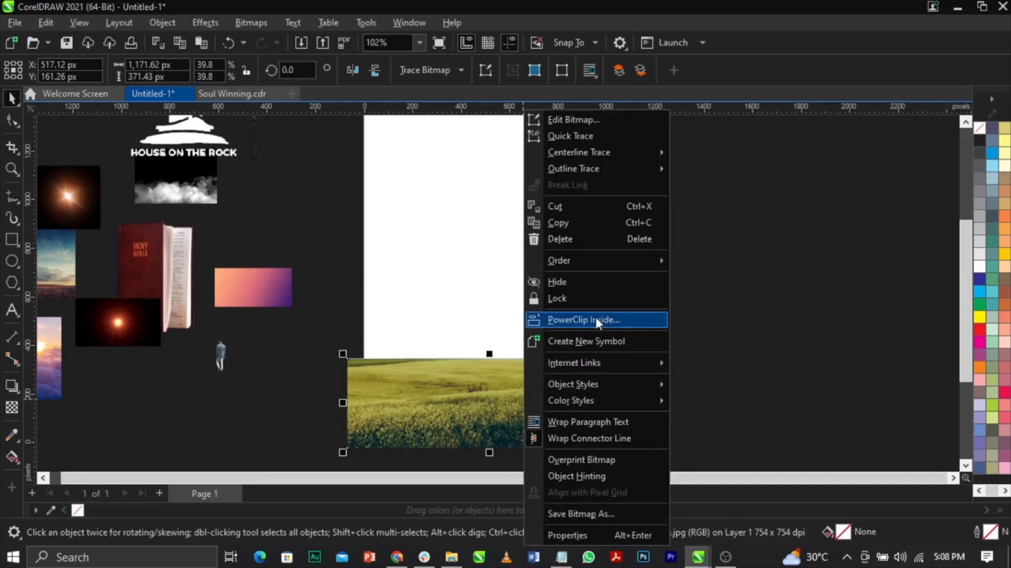
click(596, 319)
click(583, 396)
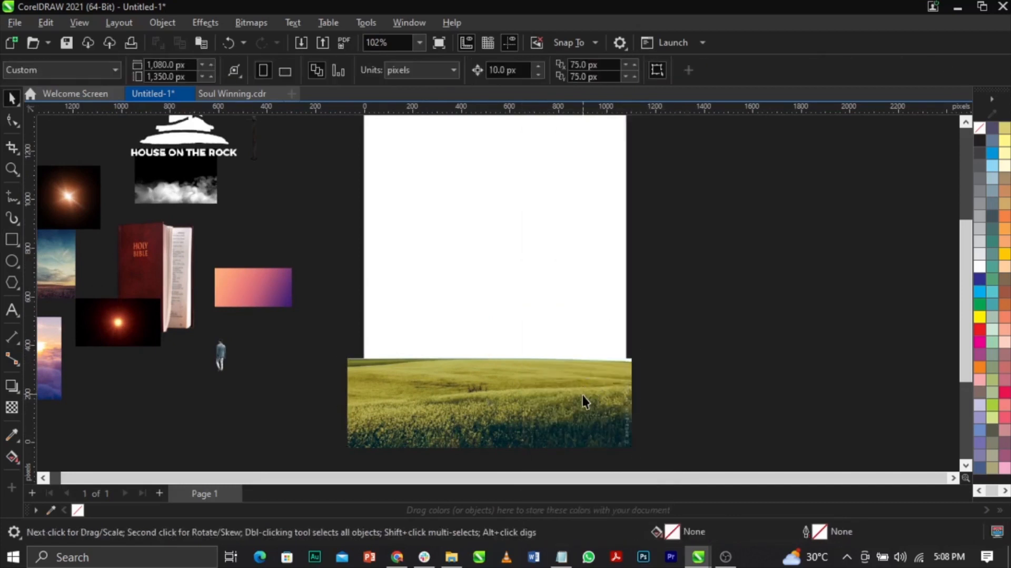
PowerClip the grass field image inside the page-sized rectangle
right_click(583, 394)
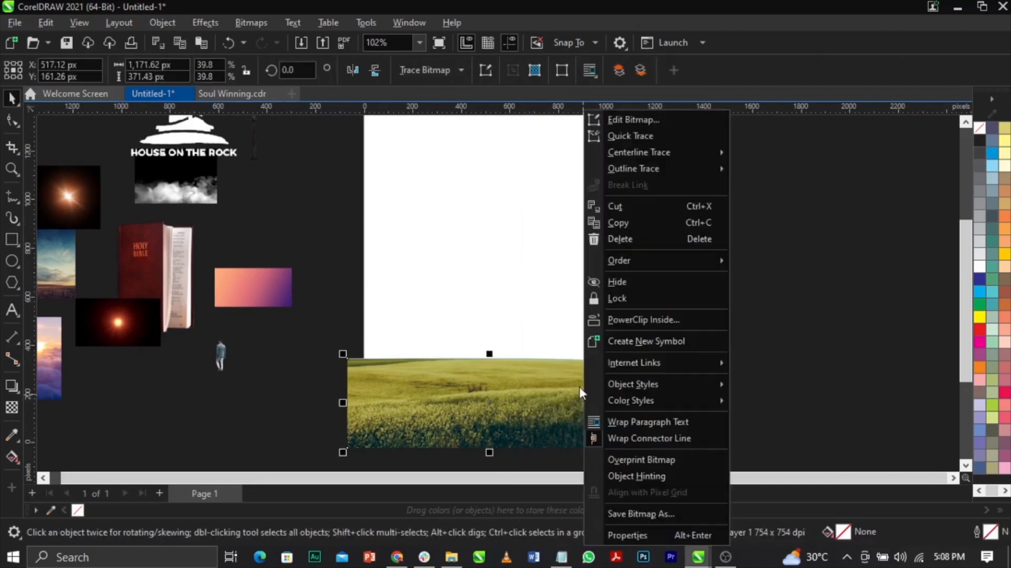
click(646, 319)
click(524, 277)
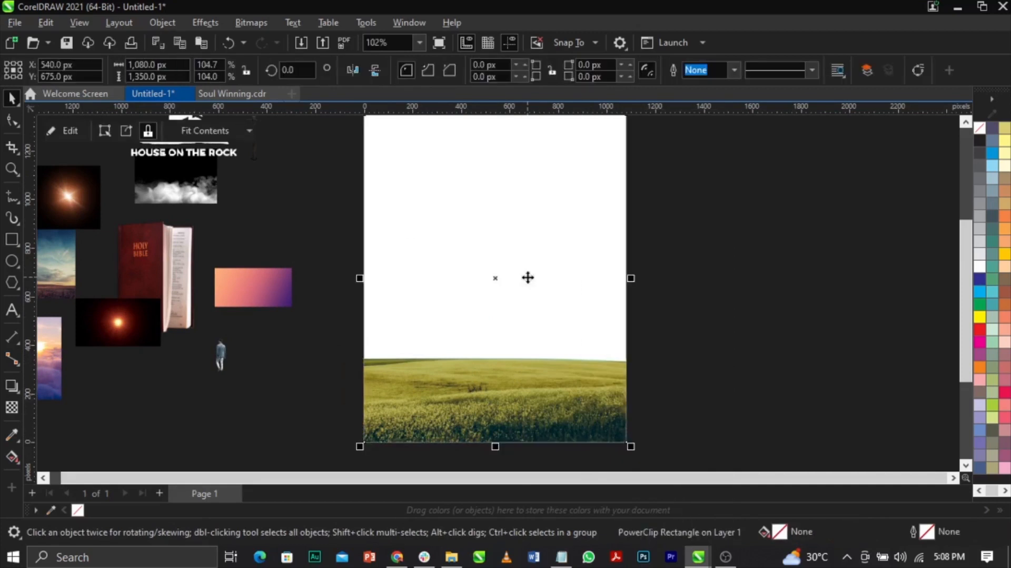
Edit the PowerClip contents, scaling the field image to about 1,099 px wide and moving it right to cover the page's full width
right_click(434, 389)
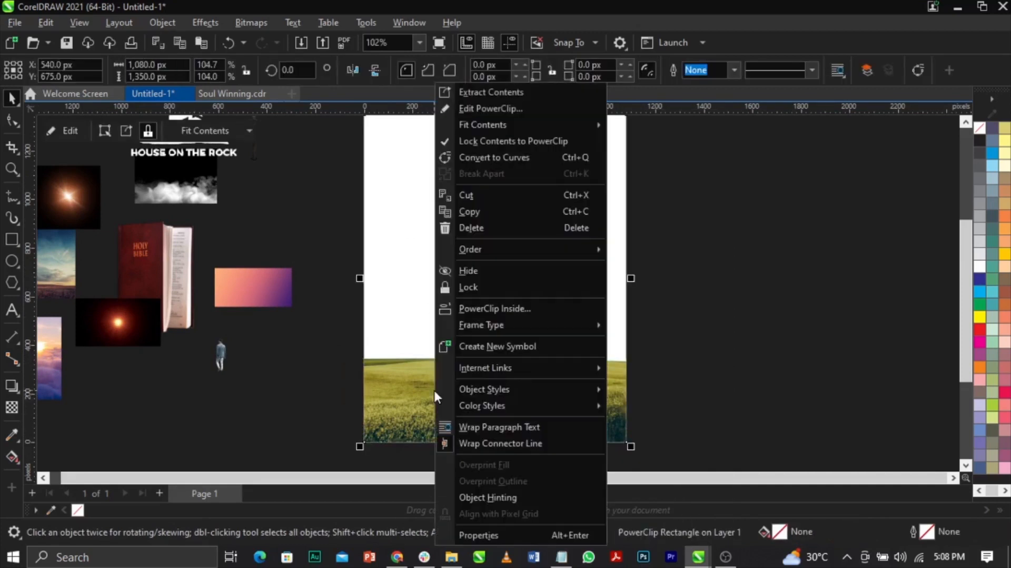
drag(274, 305, 499, 319)
right_click(545, 327)
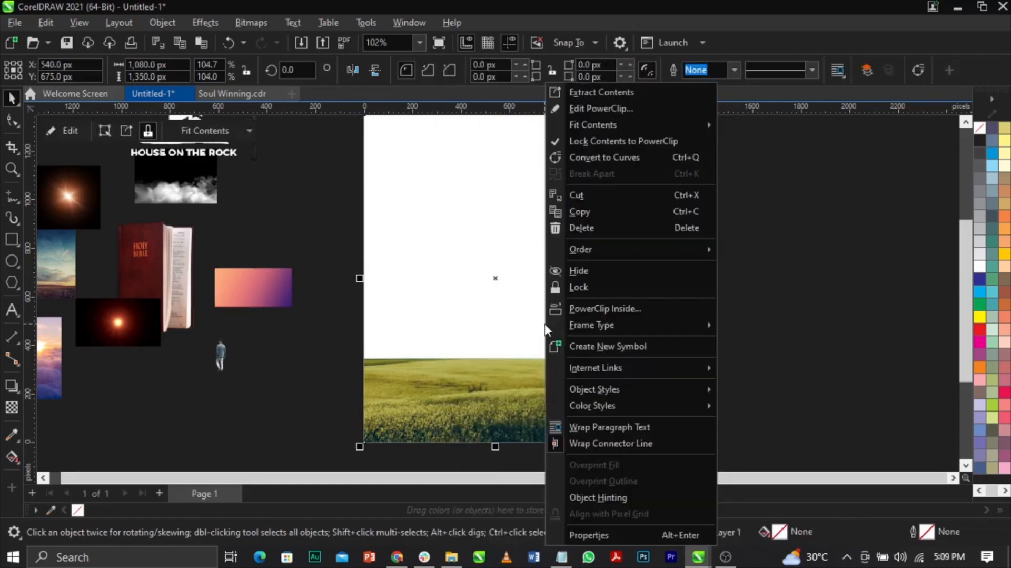
click(627, 109)
click(527, 416)
scroll(448, 435, up, 3)
drag(264, 465, 285, 456)
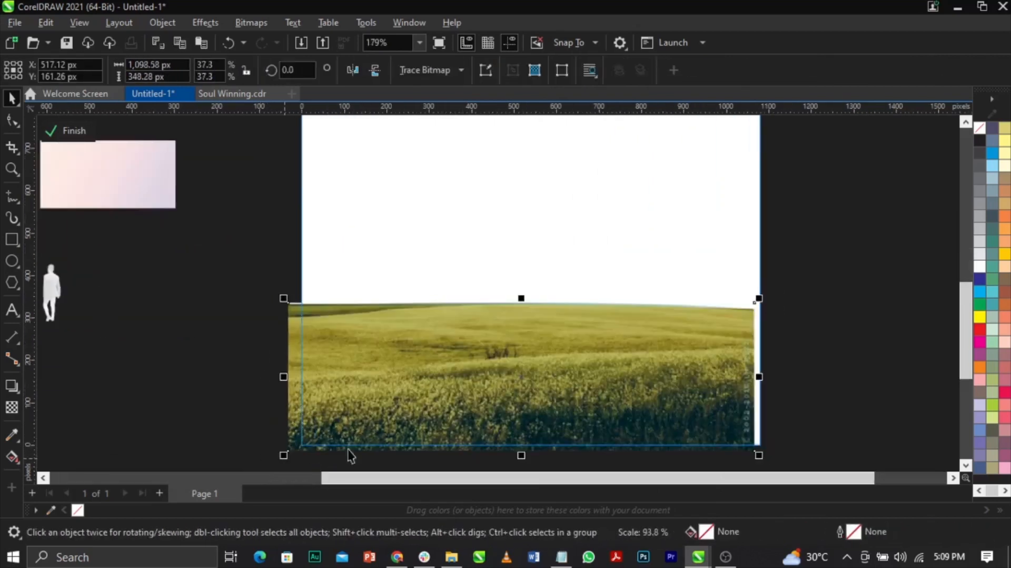
drag(537, 384, 561, 383)
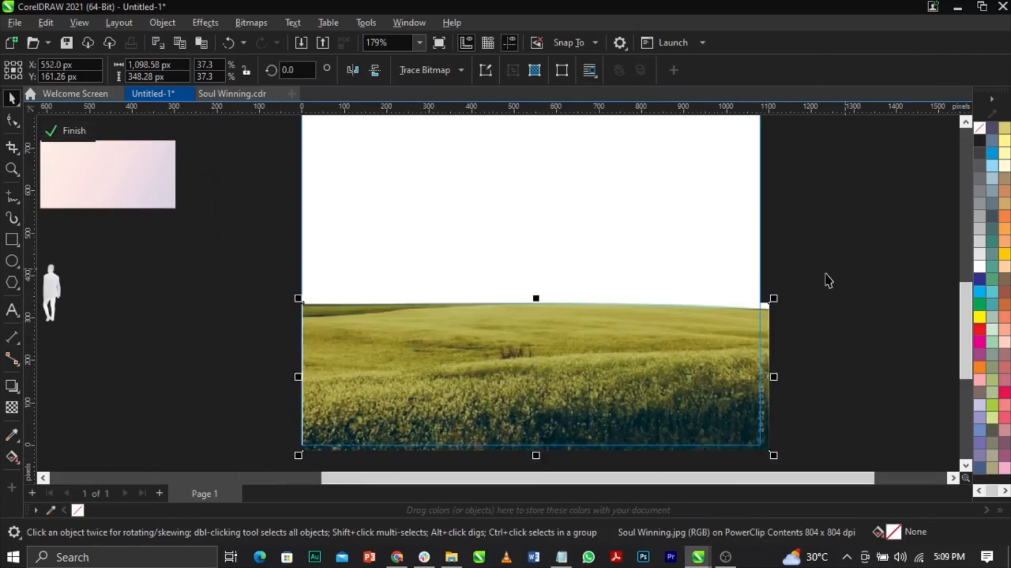
scroll(726, 416, up, 2)
drag(800, 238, 819, 226)
click(747, 291)
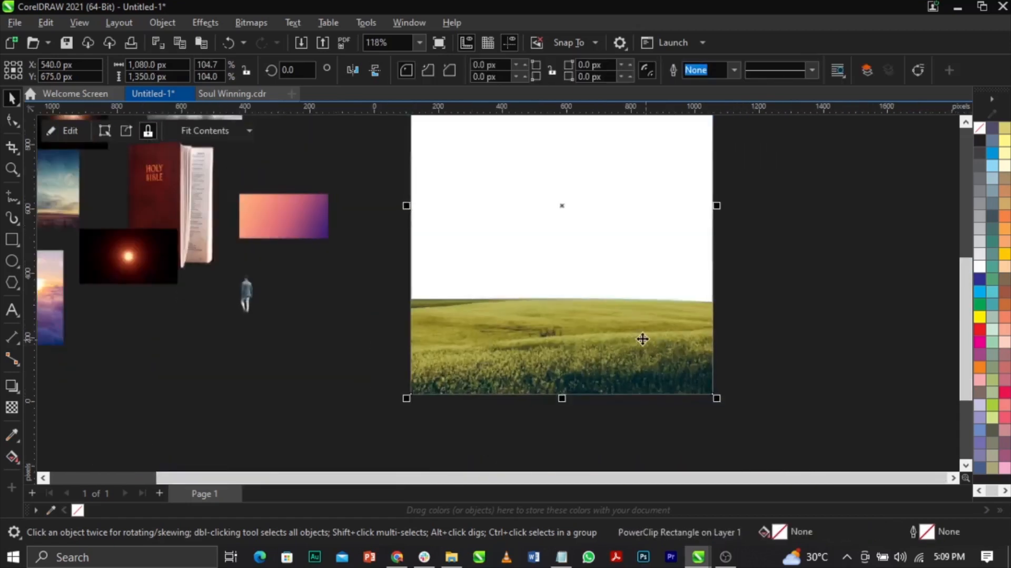
scroll(642, 339, down, 2)
click(666, 273)
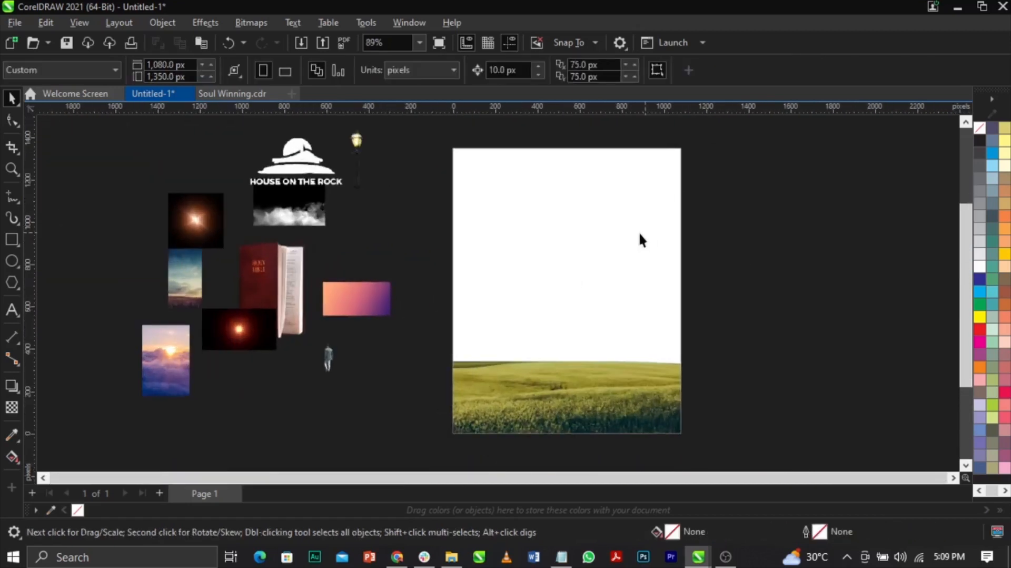
Place the sky background image over the page and enlarge it to about 1,144 px wide
drag(201, 273, 703, 163)
drag(607, 262, 612, 260)
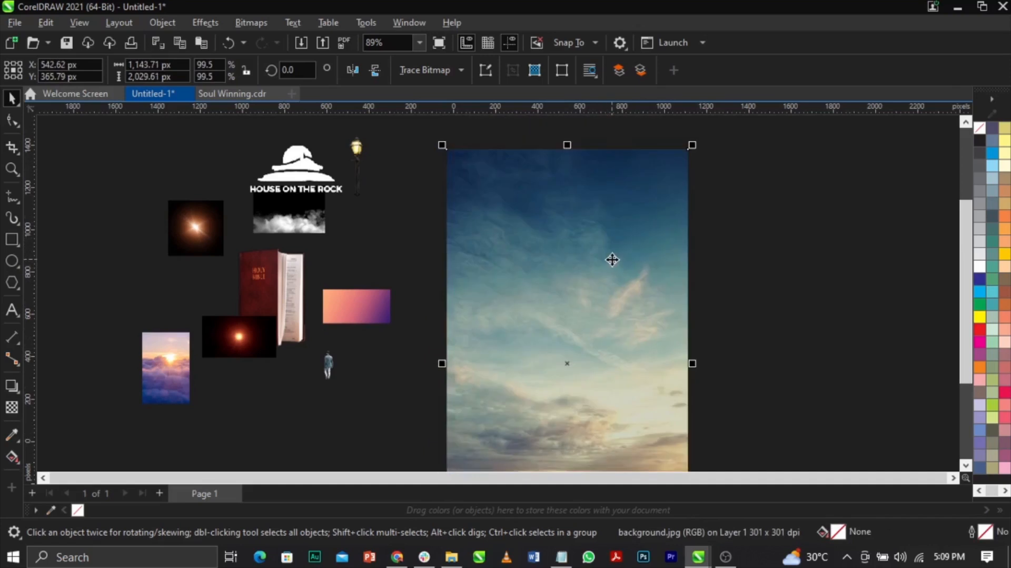
Move the sky background image into the page rectangle's PowerClip contents and send it behind the grass field
key(Delete)
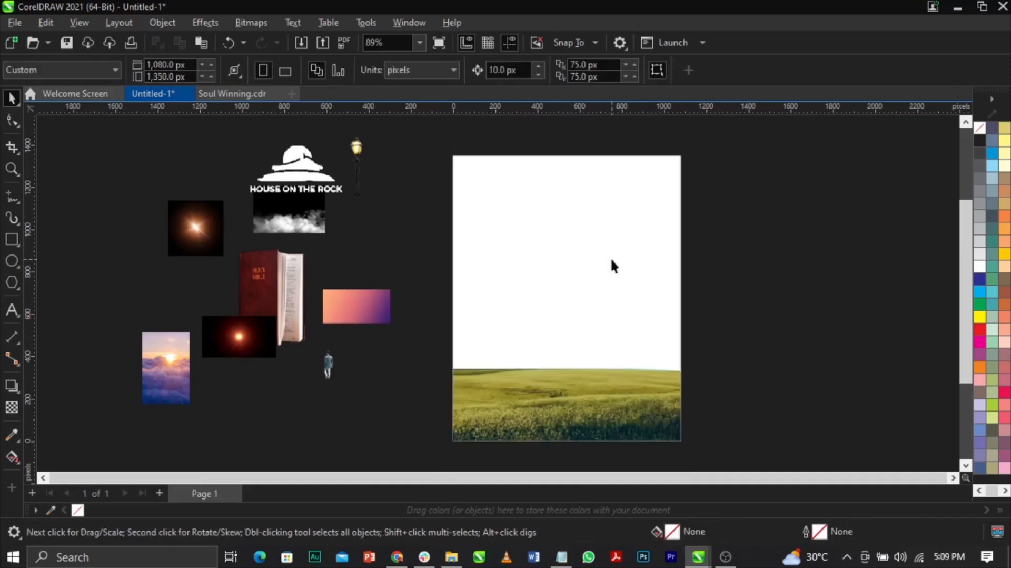
click(611, 258)
right_click(612, 260)
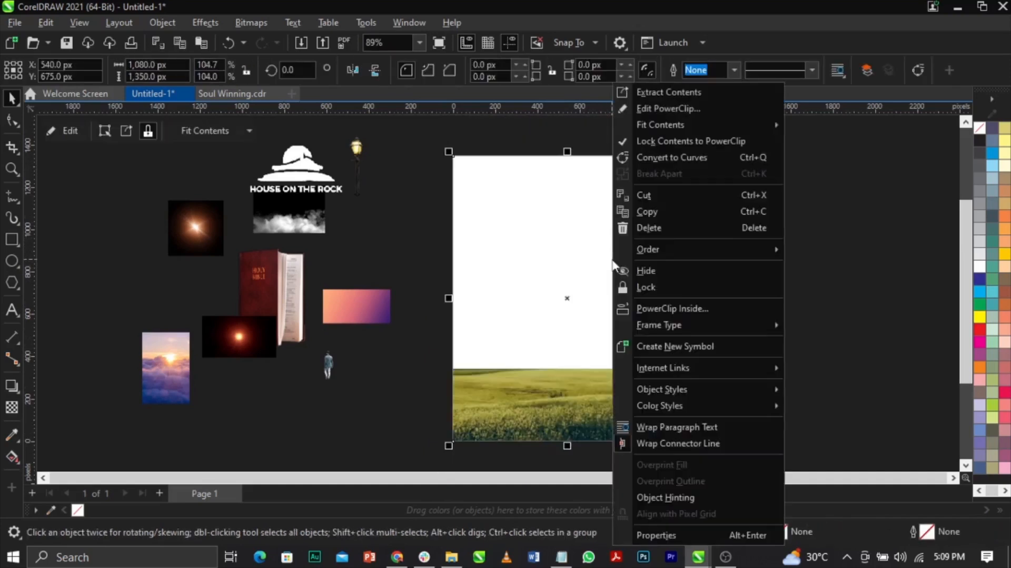
click(653, 108)
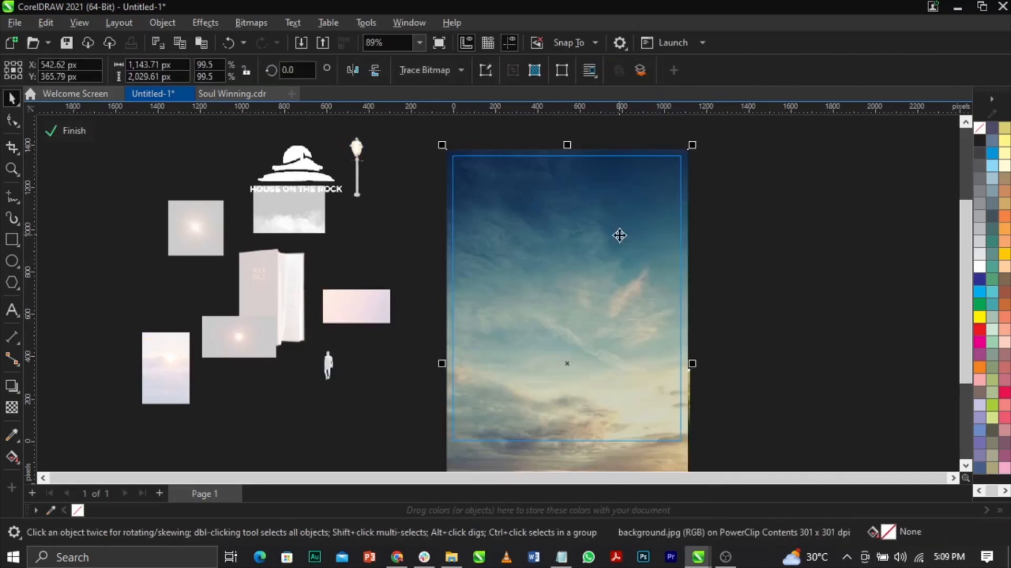
scroll(619, 235, down, 1)
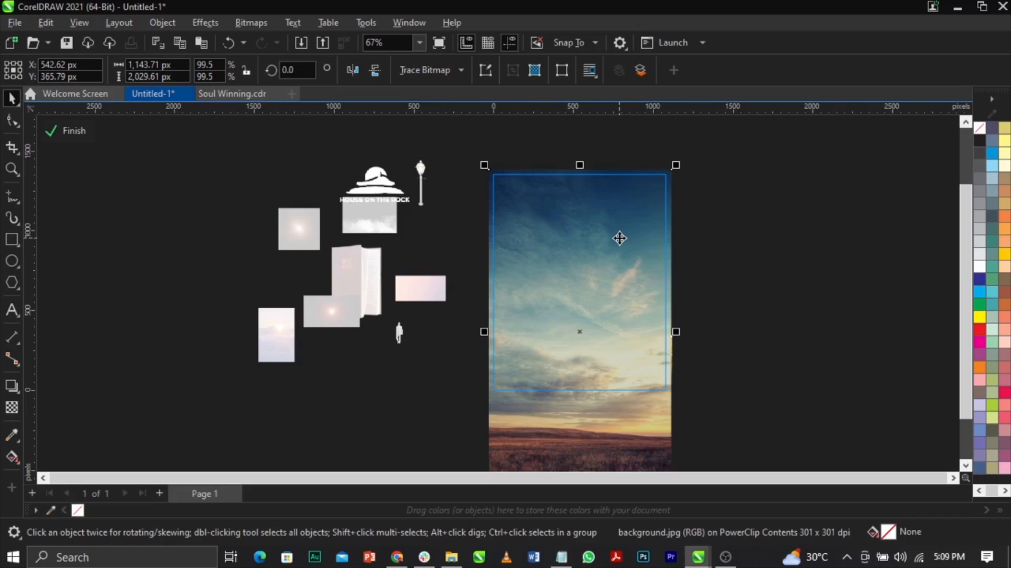
key(shift+Page_Down)
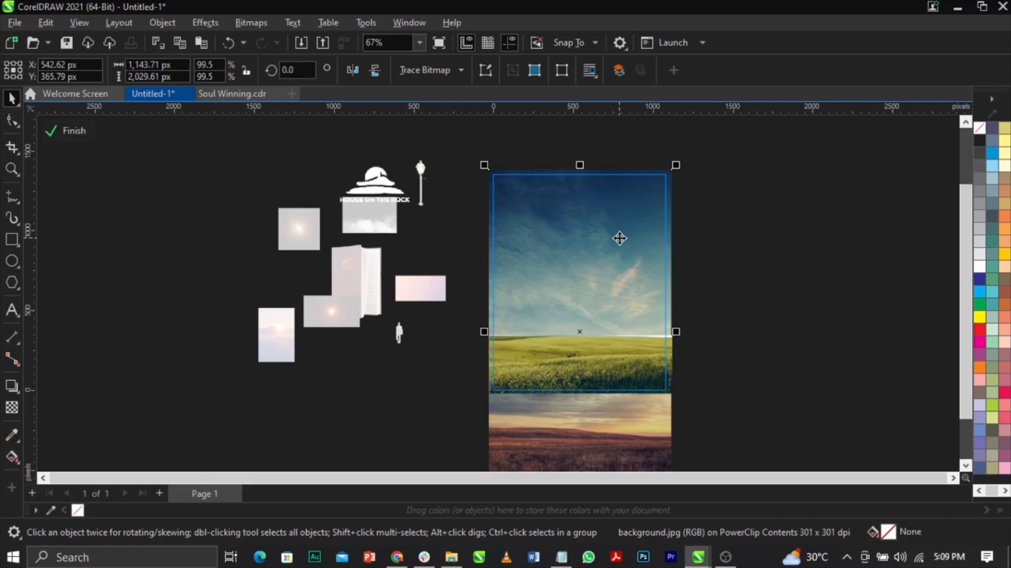
Move the sky image up to about X 545 px, Y 896 px so its horizon meets the top of the grass field
scroll(597, 345, up, 3)
click(598, 346)
scroll(597, 346, down, 2)
click(614, 226)
drag(614, 225, 617, 199)
drag(627, 244, 620, 212)
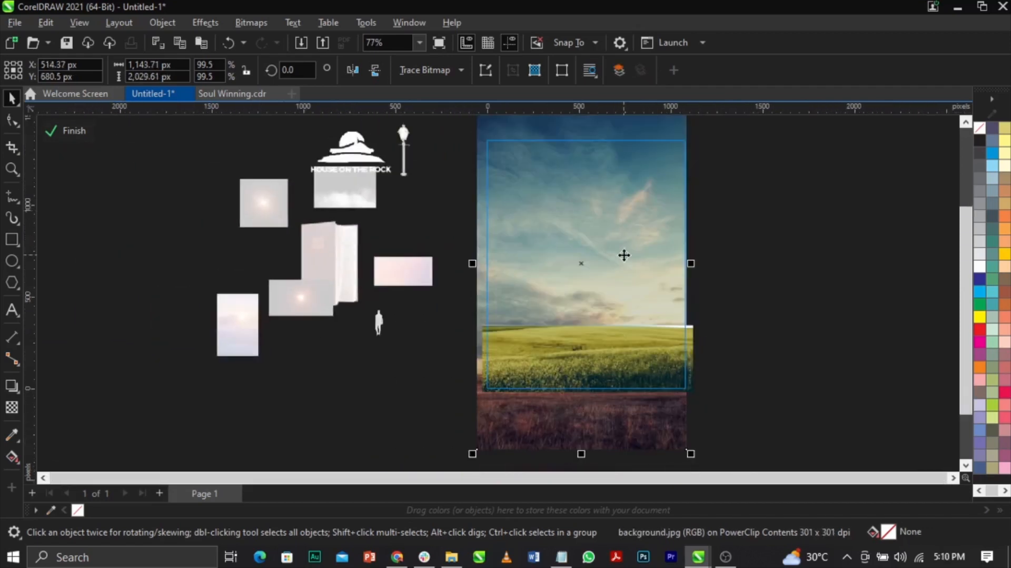
drag(625, 275, 625, 248)
scroll(614, 185, down, 2)
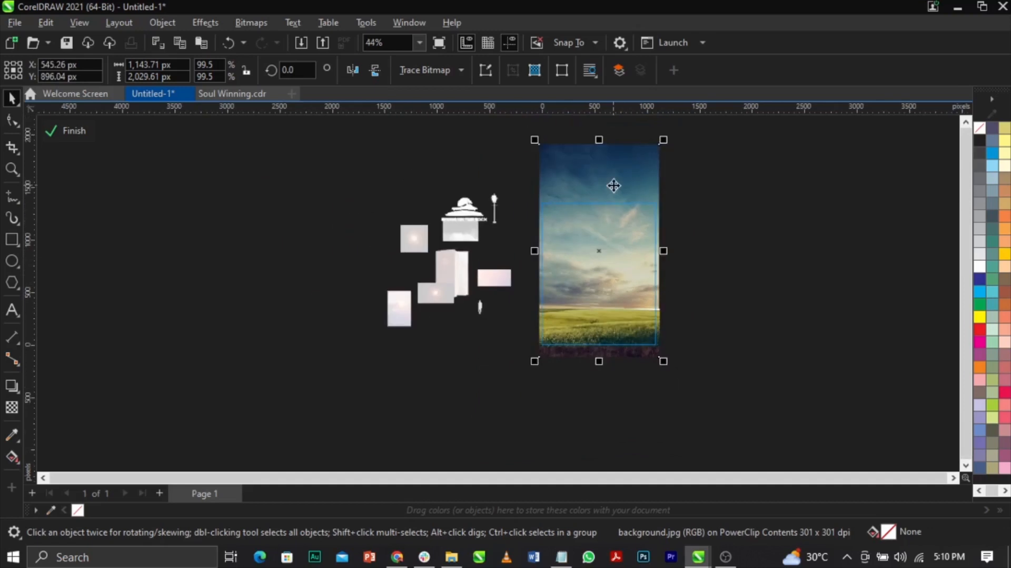
scroll(614, 185, up, 2)
key(Escape)
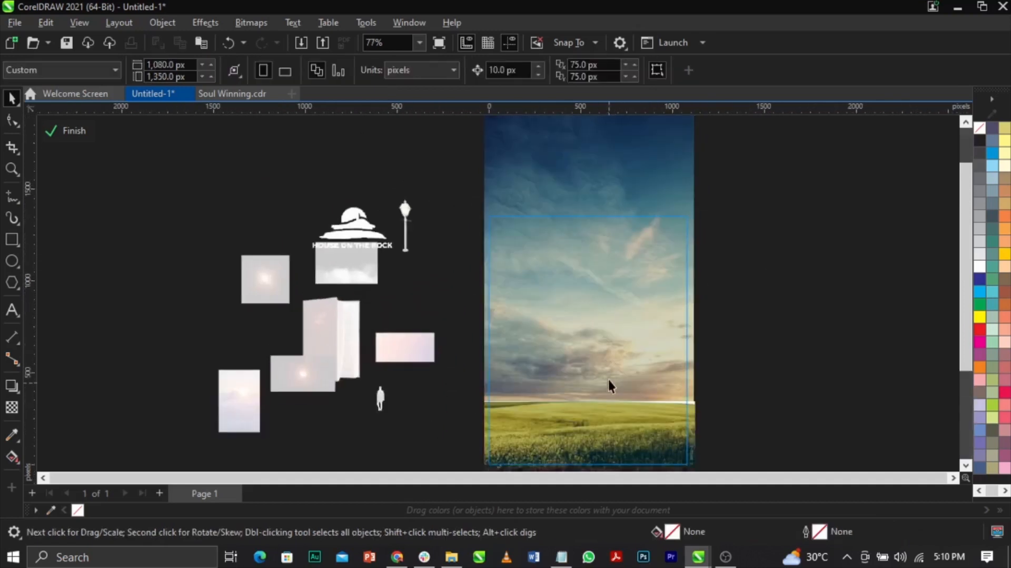
Apply a short vertical linear fountain transparency at 90° to the grass field's top edge to blend it into the sky
scroll(583, 388, up, 2)
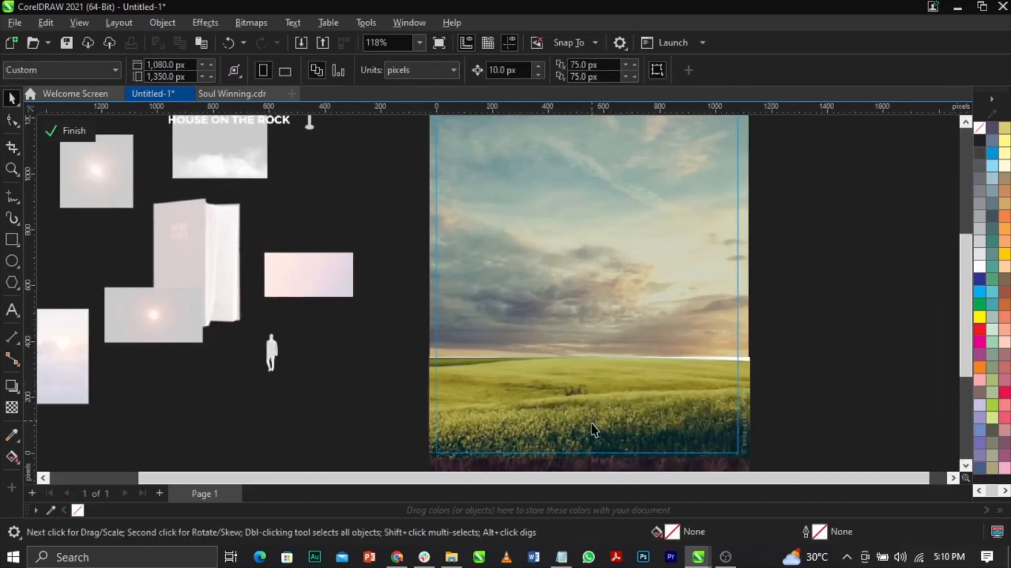
click(592, 419)
scroll(611, 385, up, 2)
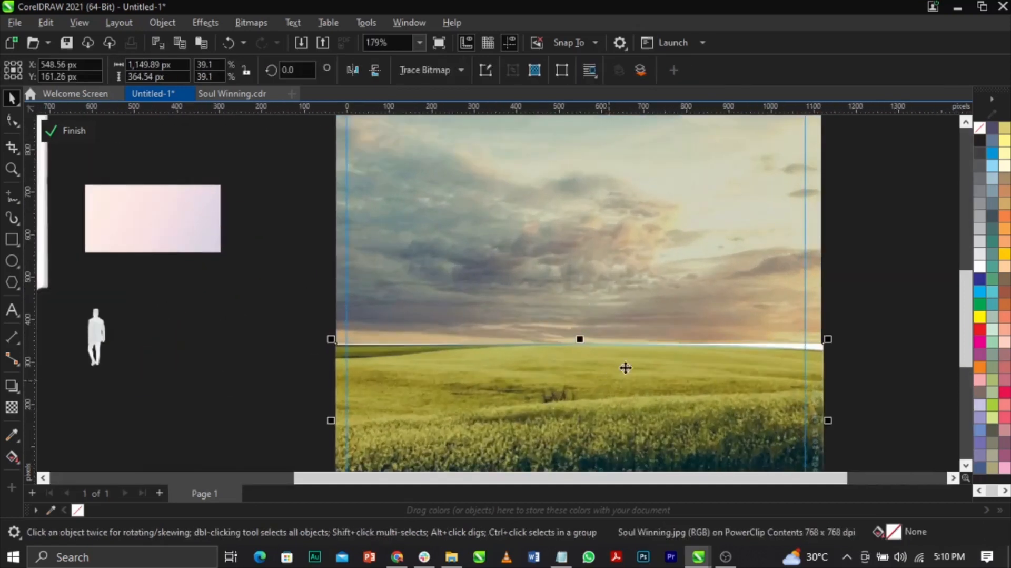
click(12, 407)
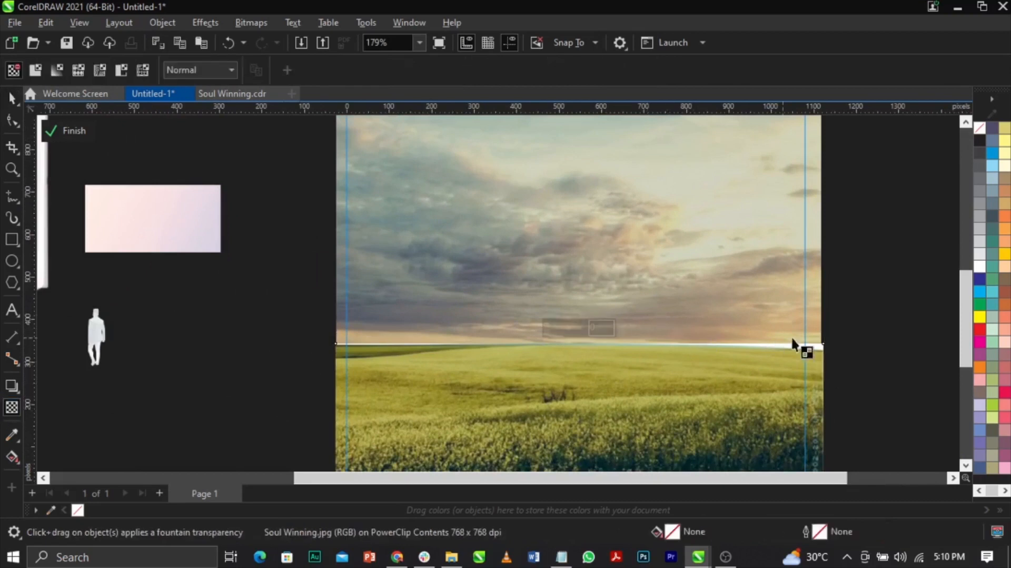
scroll(810, 352, up, 2)
scroll(810, 352, down, 3)
scroll(629, 352, up, 1)
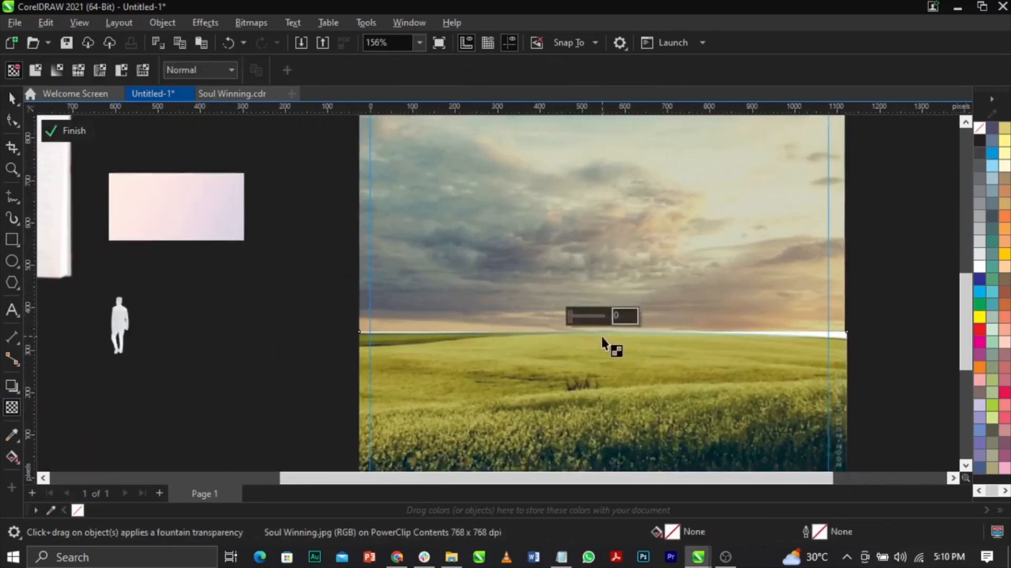
click(629, 333)
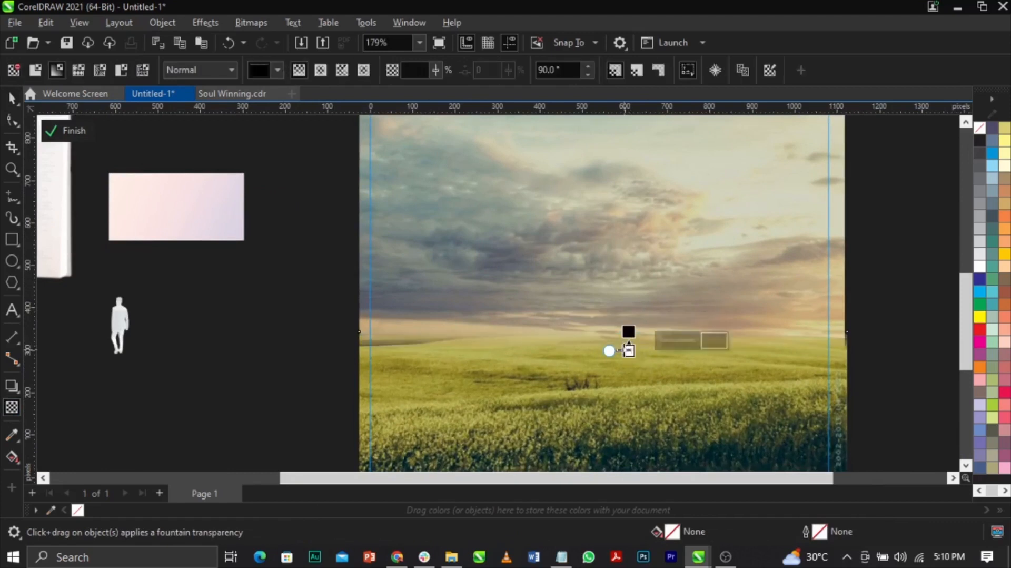
key(space)
Adjust the sky image's Brightness/Contrast/Intensity to brightness -2, contrast 19 and intensity 0
scroll(634, 369, down, 4)
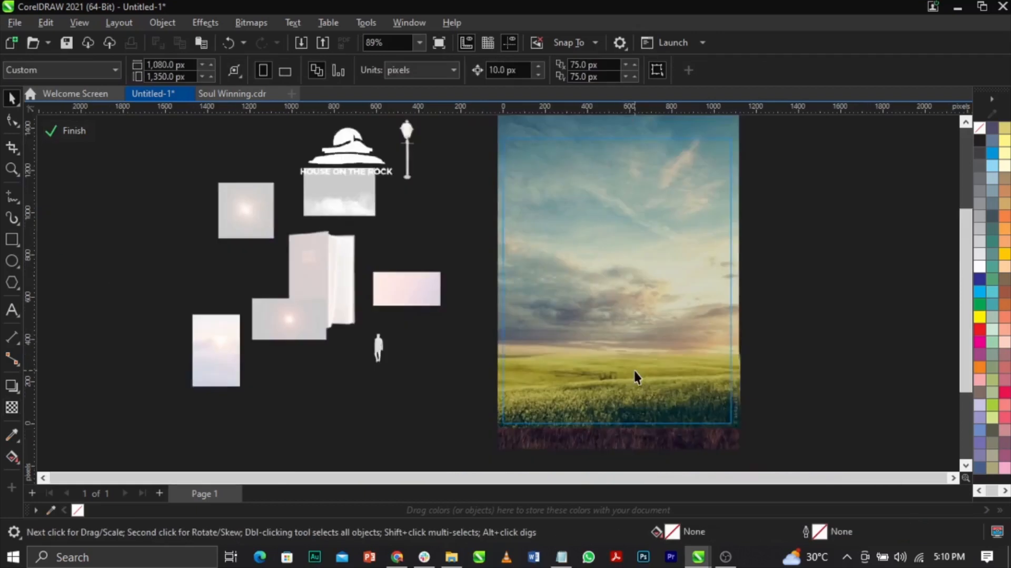
scroll(626, 296, up, 2)
click(646, 304)
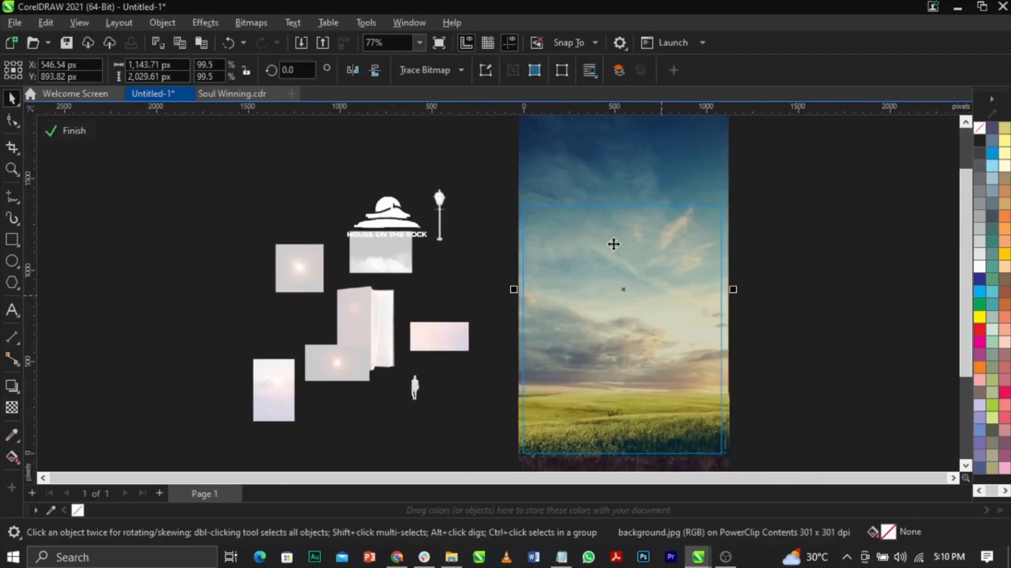
click(206, 23)
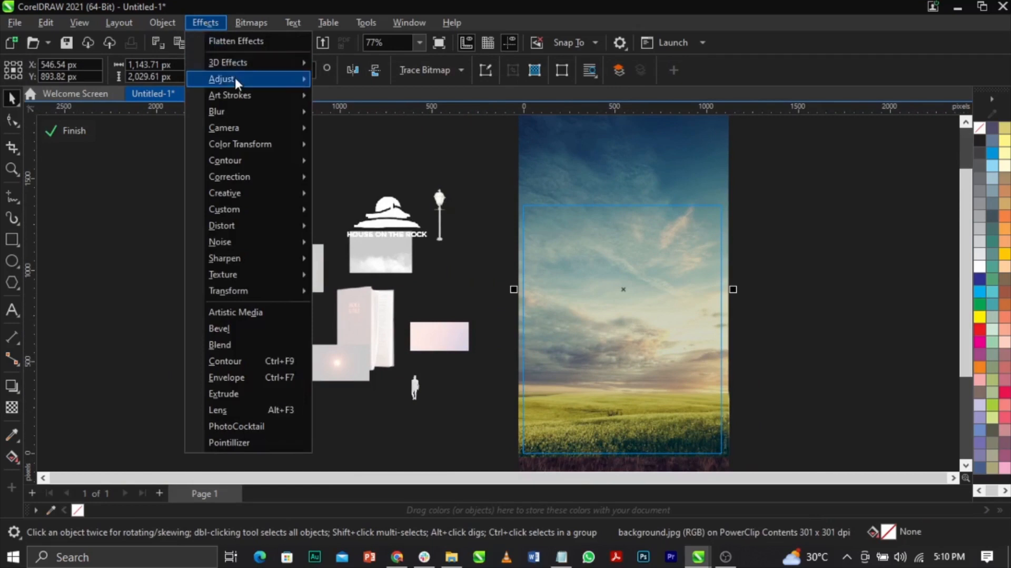
mouse_move(235, 77)
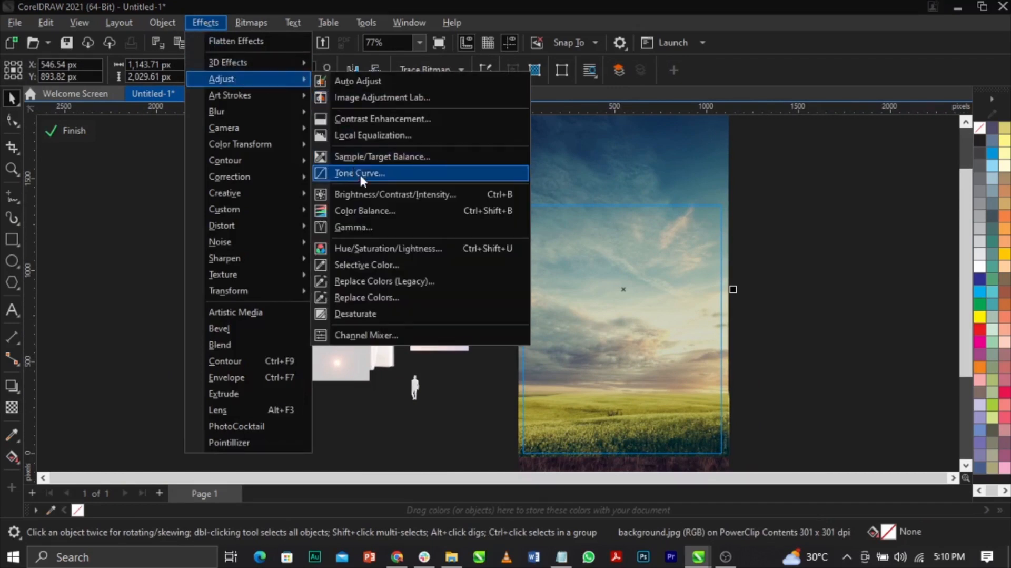
click(369, 193)
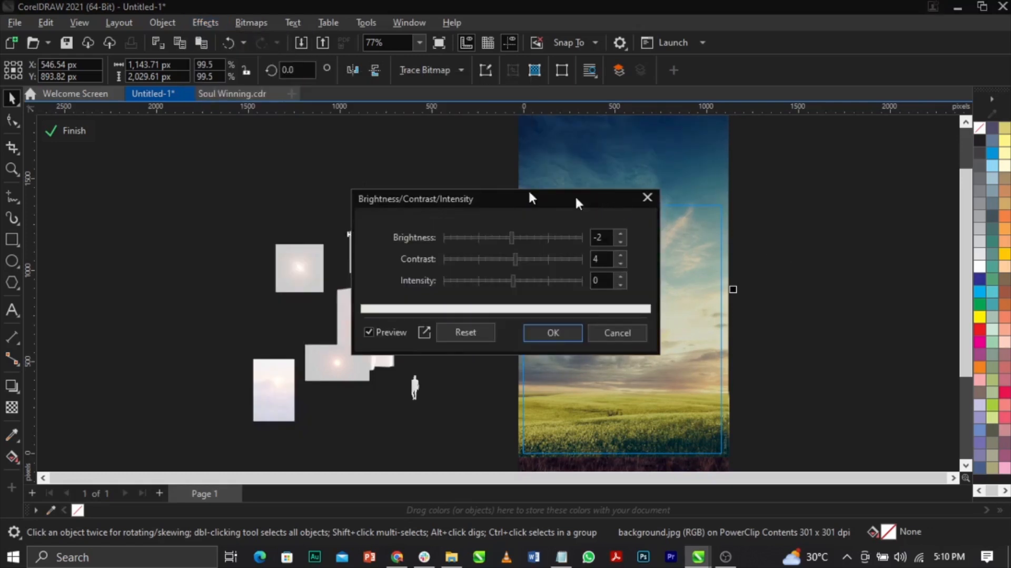
drag(567, 192, 385, 139)
click(355, 206)
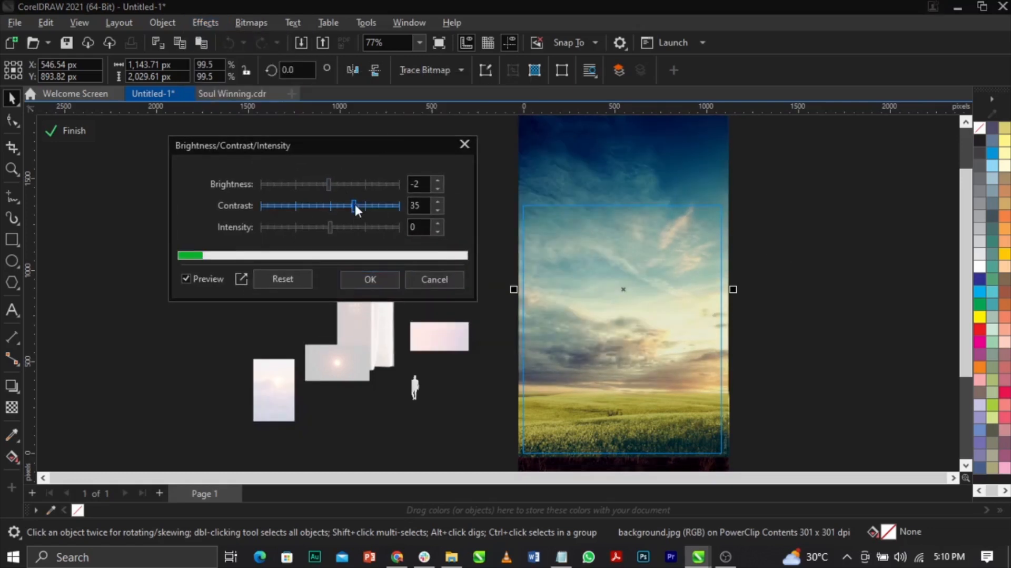
drag(353, 205, 349, 206)
click(342, 206)
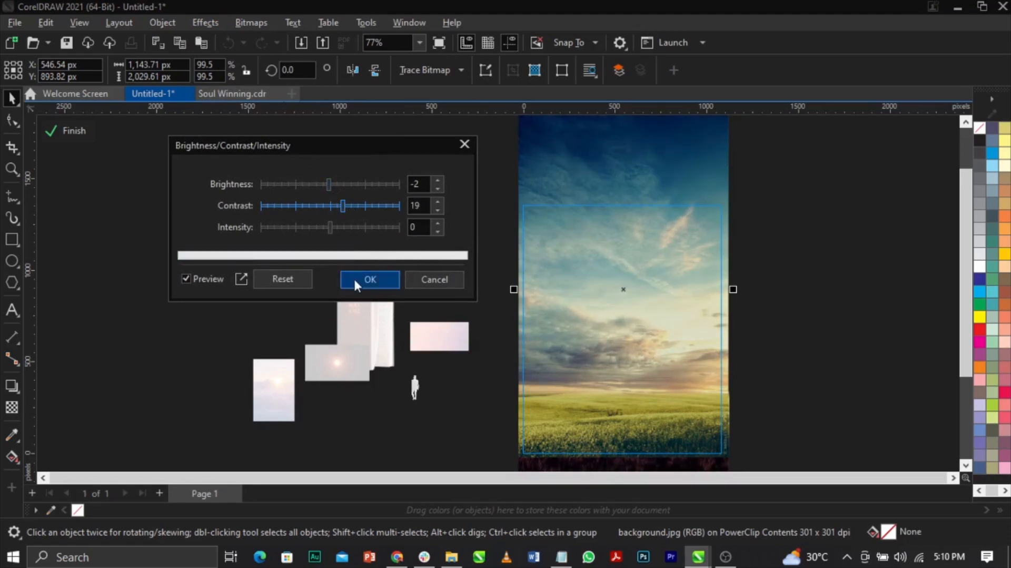
click(369, 279)
Start a Color Balance adjustment on the sky image with Cyan–Red at 59 and Yellow–Blue at -3
click(209, 25)
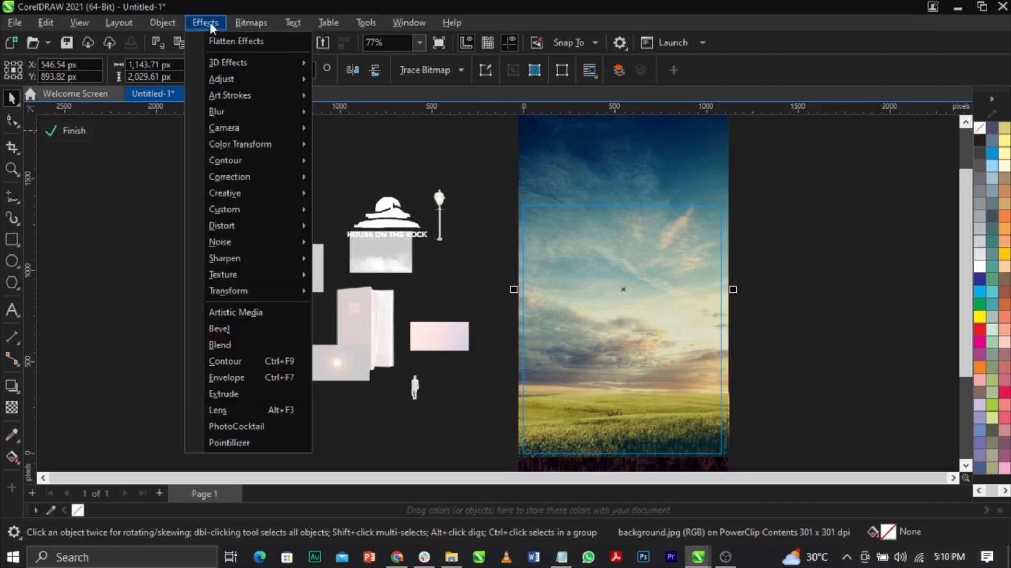
mouse_move(224, 79)
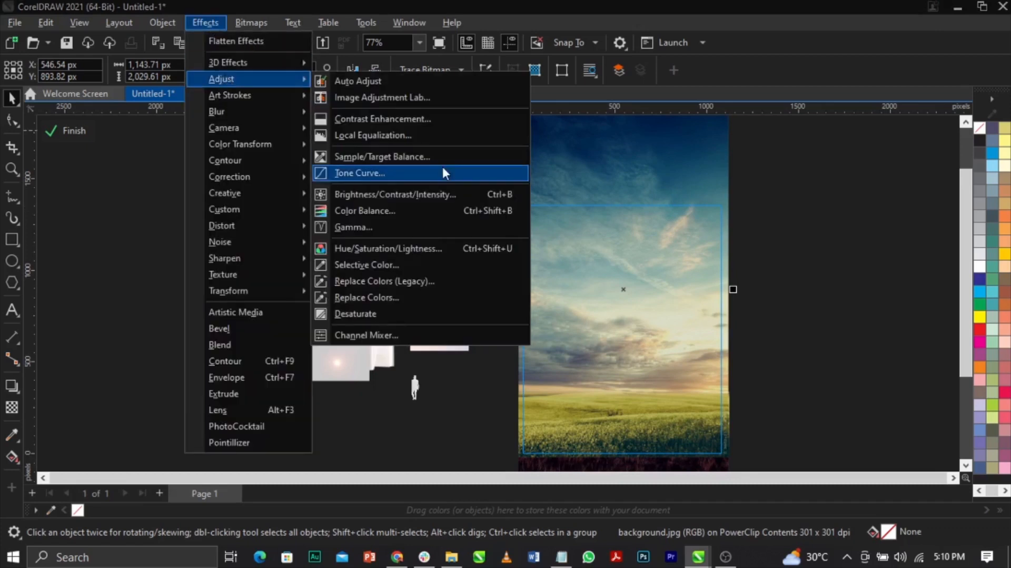
click(415, 211)
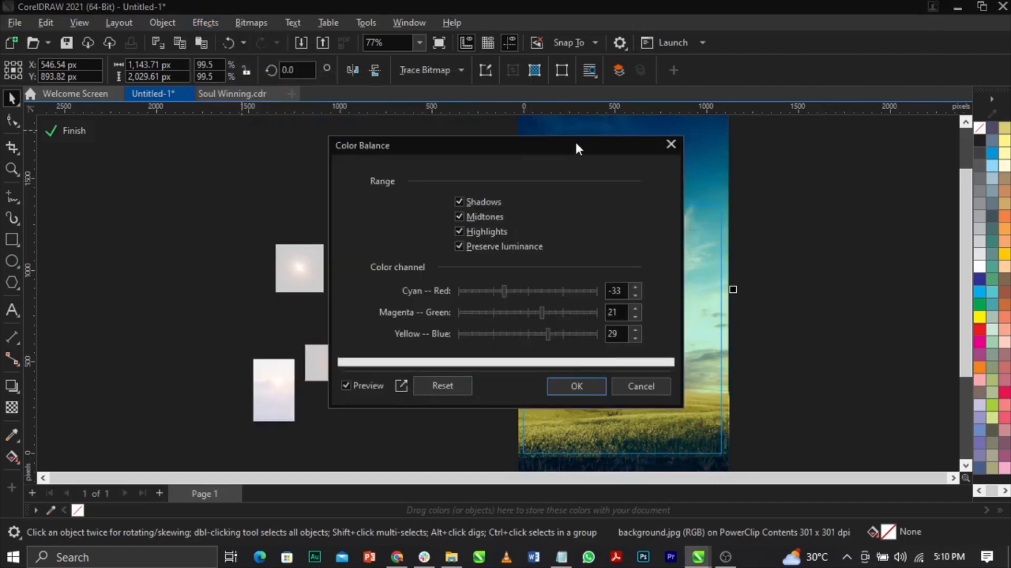
drag(575, 140, 346, 102)
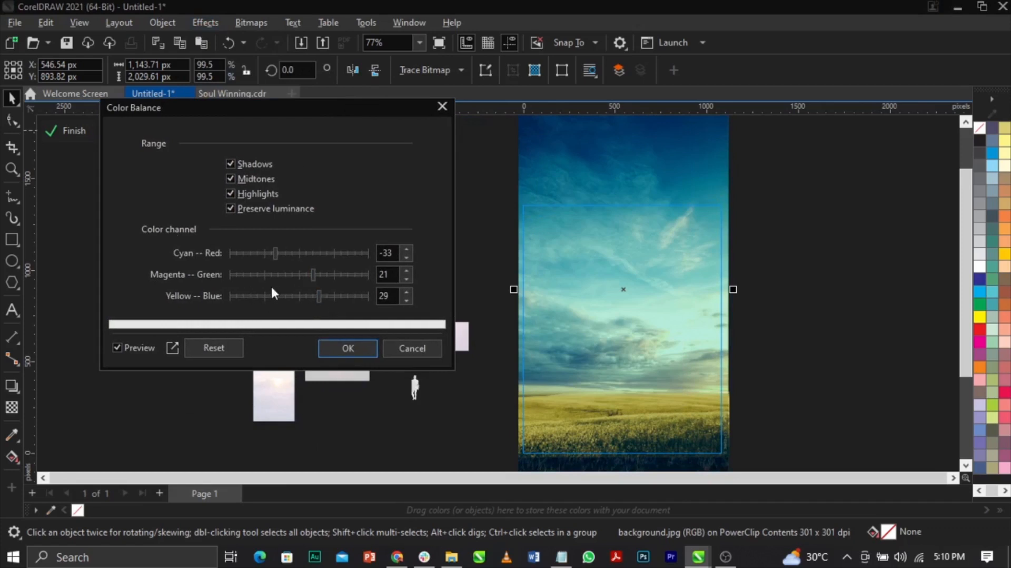
click(328, 255)
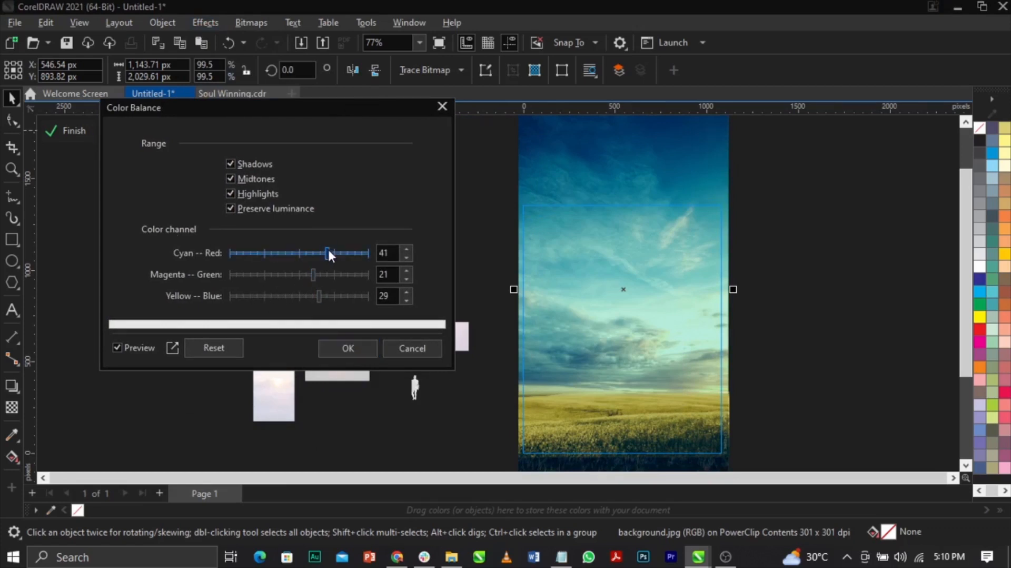
drag(328, 254, 340, 254)
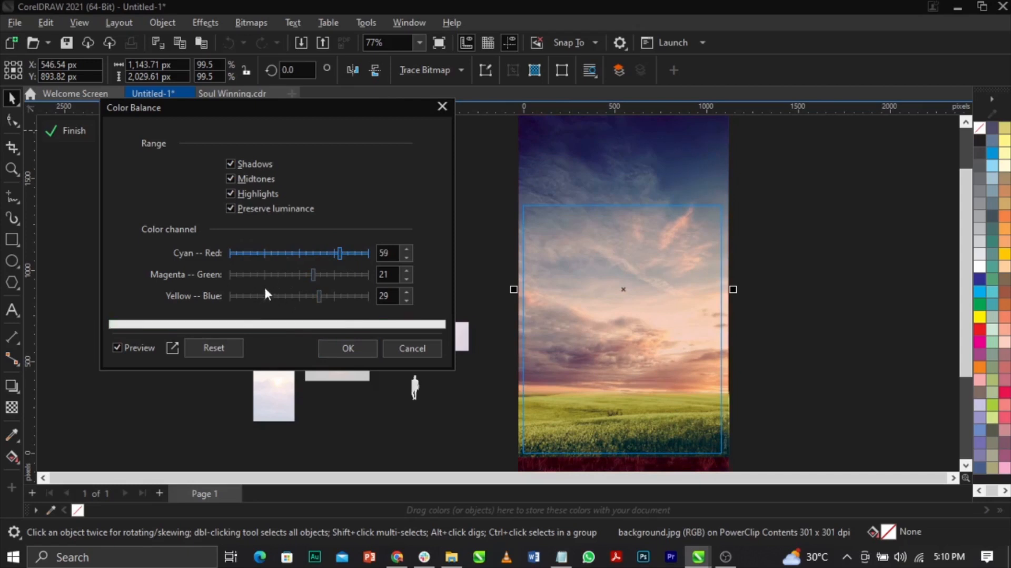
click(279, 297)
drag(279, 297, 296, 295)
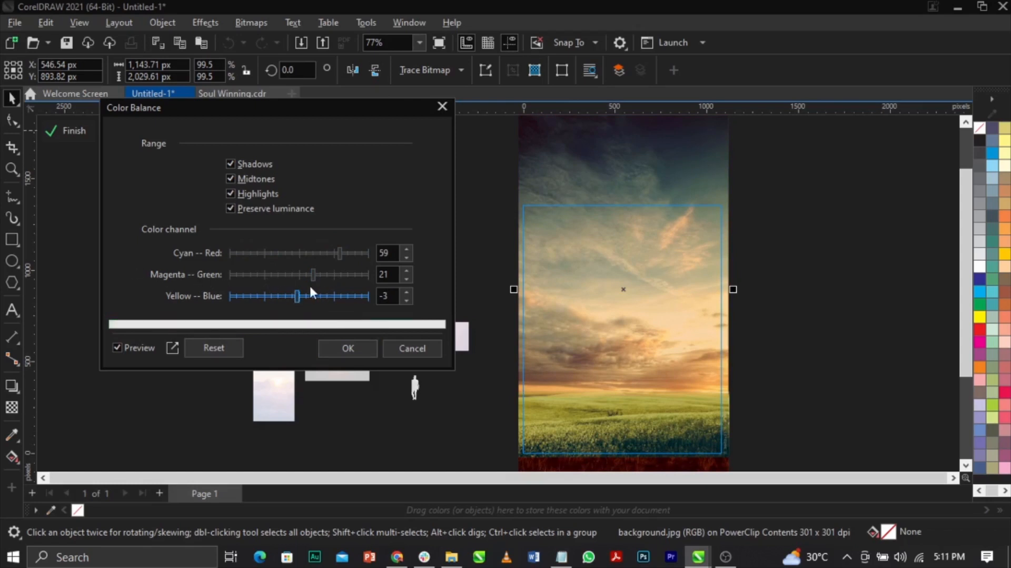
Set the sky's Magenta–Green balance to 22 and apply the Color Balance adjustment
mouse_move(288, 280)
mouse_down()
mouse_move(320, 273)
mouse_move(306, 273)
mouse_up()
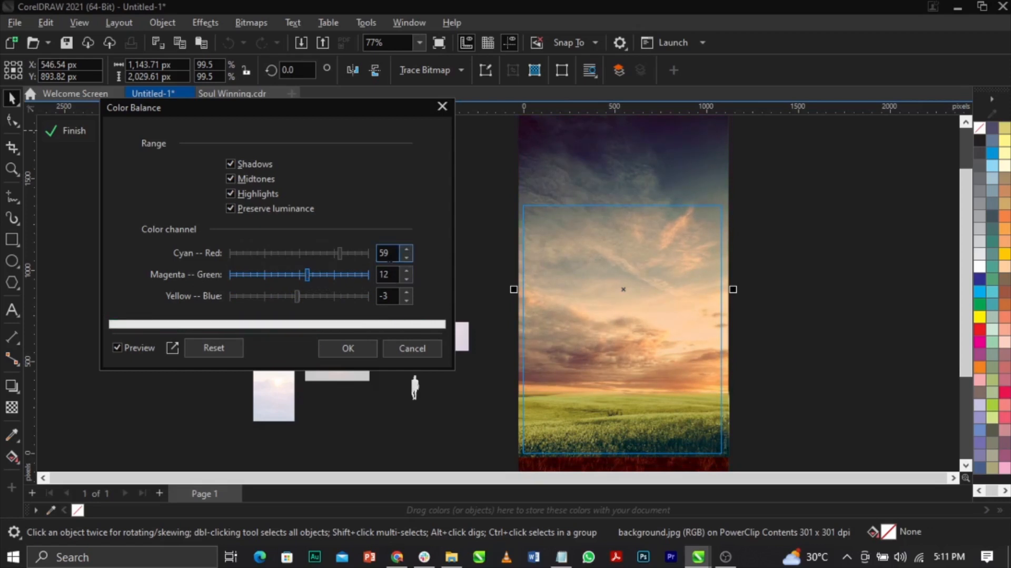
click(388, 274)
key(Tab)
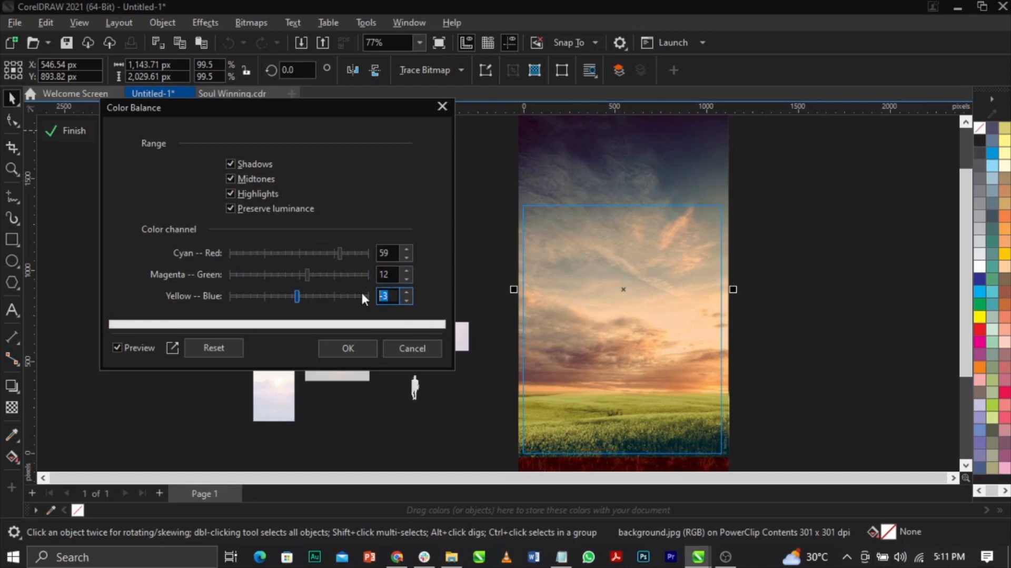
click(349, 349)
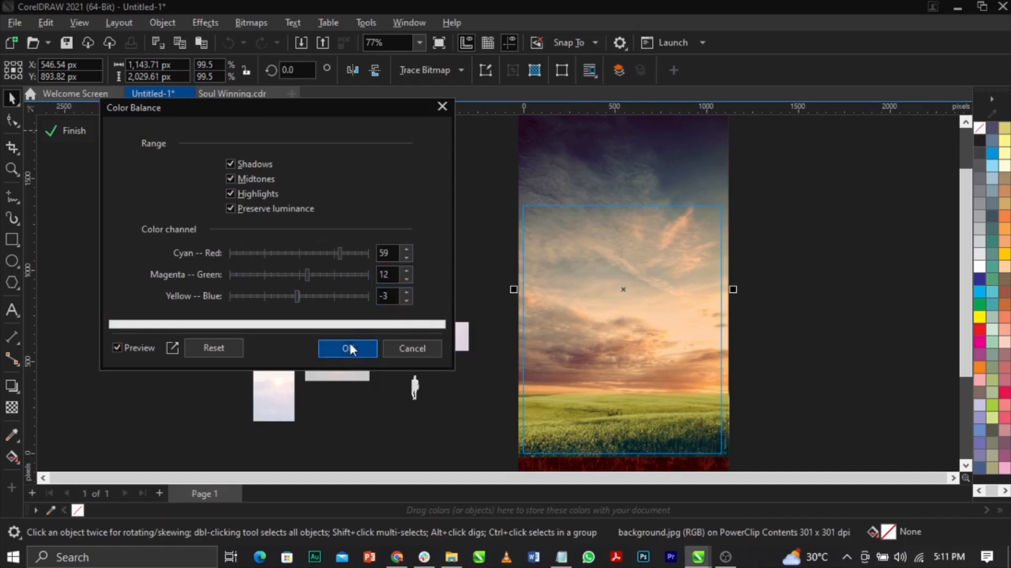
click(320, 275)
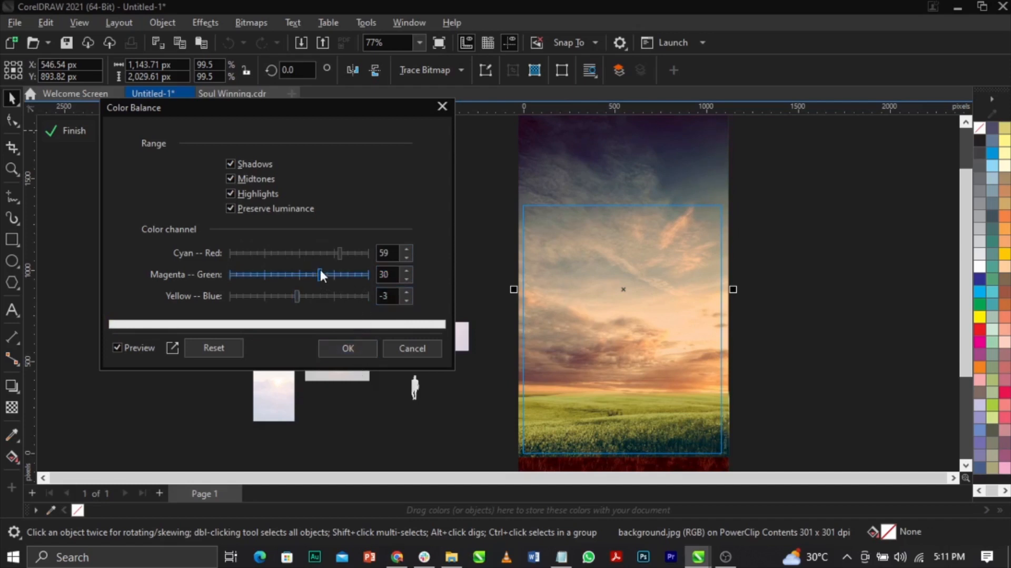
drag(320, 271, 315, 272)
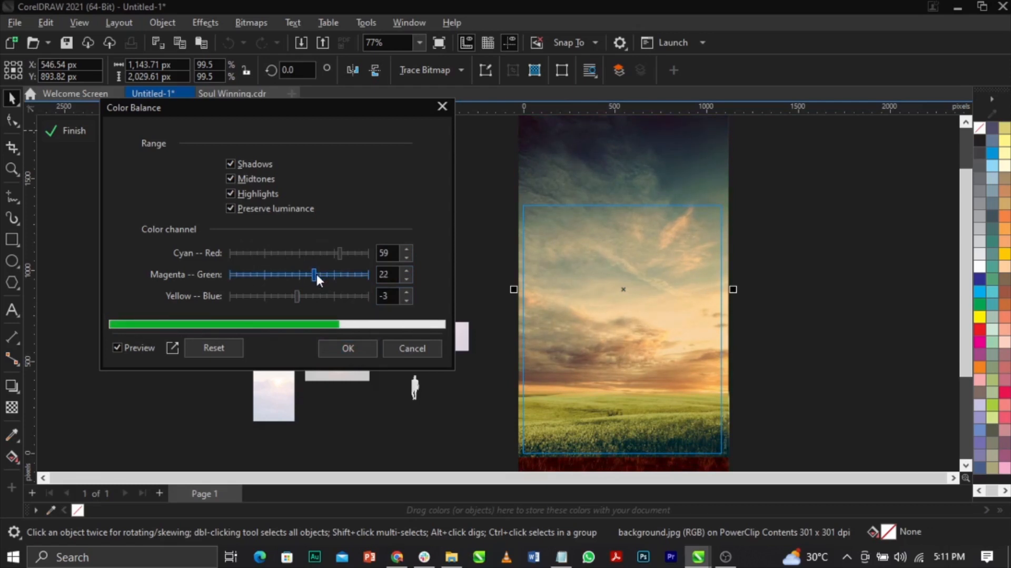
click(349, 348)
key(Escape)
Apply a Color Balance to the grass field with Cyan–Red at 39, Magenta–Green at -2 and Yellow–Blue at -3
click(656, 430)
scroll(645, 417, up, 2)
scroll(635, 402, down, 2)
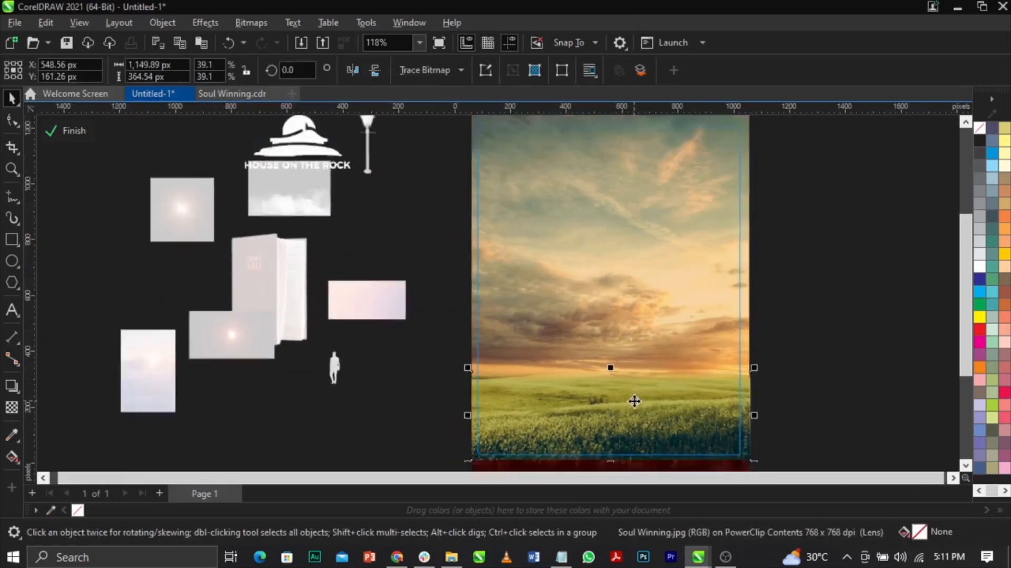
scroll(630, 420, up, 1)
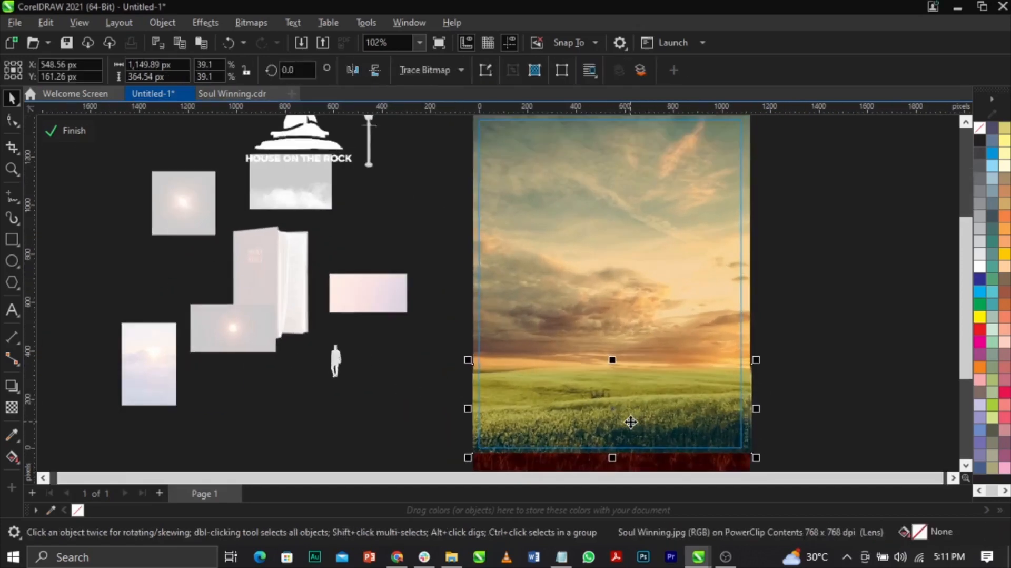
click(206, 22)
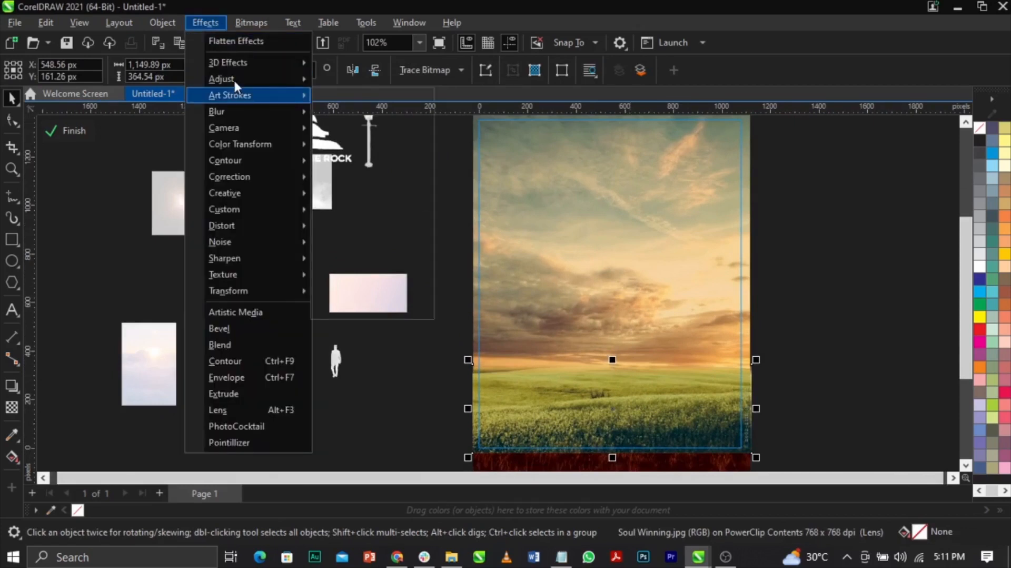
mouse_move(233, 78)
click(364, 210)
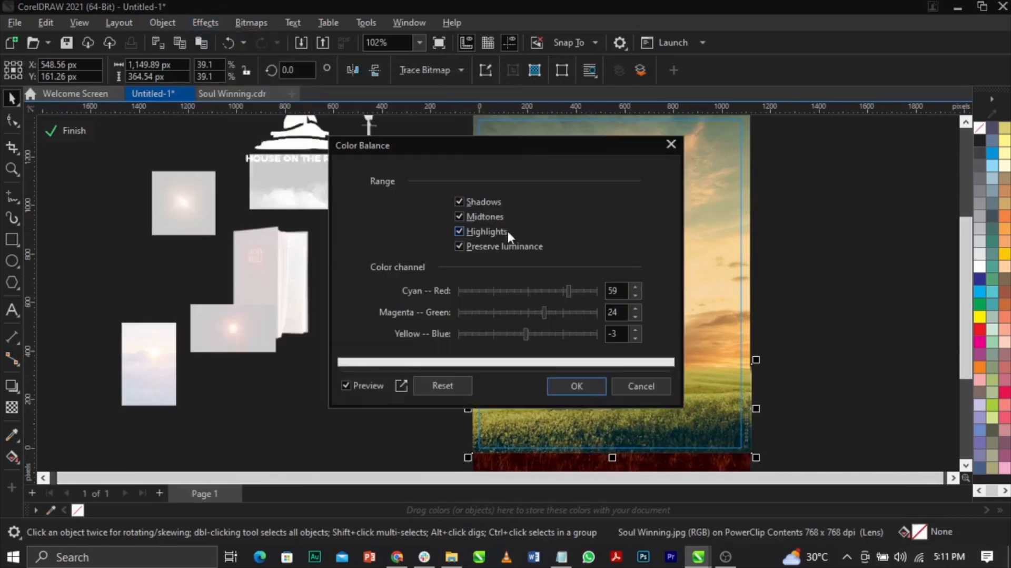
drag(525, 141, 307, 99)
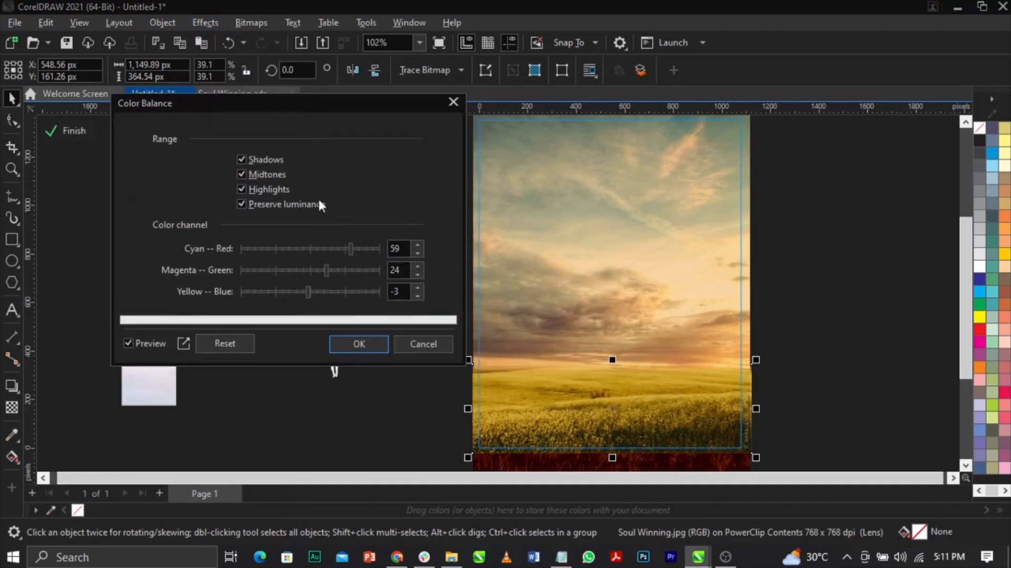
click(343, 250)
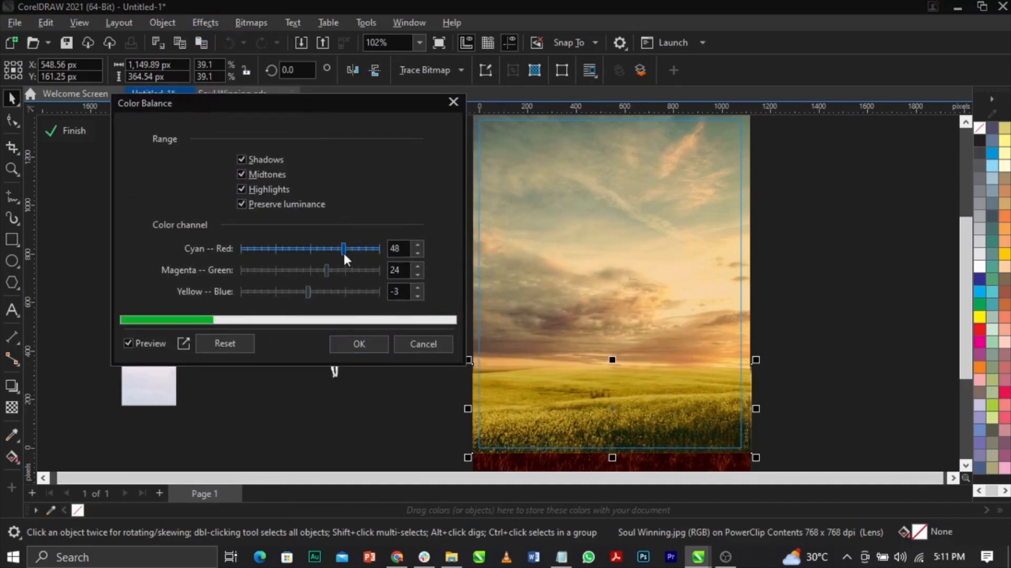
drag(344, 253, 338, 248)
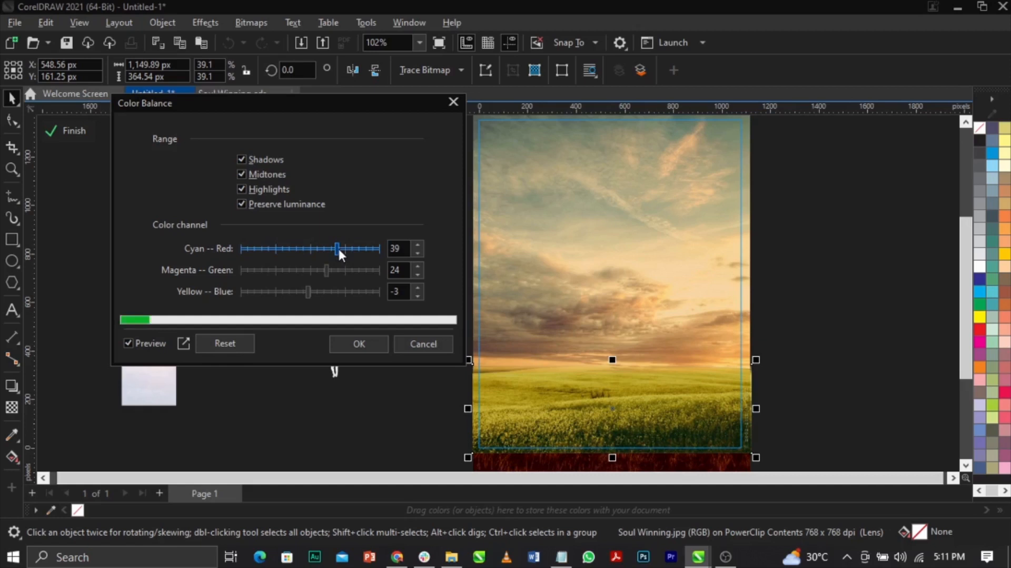
click(312, 266)
click(309, 267)
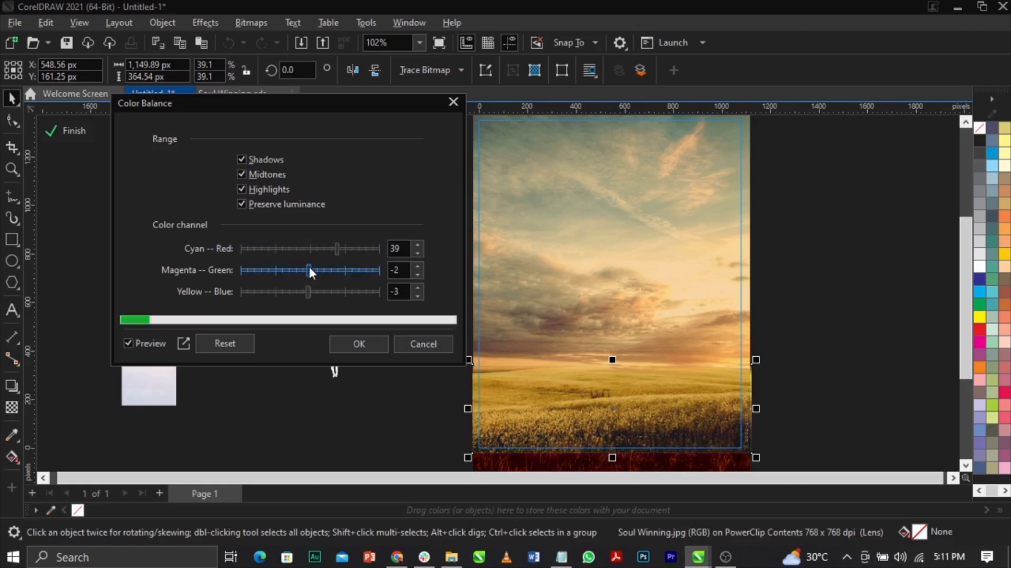
click(348, 345)
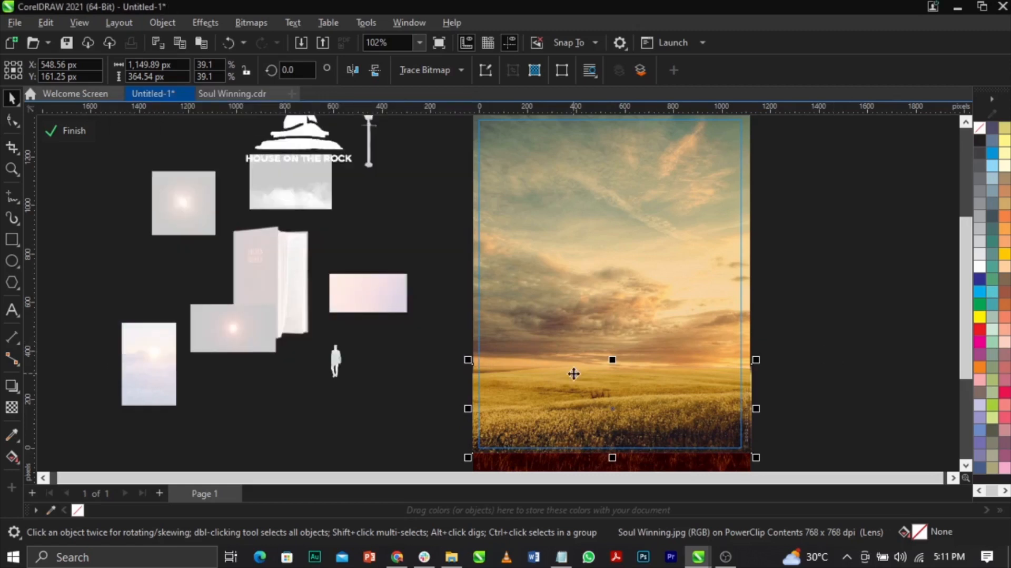
Open the Tone Curve adjustment for the grass field, keeping the artwork in view
click(196, 22)
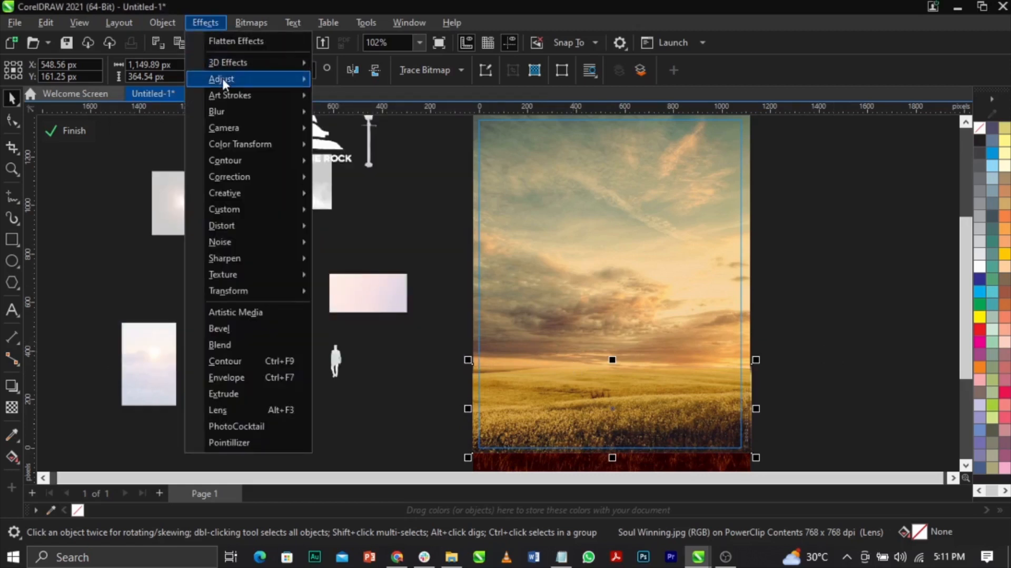
mouse_move(226, 79)
click(374, 158)
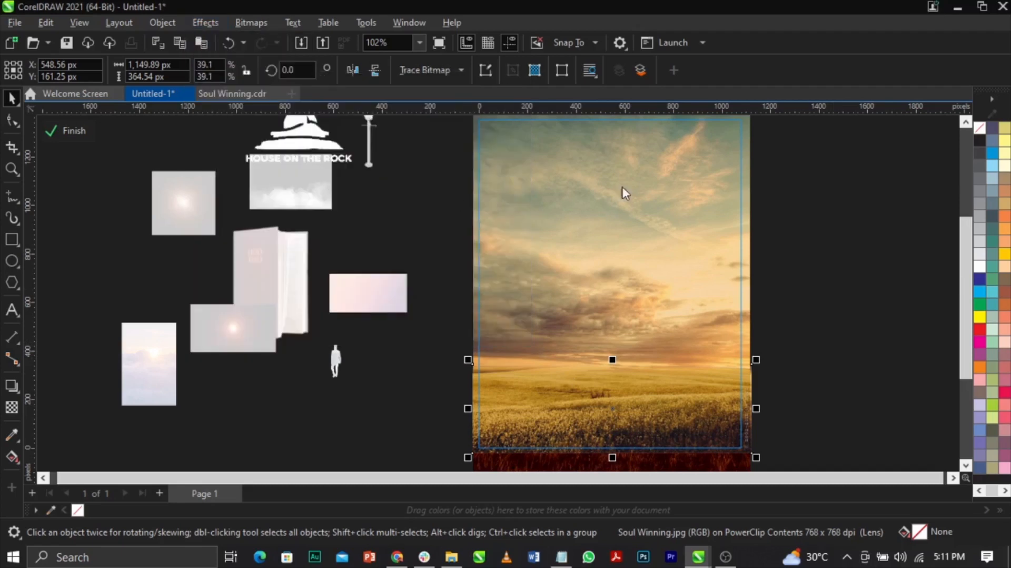
drag(633, 82, 384, 10)
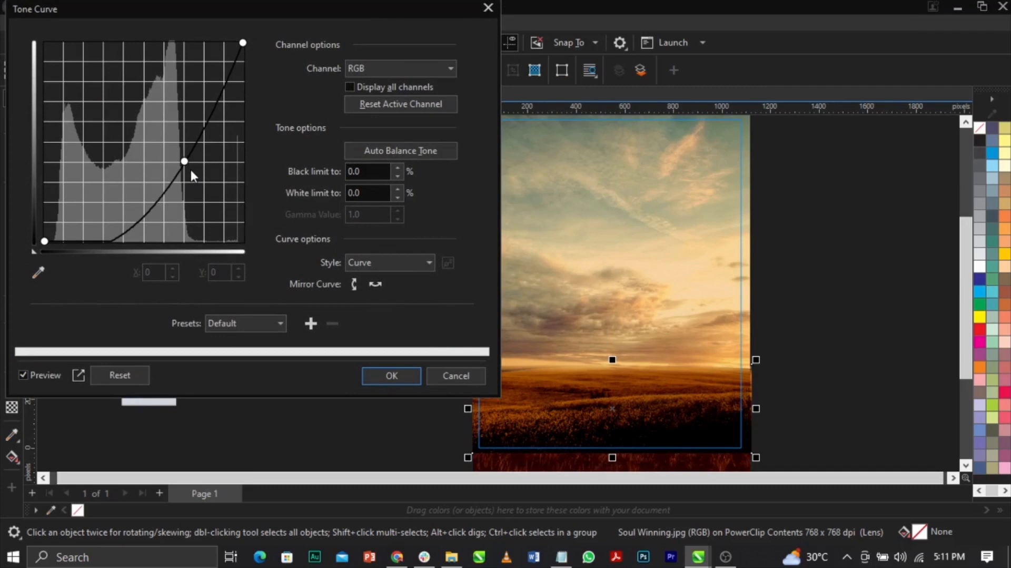
drag(183, 162, 186, 165)
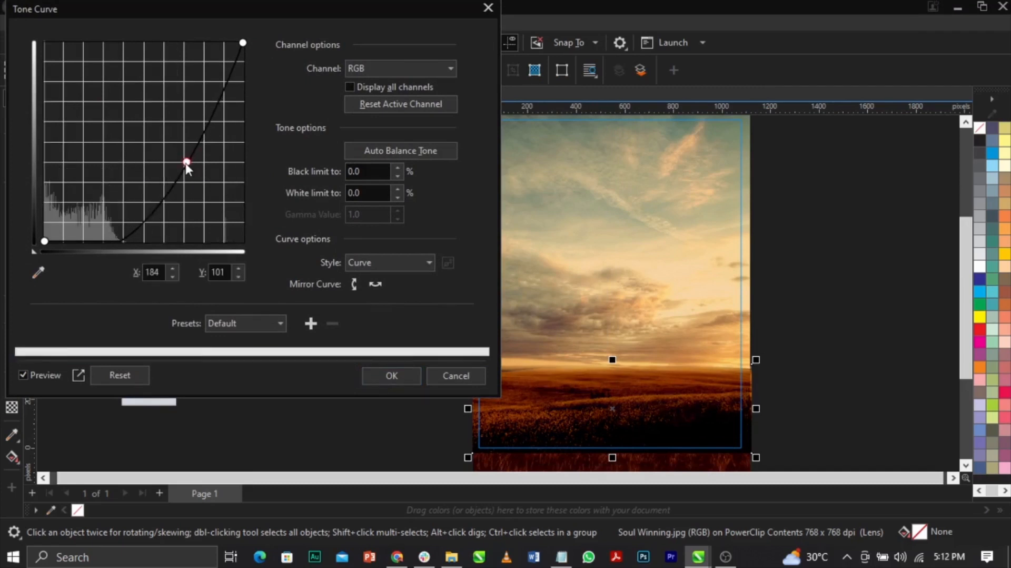
drag(186, 162, 183, 159)
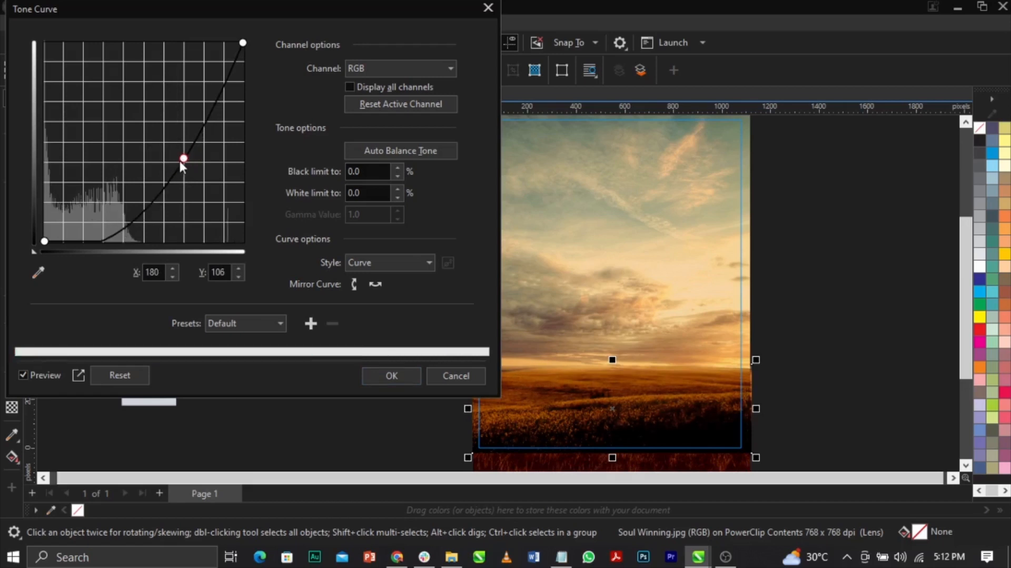
click(99, 375)
Darken the grass field by pulling the RGB tone curve down to a point at X 170, Y 85, and apply it
drag(143, 140, 177, 177)
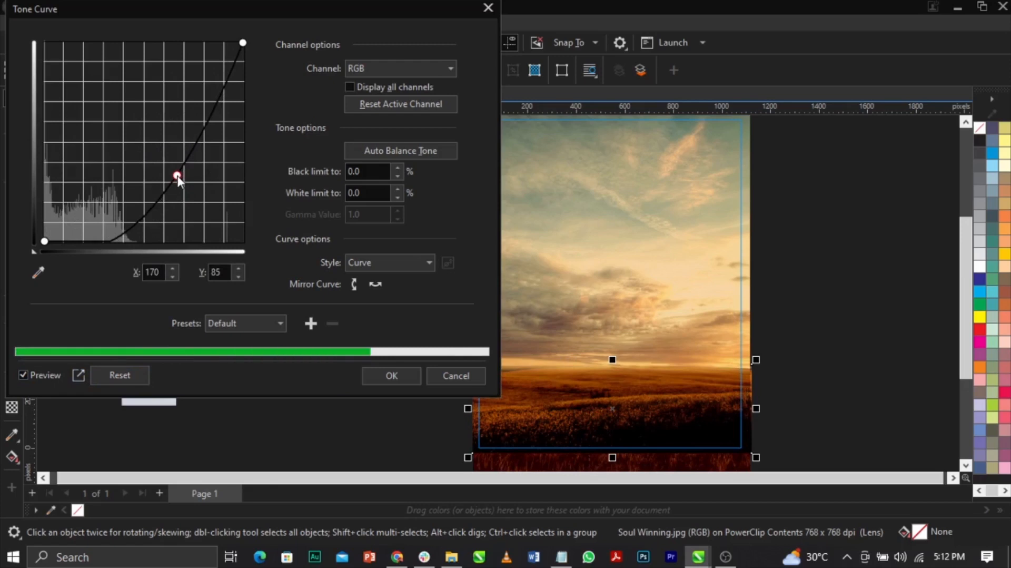
click(381, 374)
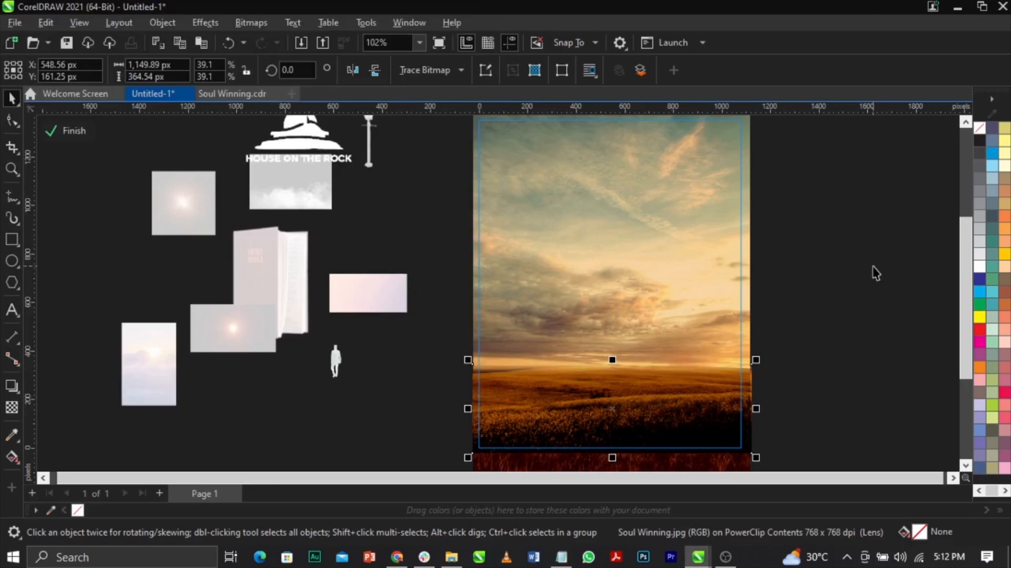
Draw a rectangle about 1,208 by 470 px across the full page width over the lower sky and horizon
click(10, 241)
drag(466, 248, 759, 389)
key(space)
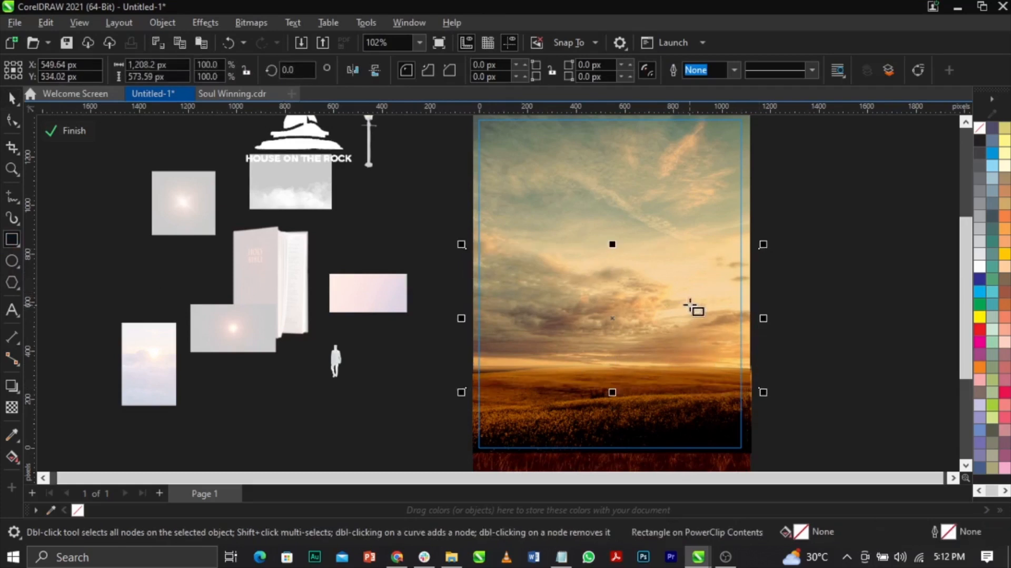
drag(612, 245, 614, 258)
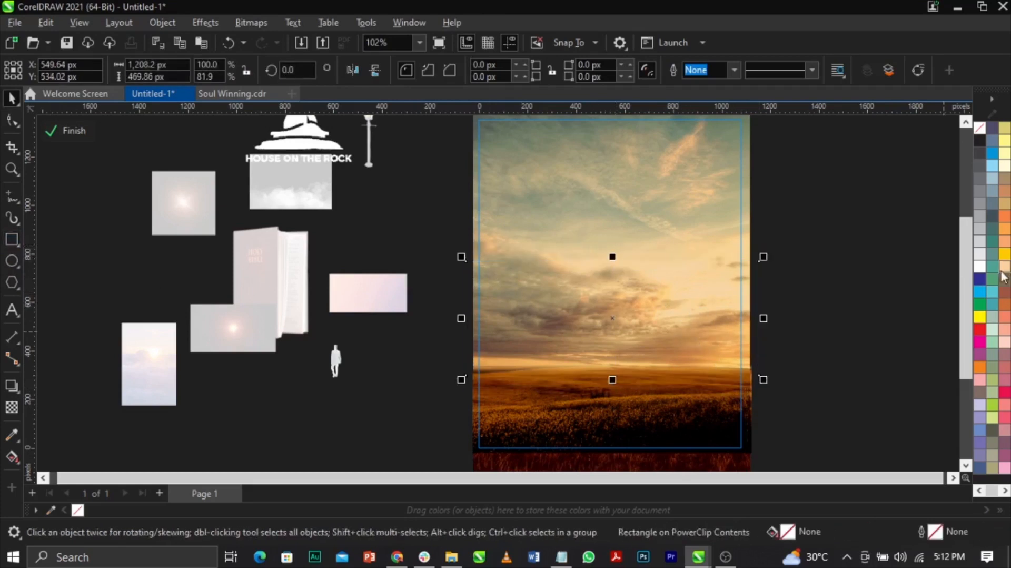
Give the rectangle a 30% black outline and move it slightly down over the horizon to about Y 510 px
right_click(981, 248)
click(980, 247)
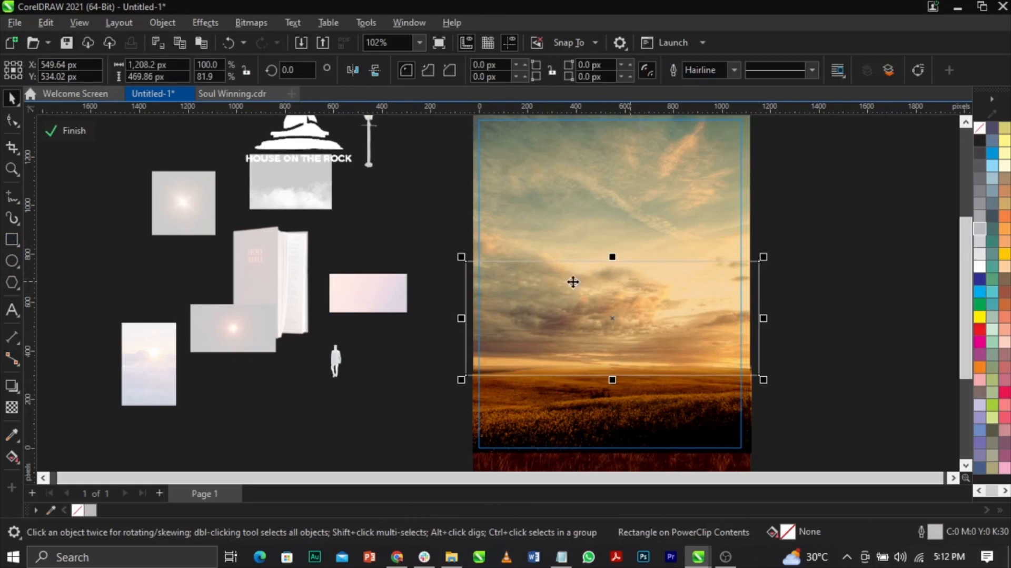
drag(617, 286, 618, 292)
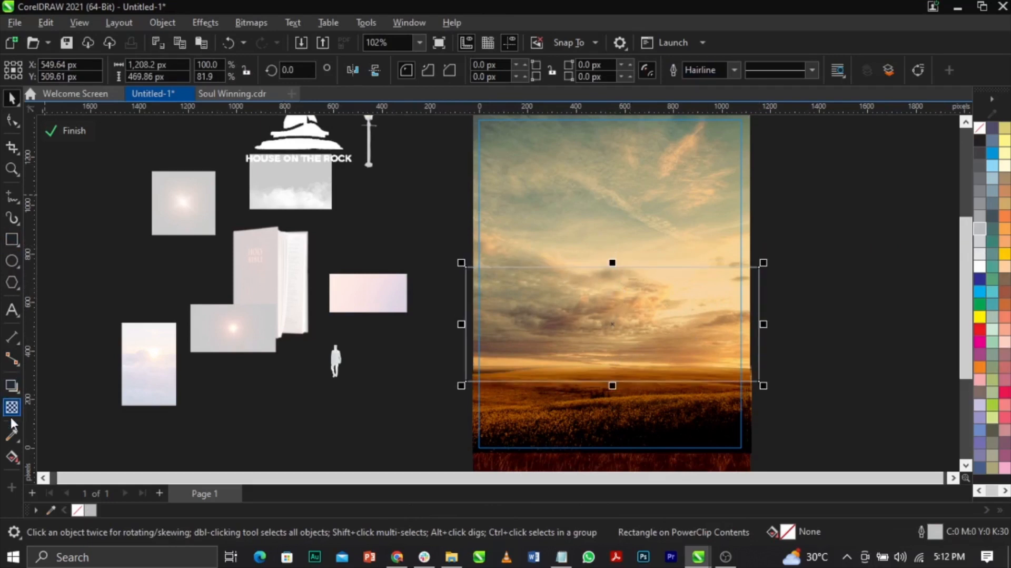
Fill the rectangle with a muted beige (R 178, G 170, B 134) sampled from the sky
click(13, 435)
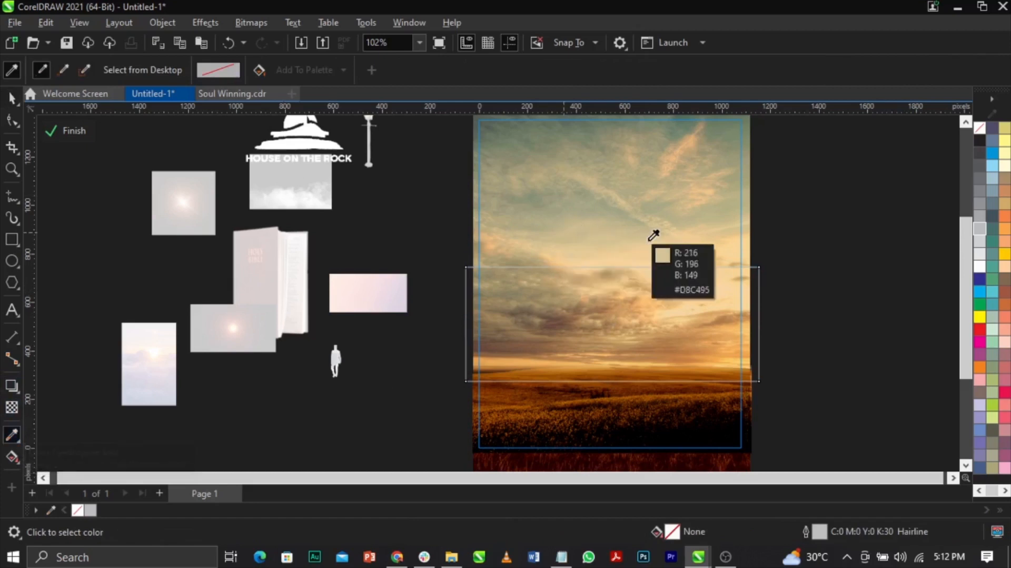
click(538, 219)
click(575, 308)
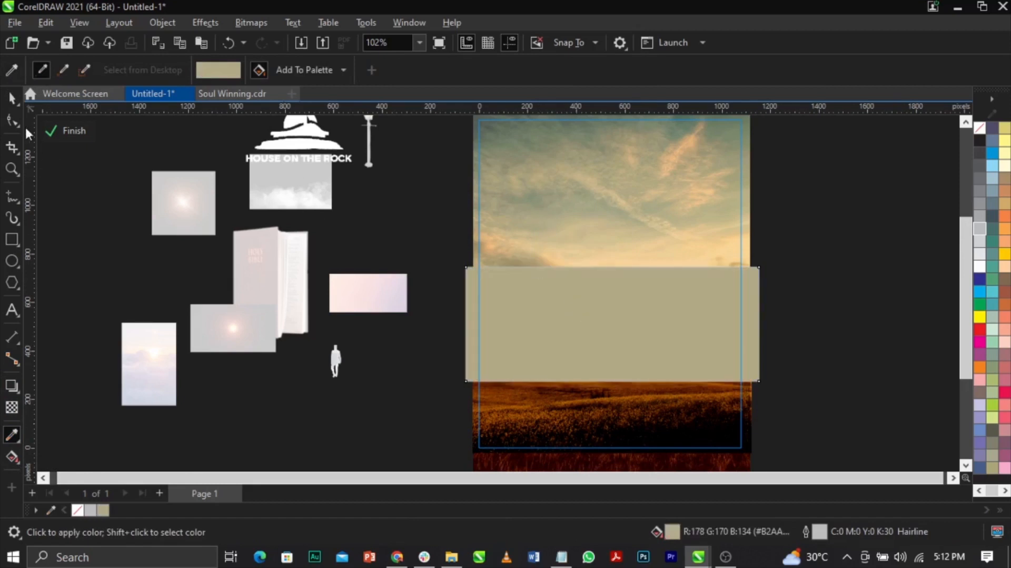
click(11, 99)
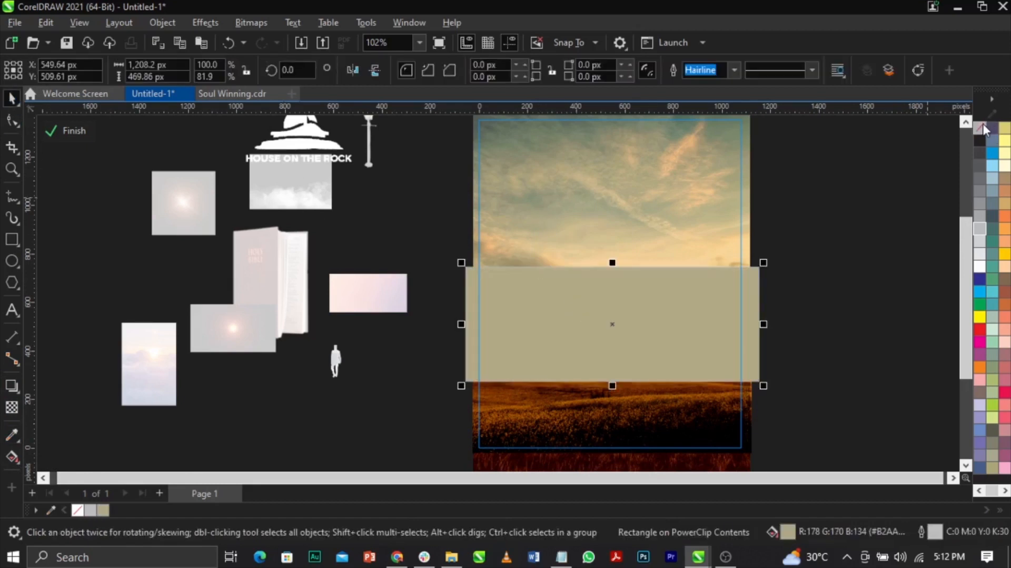
Remove the beige rectangle's outline, comparing its edge close up with and without the outline
right_click(982, 124)
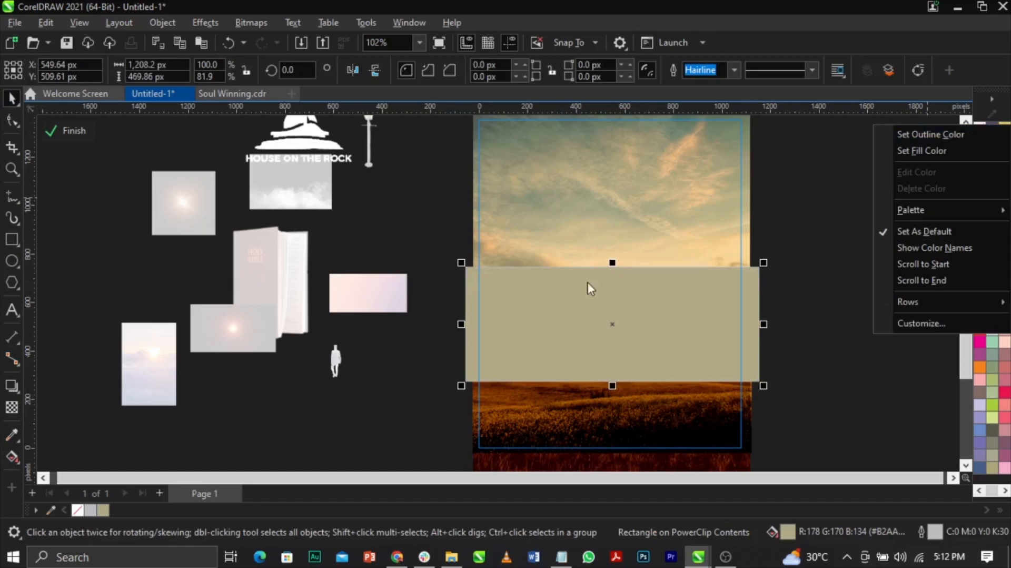
click(930, 131)
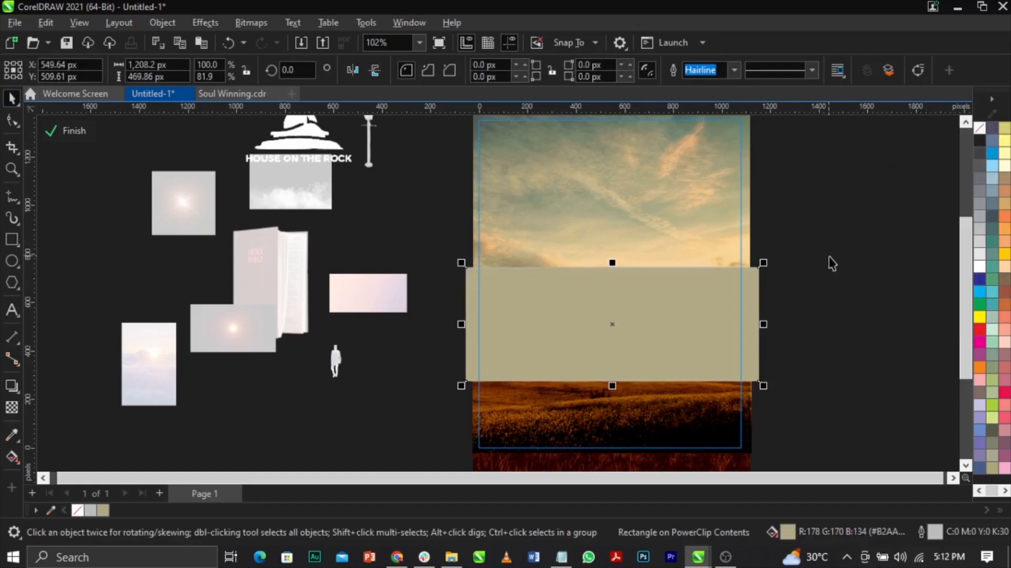
scroll(704, 279, up, 2)
scroll(723, 279, up, 6)
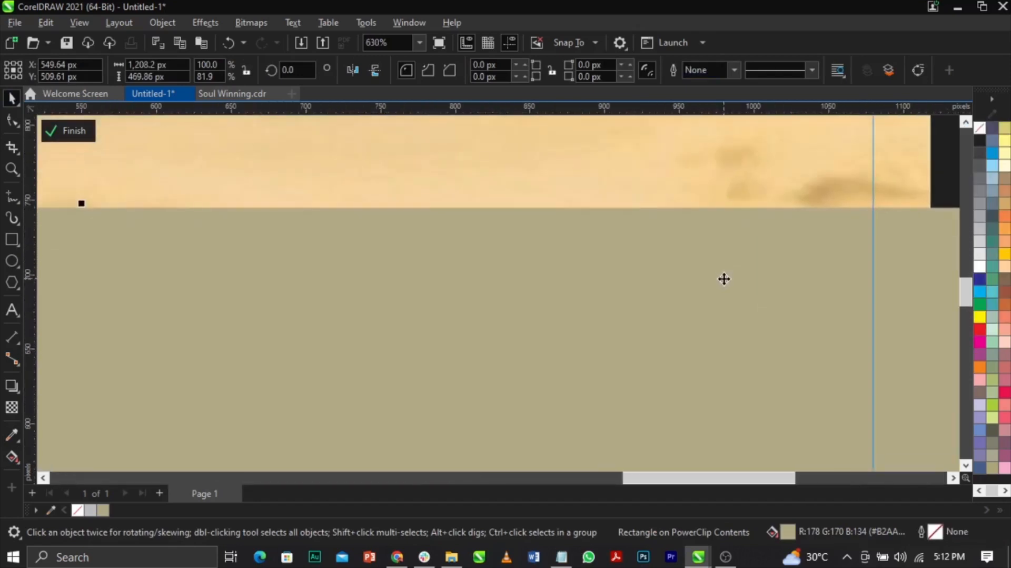
key(ctrl+z)
scroll(795, 207, up, 6)
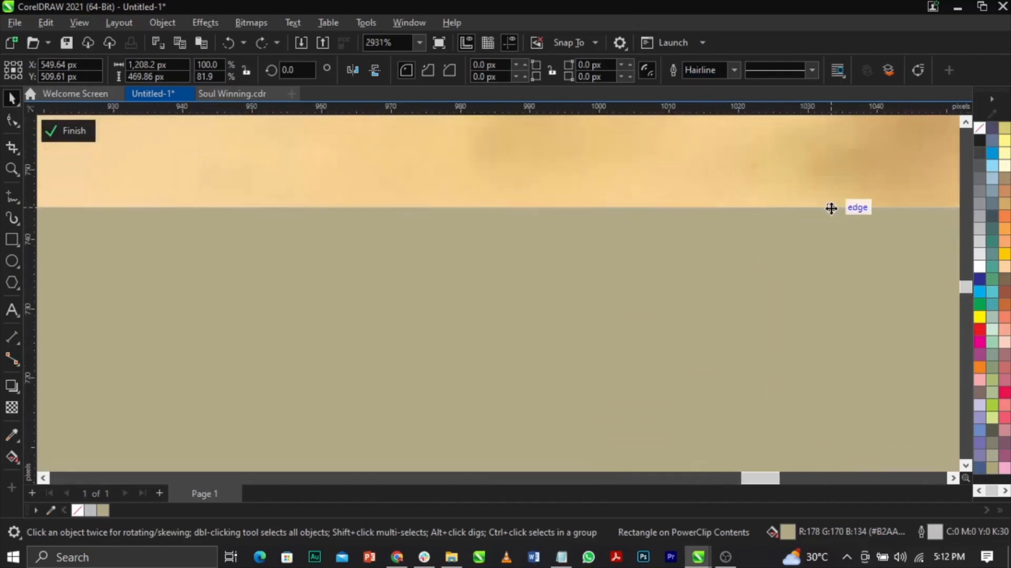
right_click(975, 131)
click(969, 139)
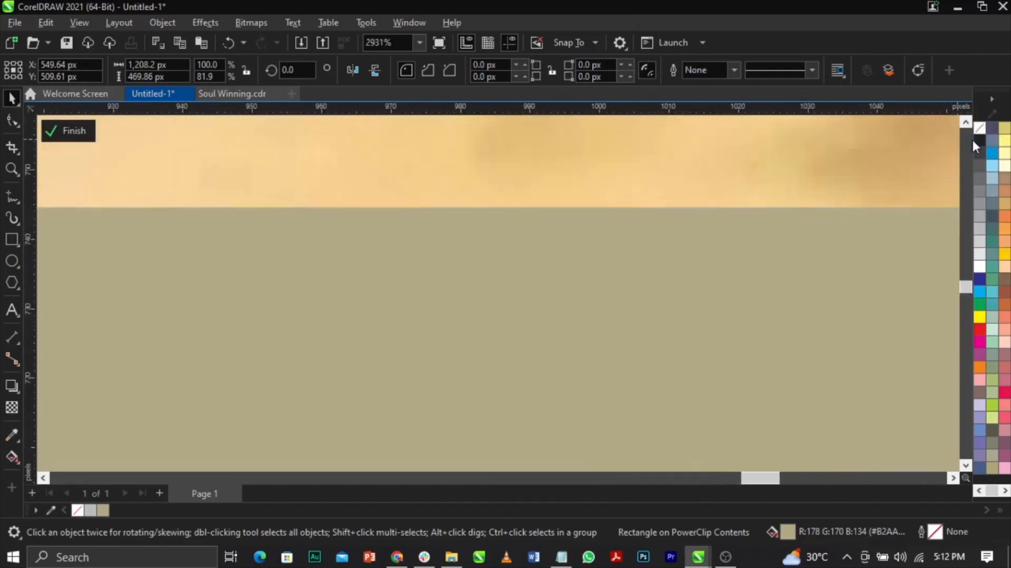
Apply a 90° linear fountain transparency to the beige rectangle so it fades upward into the sky
scroll(600, 255, down, 6)
scroll(607, 252, down, 5)
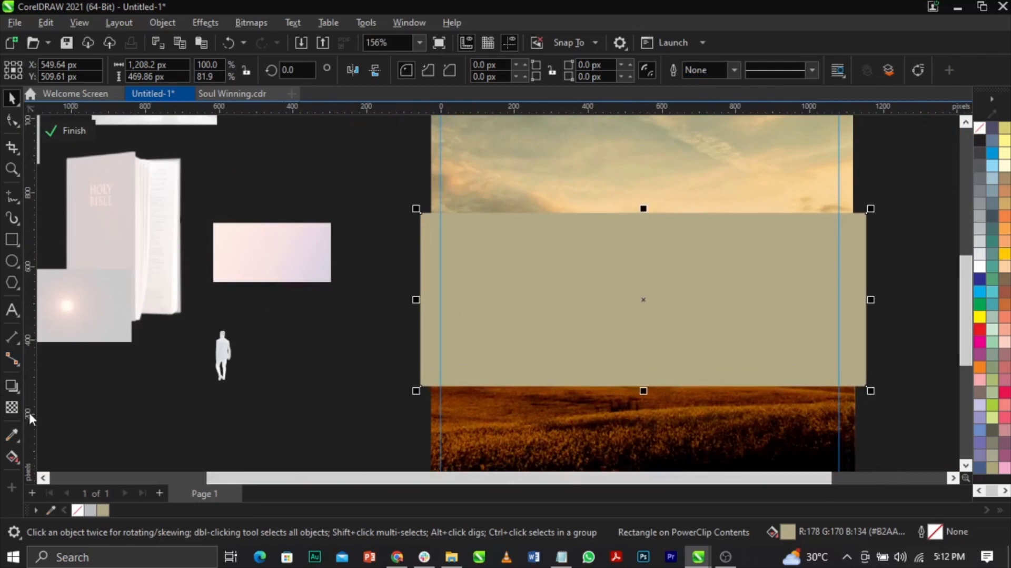
click(12, 407)
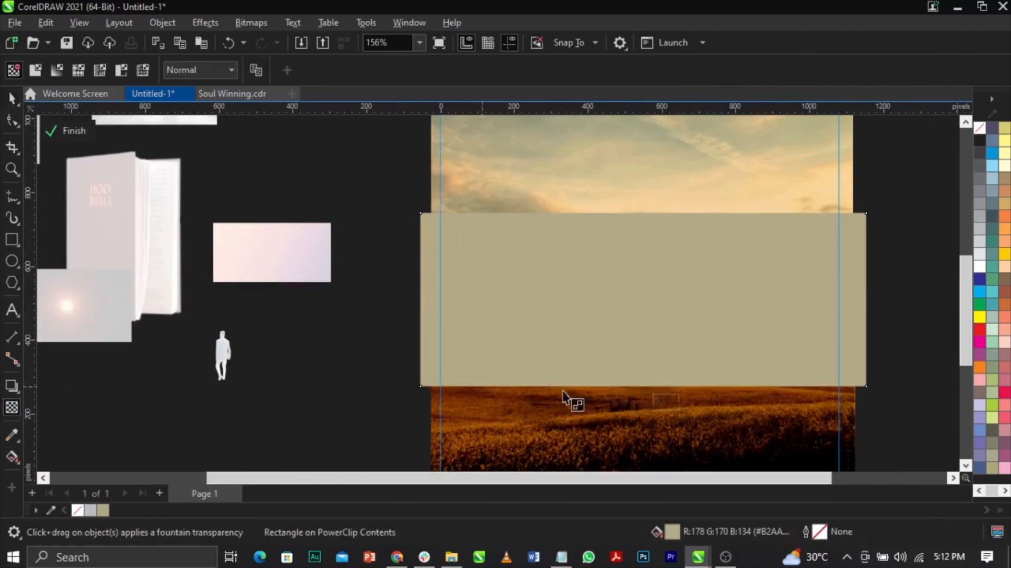
drag(677, 331, 677, 242)
mouse_move(678, 331)
mouse_down()
mouse_move(678, 358)
mouse_move(677, 341)
mouse_up()
drag(679, 244, 681, 239)
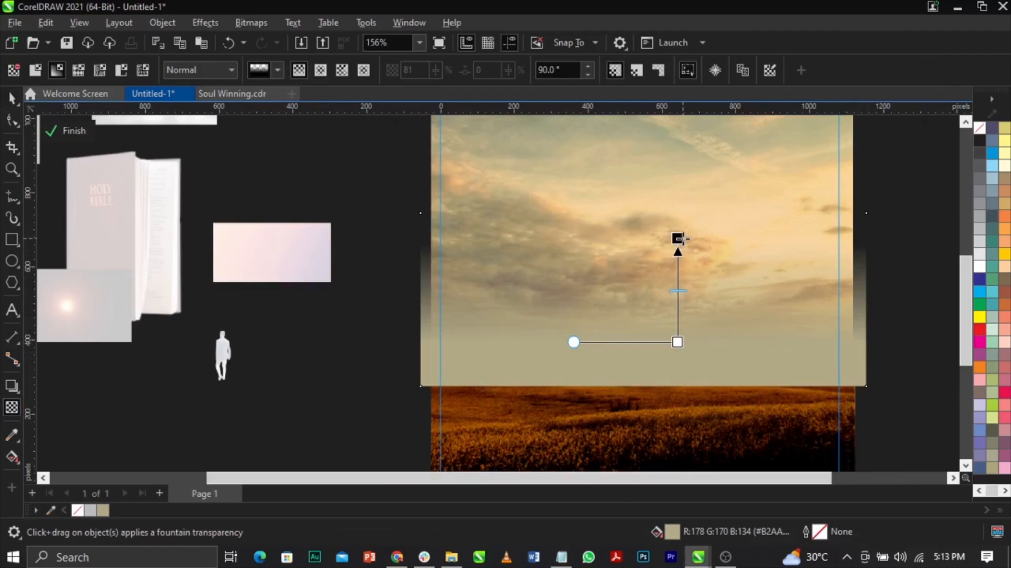
Stretch the beige rectangle upward to a height of about 588 px
key(space)
drag(643, 211, 644, 166)
scroll(644, 166, down, 3)
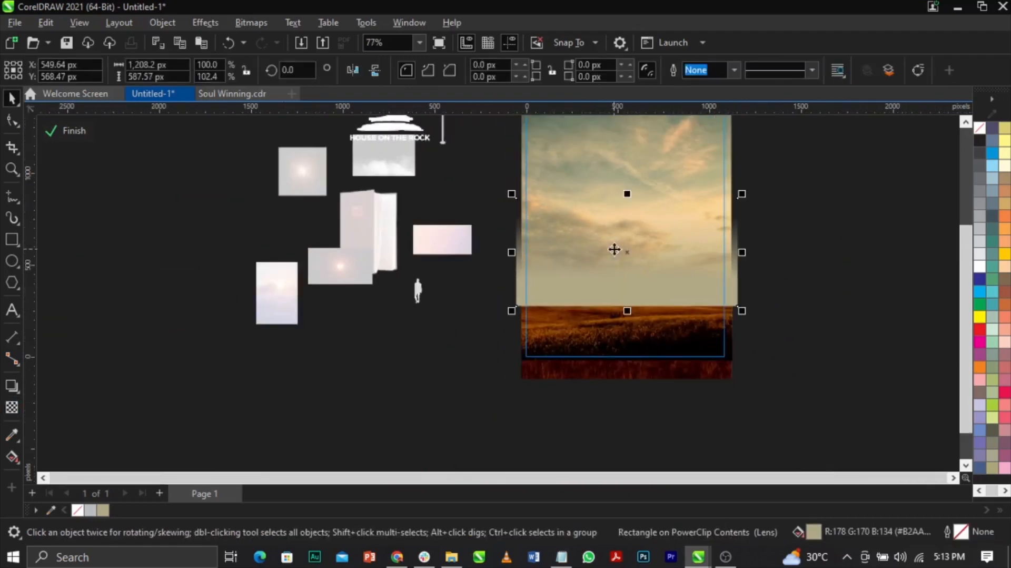
Place the grass field in front of the beige haze rectangle and nudge the rectangle to about X 554, Y 561 px
scroll(648, 171, up, 1)
click(645, 403)
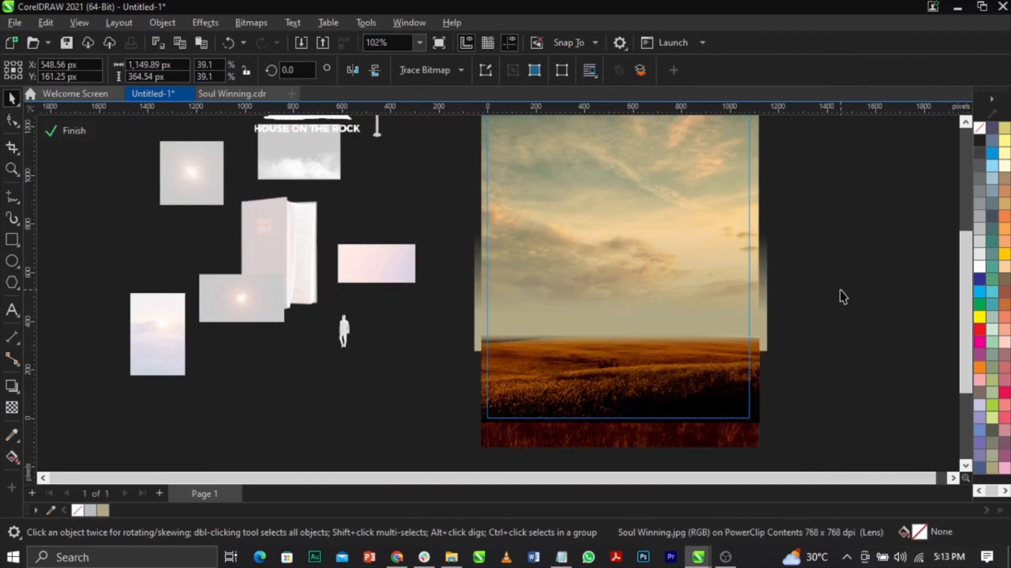
click(629, 304)
scroll(631, 304, up, 1)
click(632, 306)
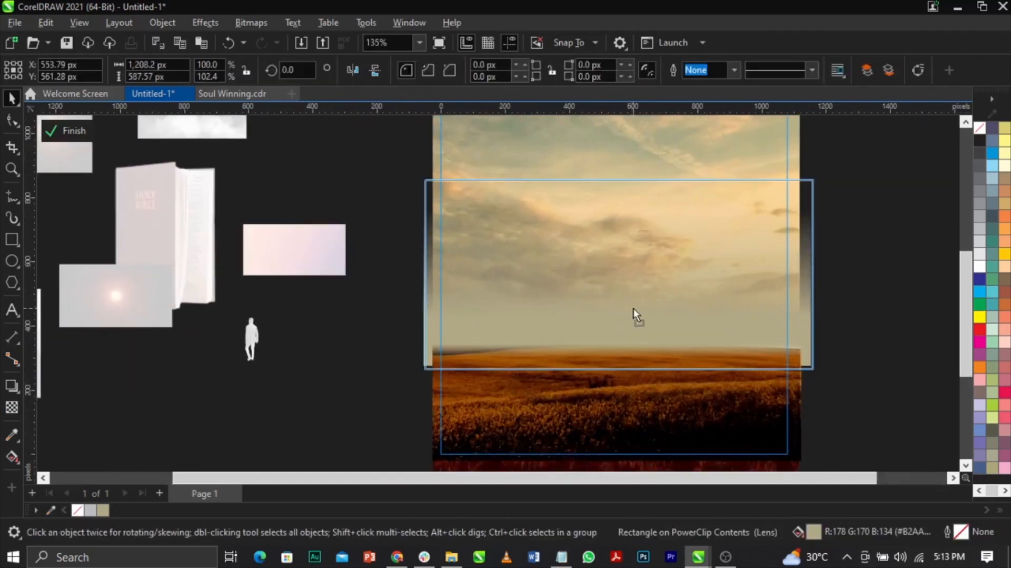
click(864, 373)
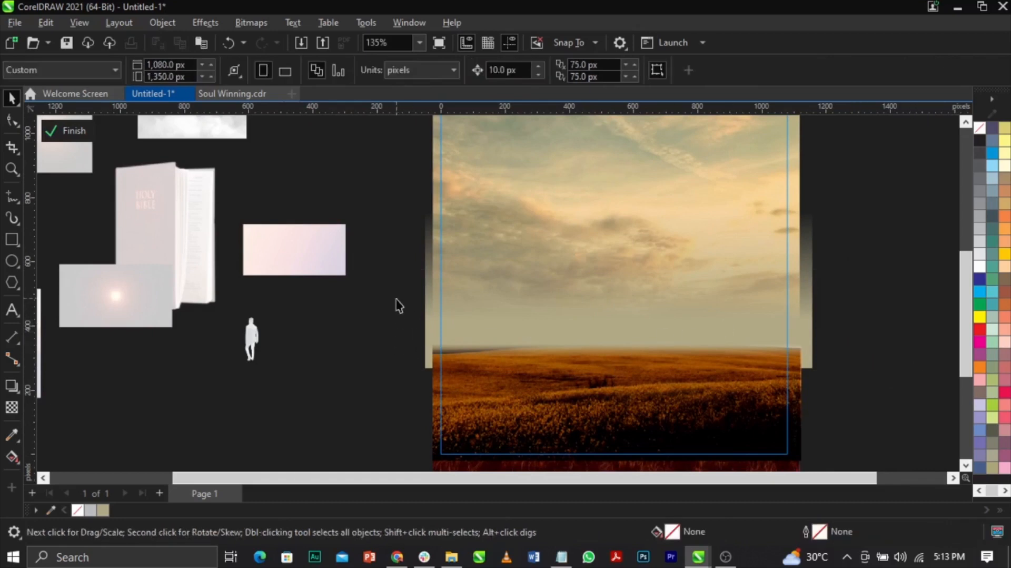
Stretch the beige haze rectangle upward to a height of about 680 px, keeping it selected
click(642, 322)
drag(618, 175, 614, 138)
click(613, 138)
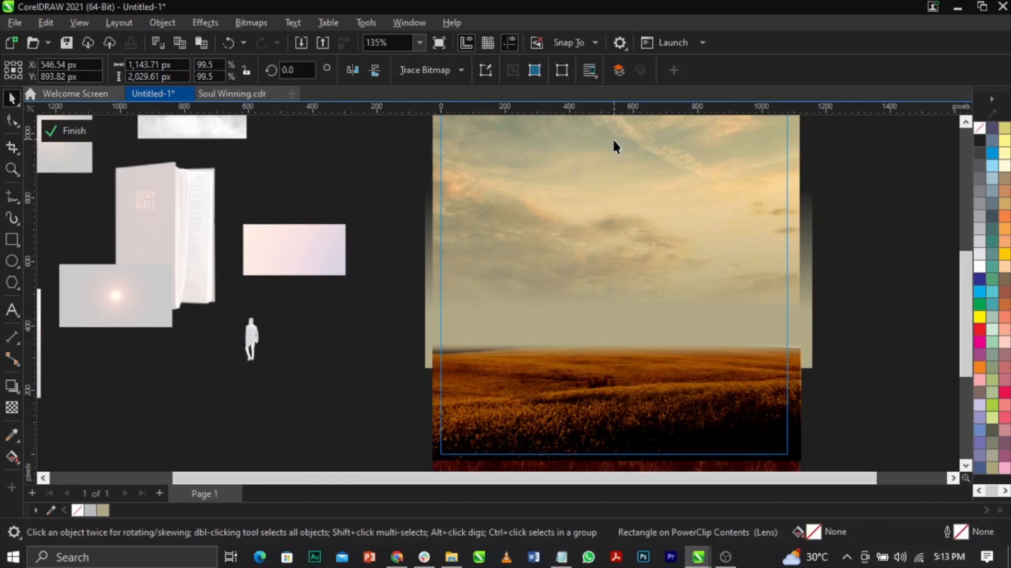
click(716, 347)
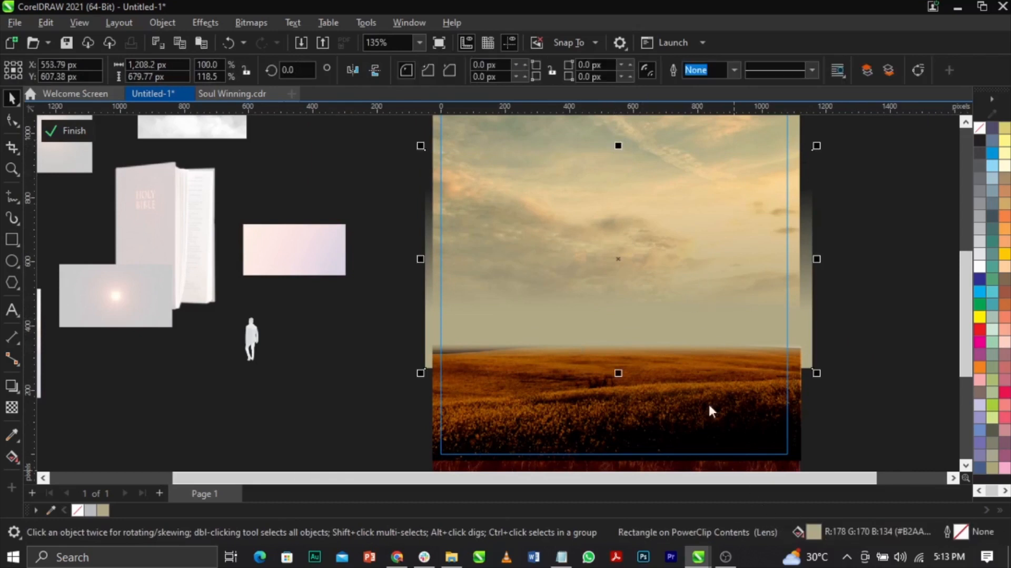
key(shift+F11)
drag(441, 74, 191, 29)
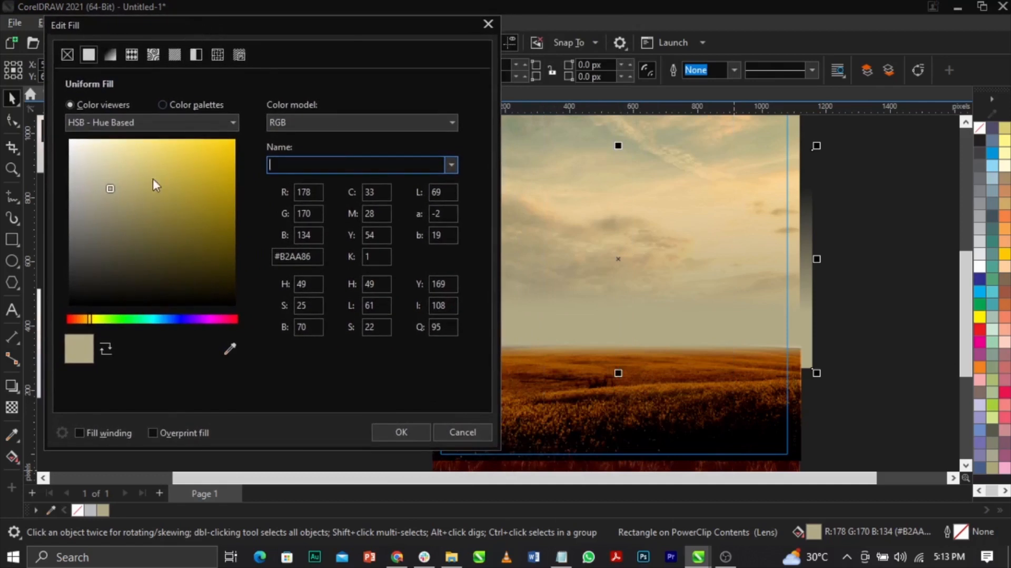
click(490, 431)
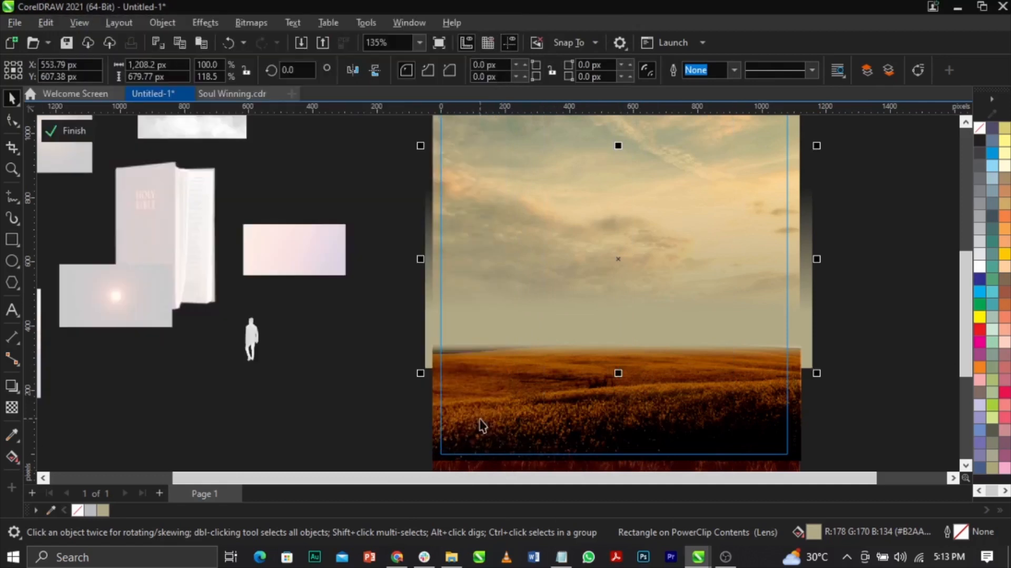
Change the haze rectangle's uniform fill to the muted green #A3AB7B
double_click(814, 533)
drag(423, 65, 198, 46)
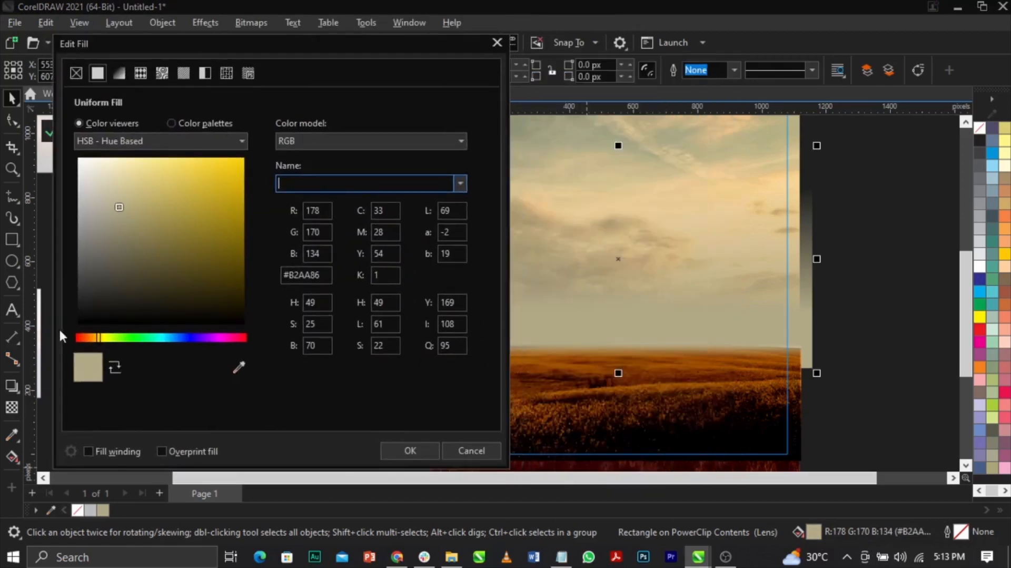
drag(97, 339, 110, 339)
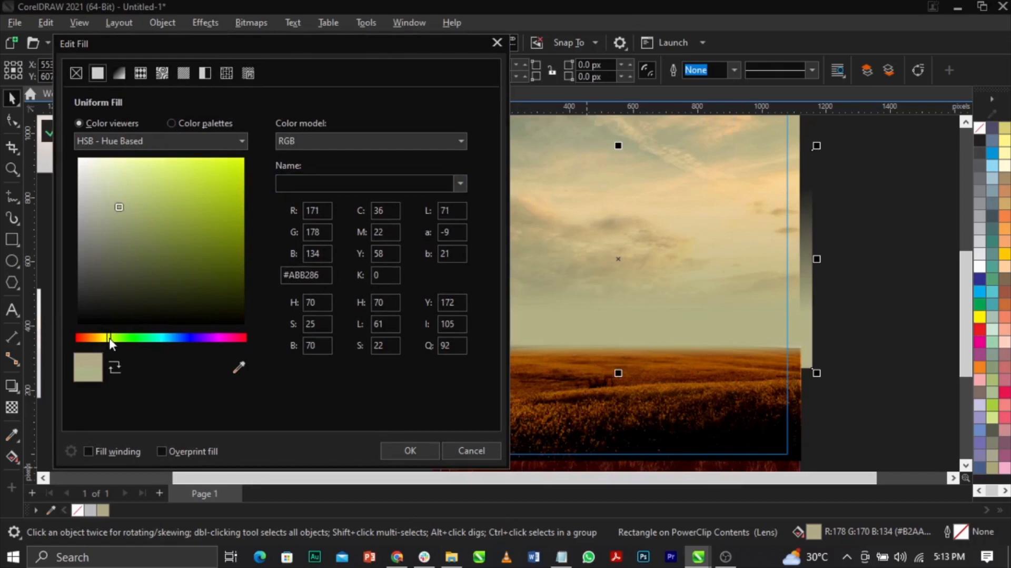
mouse_move(117, 202)
mouse_down()
mouse_move(122, 224)
mouse_move(120, 212)
mouse_up()
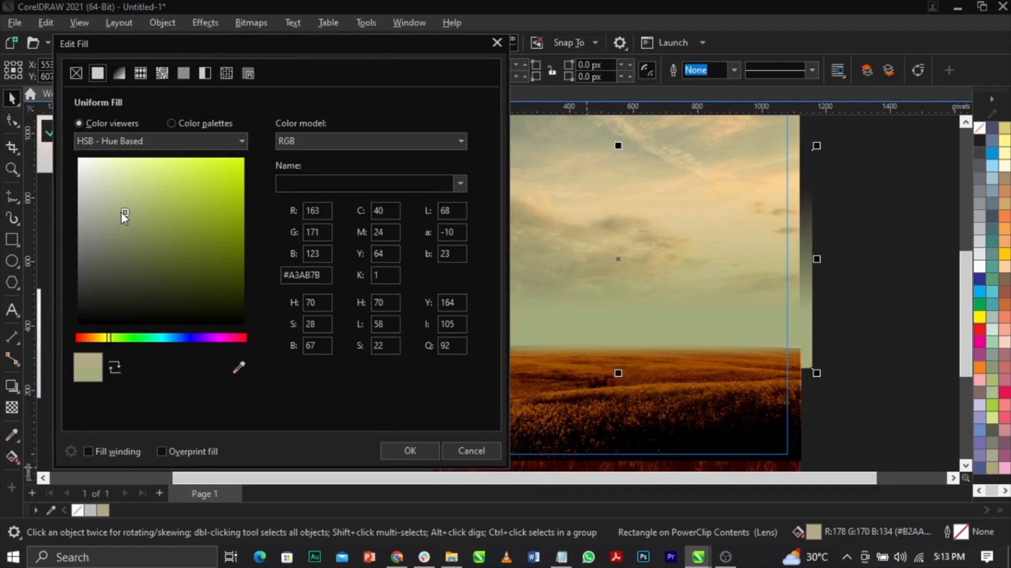
click(388, 451)
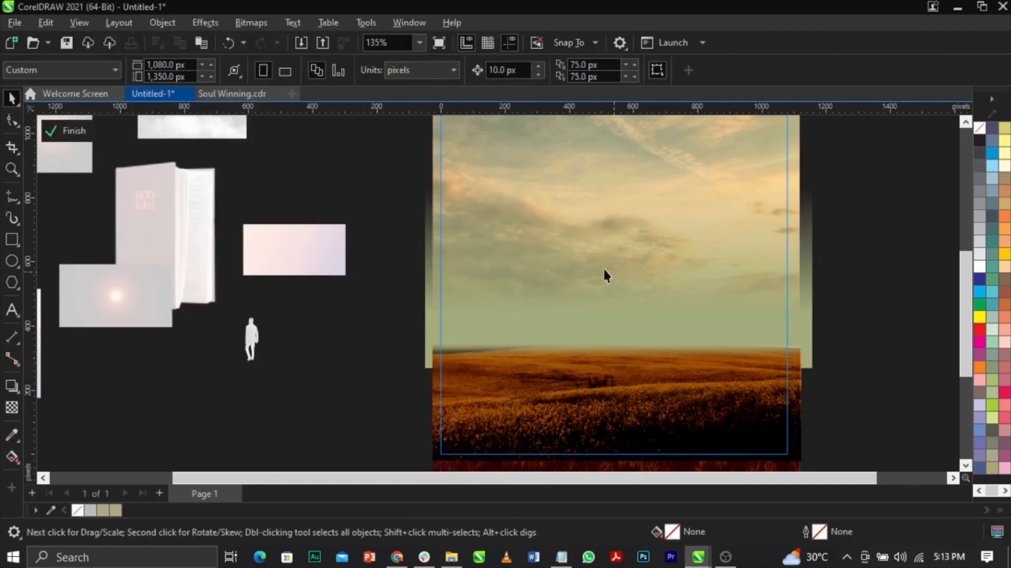
Draw a rectangle of about 1,150 by 182 px across the bottom of the grass field and fill it with C100 M100 Y100 K100 black
click(322, 314)
click(10, 241)
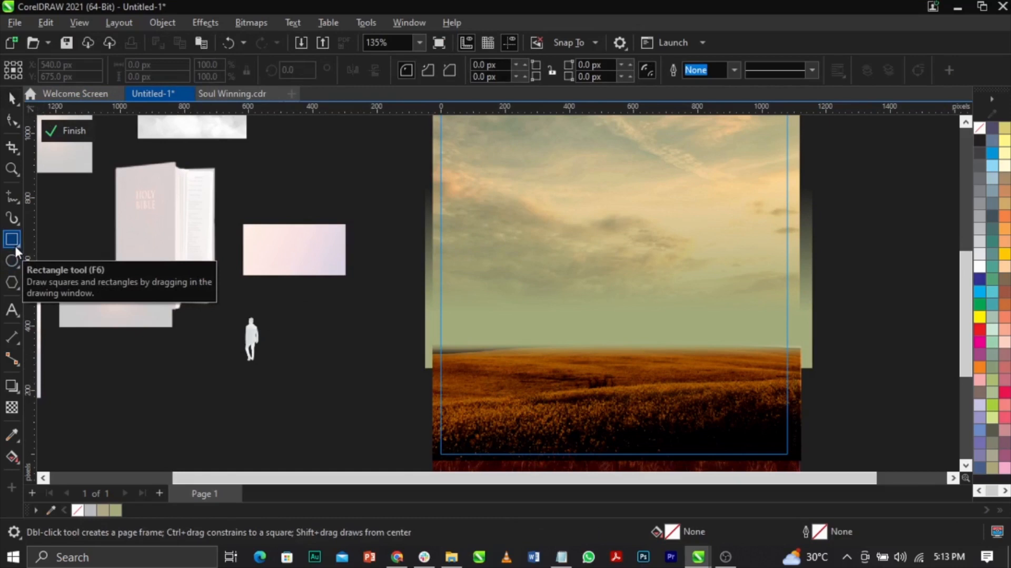
drag(432, 404, 806, 411)
key(space)
scroll(639, 370, up, 4)
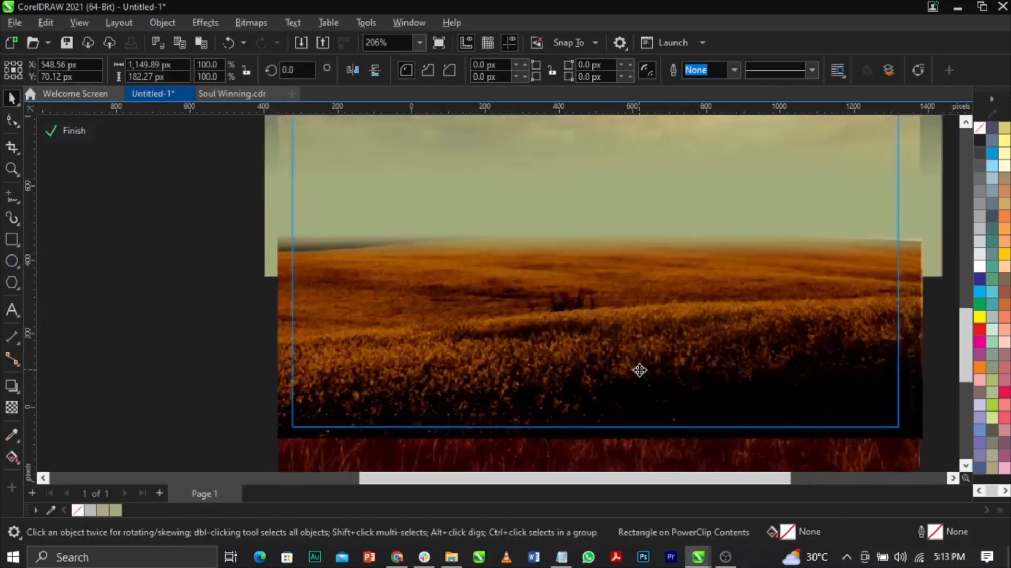
scroll(639, 369, up, 2)
scroll(1005, 340, down, 1)
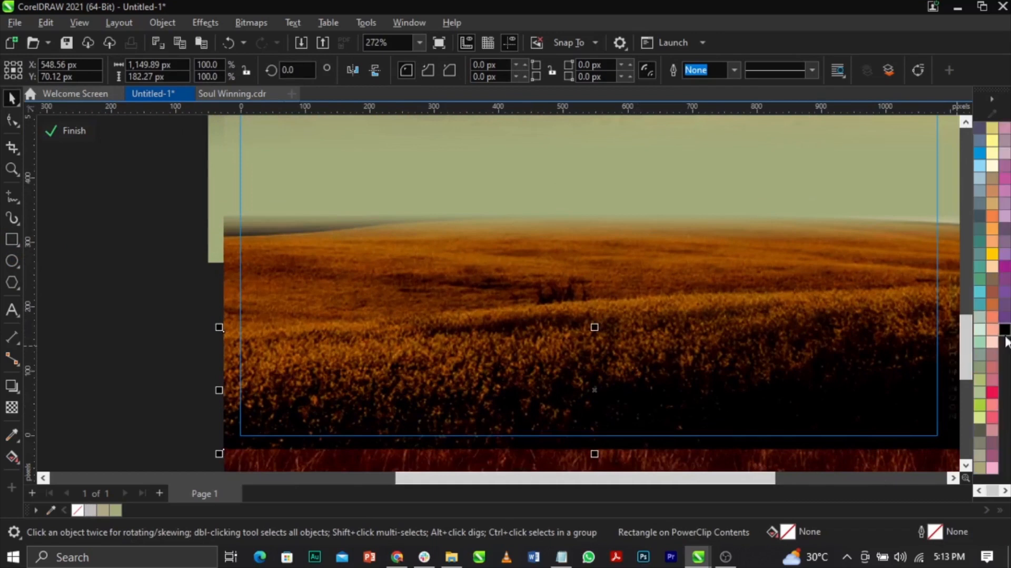
click(1005, 330)
click(693, 402)
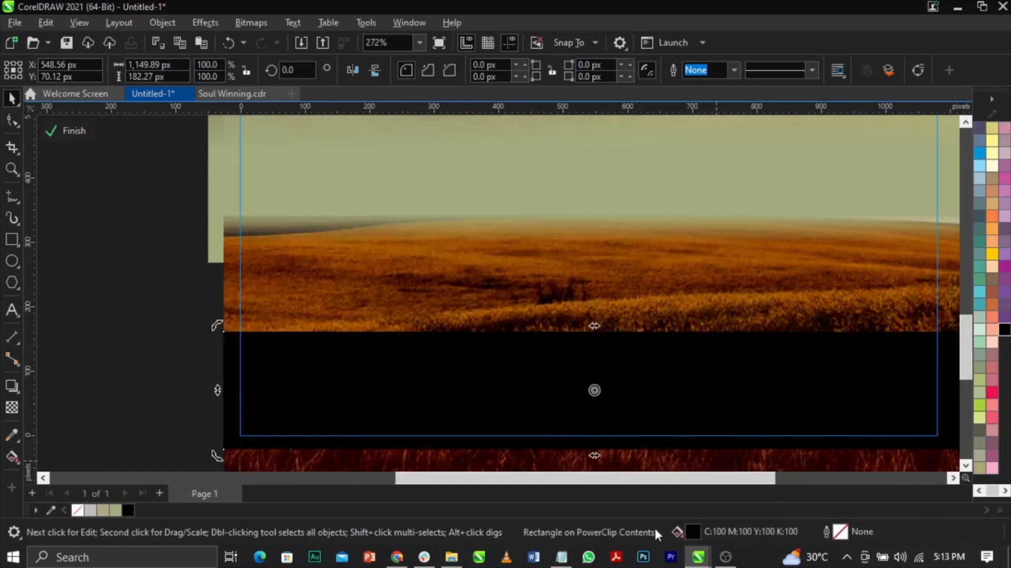
Switch the bottom rectangle's fill to the RGB color model and set it to pure black, #000000
scroll(684, 422, down, 2)
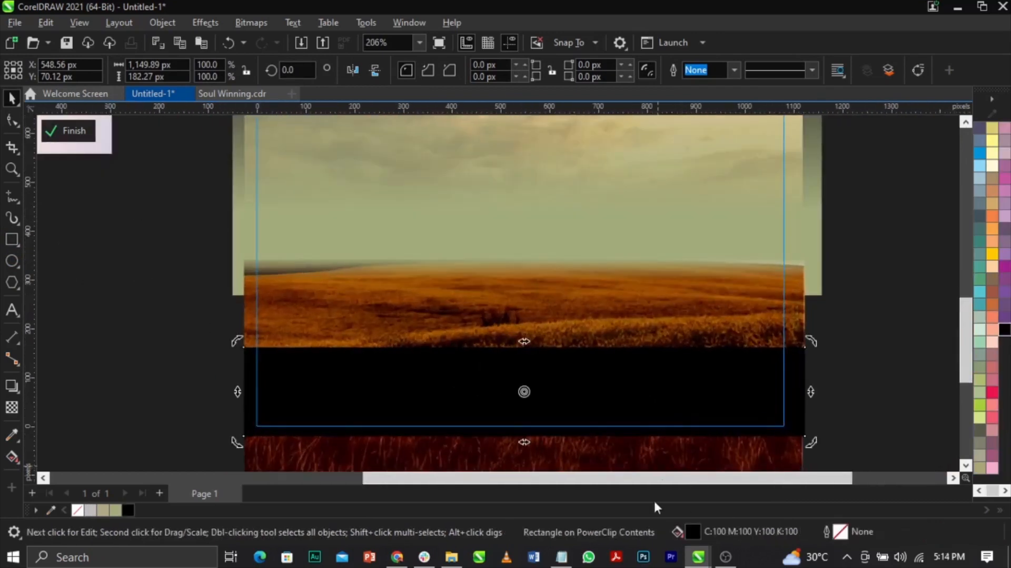
double_click(694, 529)
drag(466, 73, 835, 56)
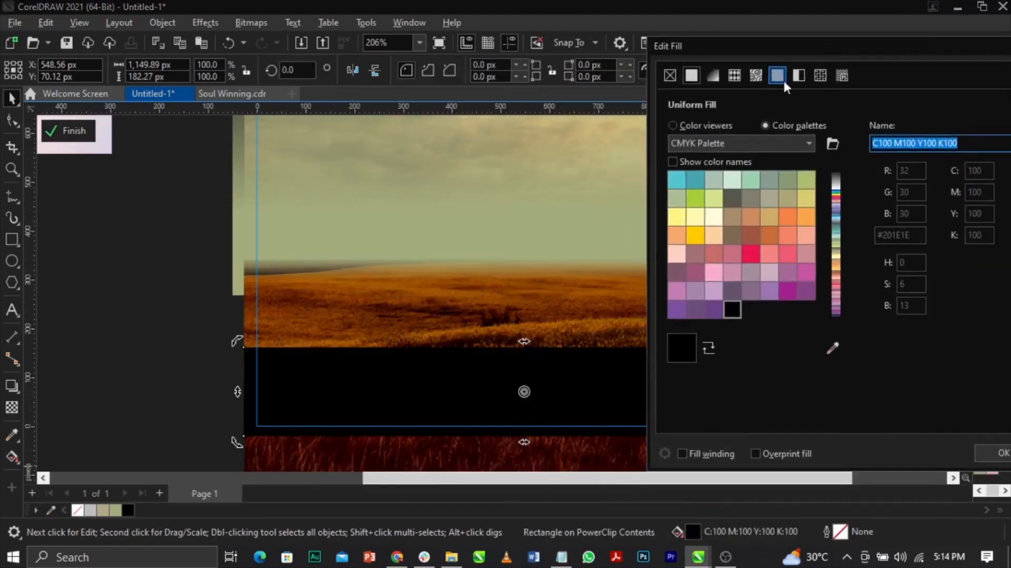
click(712, 128)
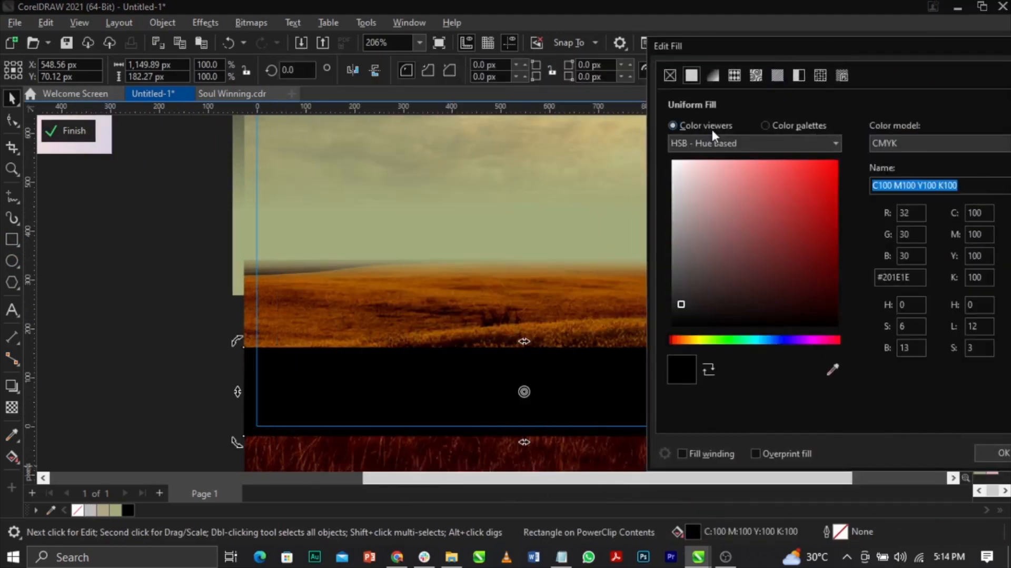
click(922, 138)
click(914, 179)
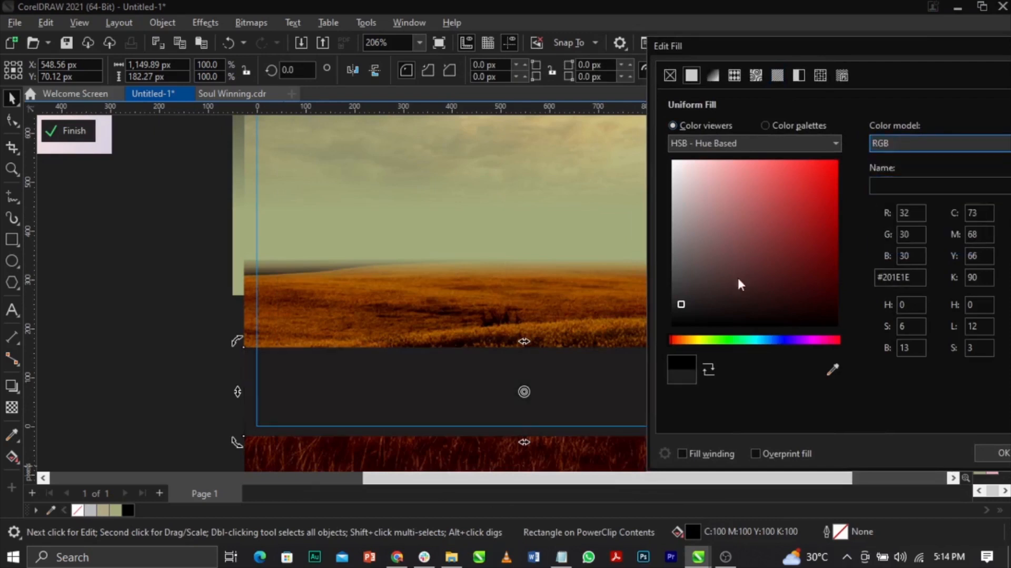
drag(714, 294, 640, 349)
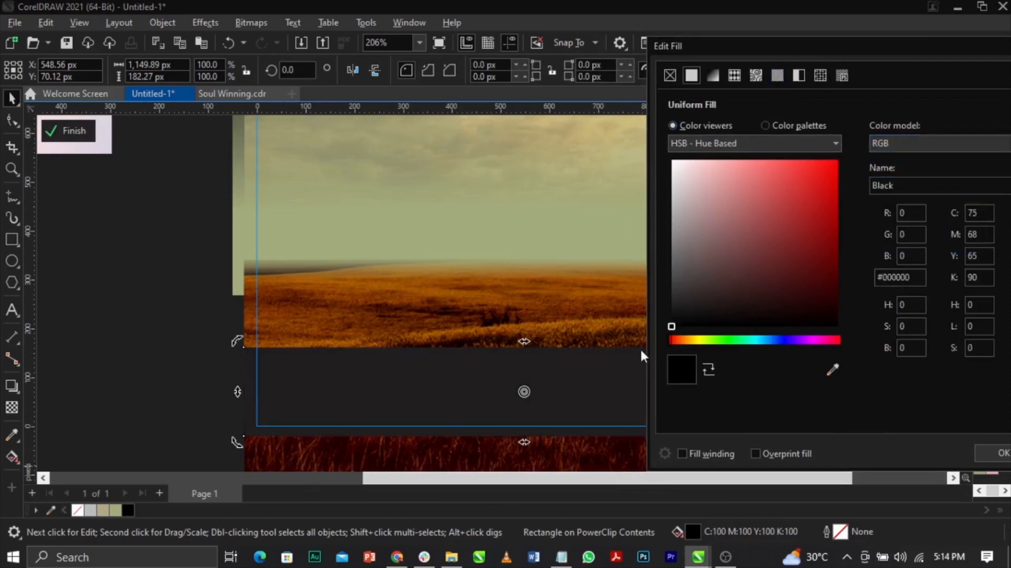
click(990, 453)
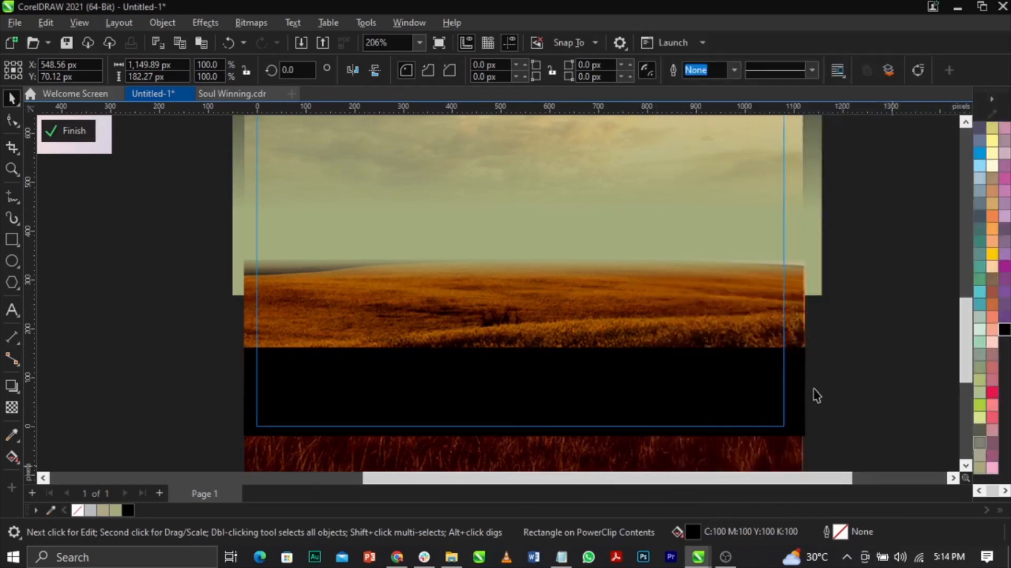
Apply a 90° linear fountain transparency to the black rectangle, fading upward, with its lower node at 23% transparency
click(11, 407)
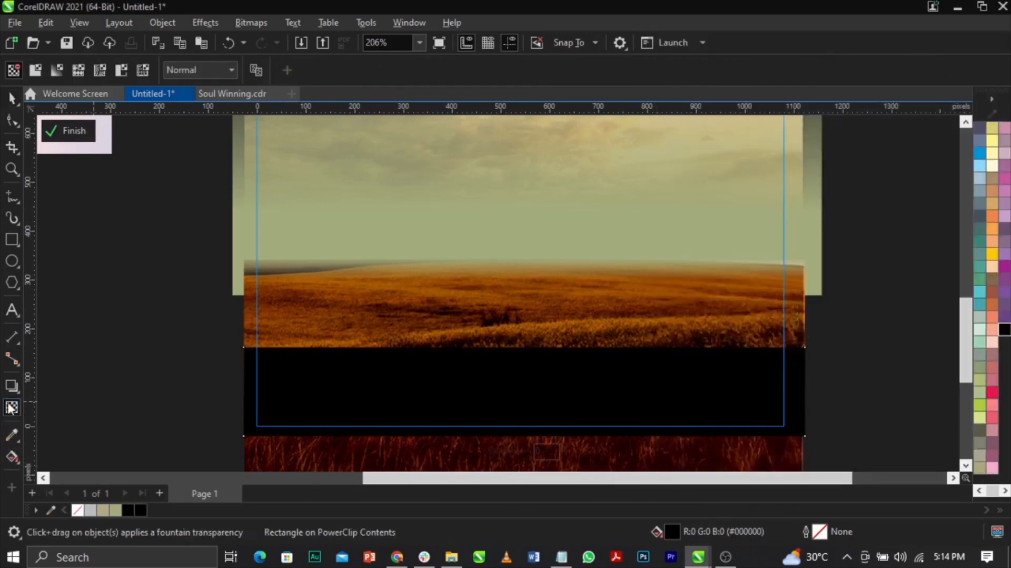
mouse_move(536, 406)
mouse_down()
mouse_move(546, 374)
mouse_move(538, 361)
mouse_move(537, 420)
mouse_up()
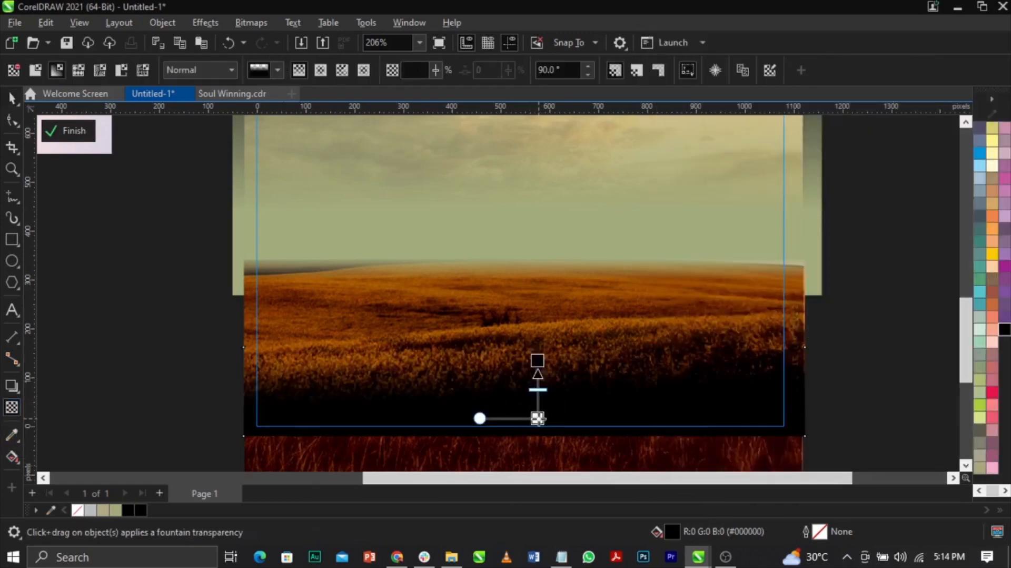
click(537, 420)
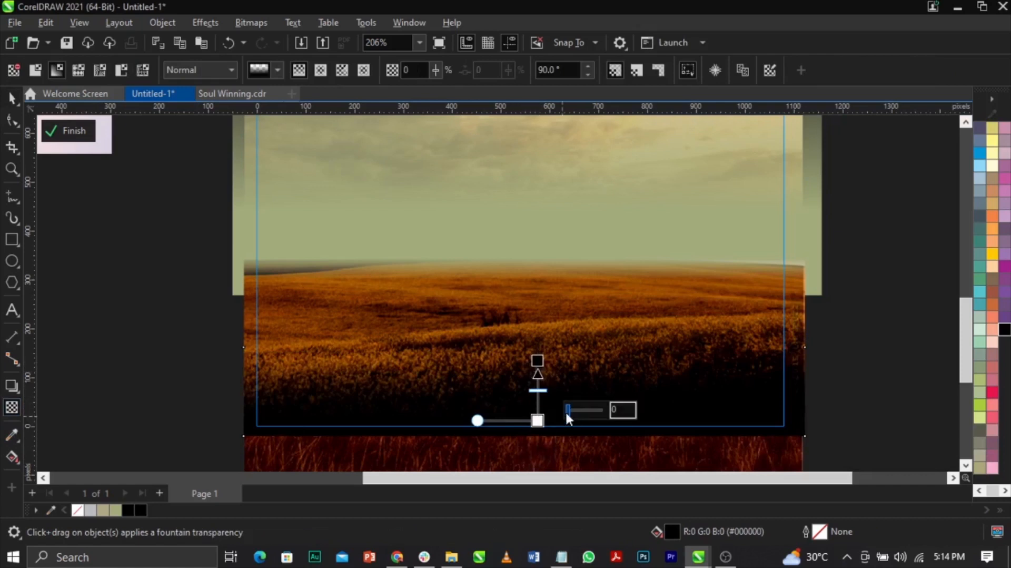
click(573, 407)
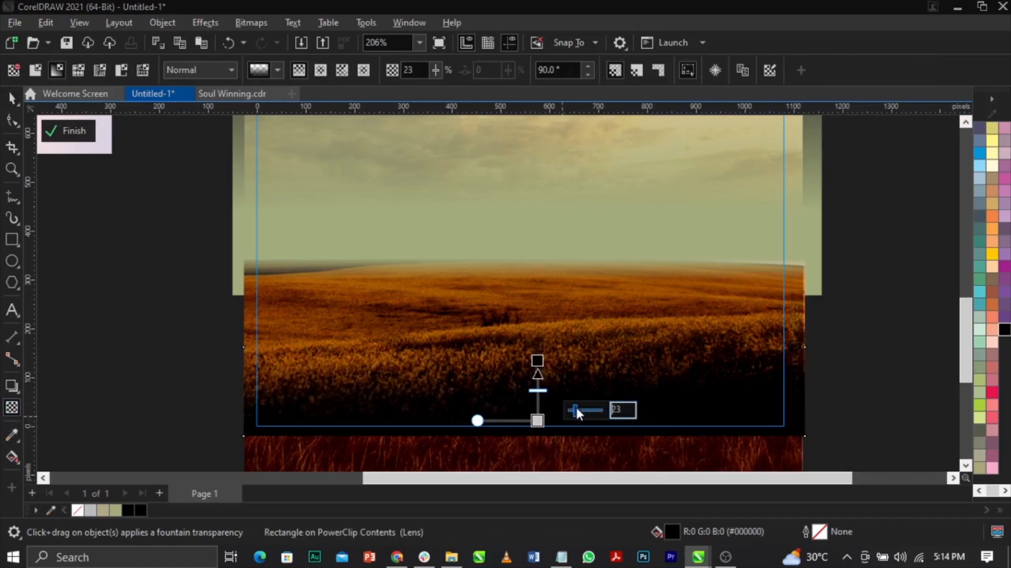
Stretch the black rectangle to about 248 px high and move it to about X 537, Y 70 px
key(space)
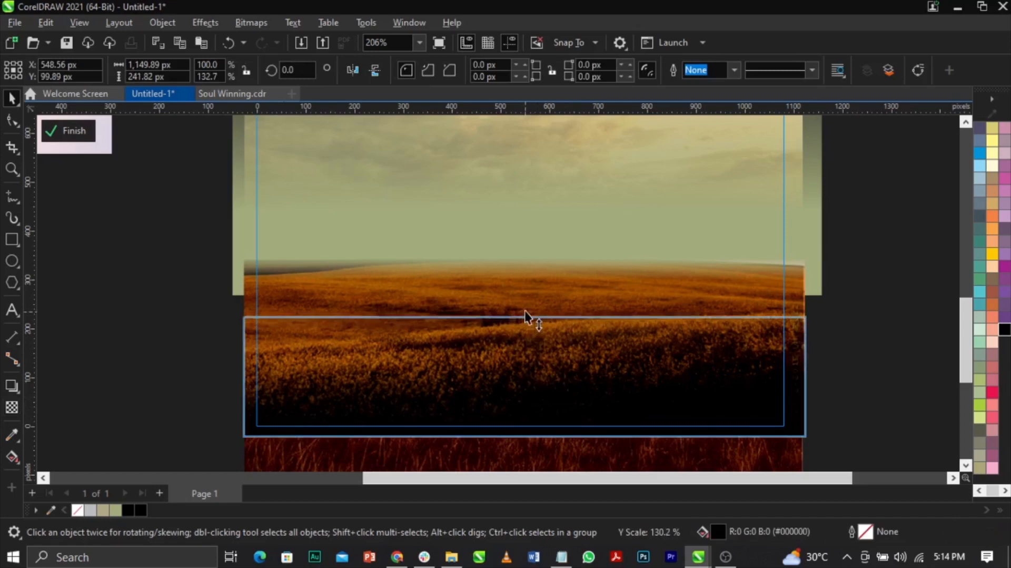
mouse_move(554, 384)
mouse_down()
mouse_move(553, 399)
mouse_move(544, 395)
mouse_up()
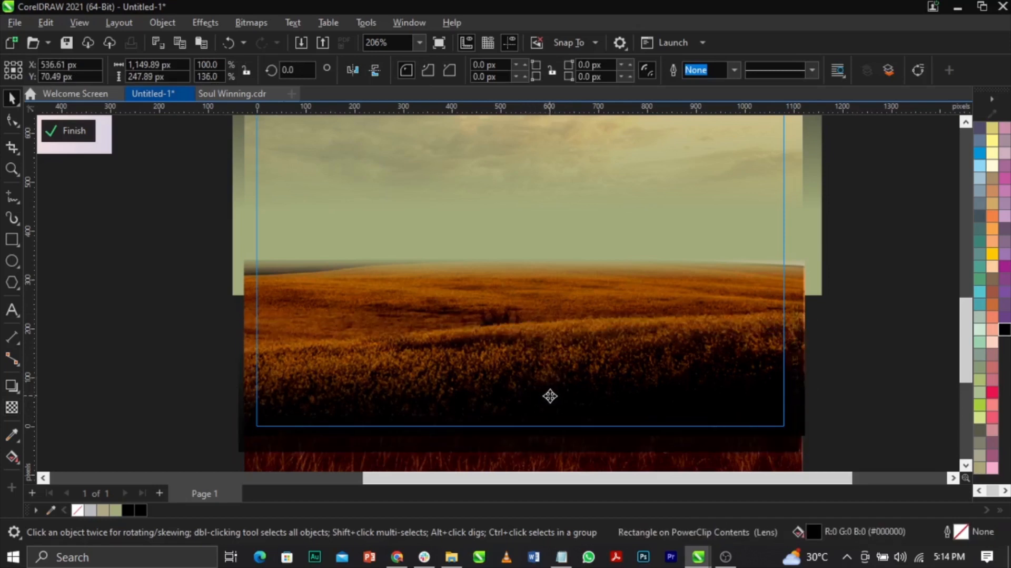
click(550, 386)
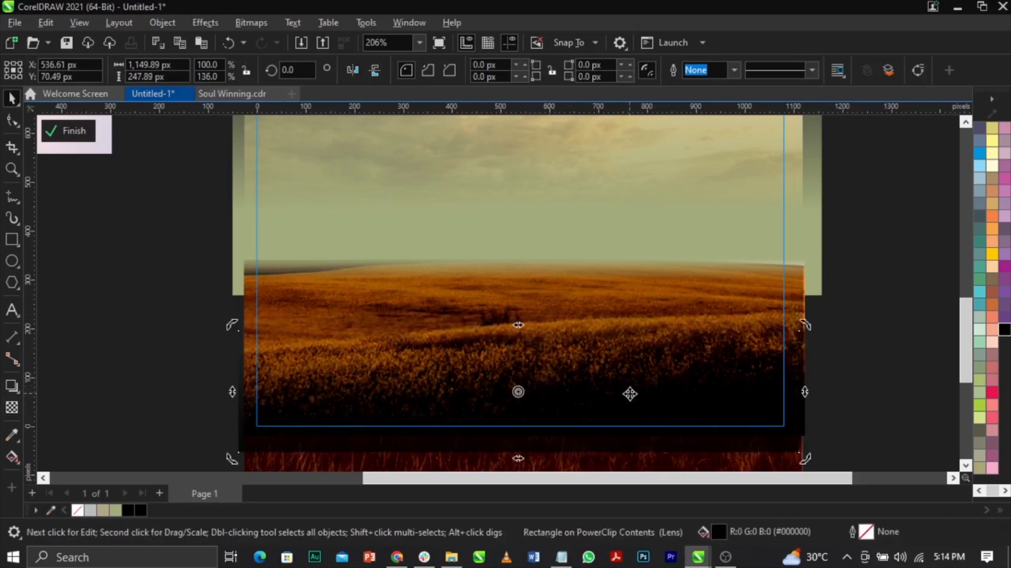
Finish editing the PowerClip contents and return to the whole flyer
ctrl+click(883, 396)
click(883, 396)
scroll(625, 379, down, 5)
scroll(630, 298, up, 2)
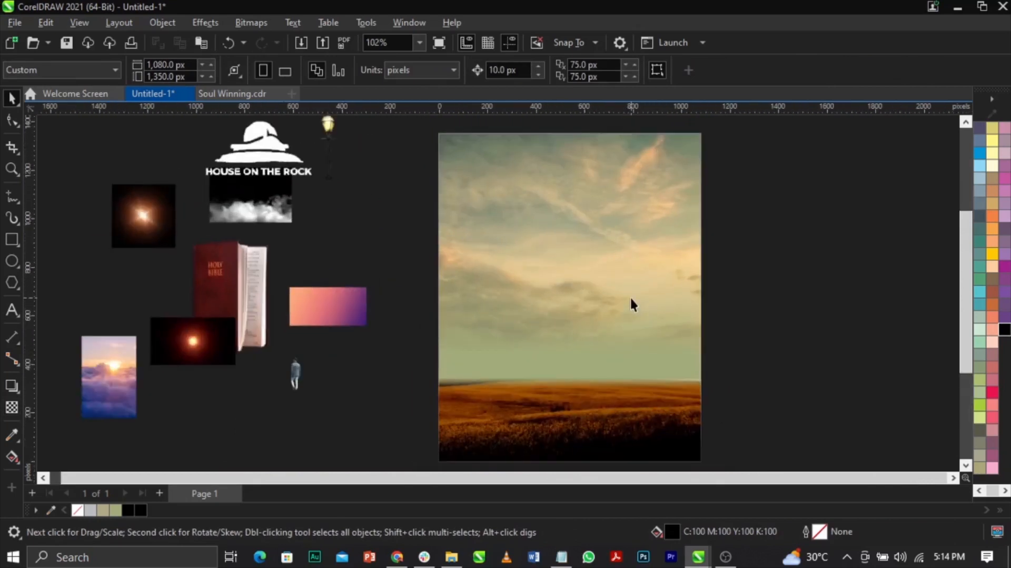
Place the Bible image on the left half of the flyer, standing on the field, scaled to about 461 by 550 px
drag(199, 298, 584, 315)
drag(572, 349, 545, 341)
scroll(547, 345, up, 2)
drag(582, 240, 592, 225)
drag(546, 316, 542, 339)
scroll(676, 319, down, 2)
click(791, 325)
drag(463, 142, 774, 445)
click(398, 405)
Enlarge the Bible slightly to about 466 by 556 px and position it at about X 323, Y 513 px
scroll(441, 419, up, 2)
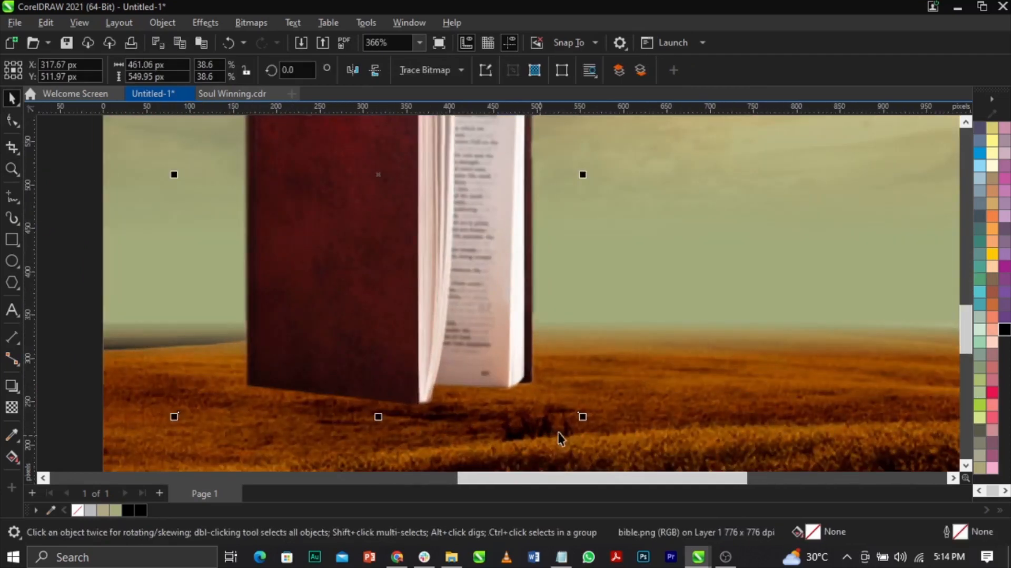
drag(582, 417, 589, 422)
drag(449, 343, 451, 339)
scroll(451, 340, down, 4)
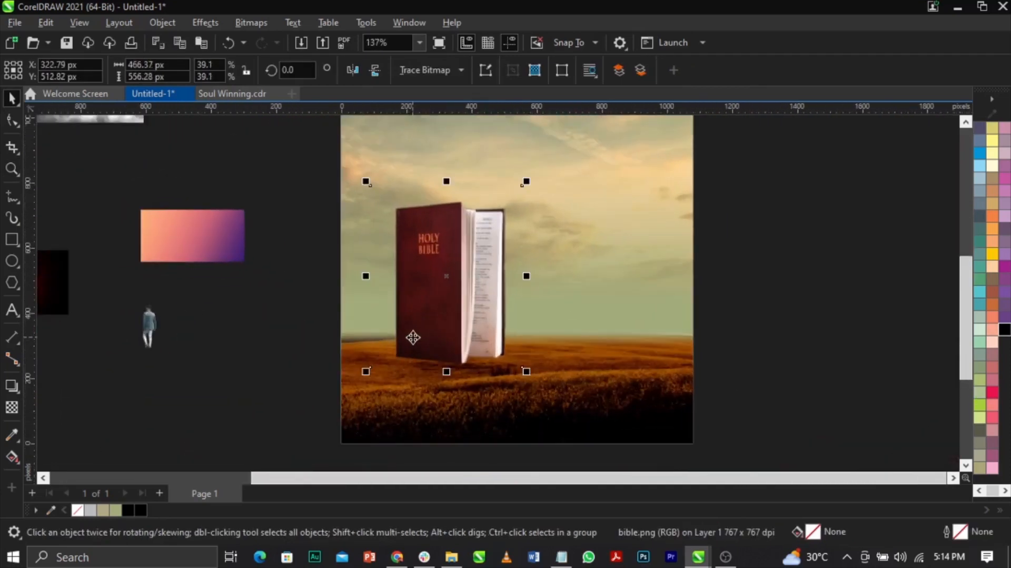
scroll(511, 354, up, 2)
scroll(512, 356, down, 3)
scroll(434, 356, up, 1)
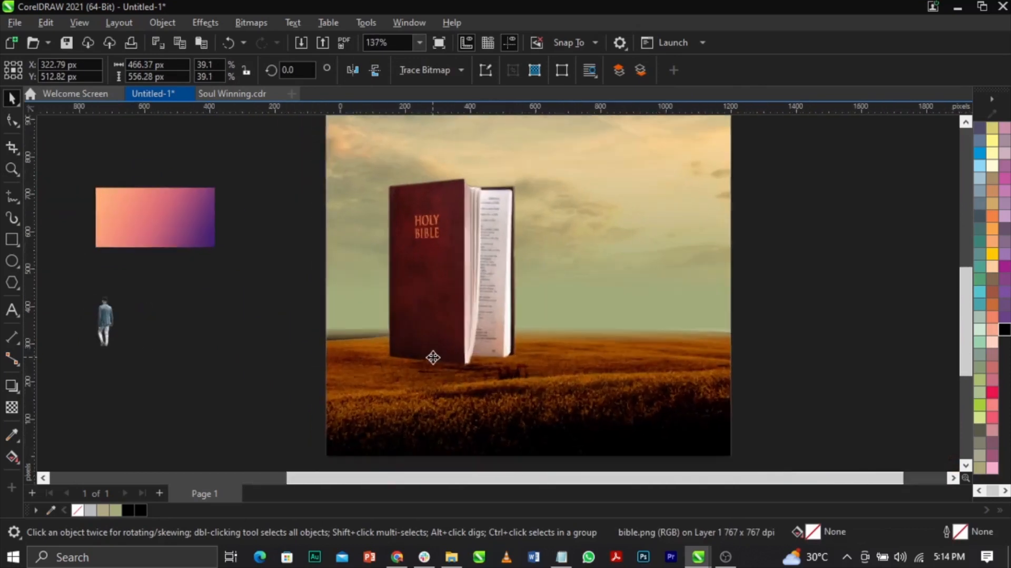
Open the flyer's PowerClip rectangle for editing its contents
click(12, 240)
key(space)
click(411, 423)
right_click(410, 423)
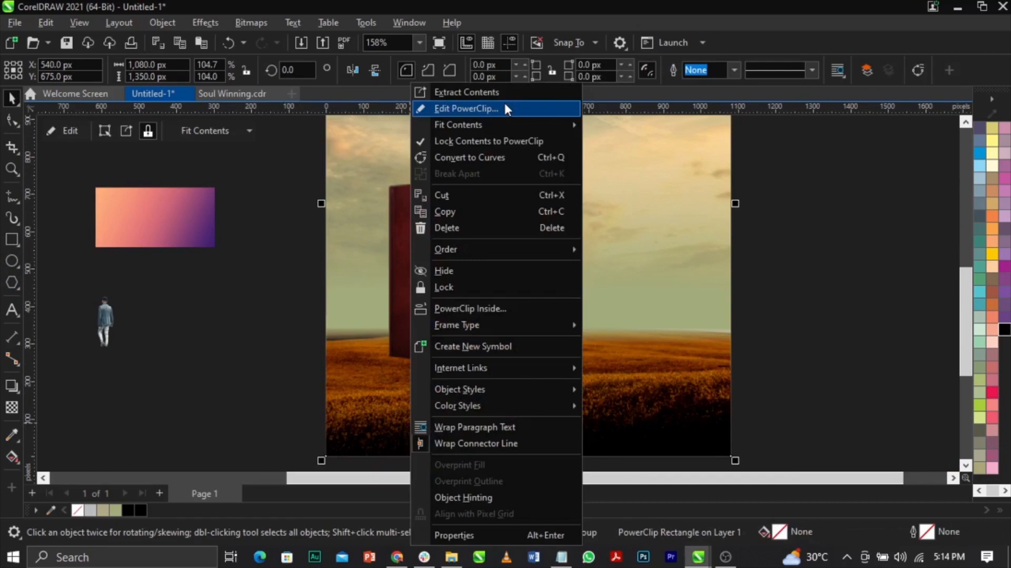
click(504, 100)
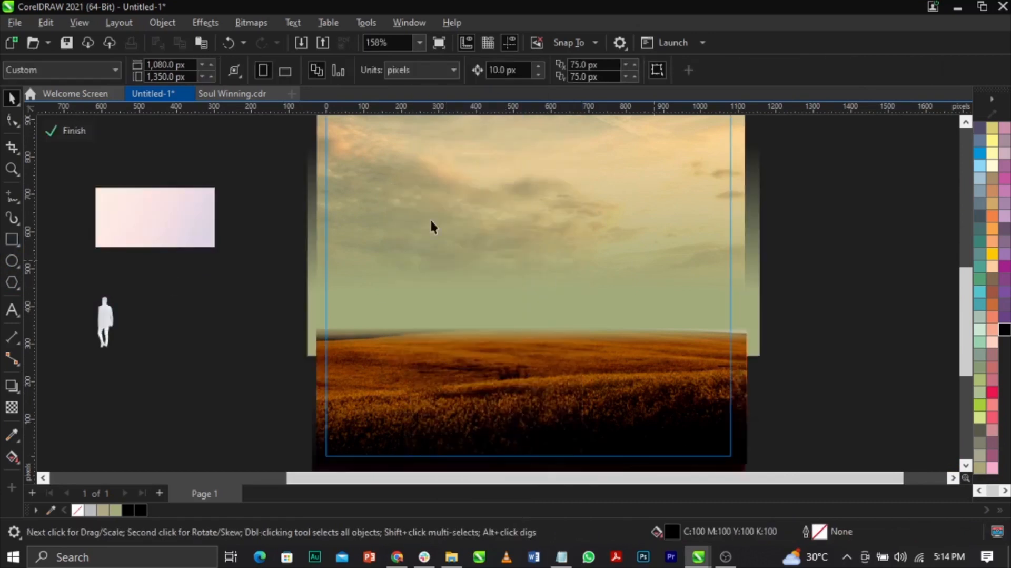
Draw a black rectangle of about 1,181 by 354 px covering the grass field
click(13, 240)
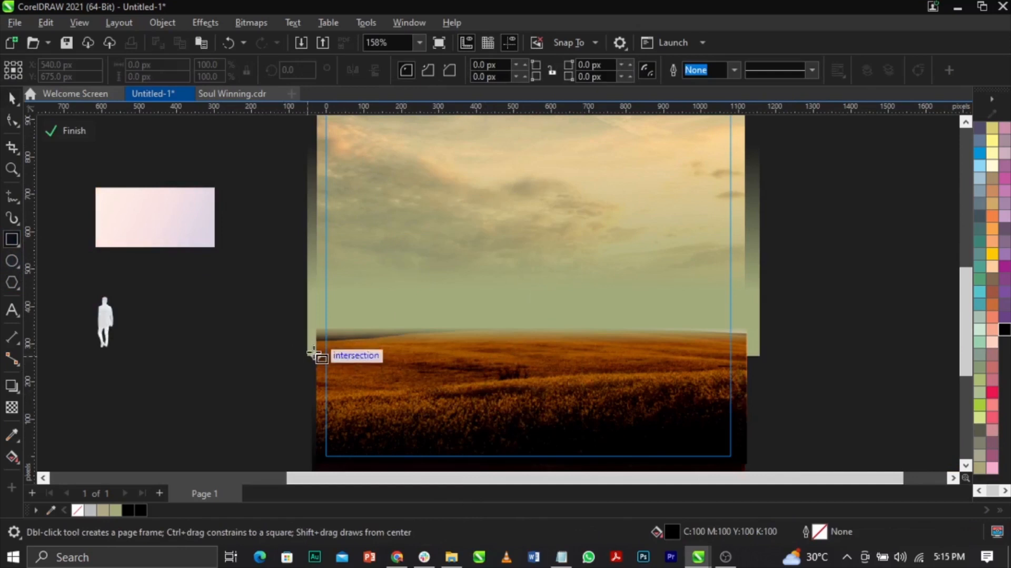
drag(303, 333, 746, 465)
key(space)
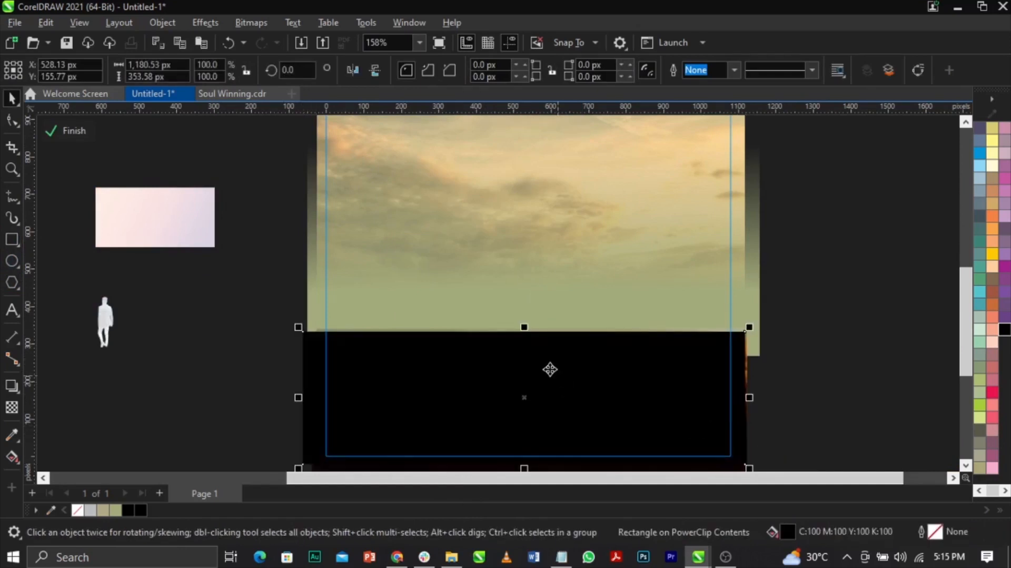
Apply a fountain transparency across the new black rectangle and change its type to elliptical
click(11, 413)
drag(425, 396, 605, 398)
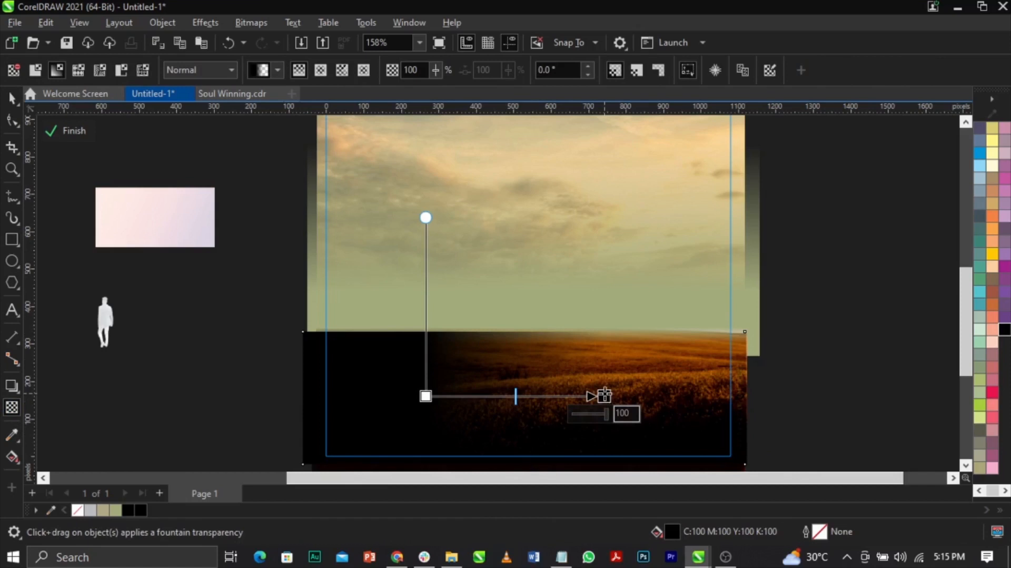
click(322, 72)
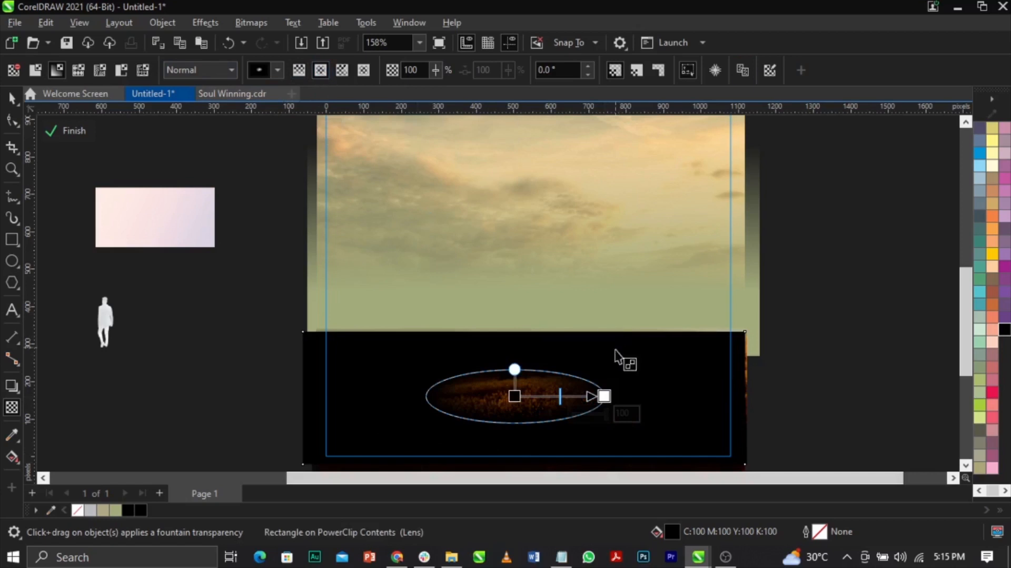
Widen the black rectangle's elliptical transparency and move the rectangle out of the PowerClip onto the page
drag(605, 396, 636, 395)
key(ctrl+z)
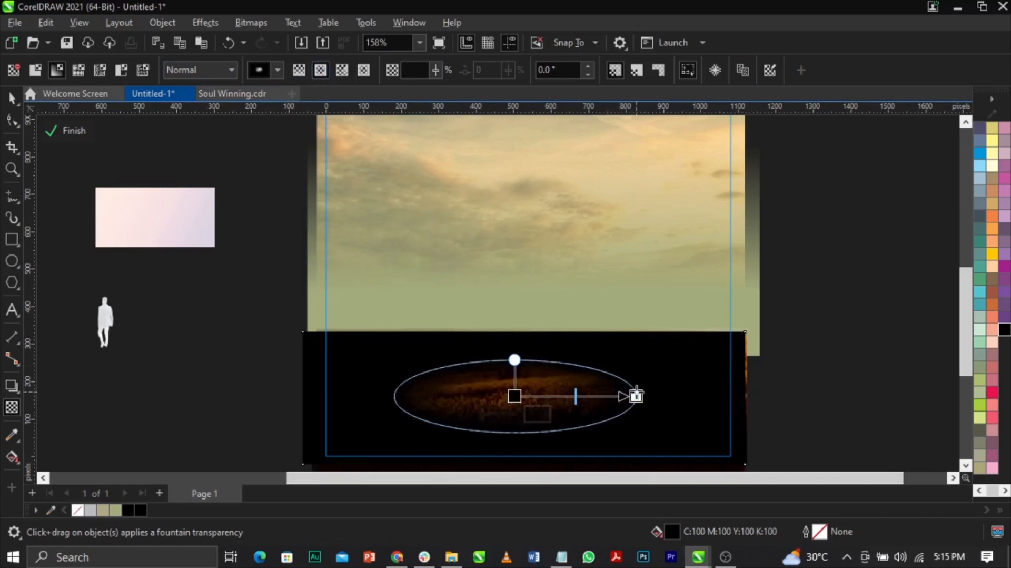
key(space)
key(ctrl+x)
ctrl+click(848, 401)
key(ctrl+v)
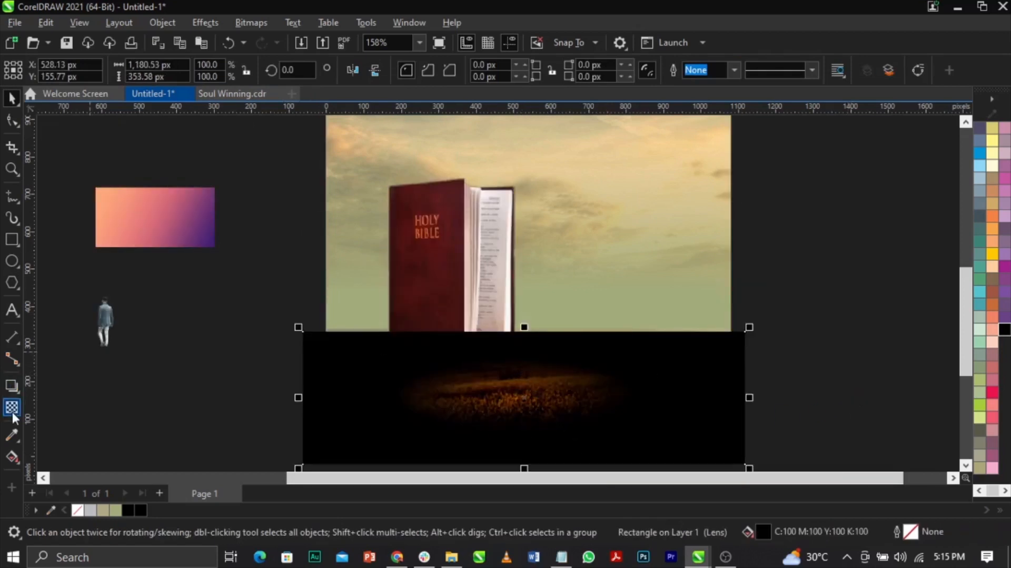
Reshape the black rectangle's elliptical transparency into a wider ellipse and shift it up beneath the base of the Bible
click(12, 408)
drag(636, 396, 676, 394)
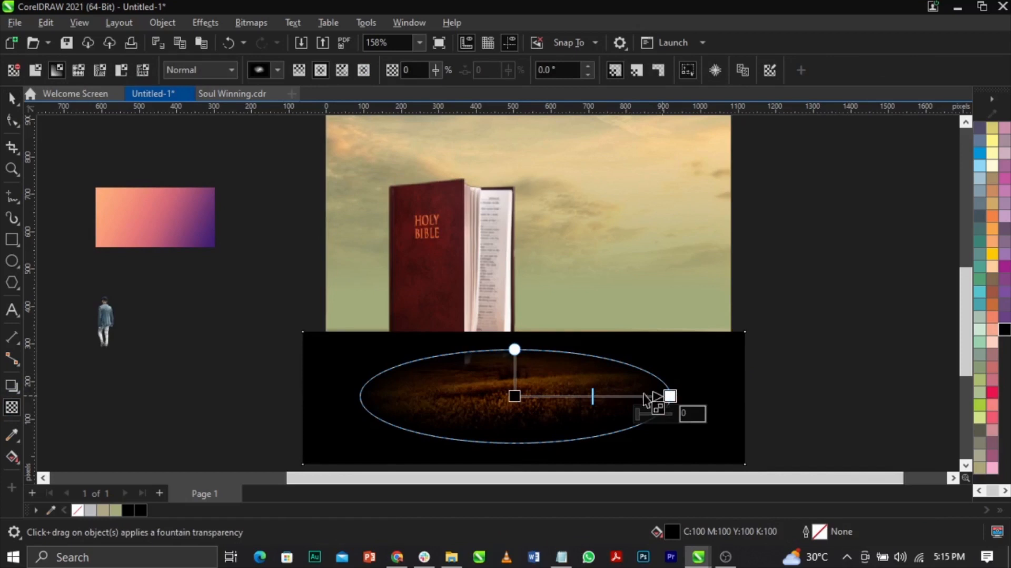
drag(625, 391, 664, 384)
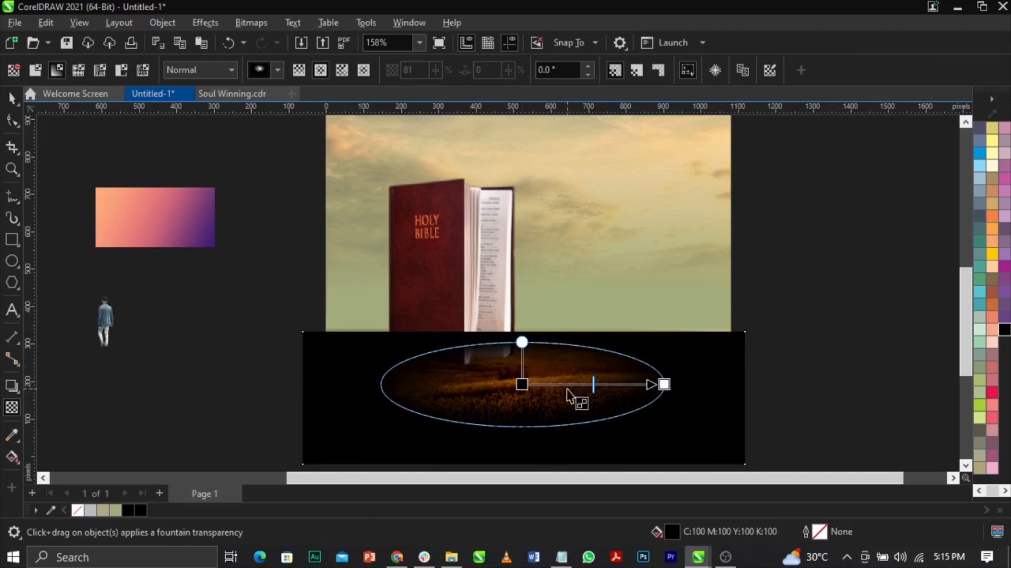
drag(567, 384, 566, 377)
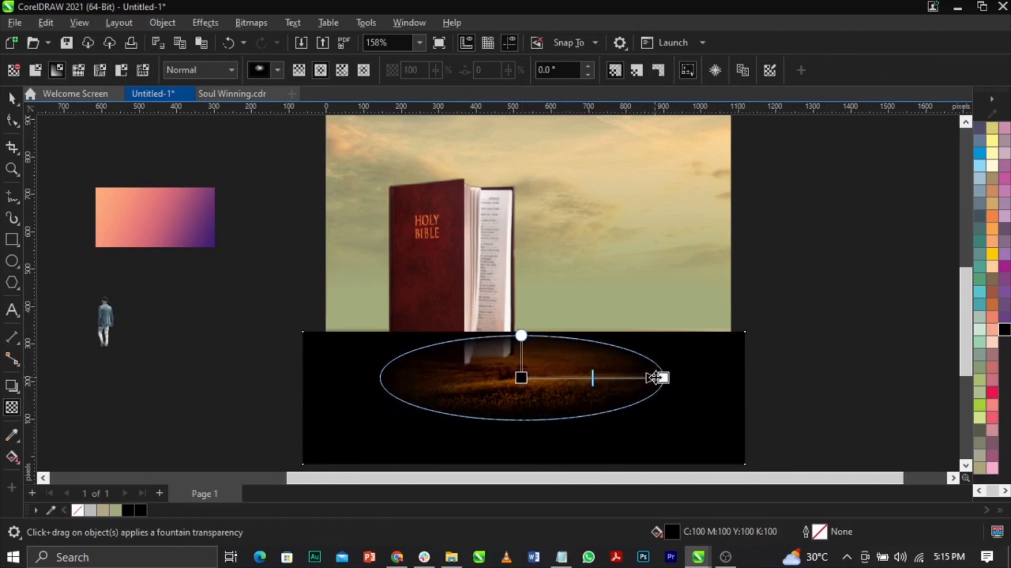
Set the outer node of the elliptical transparency to 15% so the rectangle's edges are less opaque
click(663, 377)
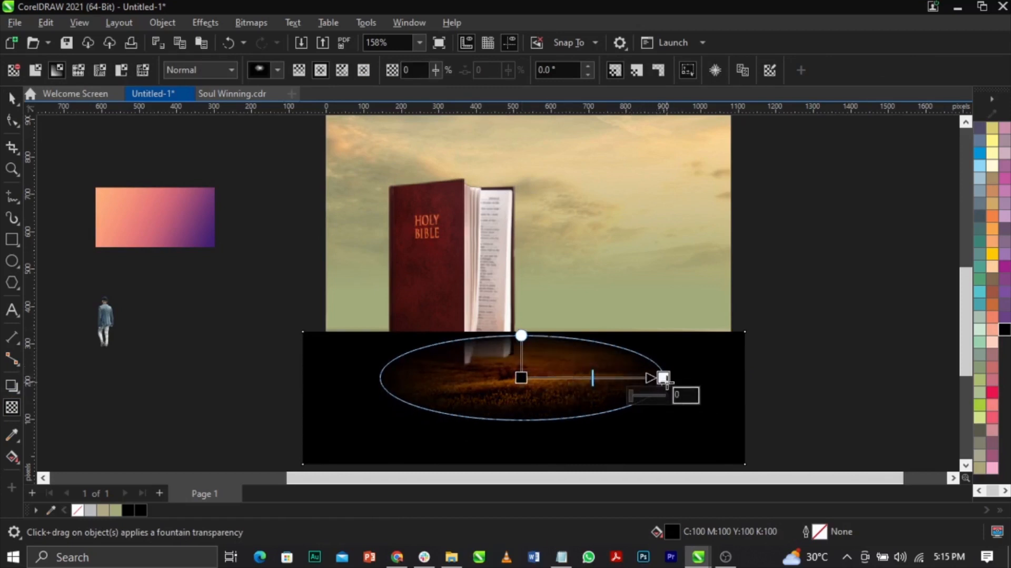
drag(631, 394, 637, 396)
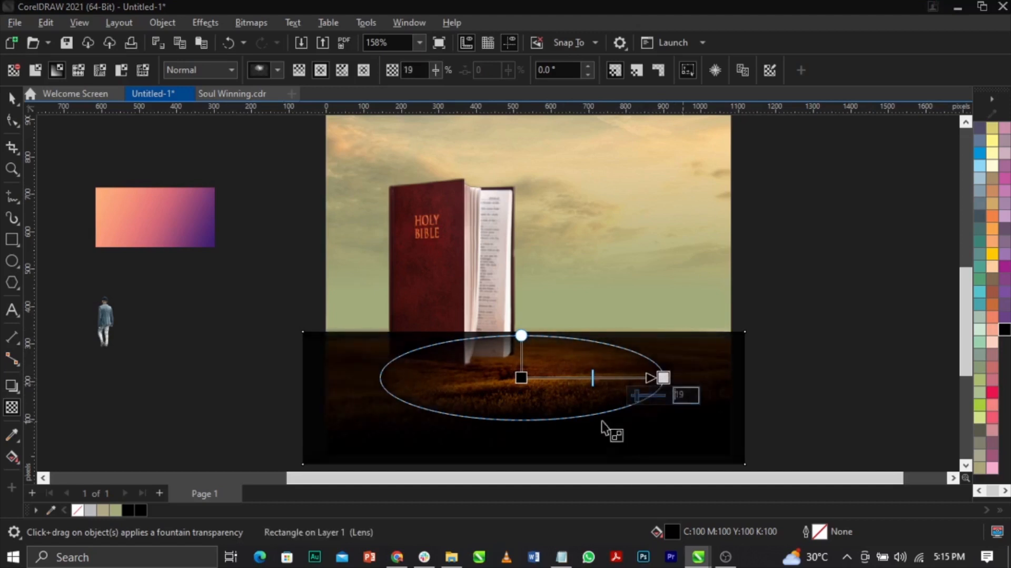
drag(638, 394, 636, 395)
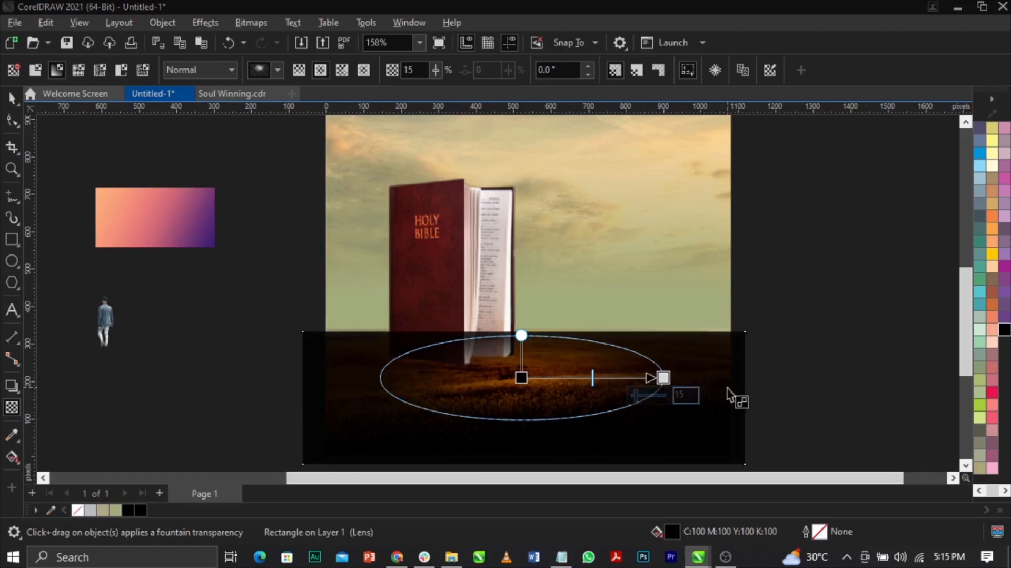
Move the black rectangle back into the contents of the flyer's PowerClip
key(space)
key(ctrl+x)
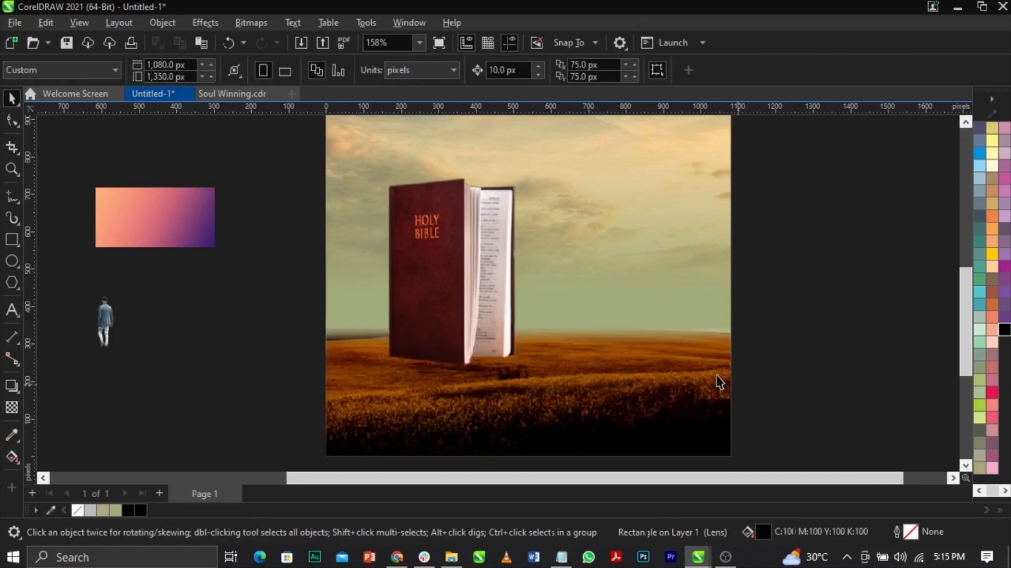
ctrl+click(714, 371)
key(ctrl+v)
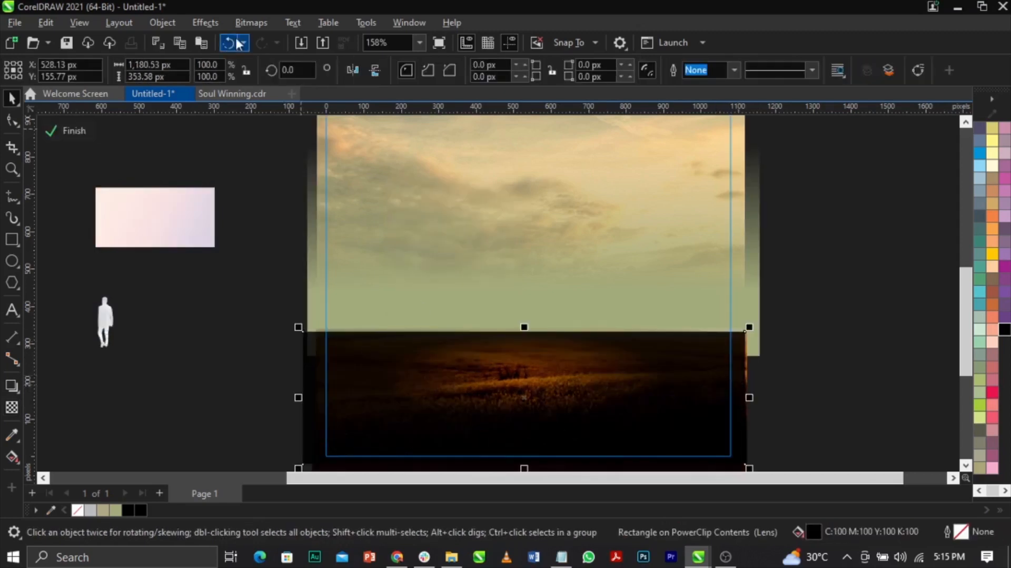
Try to convert the black rectangle to a 300 dpi RGB Color (24-bit) bitmap with a transparent background
click(253, 24)
click(262, 39)
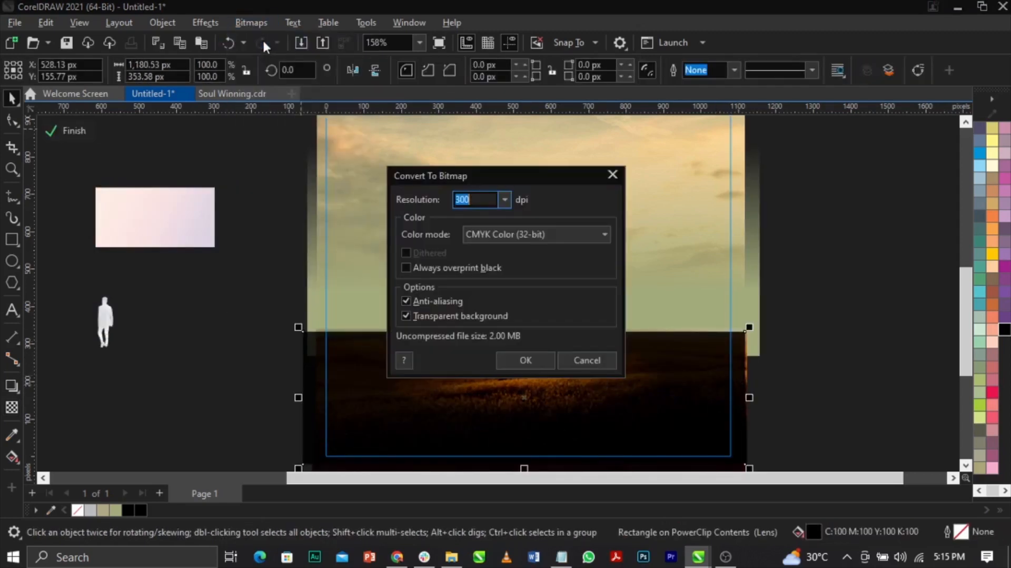
click(481, 236)
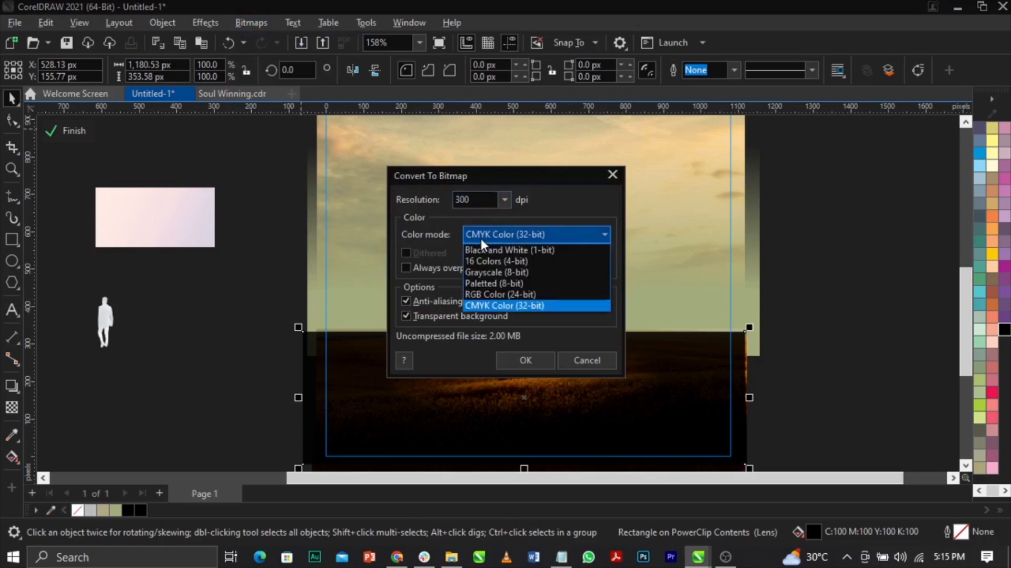
click(497, 294)
double_click(475, 199)
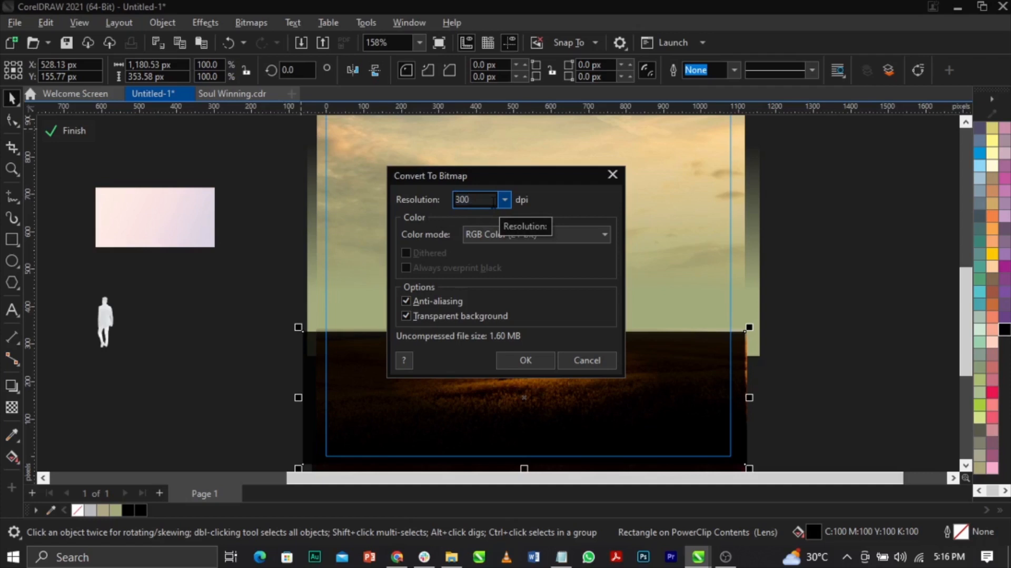
click(526, 361)
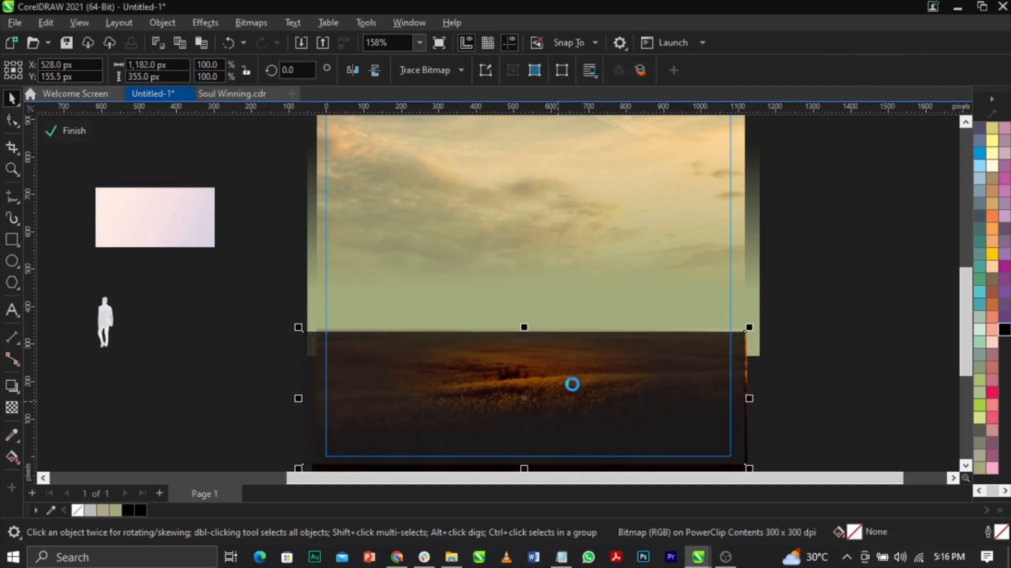
key(ctrl+z)
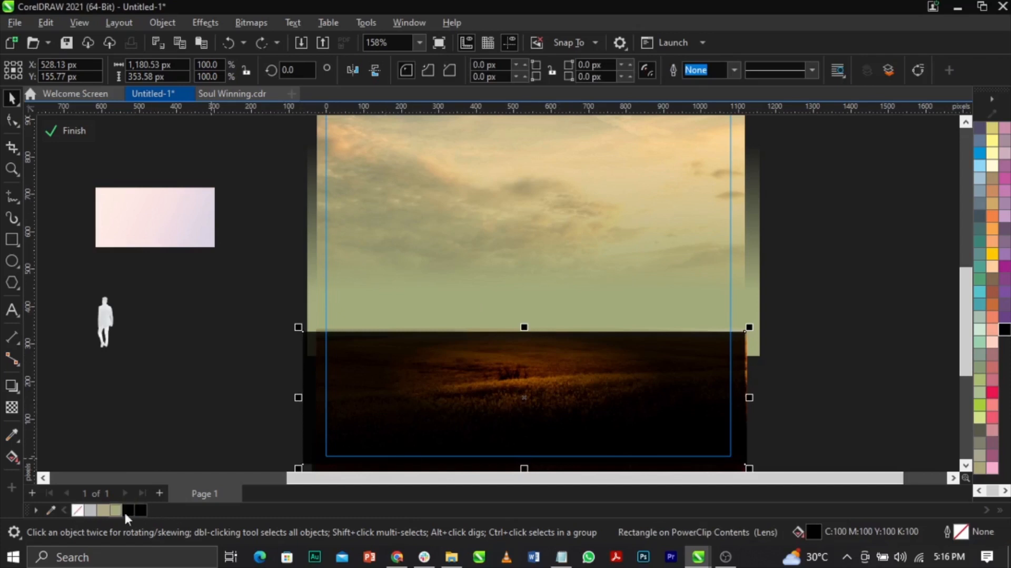
Fill the rectangle with RGB black (#000000) and convert it to a 300 dpi RGB bitmap
click(142, 508)
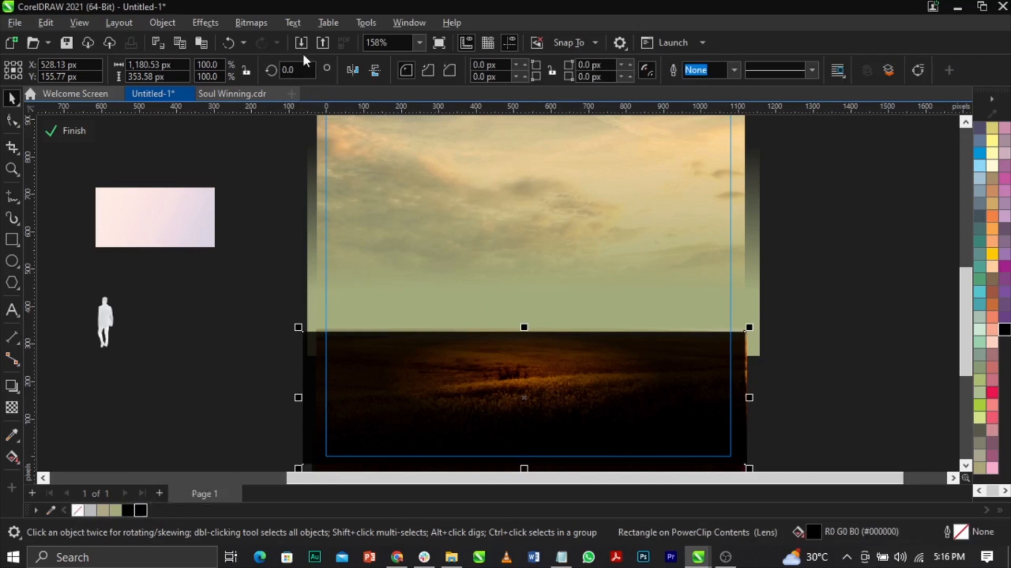
click(258, 23)
click(274, 38)
click(514, 358)
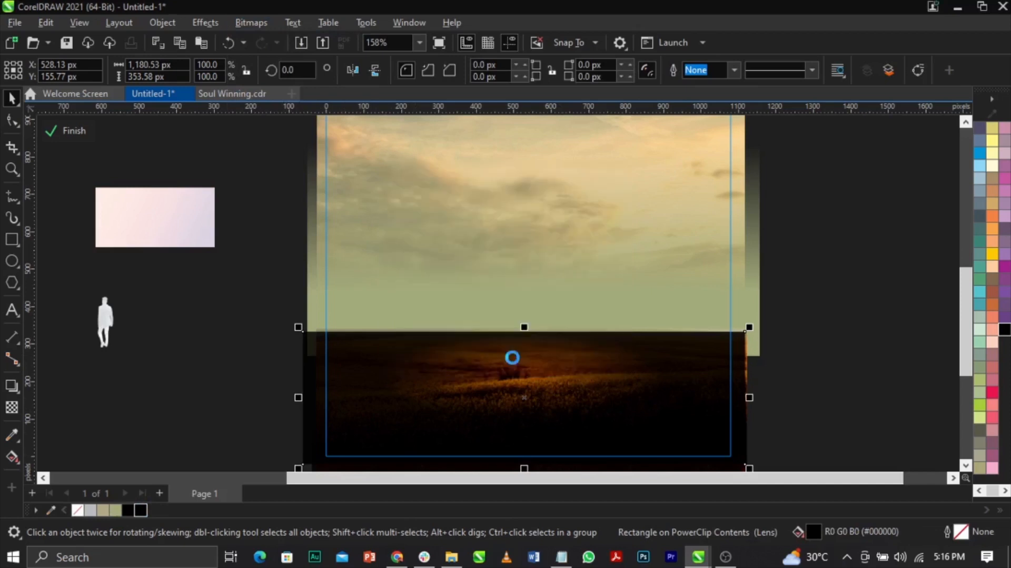
Fade the black bitmap's upper edge at the horizon with a short vertical linear transparency and finish editing the PowerClip
click(11, 407)
drag(508, 373, 534, 356)
scroll(532, 363, up, 2)
drag(535, 319, 535, 304)
drag(535, 355, 535, 345)
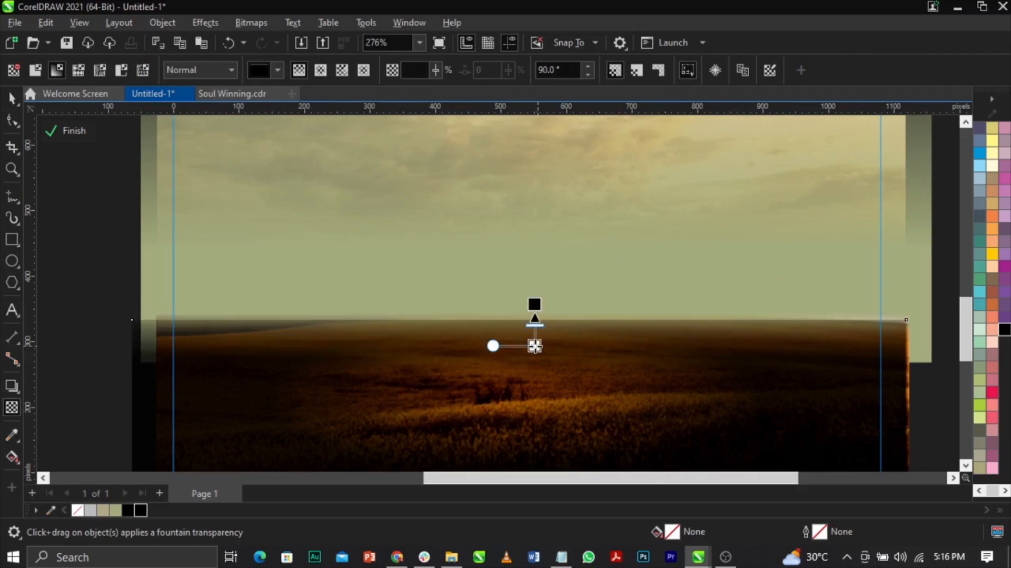
drag(535, 304, 535, 323)
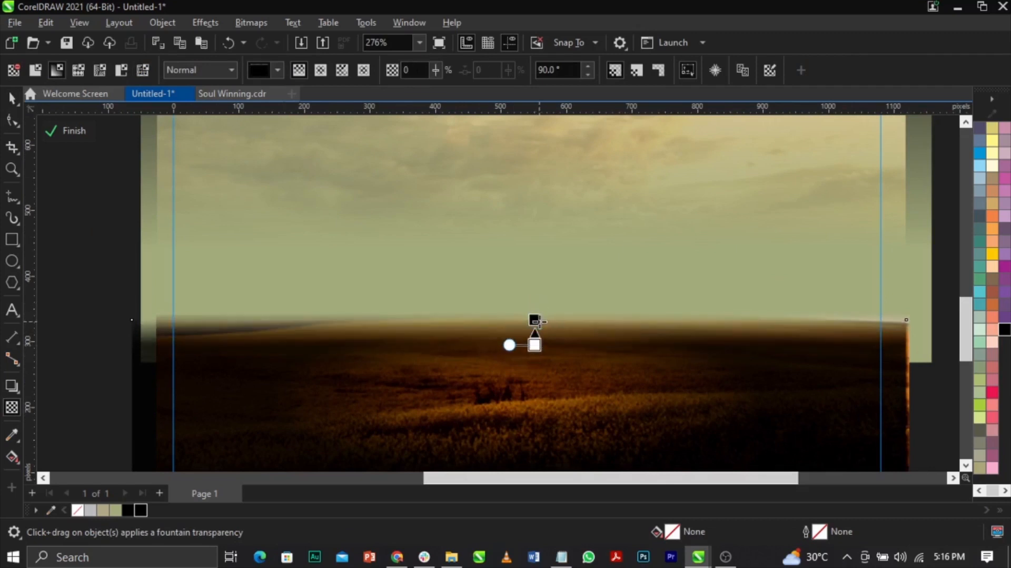
drag(535, 346, 535, 354)
scroll(514, 335, down, 1)
key(space)
ctrl+click(822, 396)
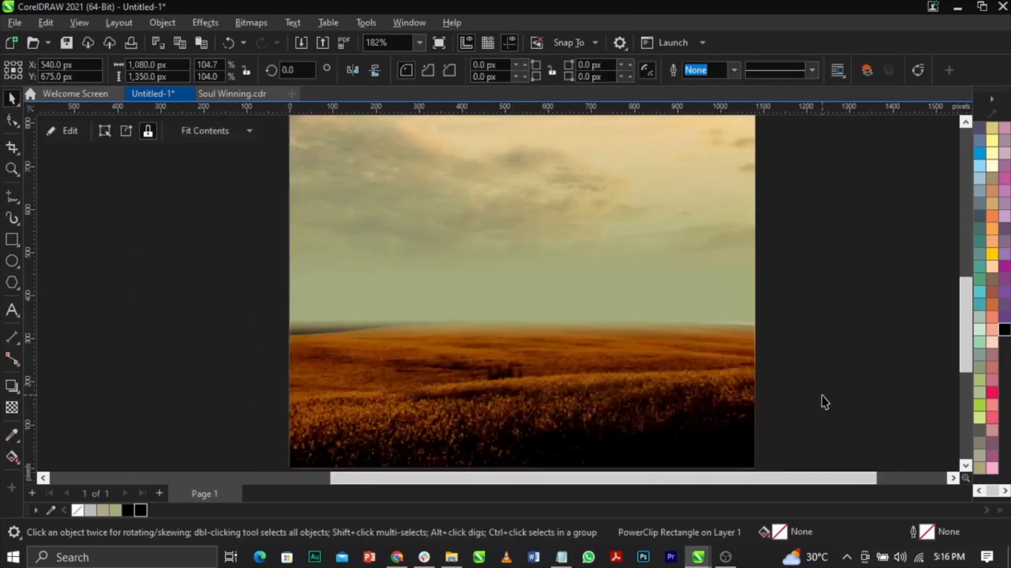
click(821, 396)
Reopen the PowerClip contents, set the black bitmap's lower transparency node to 13%, and finish editing
scroll(566, 369, down, 1)
key(z)
drag(724, 452, 349, 219)
key(space)
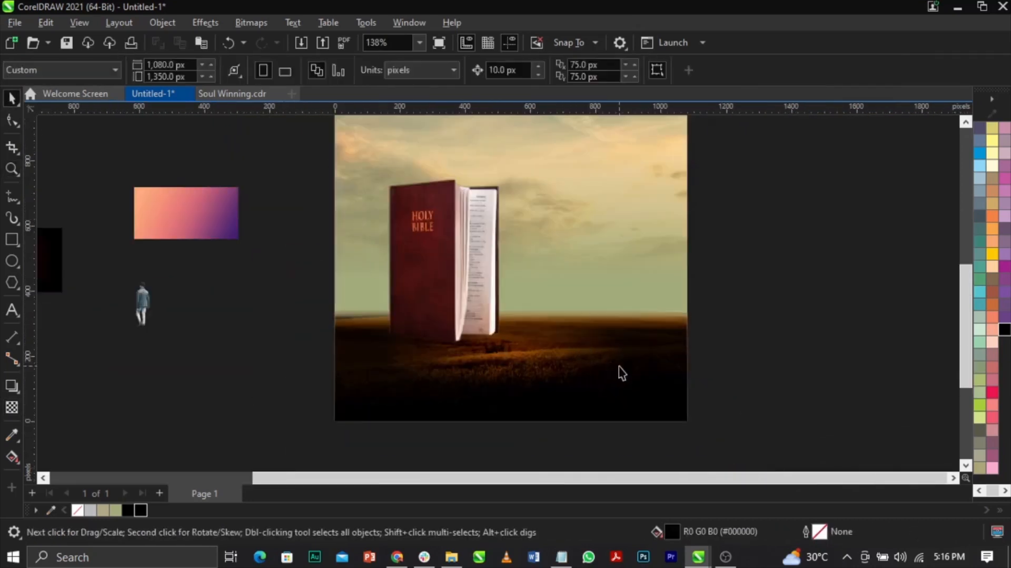
double_click(515, 375)
click(510, 410)
click(11, 407)
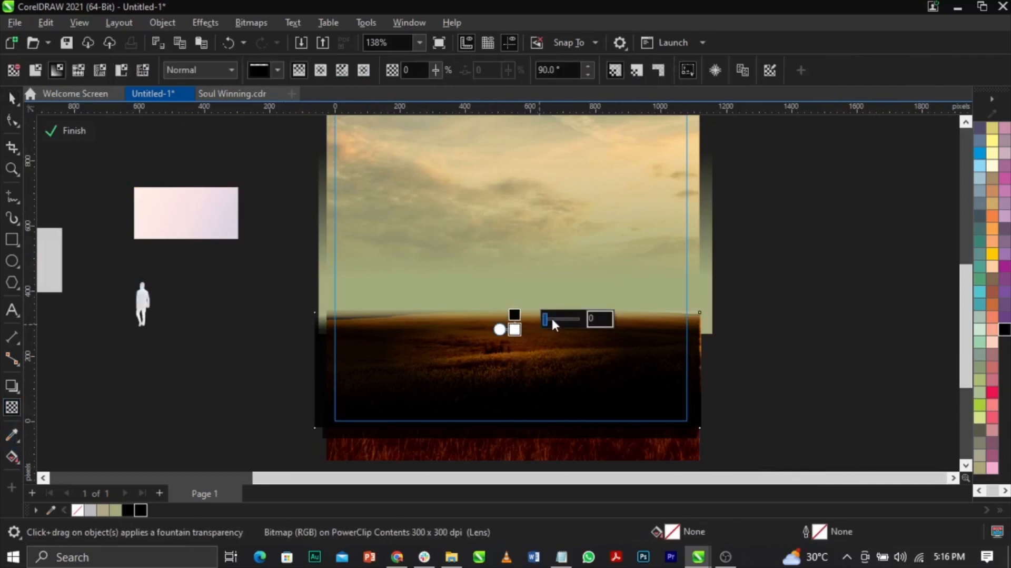
click(550, 319)
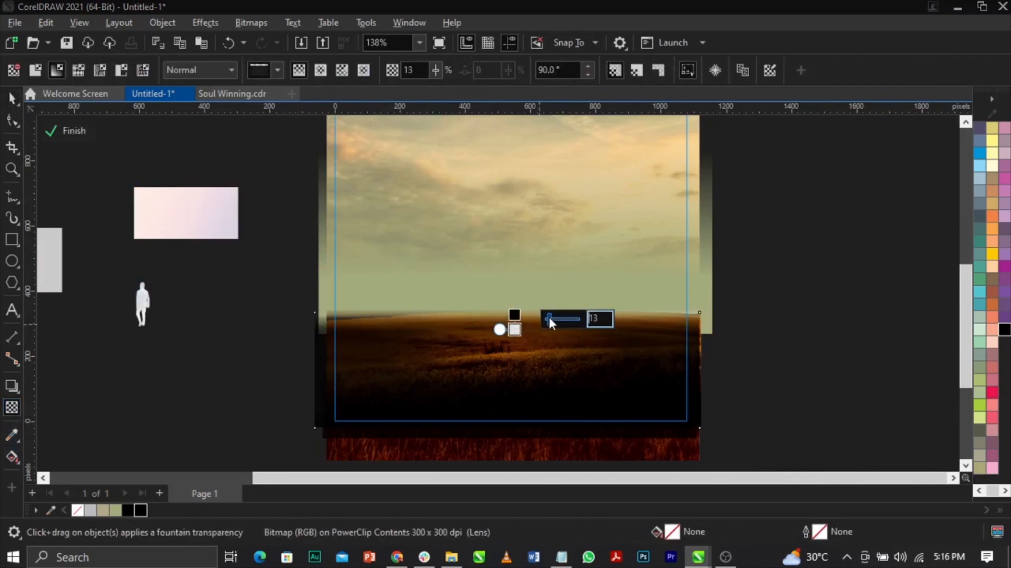
key(space)
ctrl+click(829, 385)
click(829, 386)
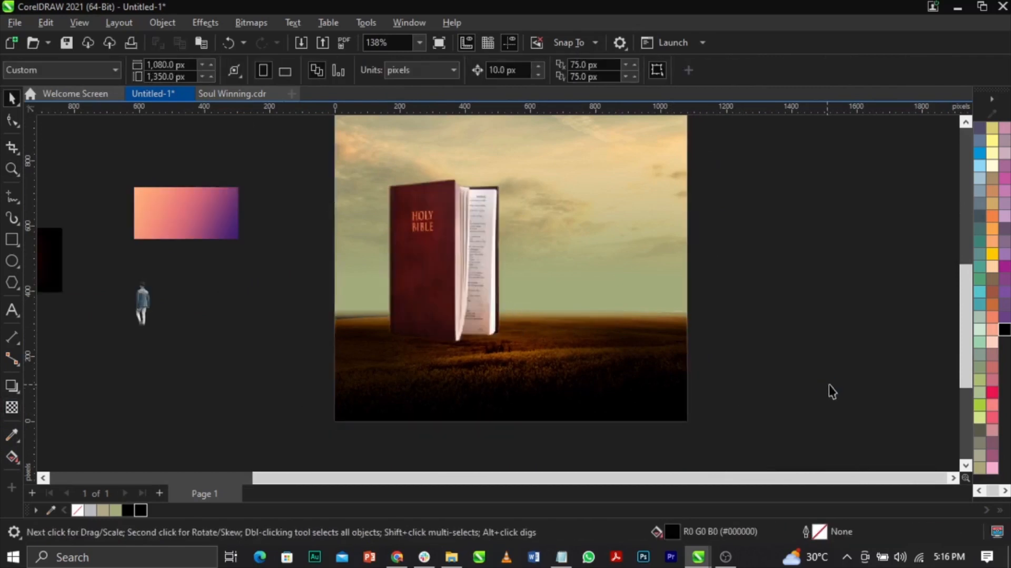
Enlarge the Bible to about 482 by 574 px and position it at about X 317, Y 522 px
key(z)
drag(192, 215, 761, 450)
scroll(569, 300, down, 2)
scroll(557, 279, up, 2)
click(521, 277)
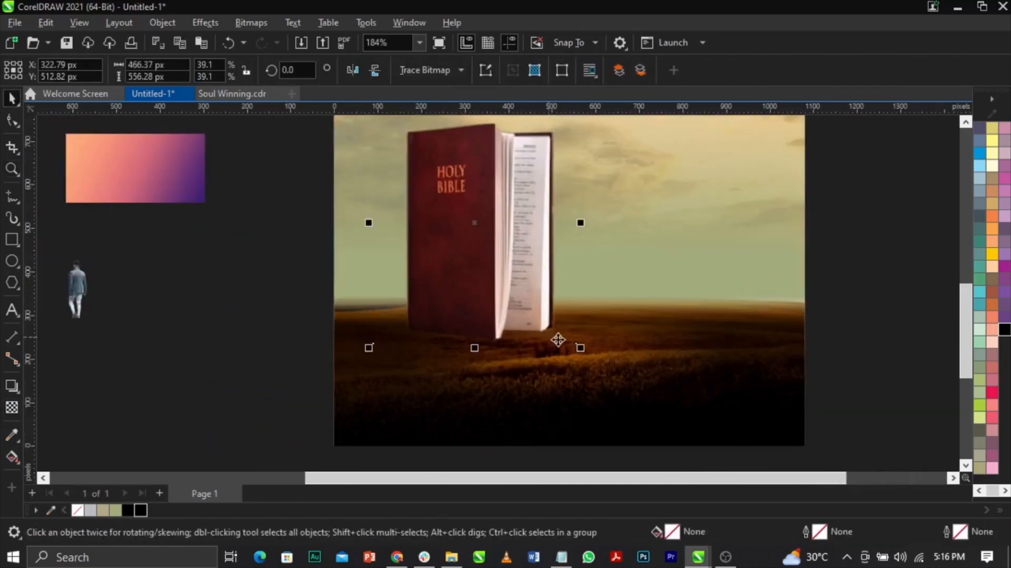
drag(580, 346, 589, 356)
drag(539, 308, 523, 323)
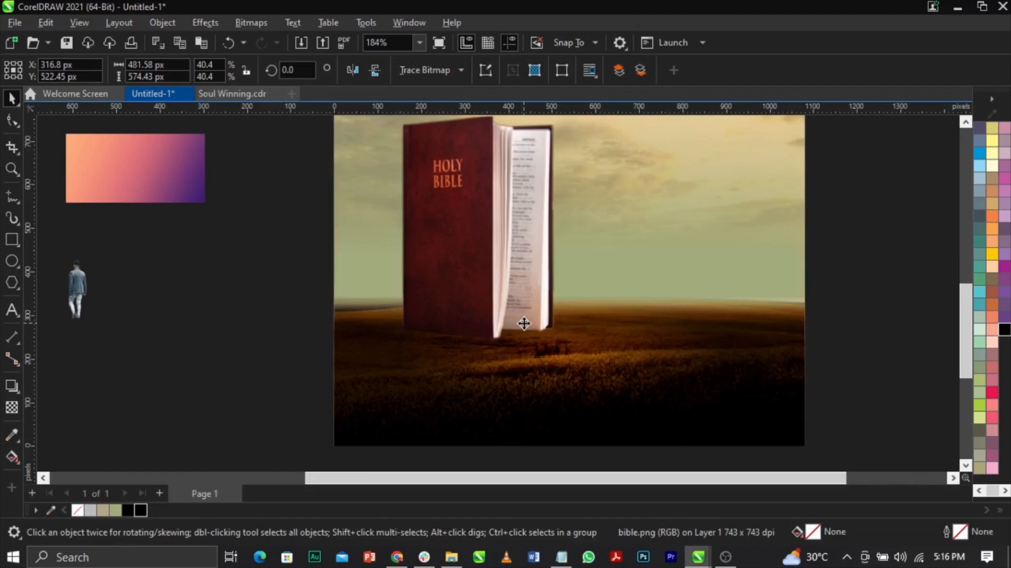
click(524, 323)
scroll(524, 324, down, 2)
scroll(378, 203, up, 2)
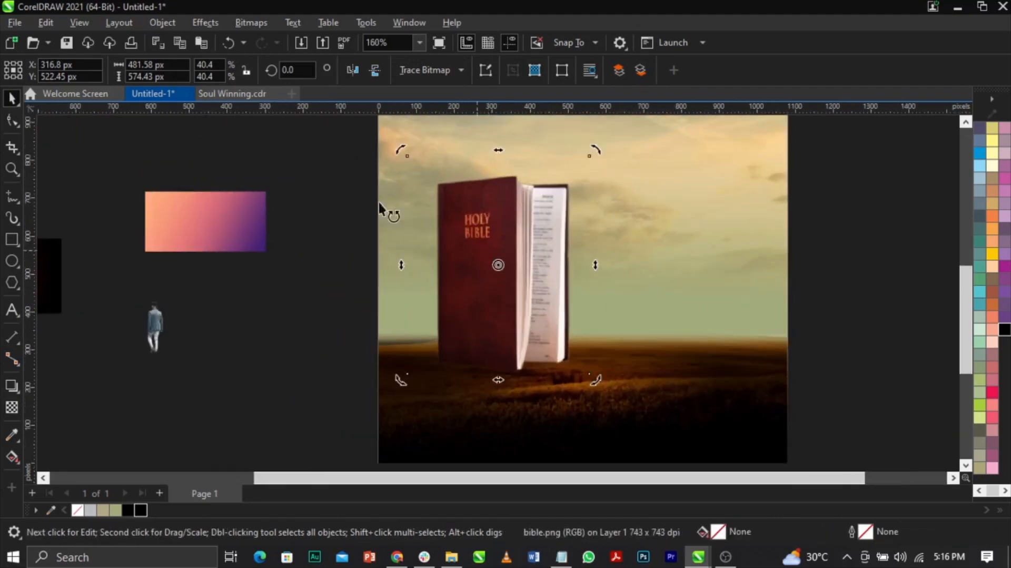
Apply a Brightness/Contrast/Intensity adjustment to the Bible with brightness -2, contrast 32 and intensity 0
click(204, 21)
mouse_move(214, 82)
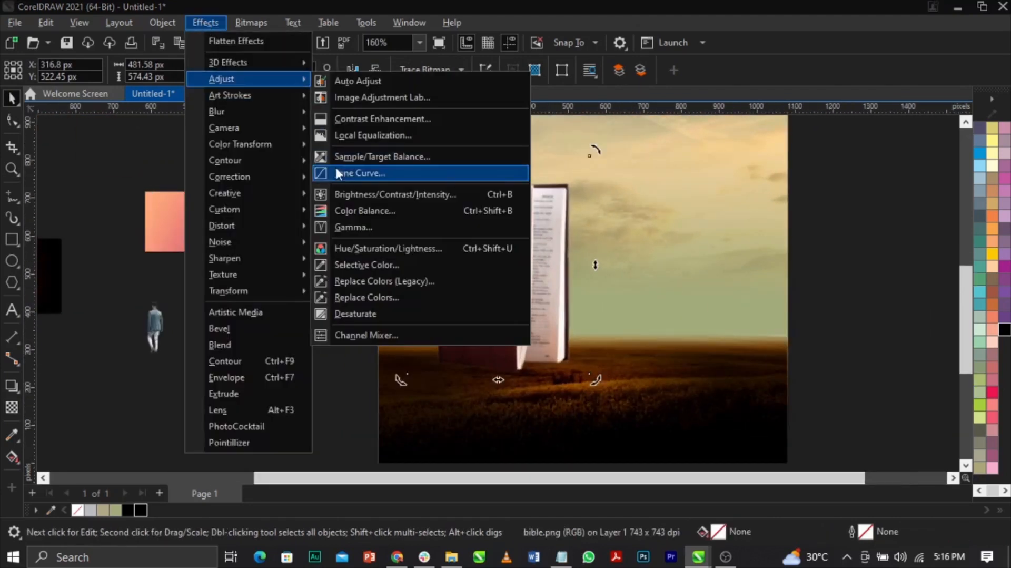
click(359, 195)
drag(551, 198, 783, 91)
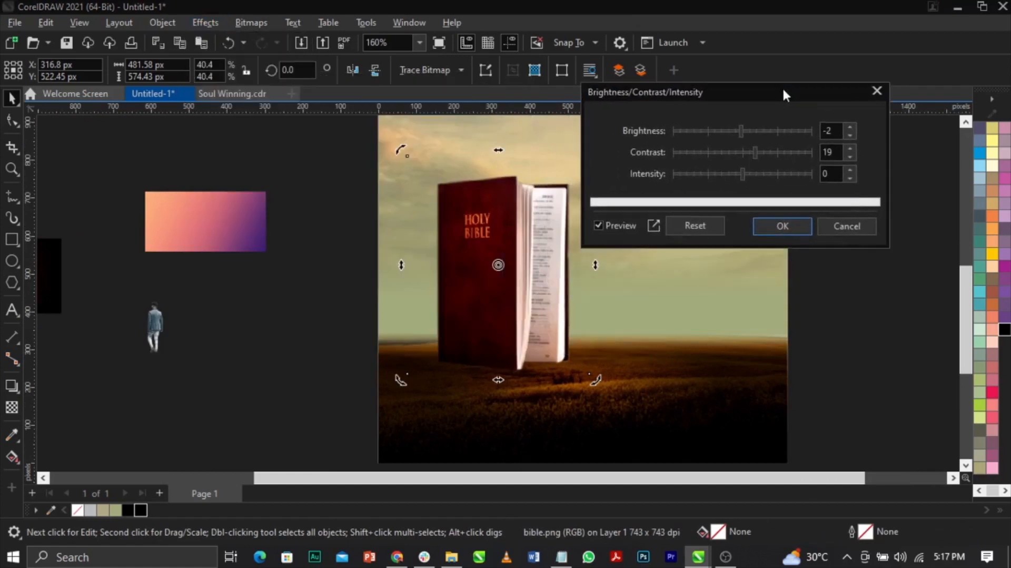
drag(766, 156, 773, 152)
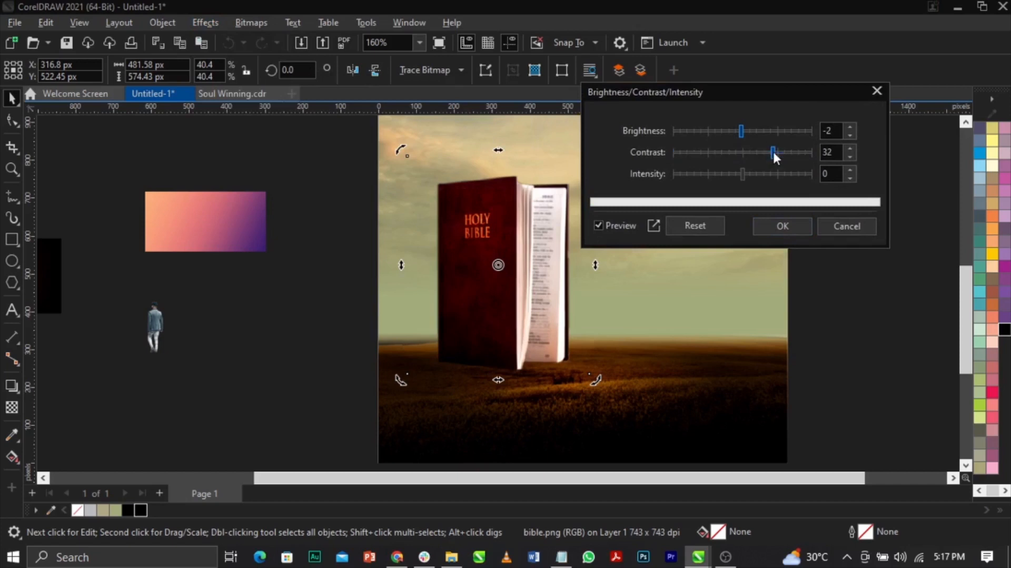
click(780, 224)
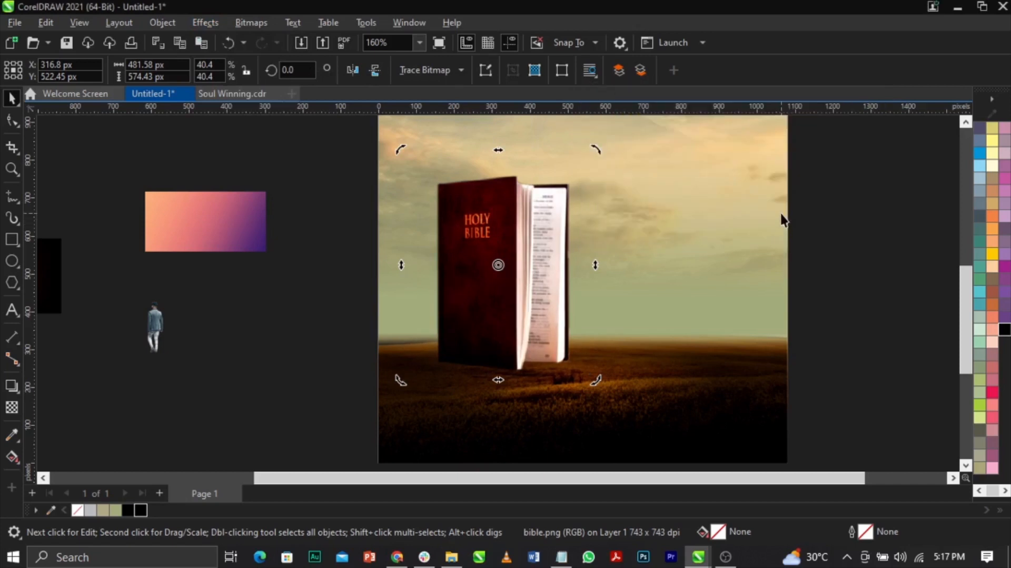
click(864, 232)
Apply a Color Balance adjustment to the Bible with Cyan–Red 39, Magenta–Green -2 and Yellow–Blue -3
click(545, 243)
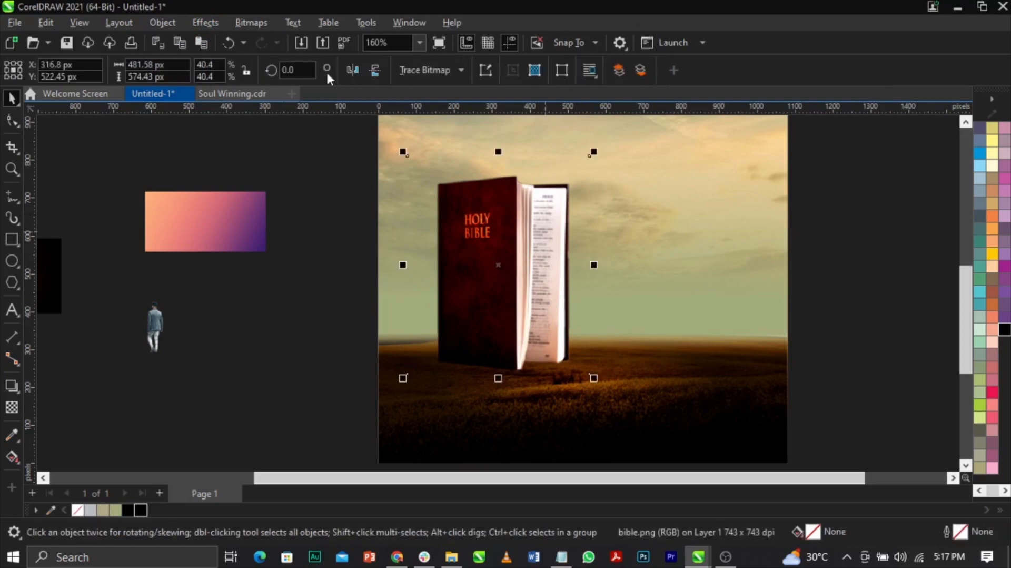
click(213, 22)
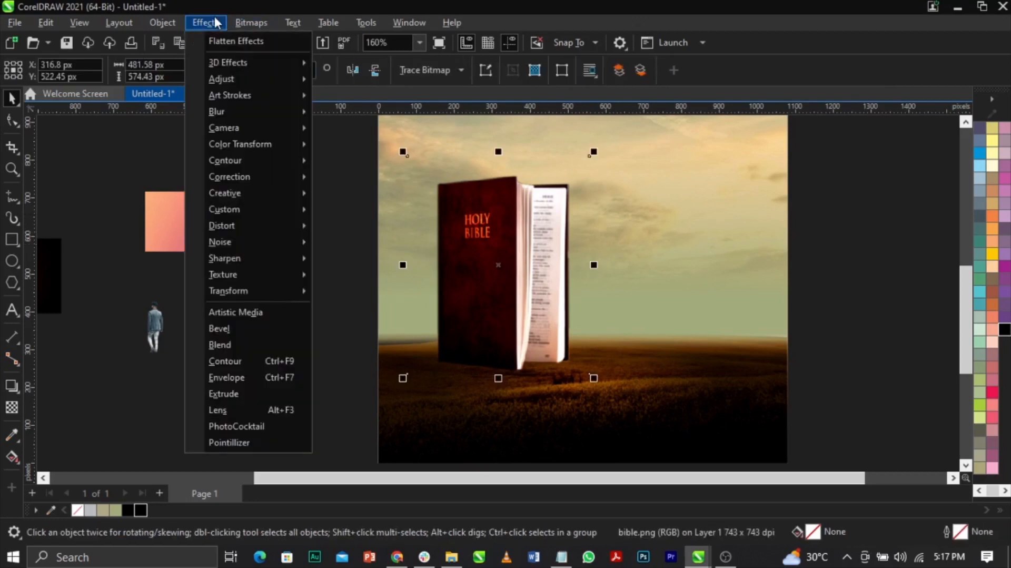
mouse_move(242, 80)
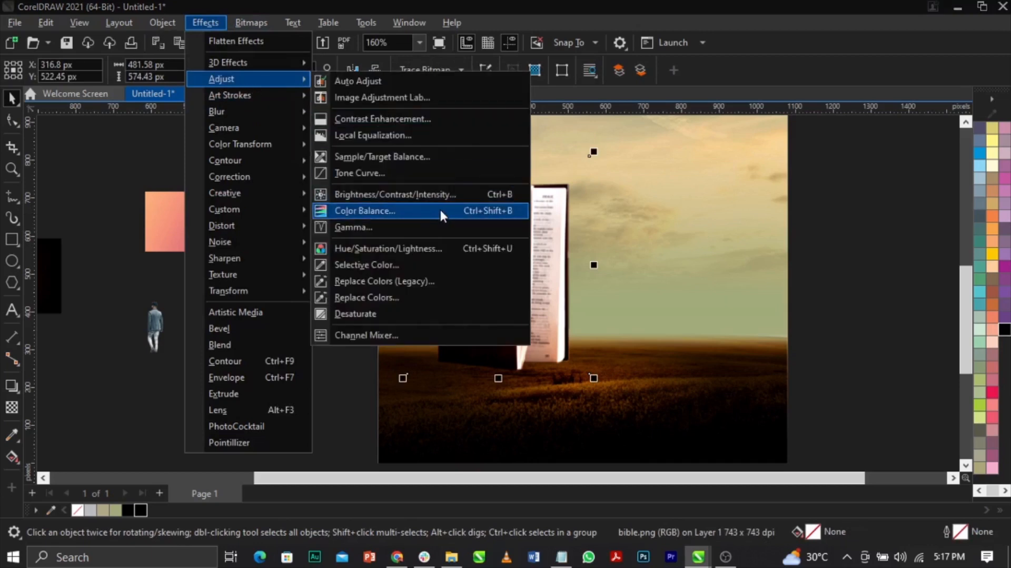
click(443, 210)
drag(542, 142, 249, 10)
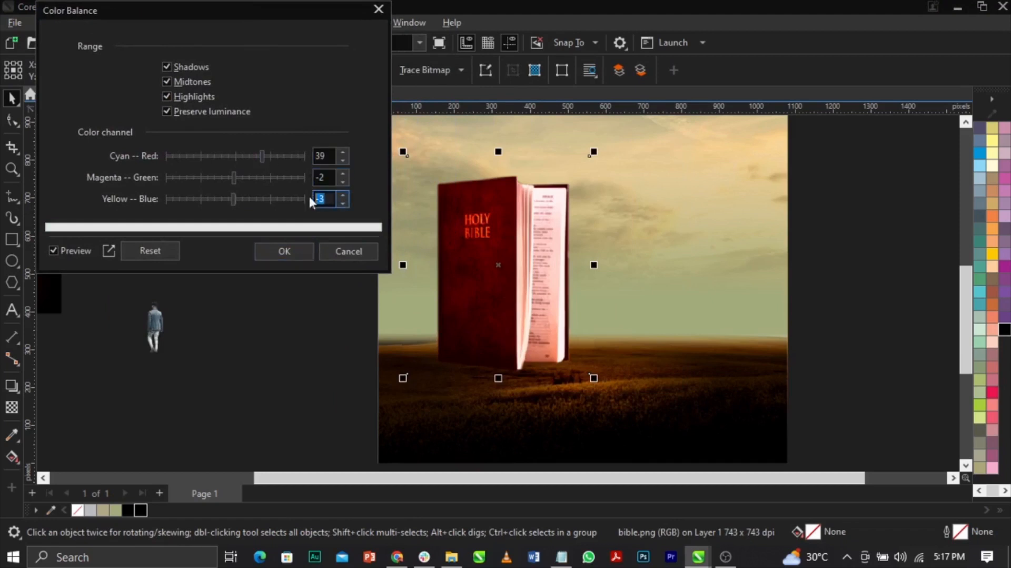
click(283, 250)
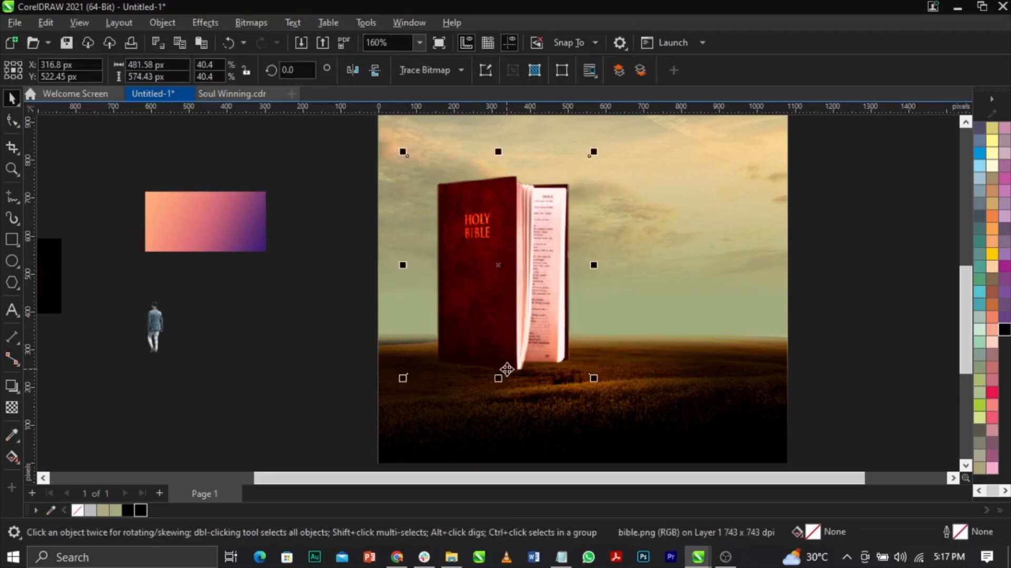
Draw a black circle about 191 px in diameter beside the Bible and place it at about X 639, Y 315 px
scroll(505, 365, up, 2)
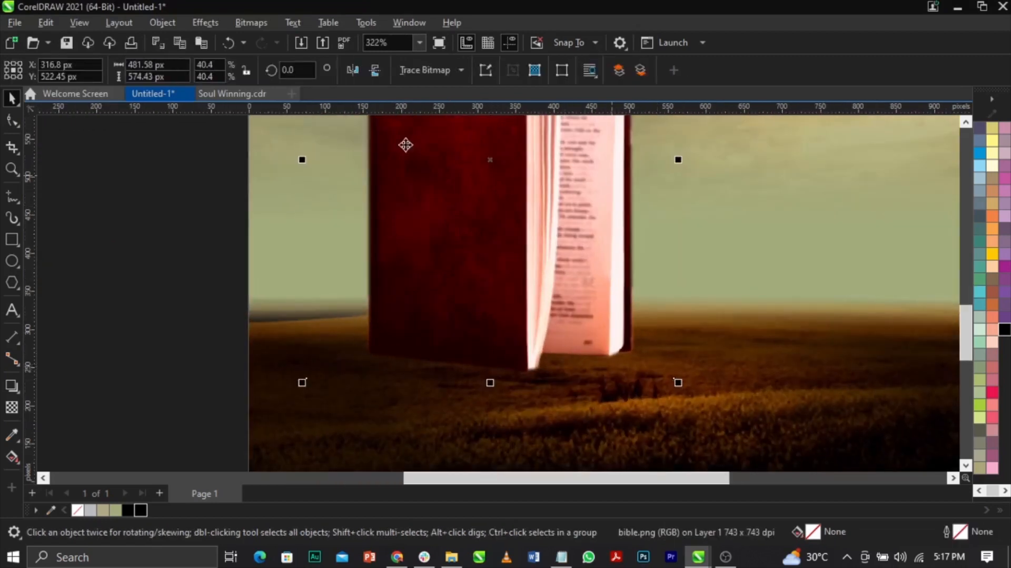
click(12, 261)
drag(679, 266, 821, 411)
key(space)
drag(779, 368, 768, 335)
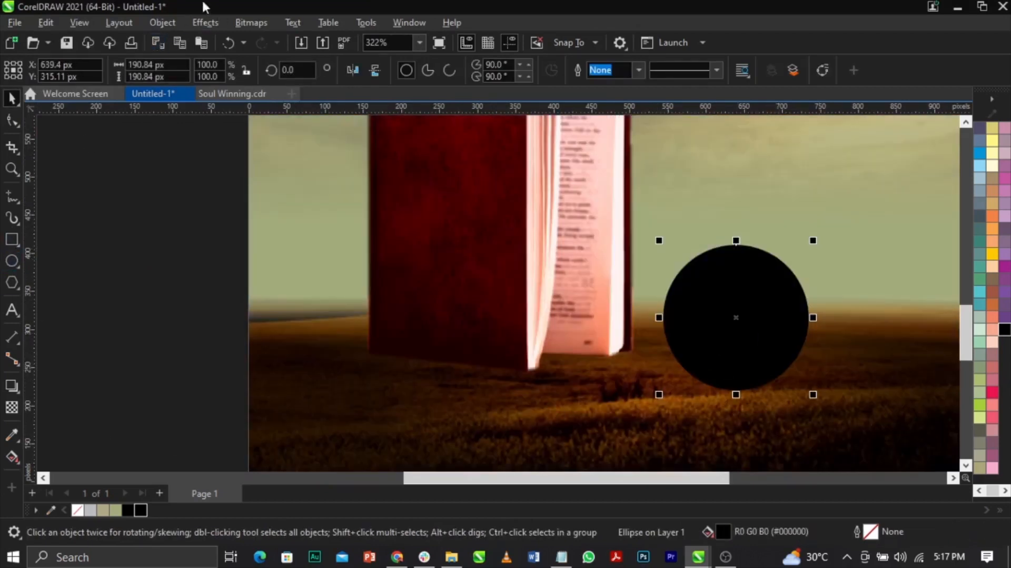
Apply a Gaussian Blur with a radius of about 43.7 pixels to the black circle
click(204, 21)
mouse_move(238, 113)
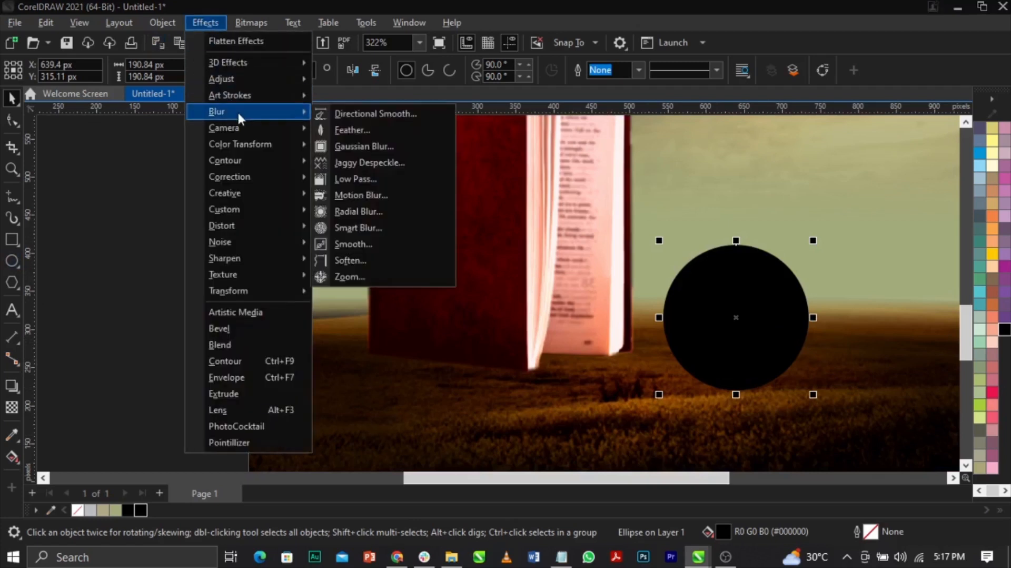
click(369, 142)
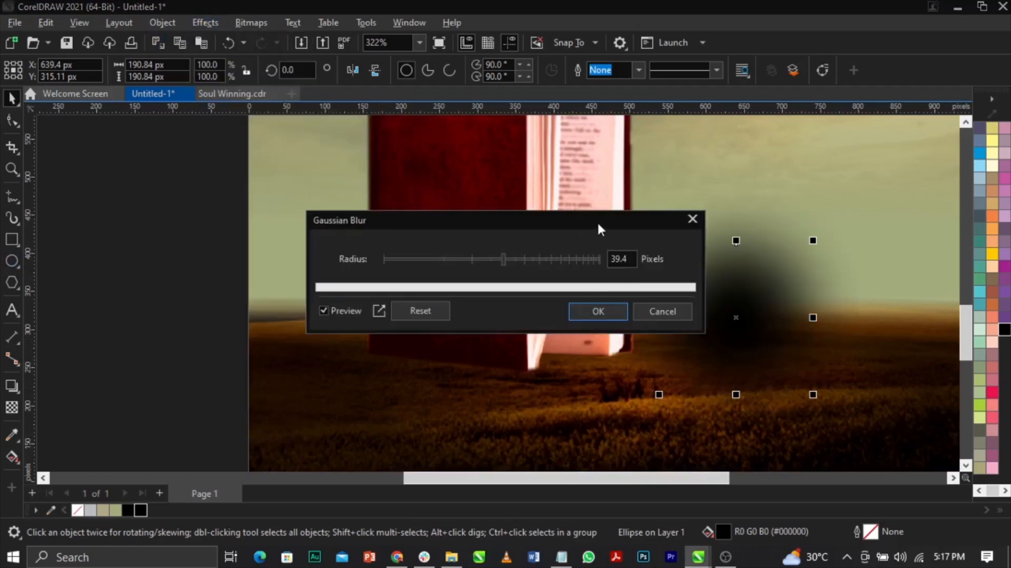
drag(599, 227, 424, 171)
drag(334, 200, 337, 197)
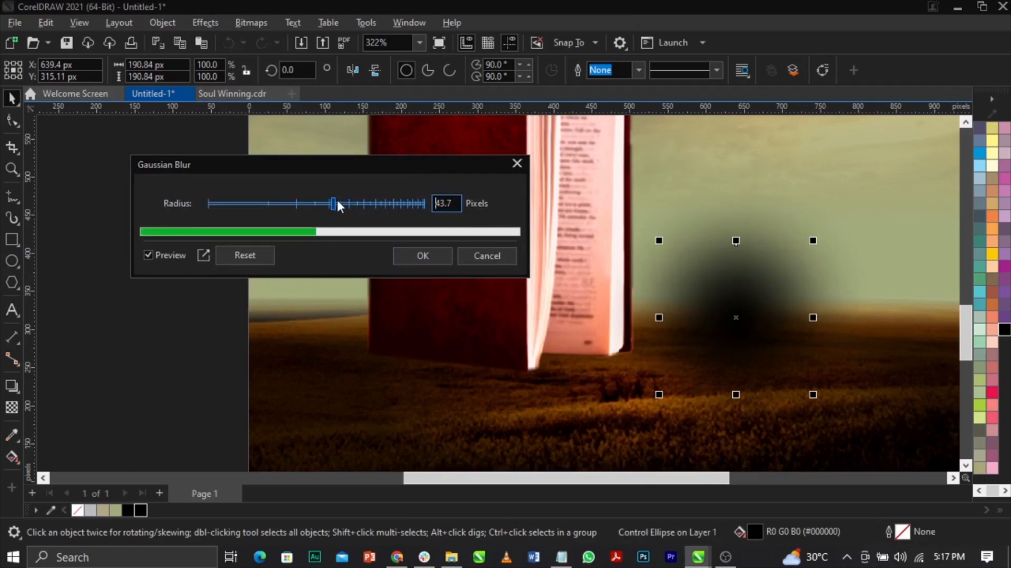
click(424, 256)
Move the blurred circle onto the Bible's lower cover and convert it to a 300 dpi RGB bitmap with transparent background
drag(703, 353, 351, 319)
click(257, 25)
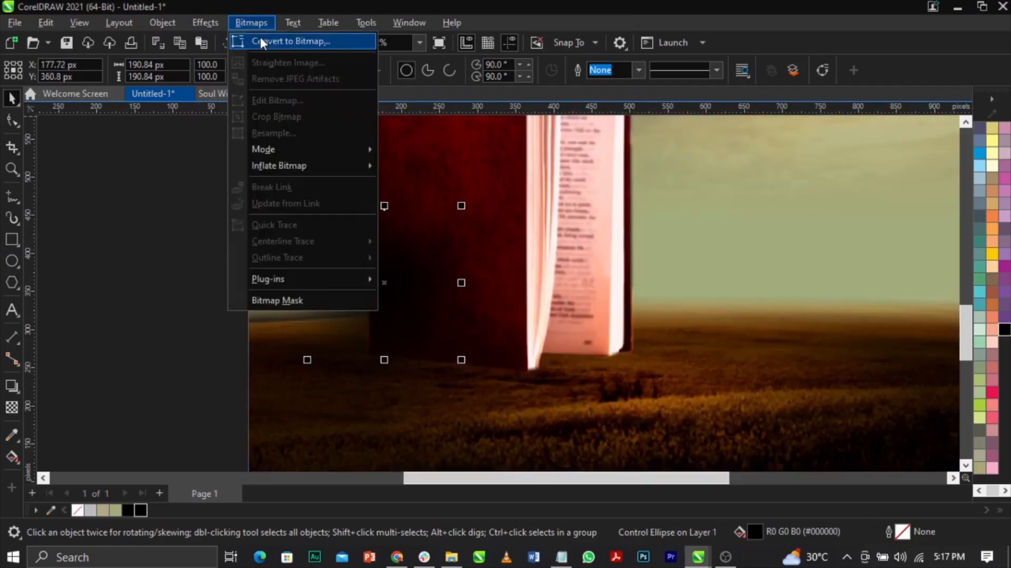
click(260, 37)
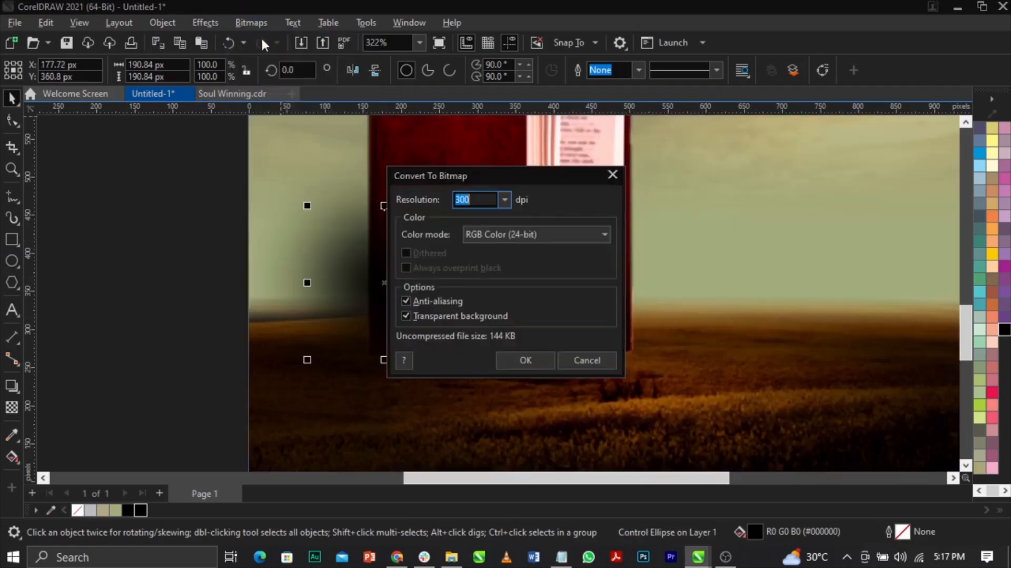
click(518, 361)
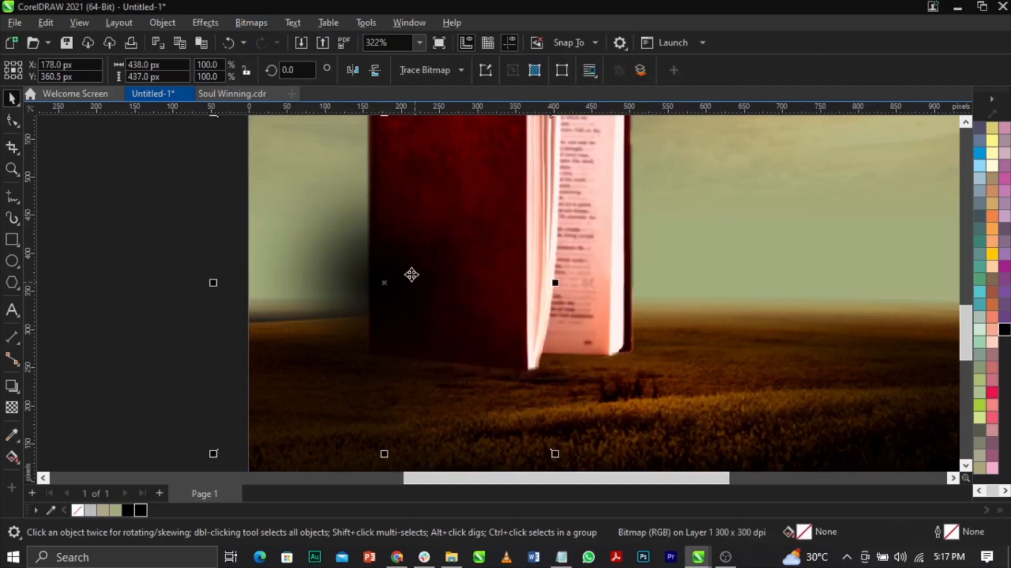
Flatten the blurred bitmap to about 438 by 25 px and place it as a shadow beneath the Bible's pages
scroll(413, 195, down, 2)
drag(417, 221, 567, 360)
scroll(419, 290, up, 2)
scroll(593, 357, up, 2)
drag(635, 367, 666, 361)
drag(664, 360, 690, 365)
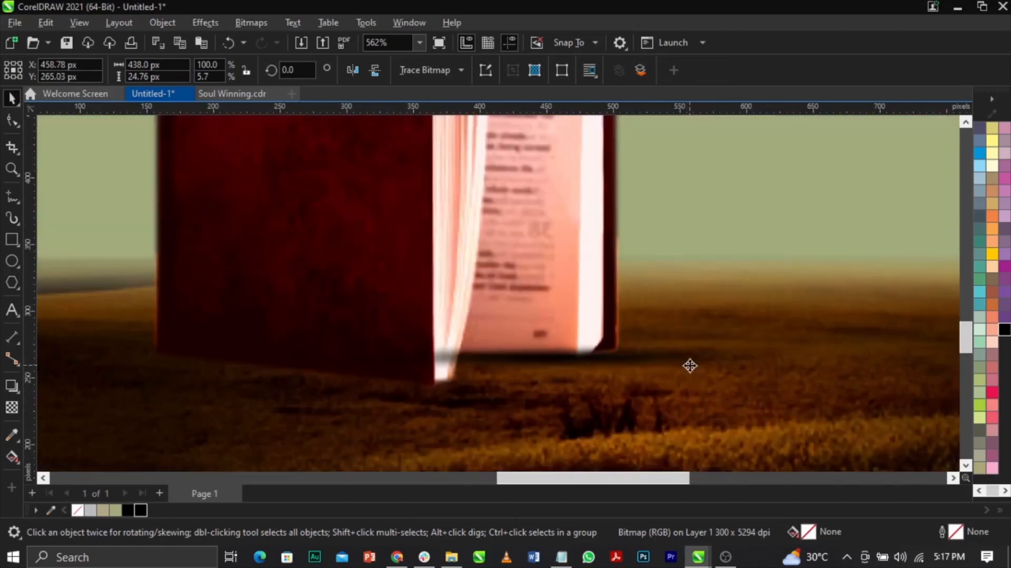
click(688, 364)
Adjust the flattened shadow's position under the Bible's page edge to about X 461, Y 268 px
scroll(574, 350, down, 3)
click(806, 345)
key(z)
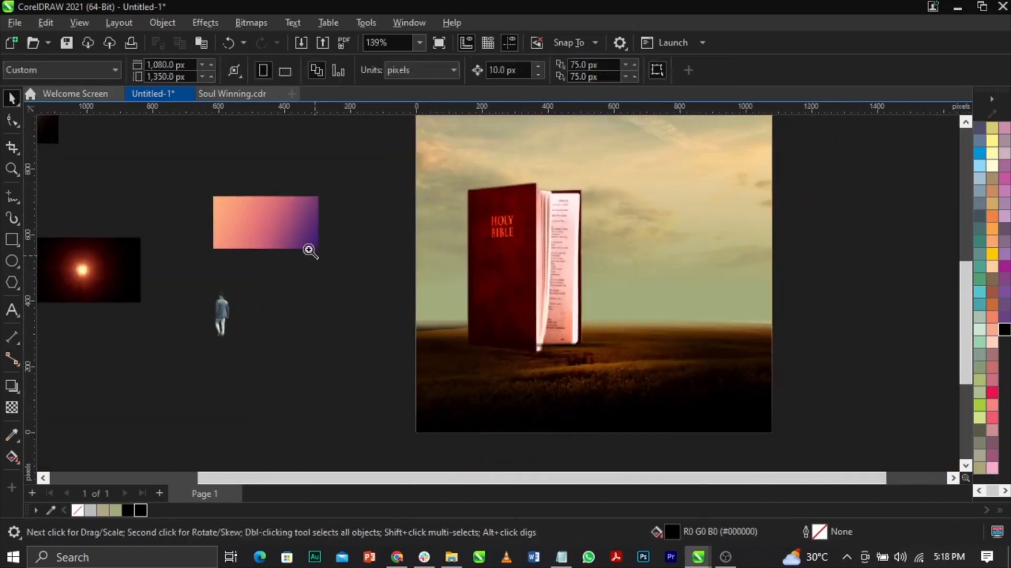
drag(306, 247, 789, 403)
key(space)
click(453, 271)
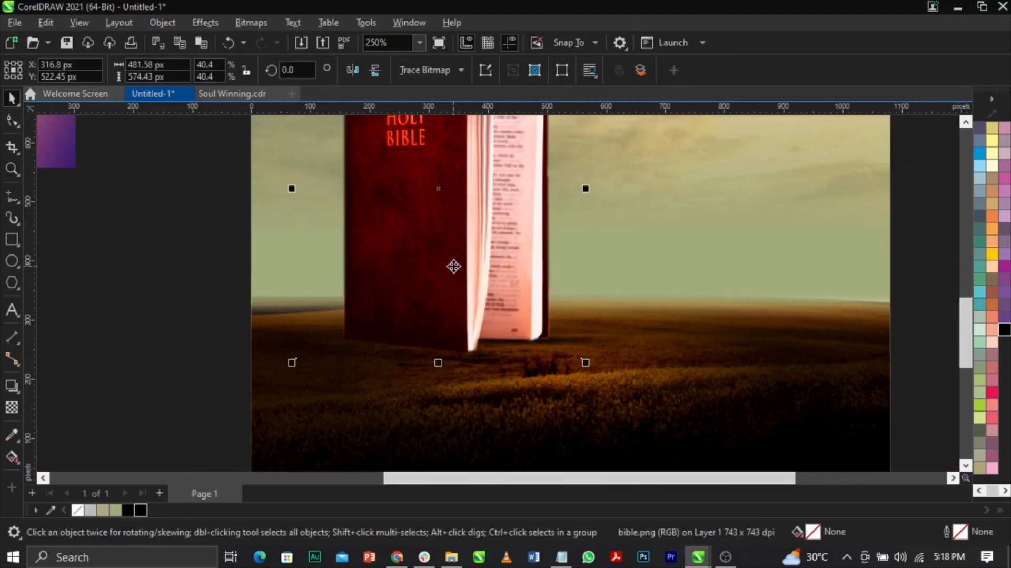
click(736, 360)
scroll(591, 355, up, 3)
click(620, 354)
drag(619, 356, 621, 350)
scroll(622, 348, up, 4)
drag(506, 343, 512, 343)
Undo the trial changes to the shadow and bring it to the front of the layer
click(588, 349)
key(ctrl+z)
drag(626, 346, 661, 299)
key(ctrl+z)
key(shift+Page_Up)
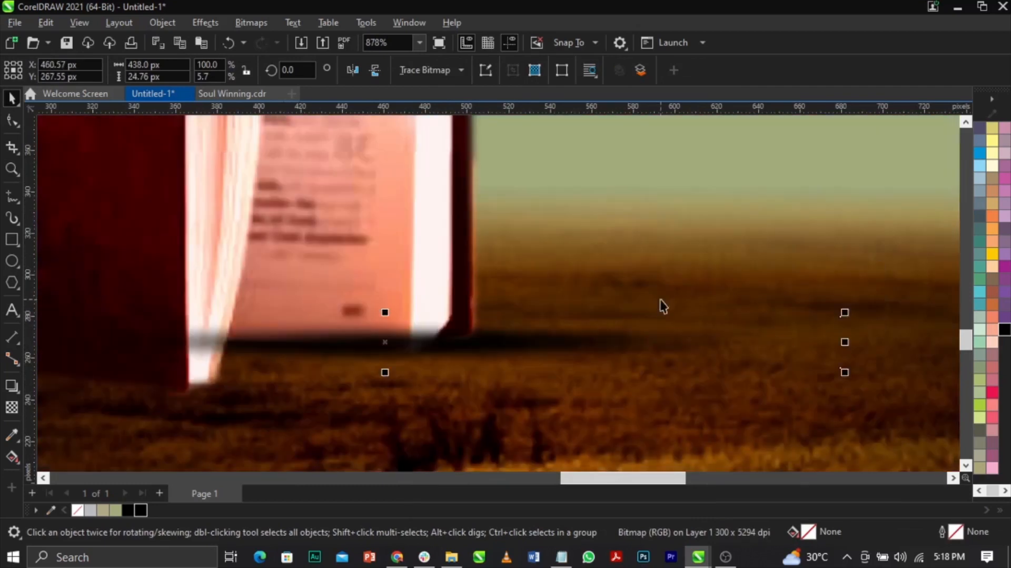
Fade the shadow's left end beneath the Bible's pages with a short horizontal linear transparency at 180°
click(11, 408)
scroll(484, 388, down, 2)
drag(392, 356, 443, 354)
scroll(631, 362, down, 2)
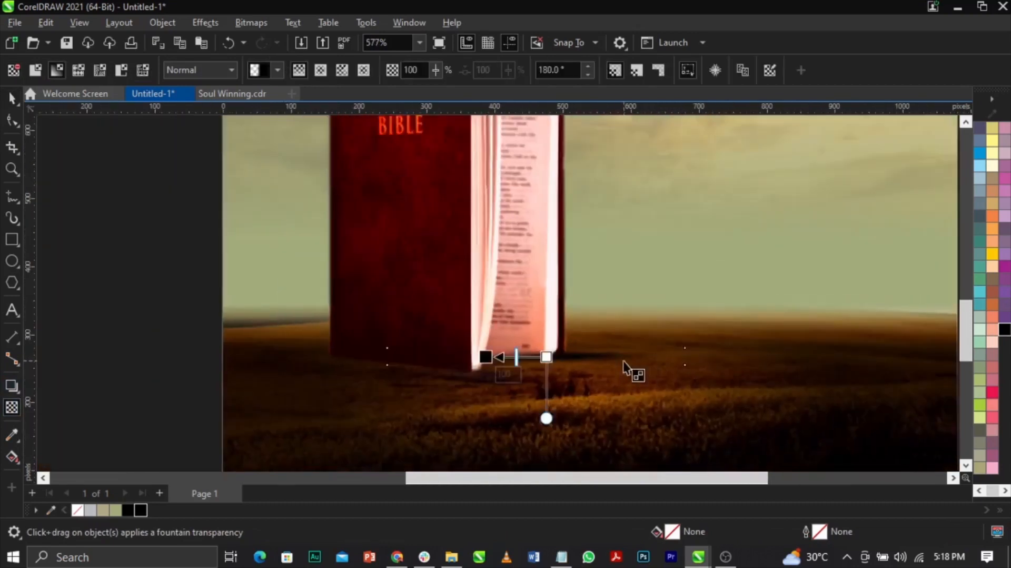
scroll(631, 361, down, 2)
key(space)
click(479, 356)
scroll(385, 355, down, 1)
scroll(505, 357, up, 2)
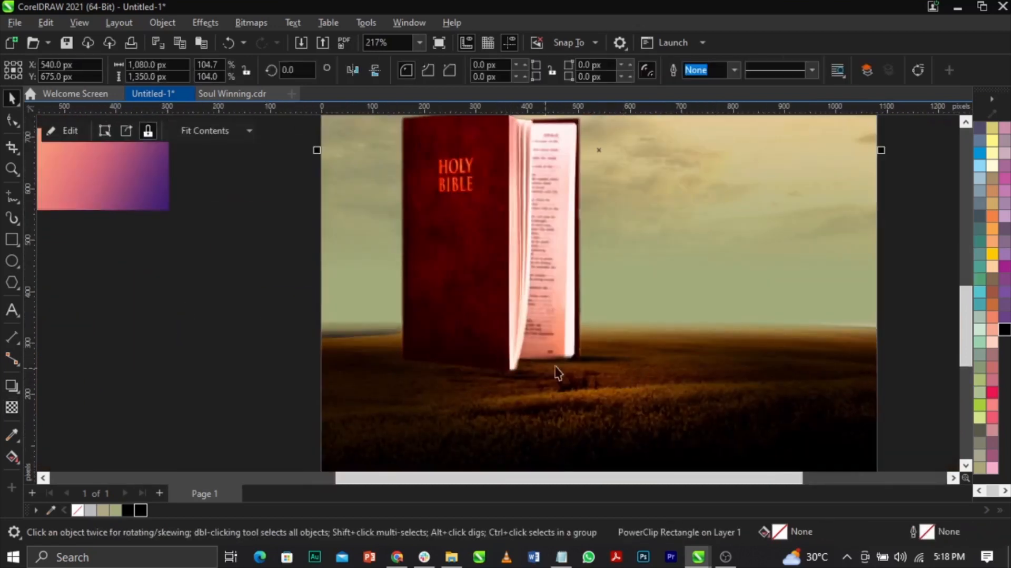
Select the two shadow objects beneath the Bible and convert them to a single 300 dpi bitmap
drag(780, 334, 404, 440)
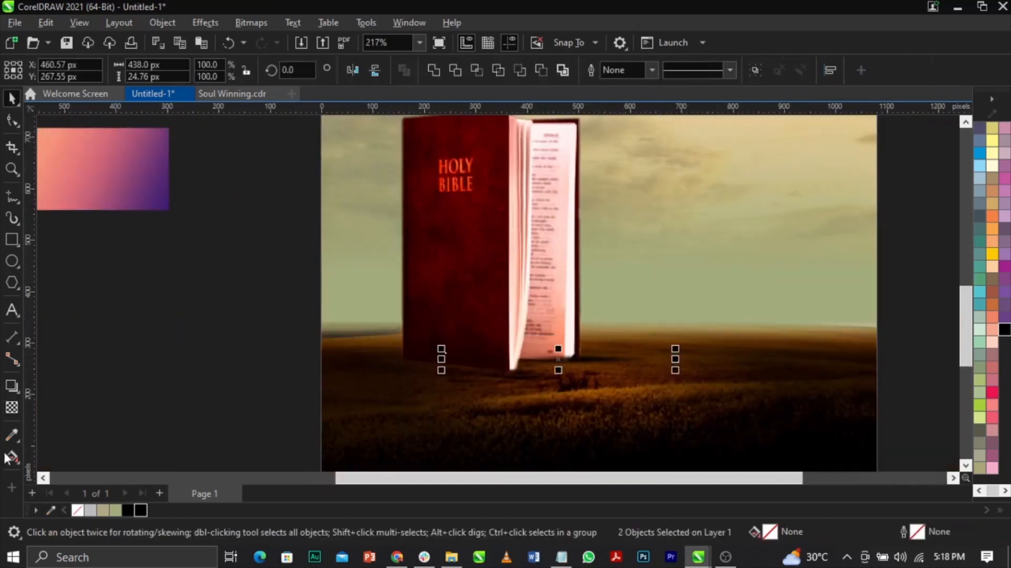
click(12, 412)
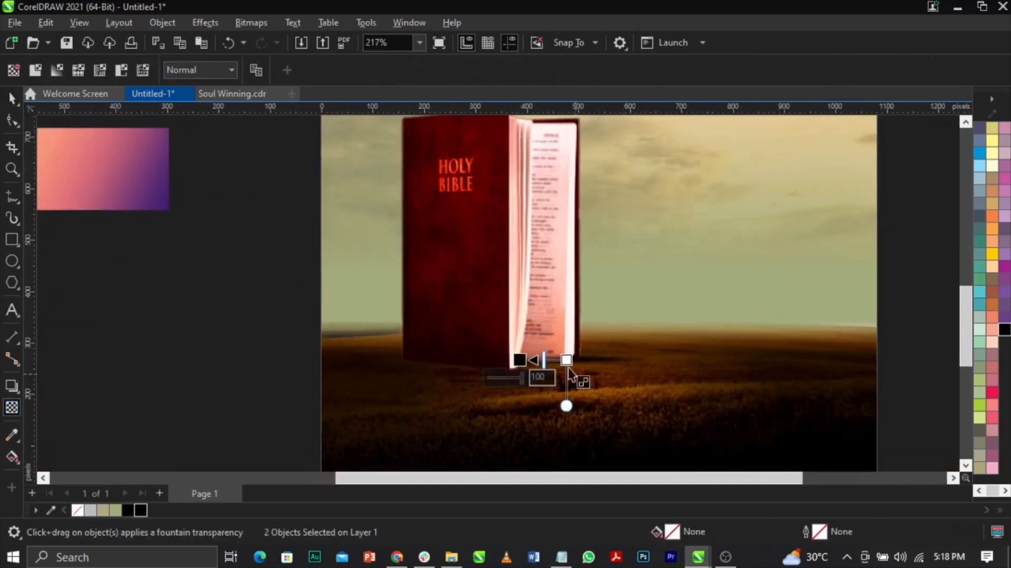
click(258, 27)
click(262, 28)
click(262, 30)
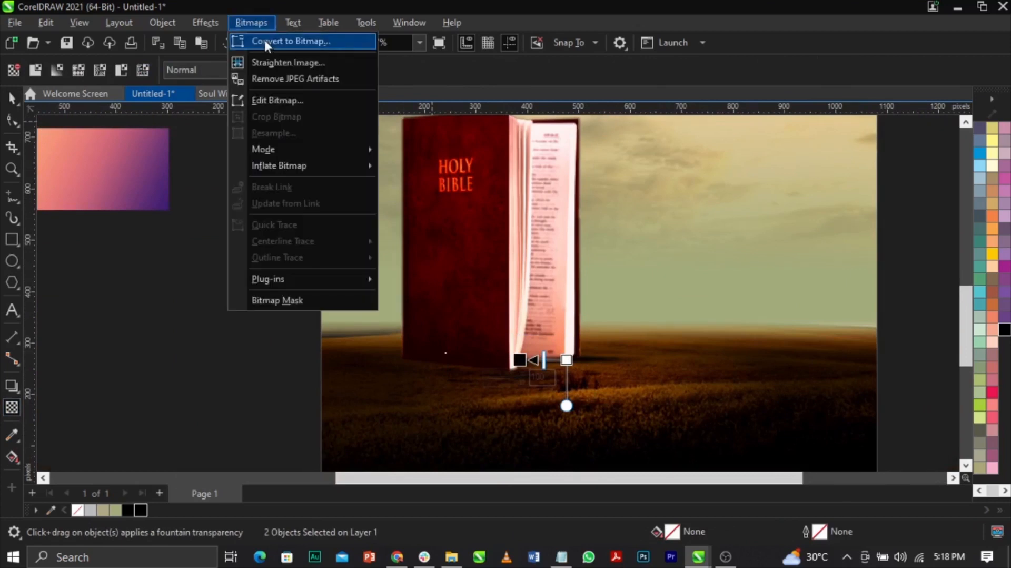
click(266, 40)
click(527, 362)
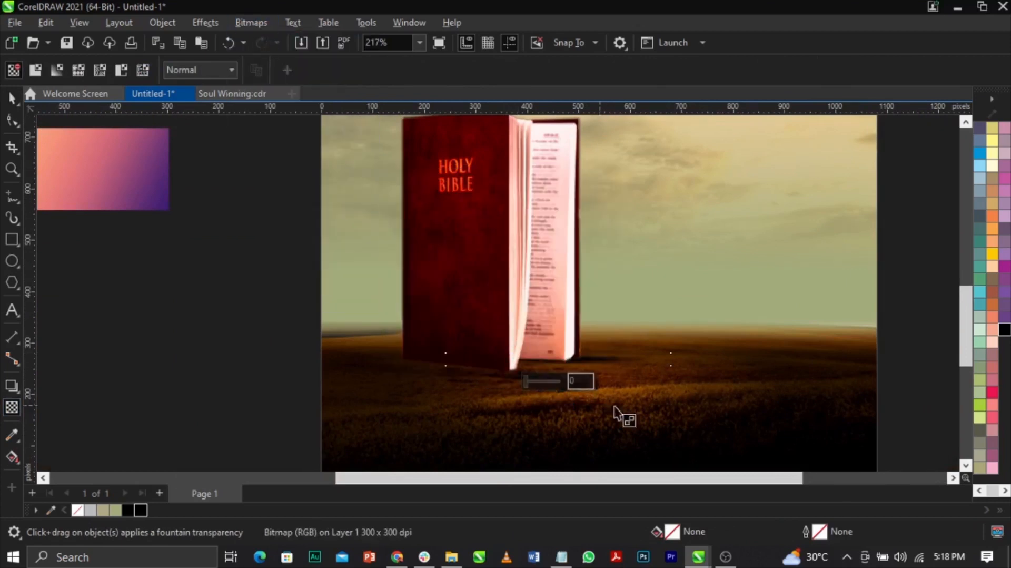
Apply an 11% uniform transparency to the merged shadow bitmap
mouse_move(526, 381)
mouse_down()
mouse_move(537, 384)
mouse_move(528, 385)
mouse_up()
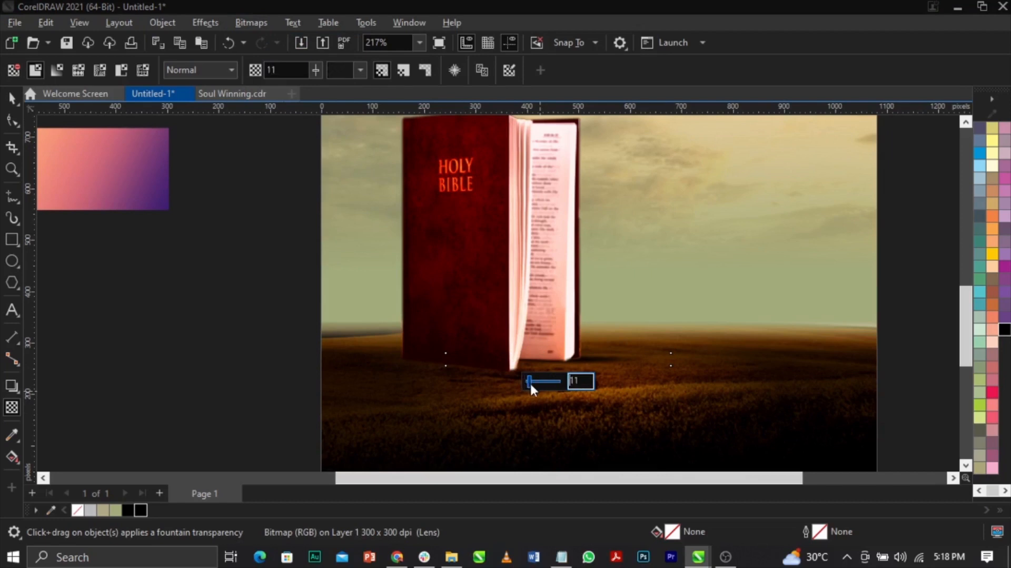
click(204, 396)
key(space)
scroll(591, 381, down, 4)
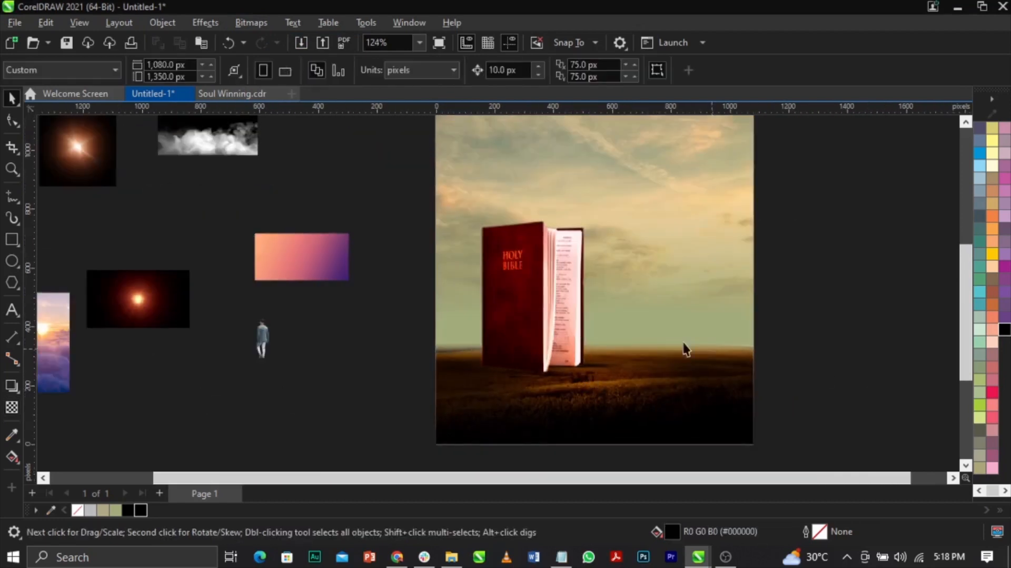
scroll(605, 339, down, 1)
Draw a black rectangle about 209 by 223 px over the lower half of the Bible's front cover
key(z)
drag(331, 205, 774, 456)
key(space)
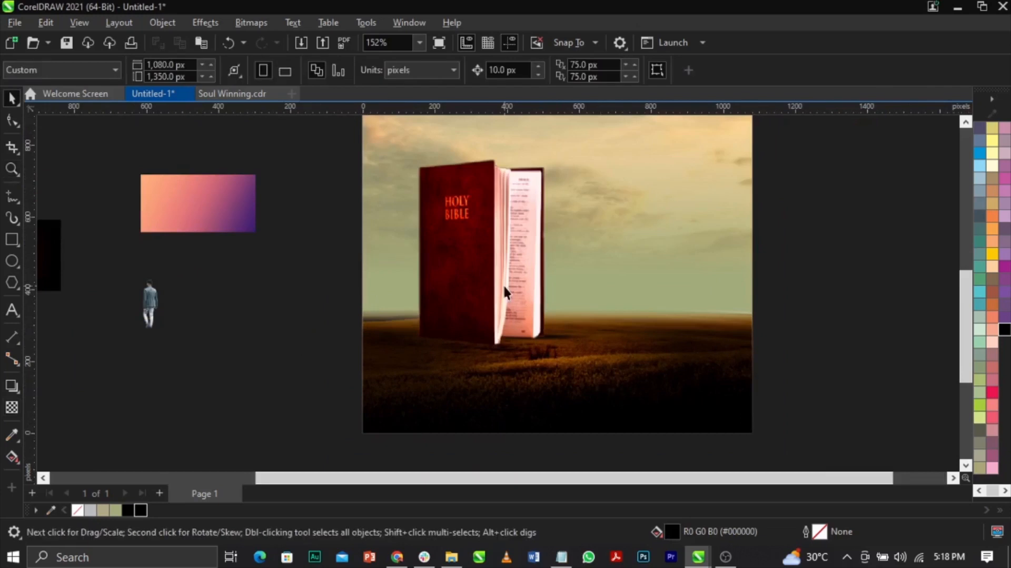
scroll(504, 269, up, 3)
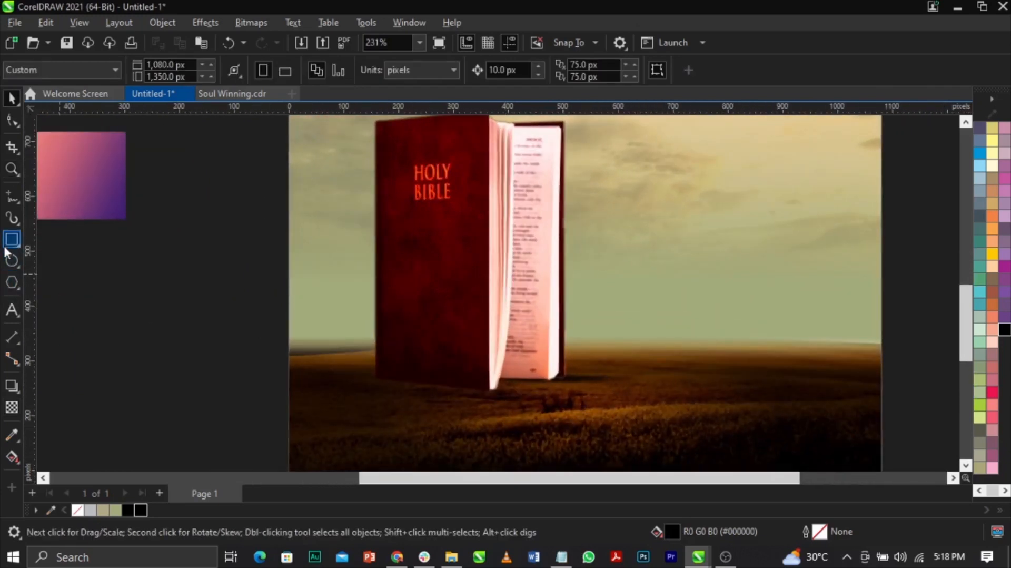
click(8, 241)
drag(374, 268, 488, 390)
key(space)
scroll(397, 286, up, 2)
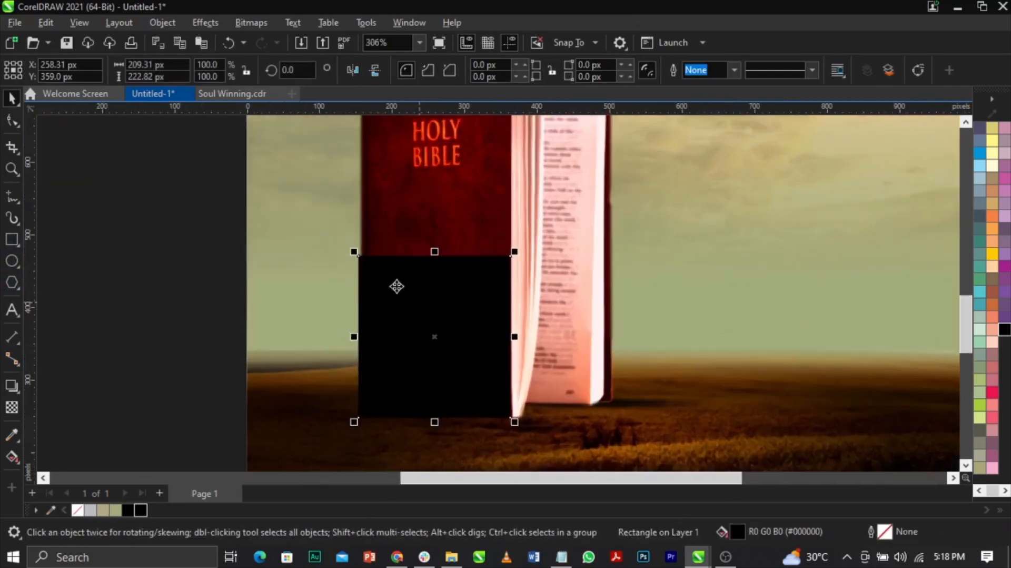
Convert the black rectangle to curves and move its two bottom nodes to follow the cover's slanted lower edge
right_click(432, 347)
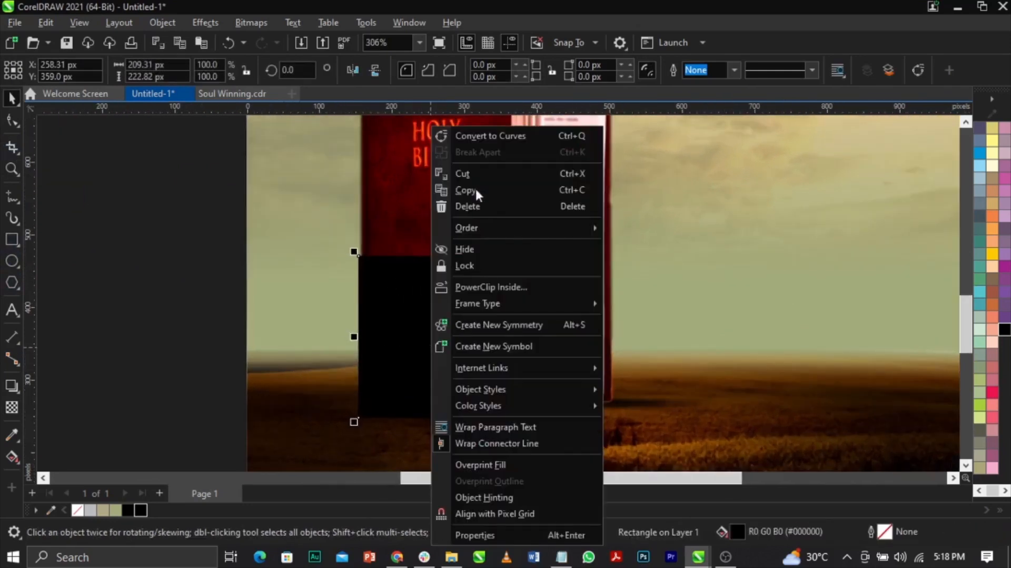
click(487, 136)
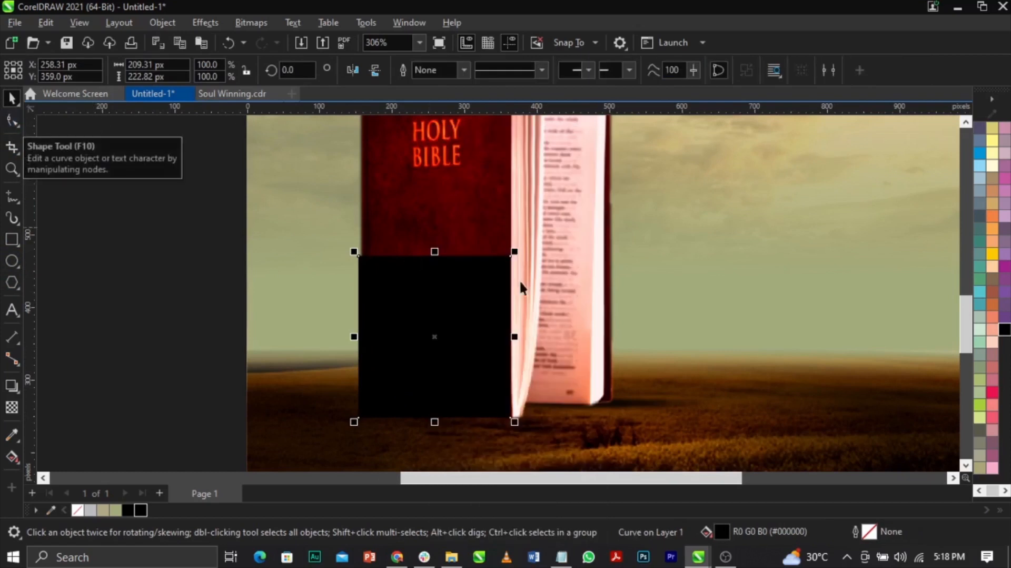
right_click(471, 266)
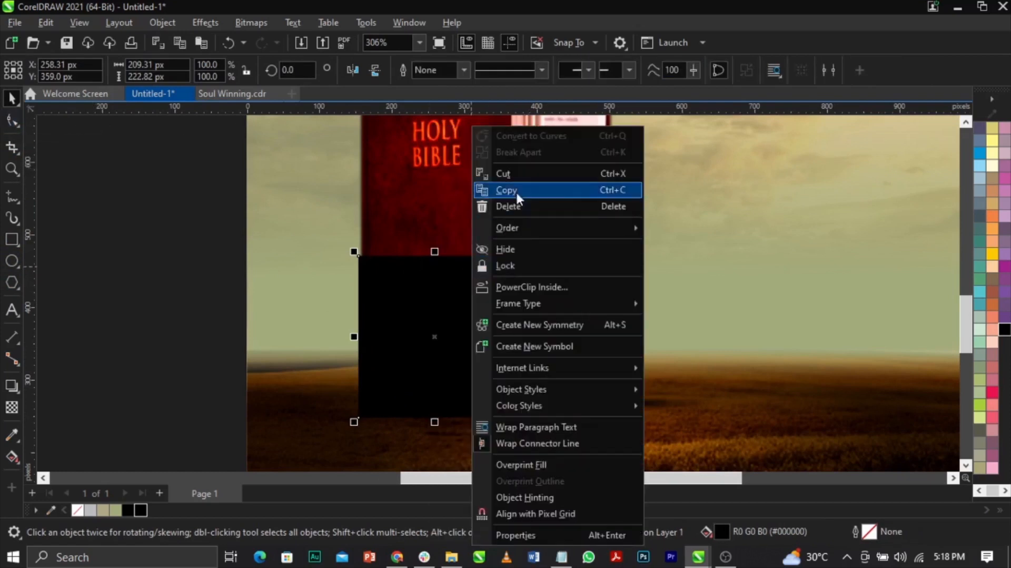
click(9, 124)
click(10, 125)
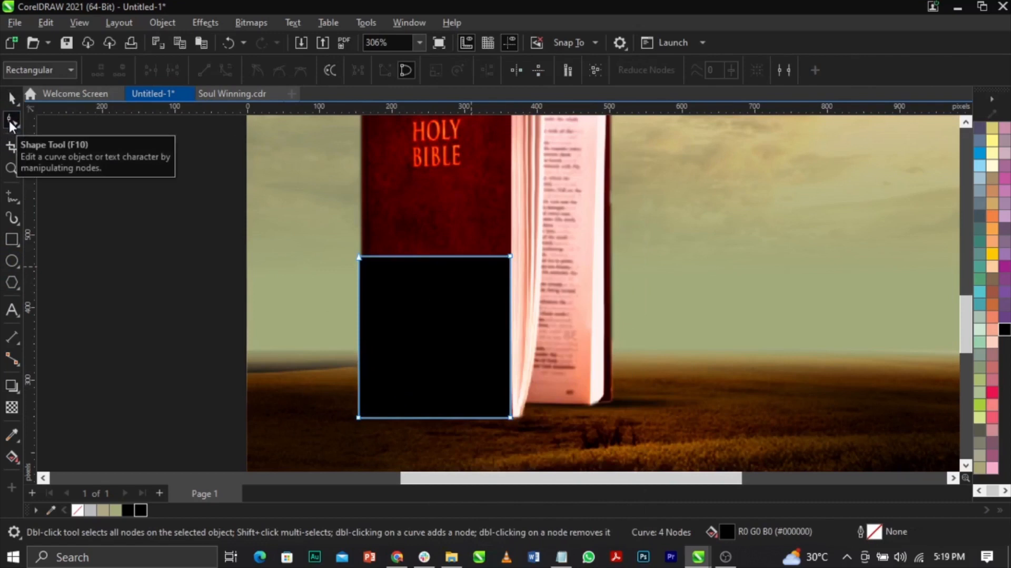
mouse_move(357, 419)
mouse_down()
mouse_move(361, 377)
mouse_move(361, 401)
mouse_up()
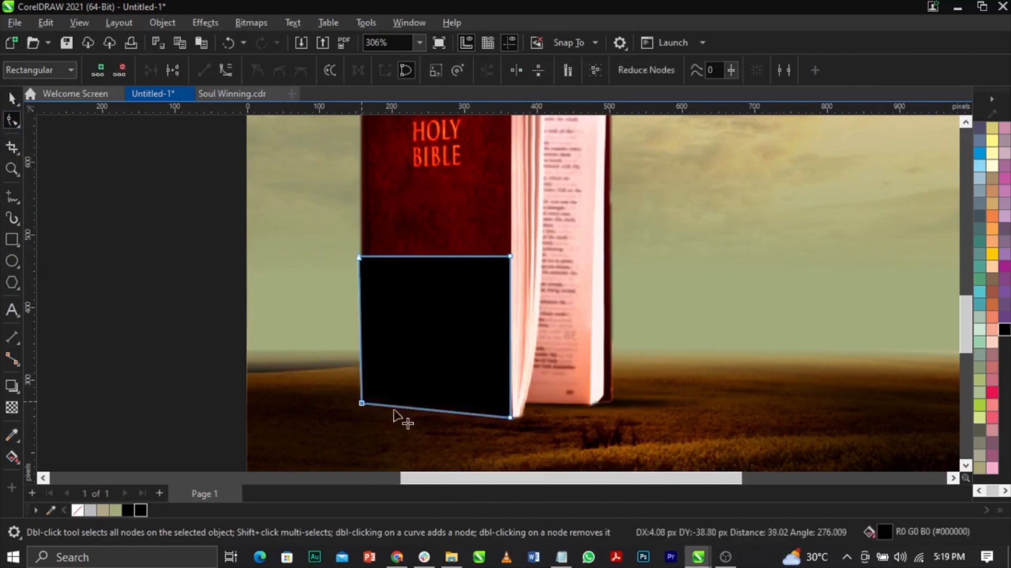
scroll(516, 420, up, 2)
drag(504, 414, 521, 435)
scroll(522, 435, down, 3)
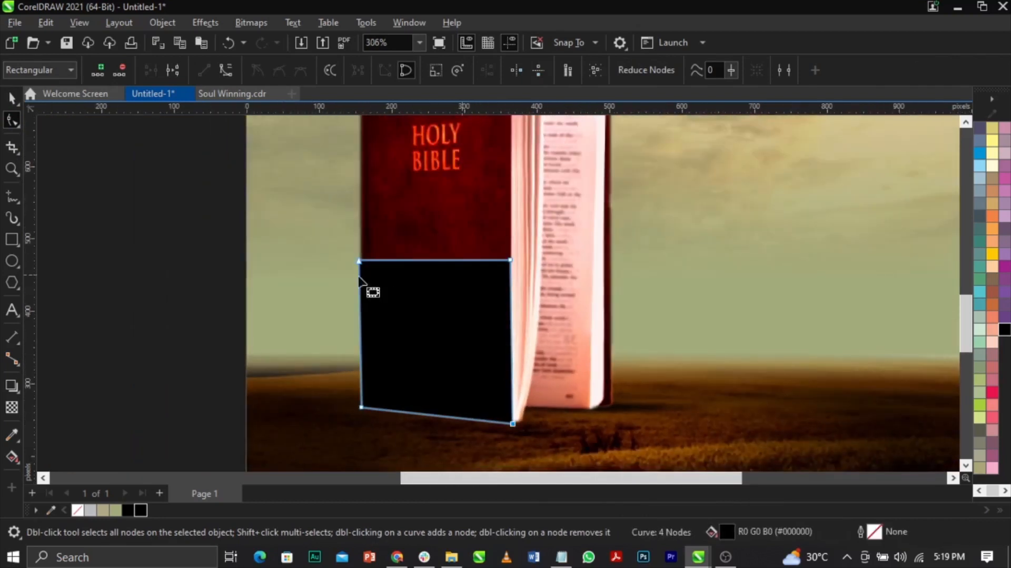
Fade the black cover shape upward with a vertical linear transparency, setting its lower node to 28%
key(space)
click(11, 407)
drag(456, 398, 457, 265)
drag(457, 398, 498, 412)
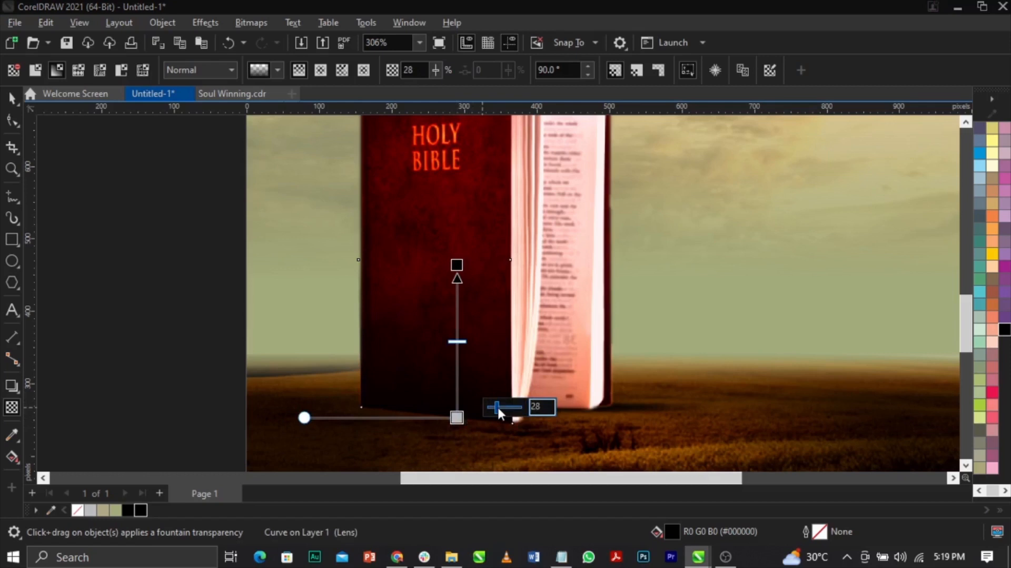
Stretch the faded black cover shape upward to about 376 px high, reaching the HOLY BIBLE title
key(space)
drag(437, 247, 437, 151)
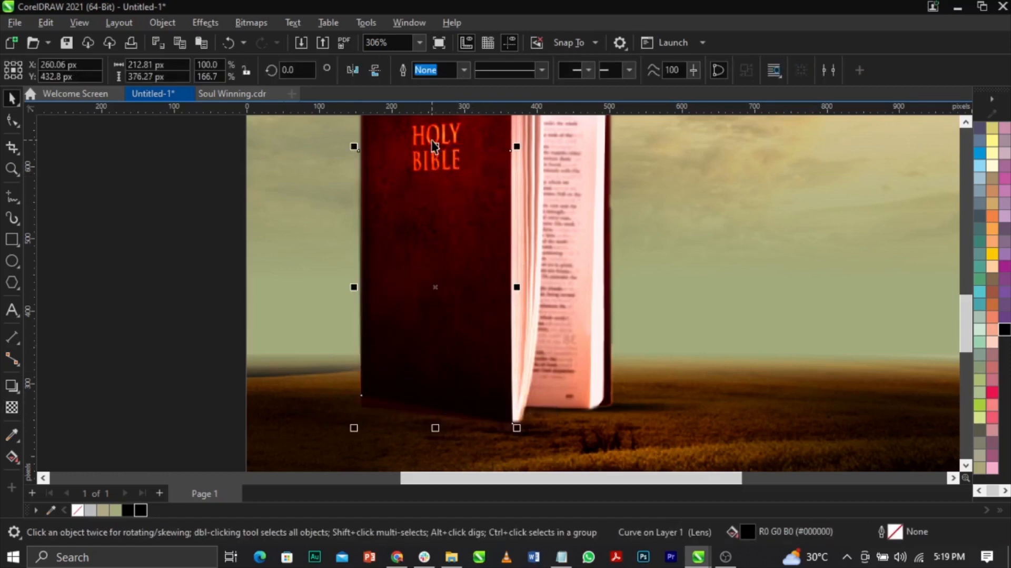
scroll(446, 212, down, 1)
click(275, 170)
key(F2)
drag(265, 144, 764, 411)
key(space)
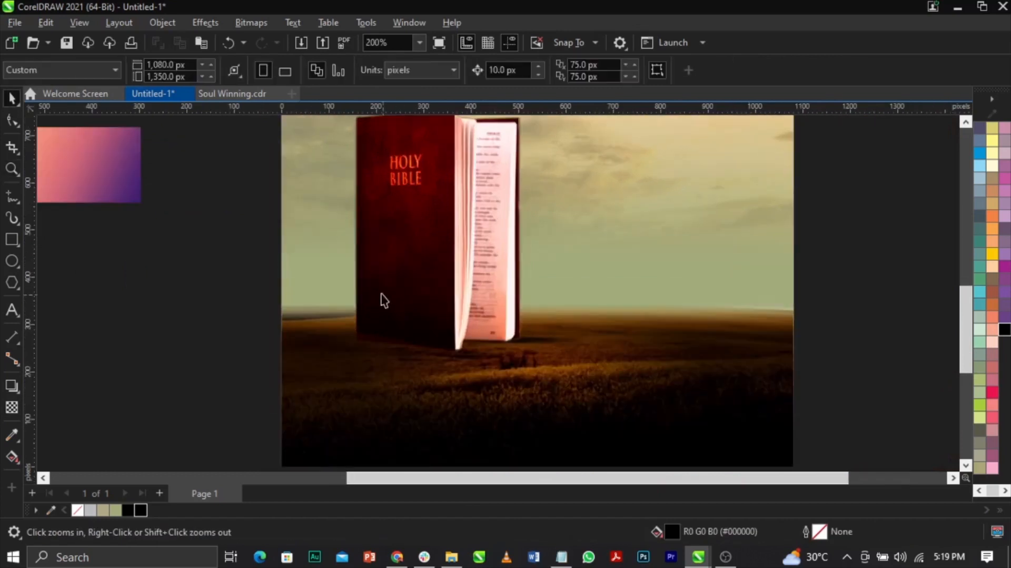
Move the black cover shape's lower outer node down to match the Bible cover's bottom corner
scroll(390, 311, up, 1)
click(411, 330)
scroll(410, 330, up, 2)
key(F10)
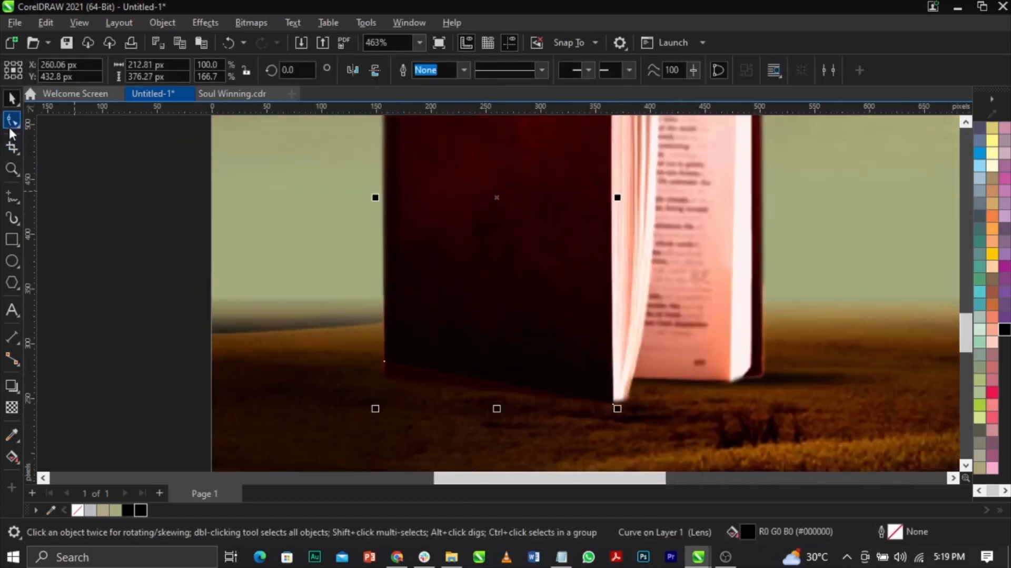
drag(384, 360, 383, 378)
key(space)
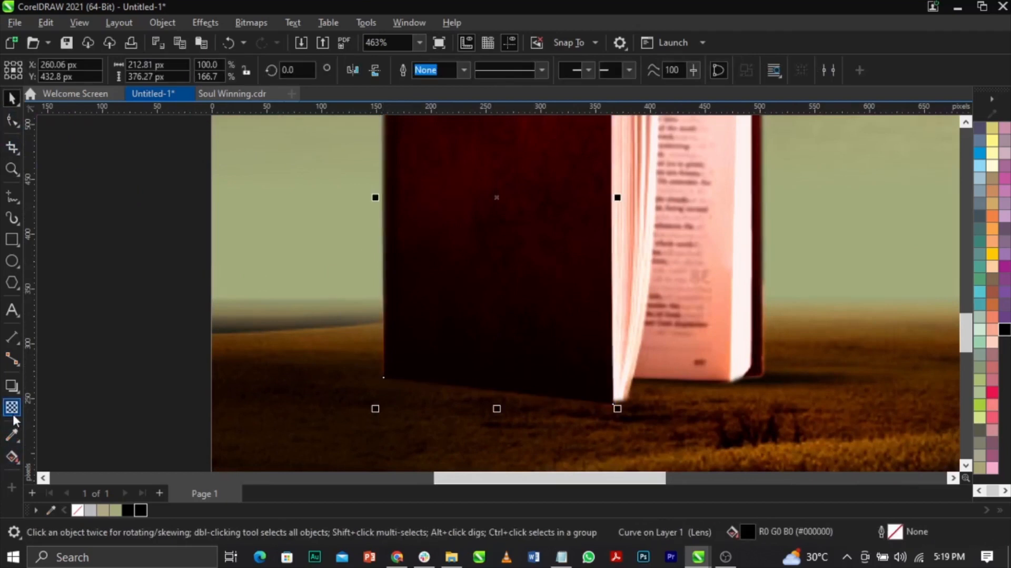
click(13, 416)
scroll(395, 383, down, 2)
key(space)
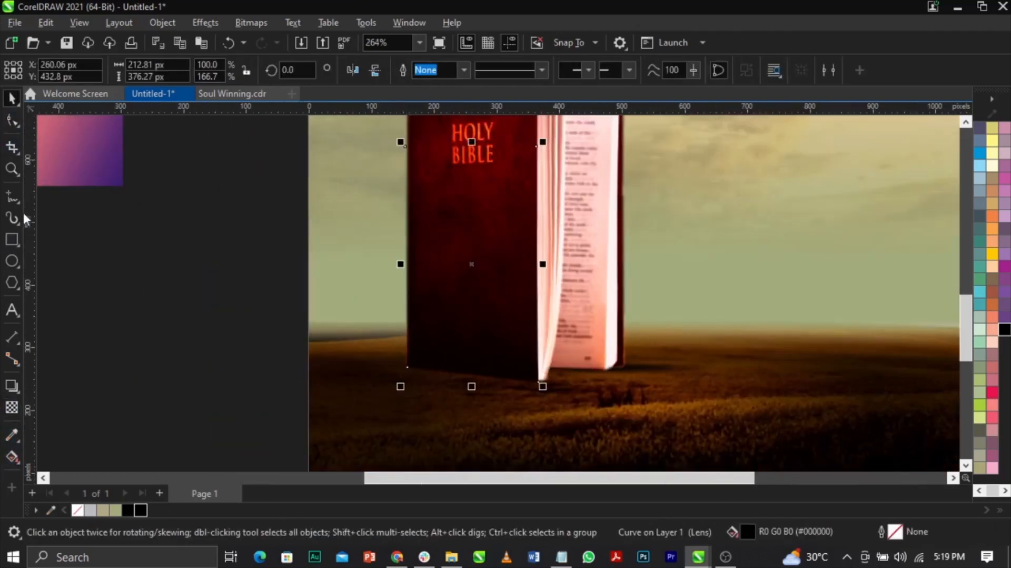
Draw a four-sided black shadow shape about 385 by 128 px on the grass at the Bible's base
click(18, 197)
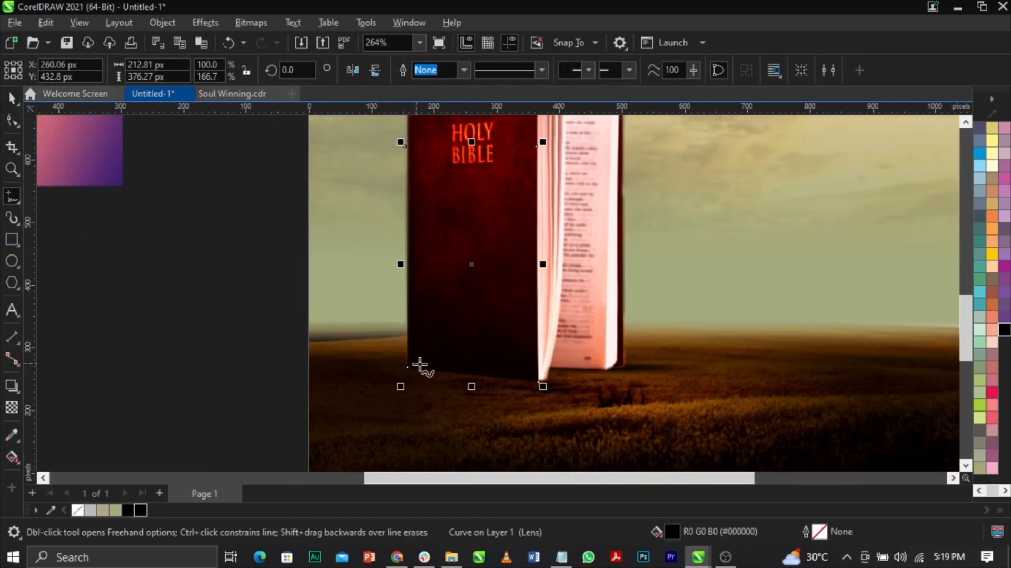
mouse_move(407, 360)
mouse_down()
mouse_move(284, 384)
mouse_move(309, 383)
mouse_move(413, 448)
mouse_move(463, 444)
mouse_move(399, 440)
mouse_move(548, 417)
mouse_move(550, 381)
mouse_move(420, 377)
mouse_move(408, 360)
mouse_up()
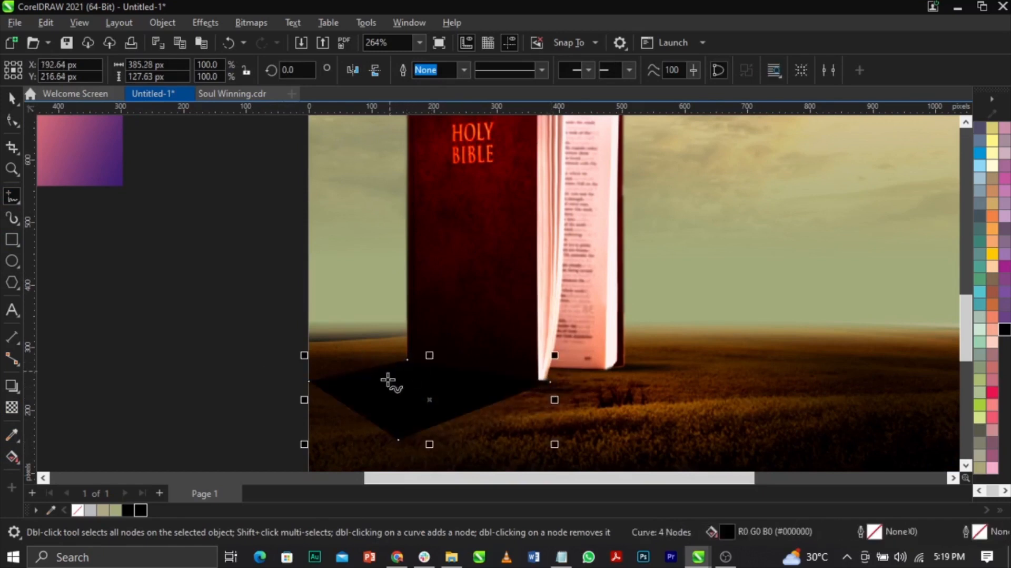
key(space)
Adjust the ground shadow's nodes to follow the cover's bottom edge and flatten it to about 366 by 92 px
scroll(382, 386, up, 2)
click(13, 122)
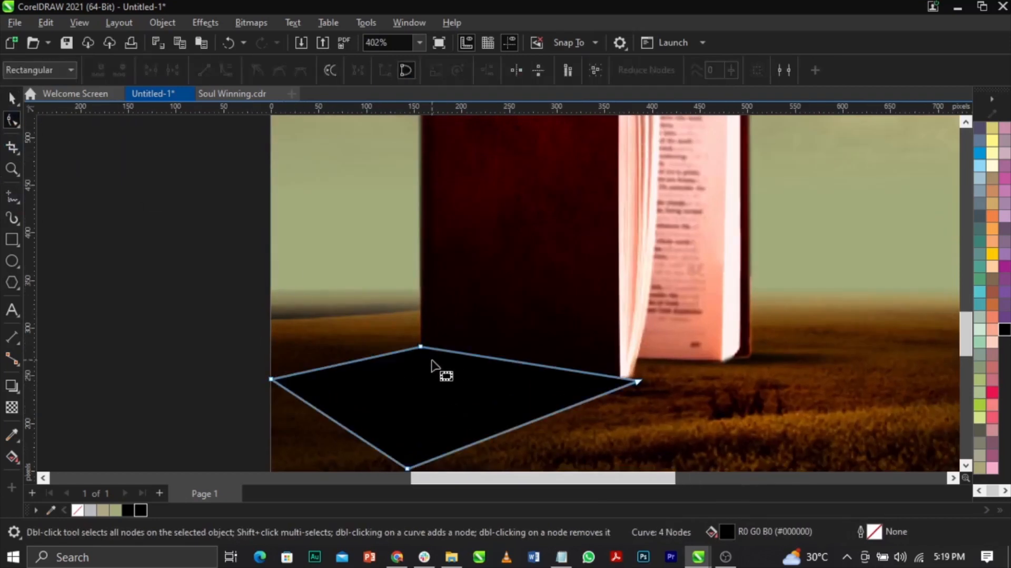
mouse_move(420, 352)
mouse_down()
mouse_move(435, 418)
mouse_move(422, 363)
mouse_up()
mouse_move(629, 383)
mouse_down()
mouse_move(632, 416)
mouse_move(618, 383)
mouse_up()
scroll(482, 369, down, 3)
scroll(428, 429, up, 1)
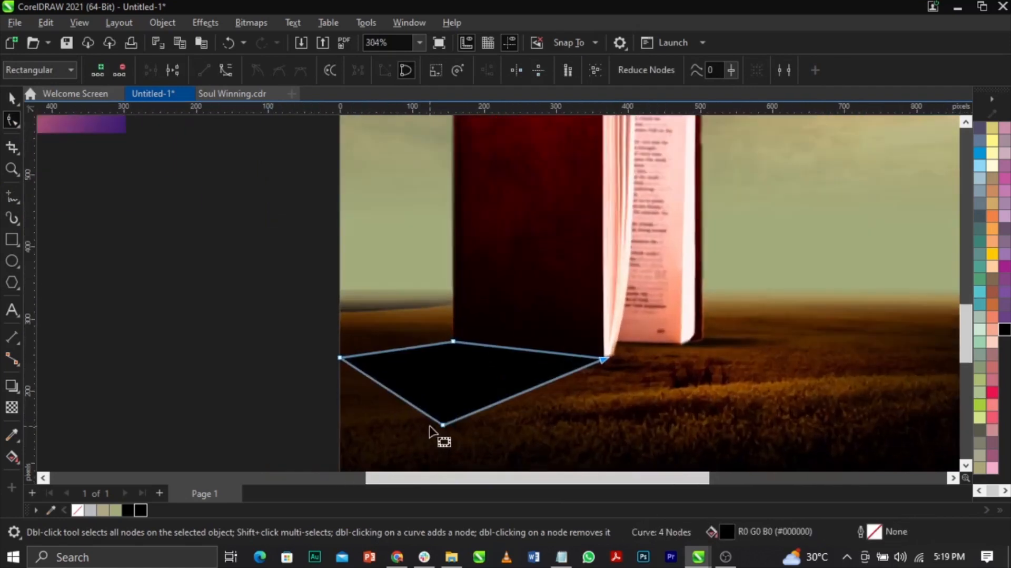
drag(441, 425, 471, 408)
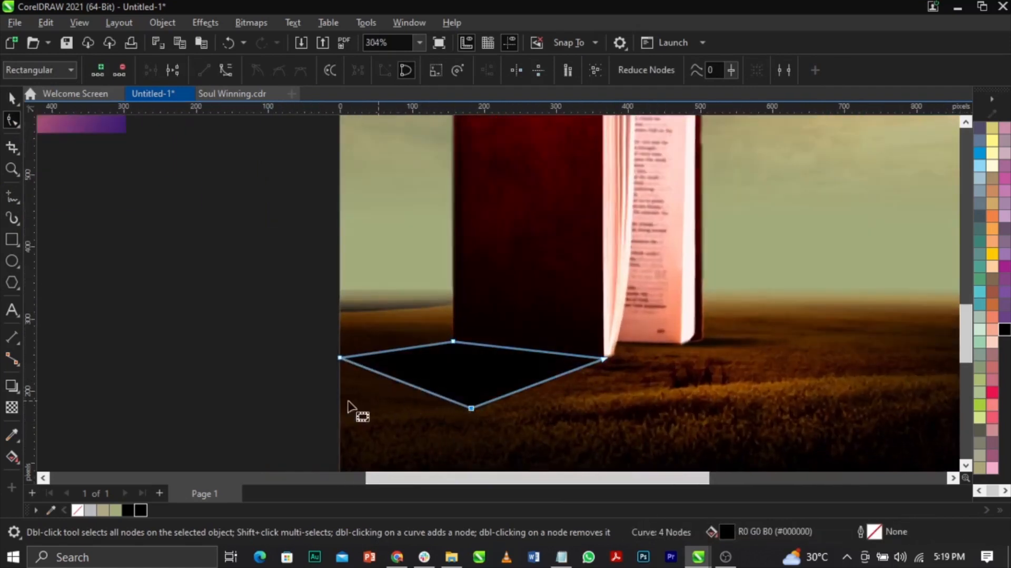
key(space)
scroll(316, 354, up, 2)
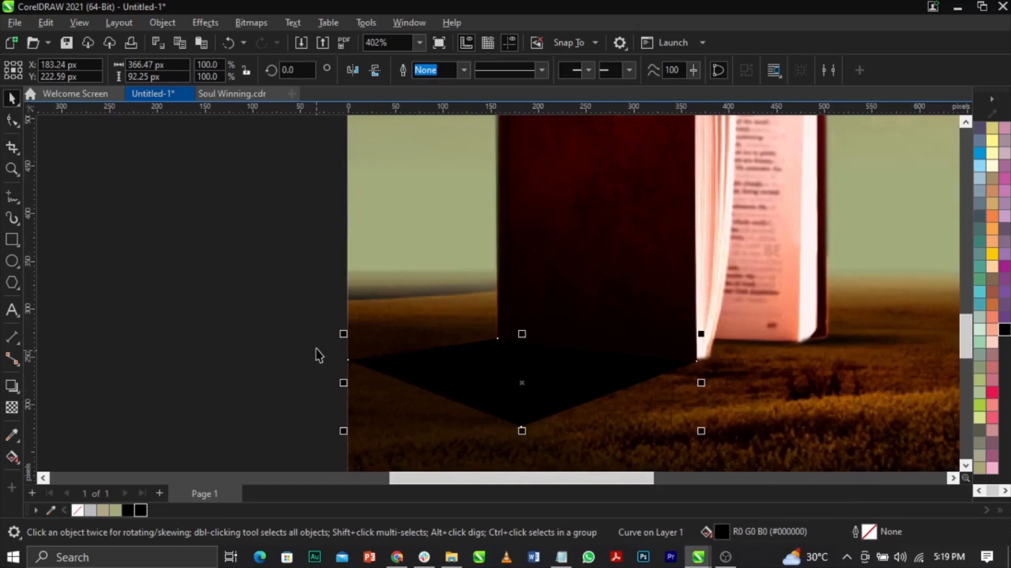
Fade the ground shadow away from the Bible with a diagonal linear transparency
click(11, 408)
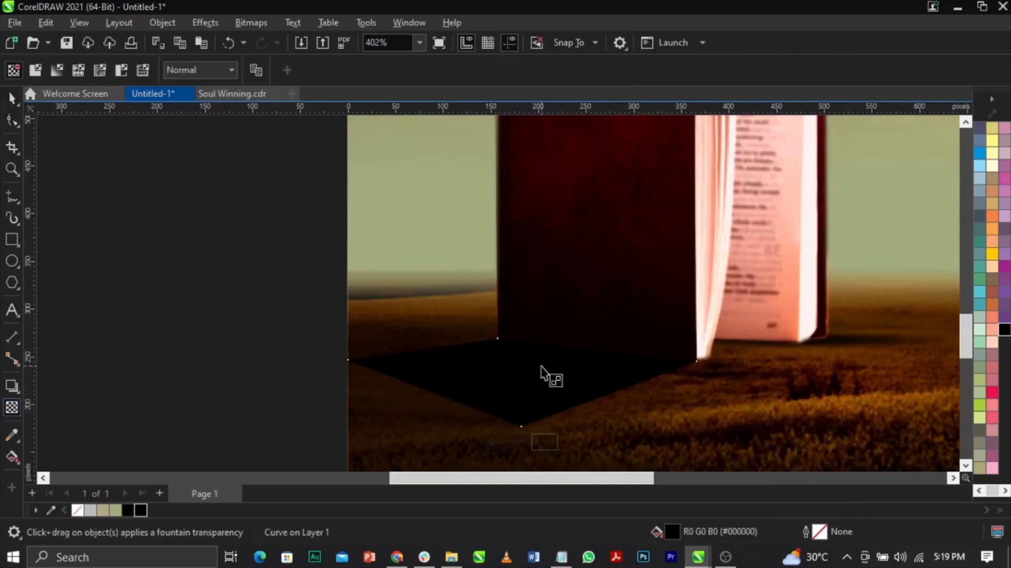
drag(541, 367, 473, 408)
drag(541, 363, 591, 349)
drag(475, 410, 487, 399)
mouse_move(591, 349)
mouse_down()
mouse_move(611, 351)
mouse_move(581, 361)
mouse_up()
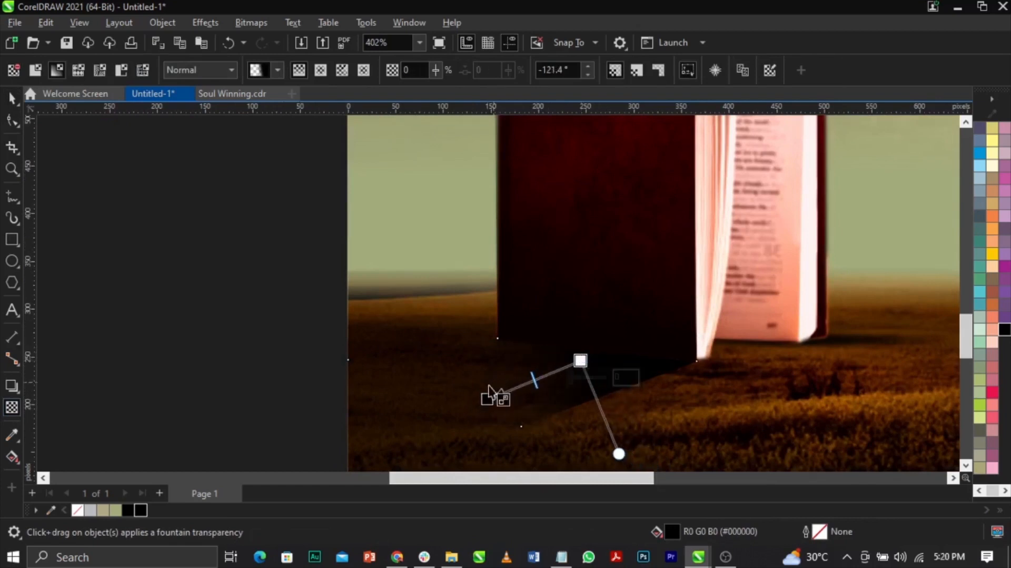
Enlarge the ground shadow to 129.8% and reposition it under the Bible
key(space)
scroll(425, 355, down, 2)
drag(372, 381, 318, 400)
scroll(503, 356, up, 2)
drag(503, 356, 520, 347)
Realign the enlarged shadow's two upper nodes with the bottom corners of the Bible's front cover
click(12, 121)
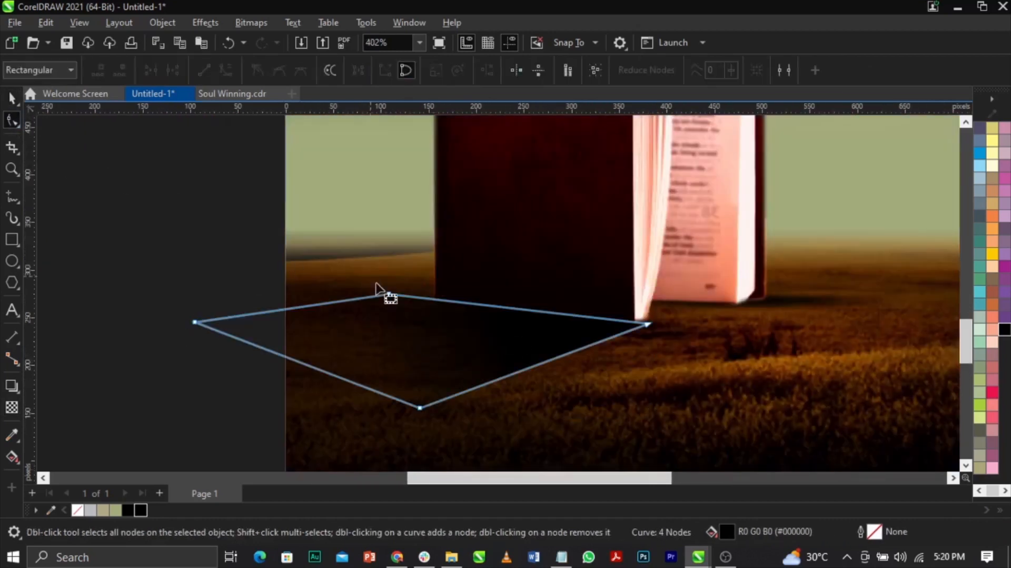
drag(387, 295, 434, 301)
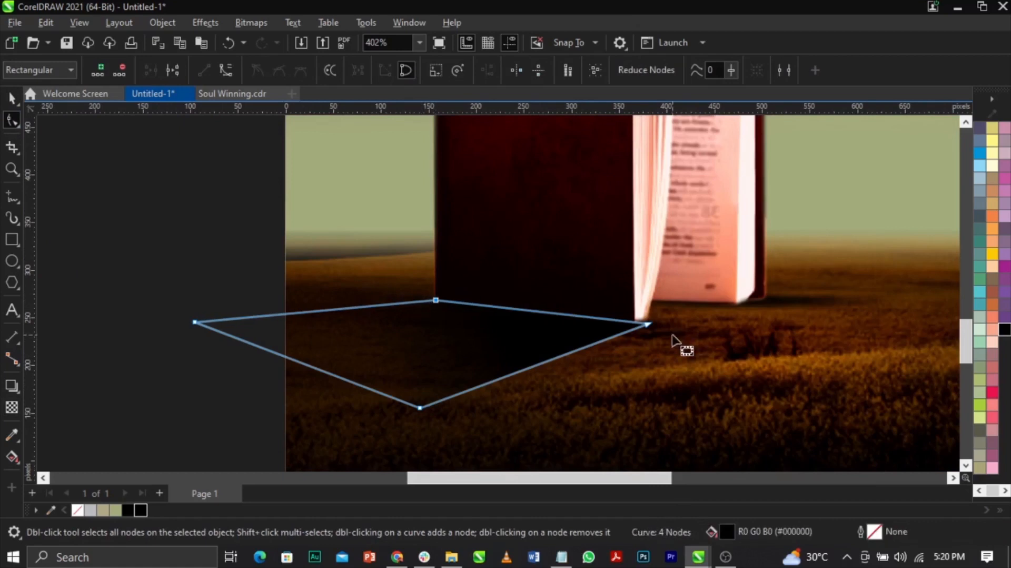
drag(651, 325, 637, 325)
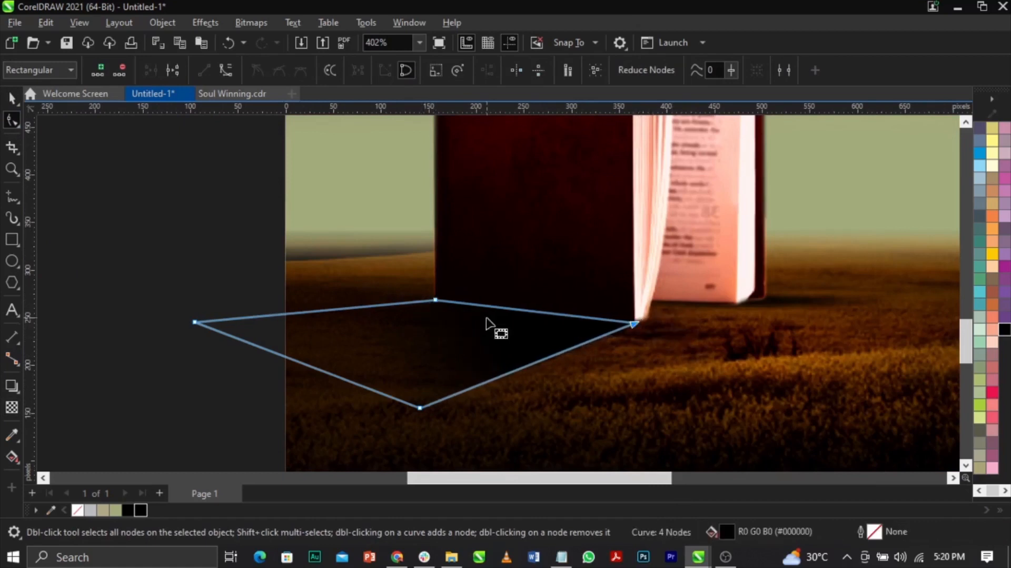
scroll(484, 317, down, 2)
key(space)
scroll(516, 334, up, 2)
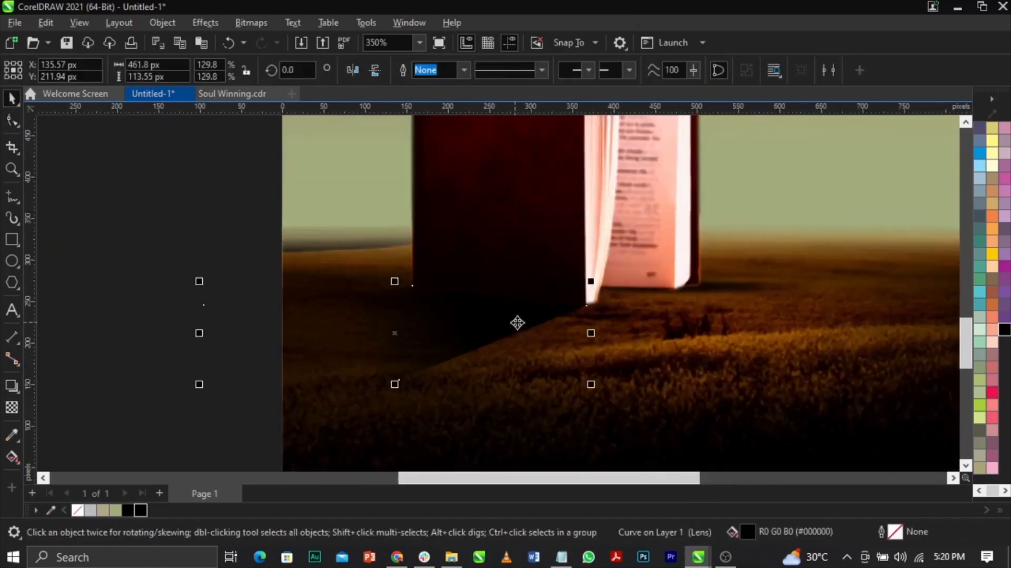
Convert the ground shadow to a 300 dpi RGB bitmap and soften its front edge with a short linear transparency
click(254, 22)
click(265, 38)
click(537, 366)
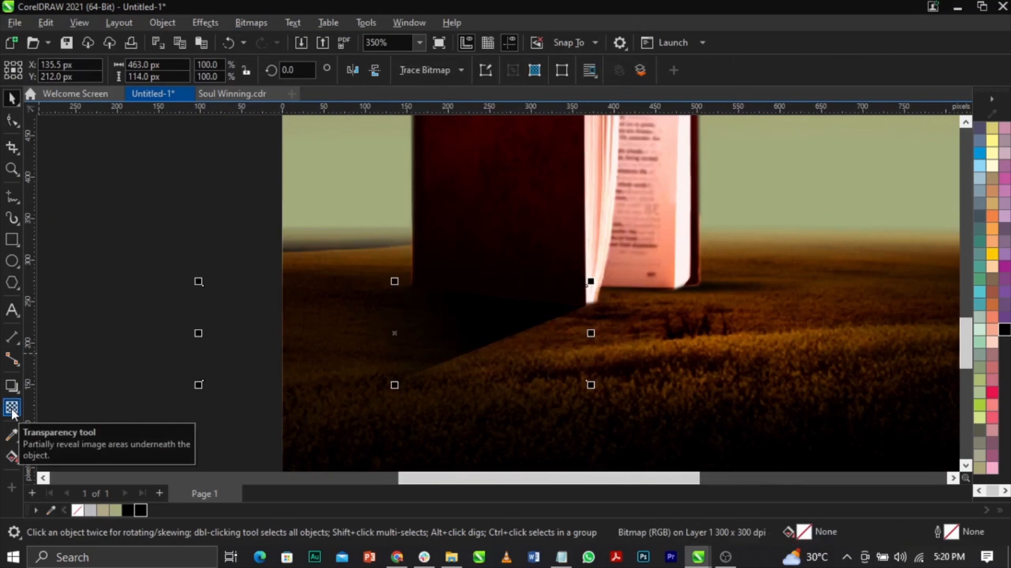
click(11, 407)
mouse_move(470, 332)
mouse_down()
mouse_move(492, 345)
mouse_move(453, 323)
mouse_up()
drag(496, 354, 472, 351)
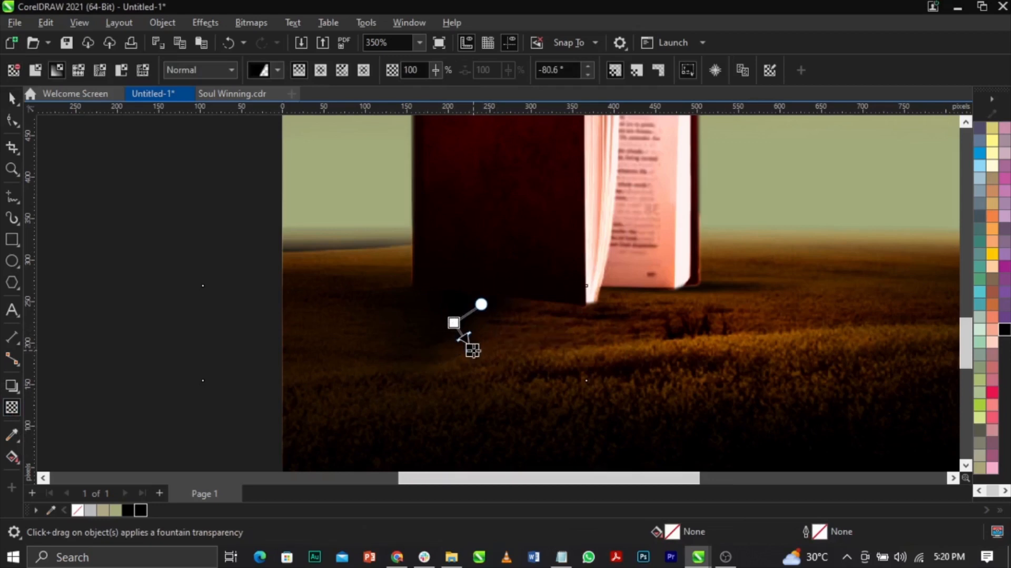
Enlarge the shadow bitmap to about 729 by 179 px and position it against the base of the Bible
key(space)
scroll(547, 369, down, 2)
drag(549, 361, 508, 357)
click(504, 350)
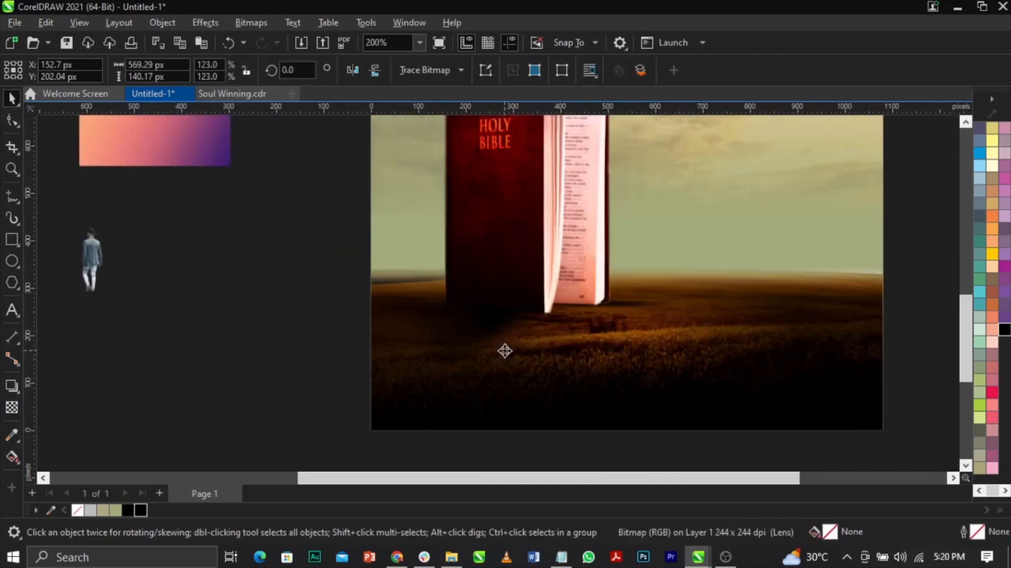
click(495, 340)
click(495, 340)
drag(582, 371, 621, 382)
drag(515, 347, 492, 361)
scroll(495, 348, up, 2)
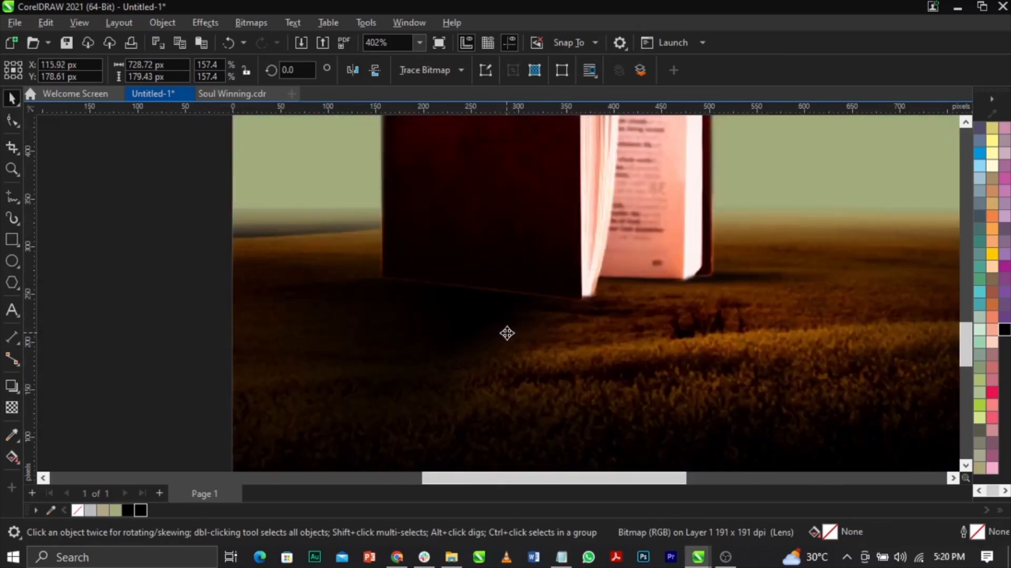
drag(506, 334, 510, 327)
scroll(490, 325, down, 4)
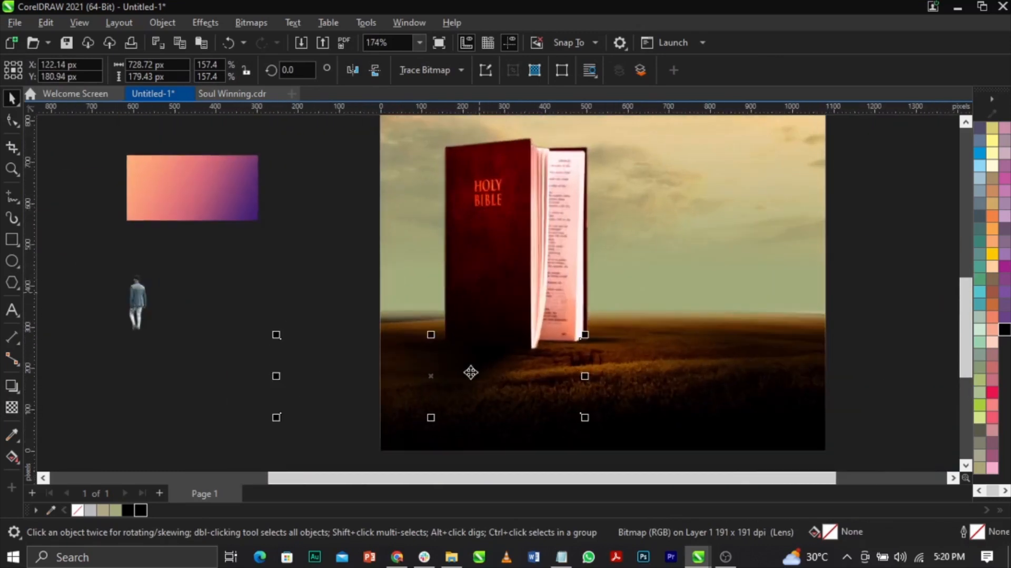
PowerClip the shadow bitmap inside the flyer's background frame and review the composition
right_click(470, 373)
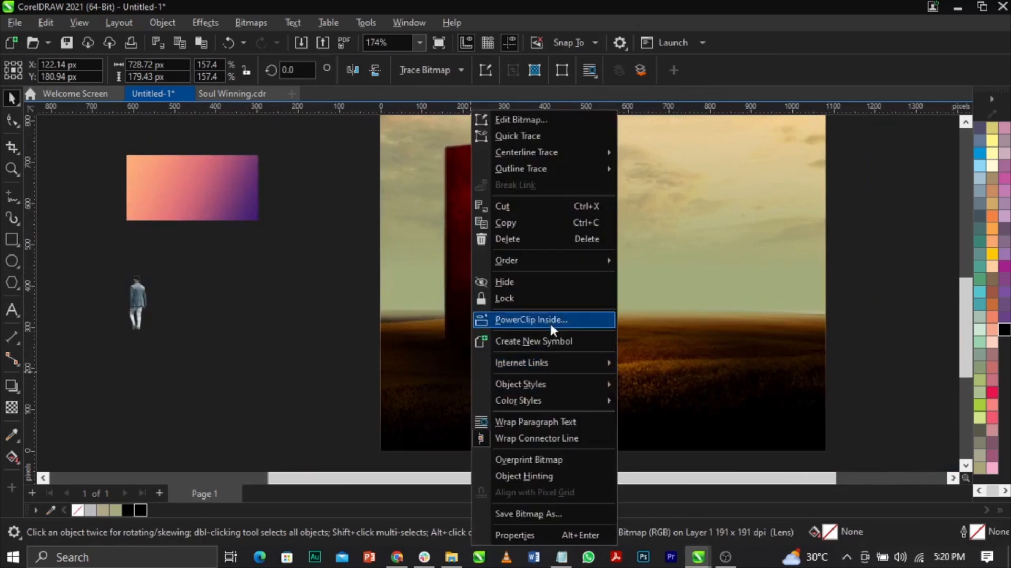
click(550, 321)
click(641, 428)
click(319, 410)
key(shift+F4)
key(F2)
drag(291, 187, 700, 457)
scroll(454, 333, up, 2)
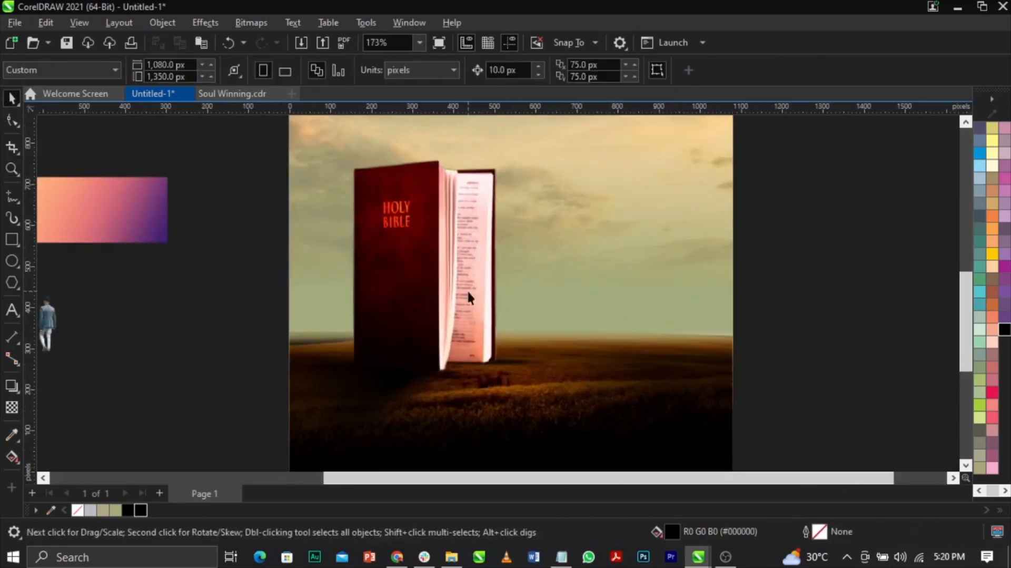
scroll(561, 397, down, 3)
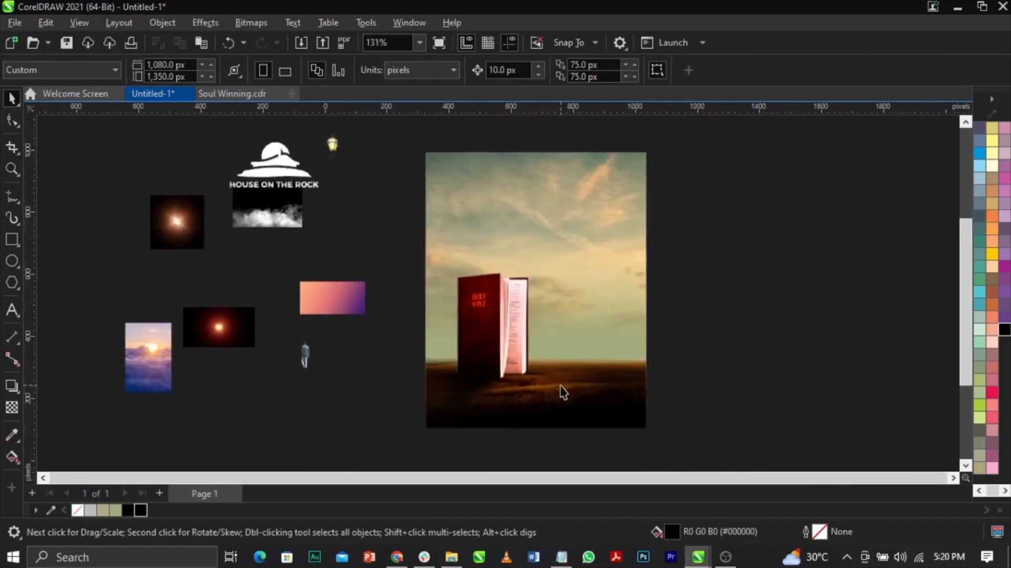
scroll(548, 352, up, 1)
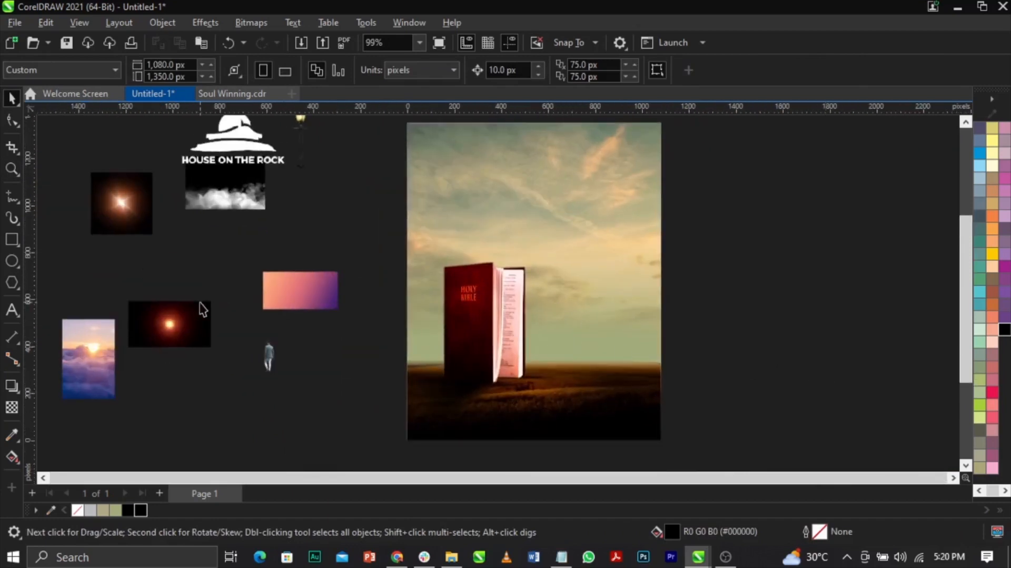
Move the smoke image down beside the flyer and PowerClip the Heaven sunset image inside the background frame
click(173, 331)
drag(240, 199, 255, 267)
click(99, 353)
right_click(99, 353)
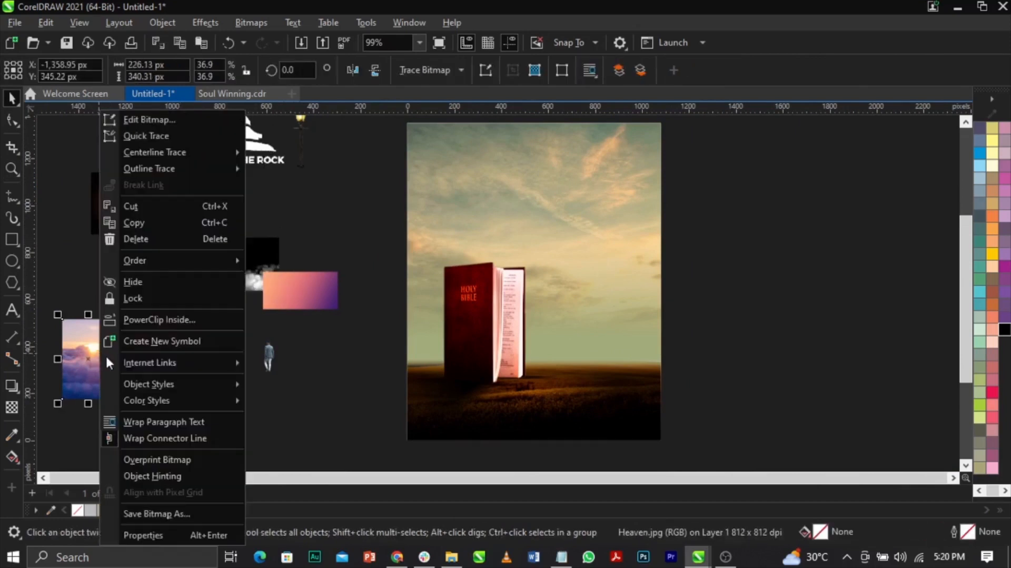
click(176, 323)
click(493, 198)
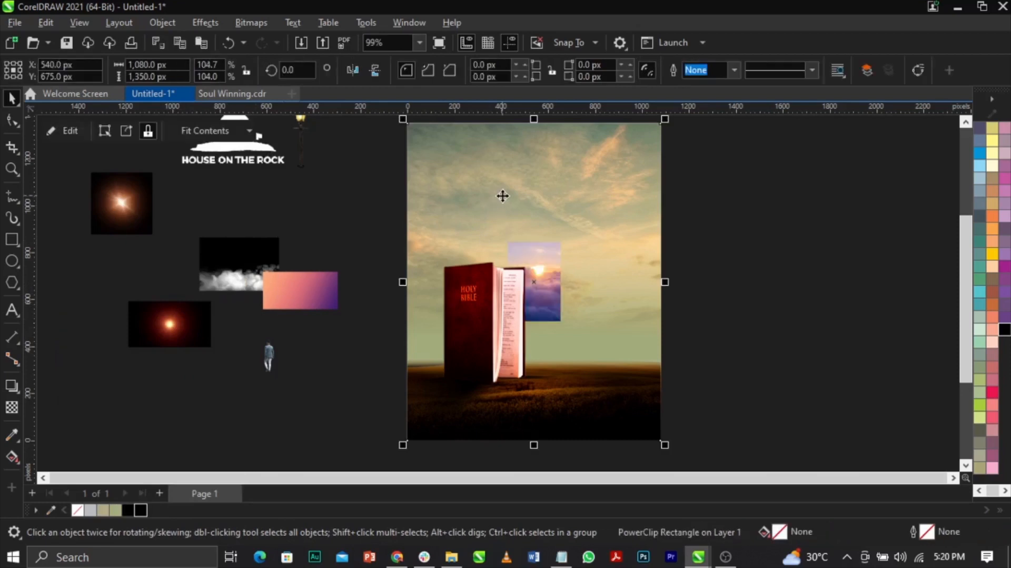
Edit the background's PowerClip contents and enlarge the Heaven image to about 1342 by 2020 px, covering the frame
right_click(502, 196)
click(558, 112)
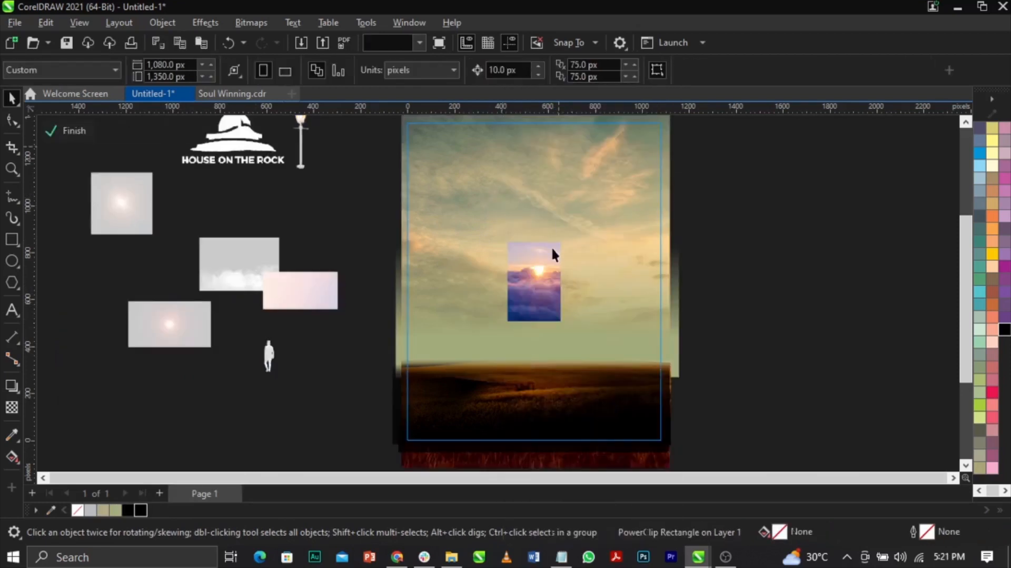
drag(565, 238, 696, 70)
drag(561, 303, 558, 349)
Convert the Heaven image to 8-bit grayscale mode
click(12, 407)
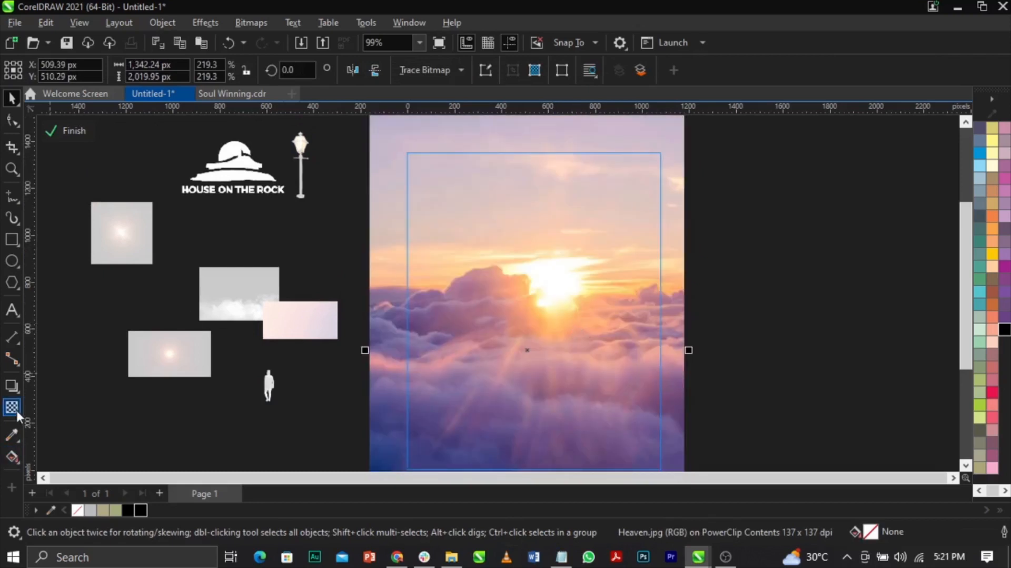
click(252, 26)
mouse_move(260, 150)
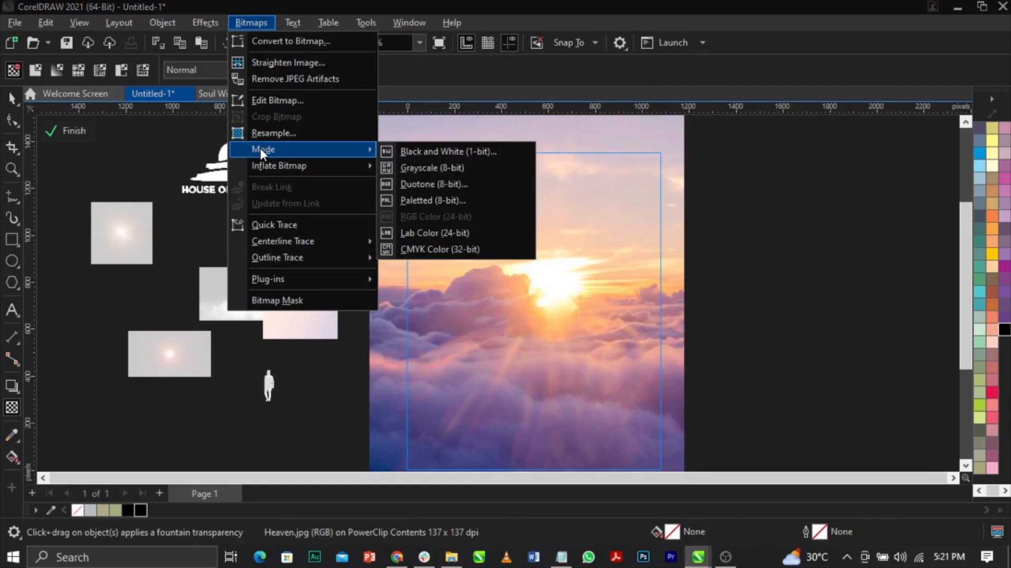
click(462, 172)
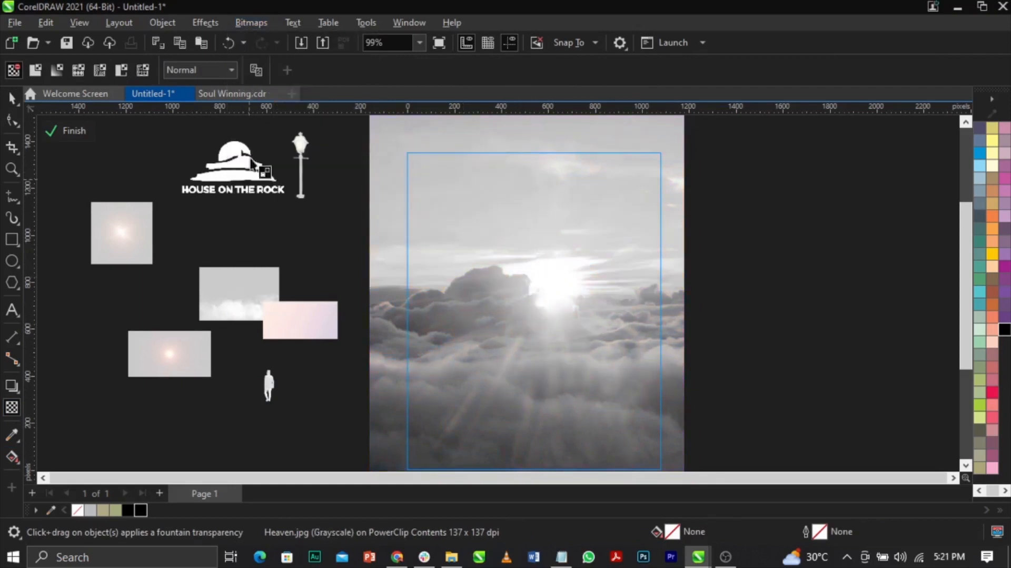
Try the Overlay merge mode on the grayscale Heaven image and settle on Soft Light
click(221, 70)
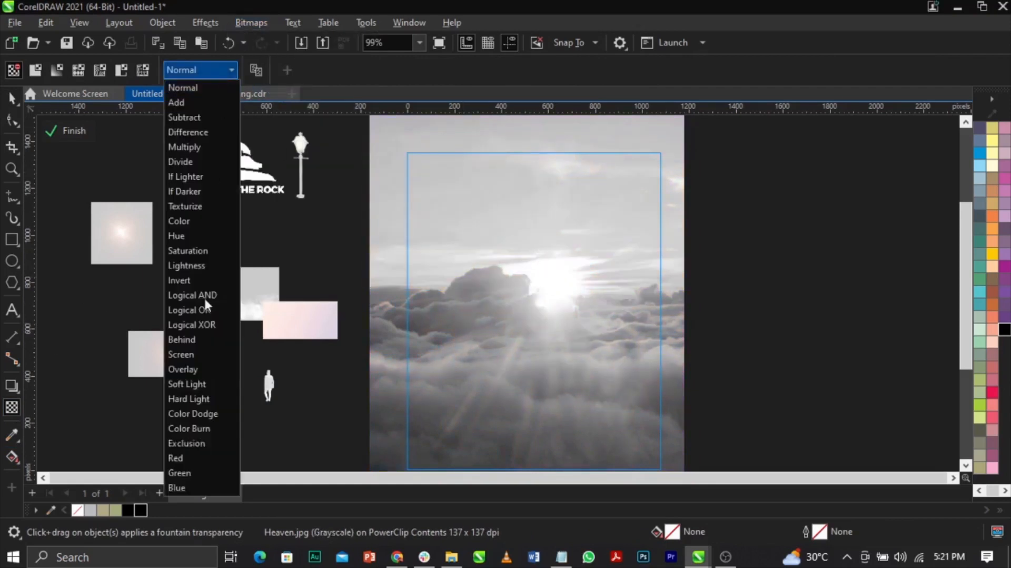
click(207, 368)
click(198, 74)
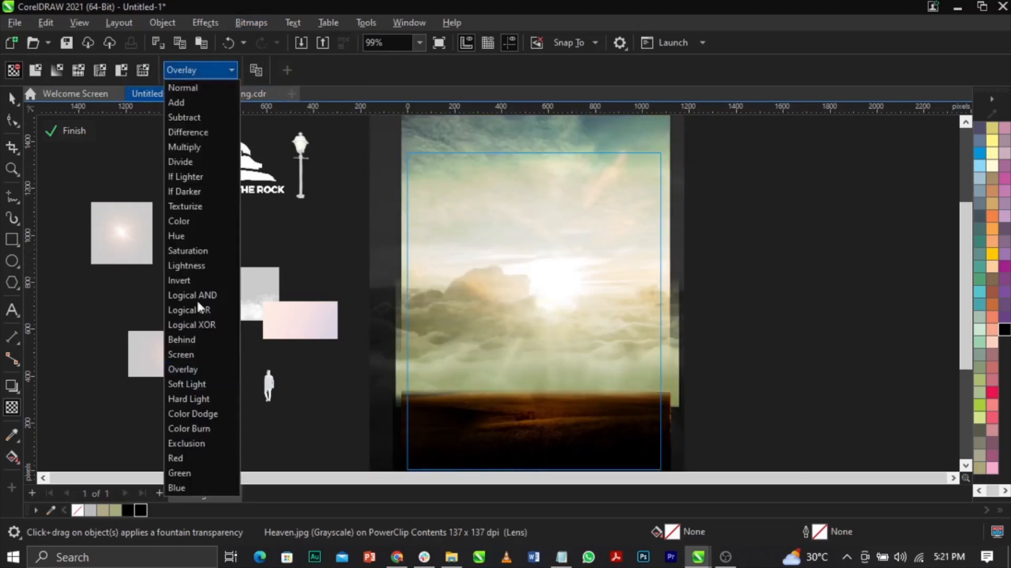
click(211, 383)
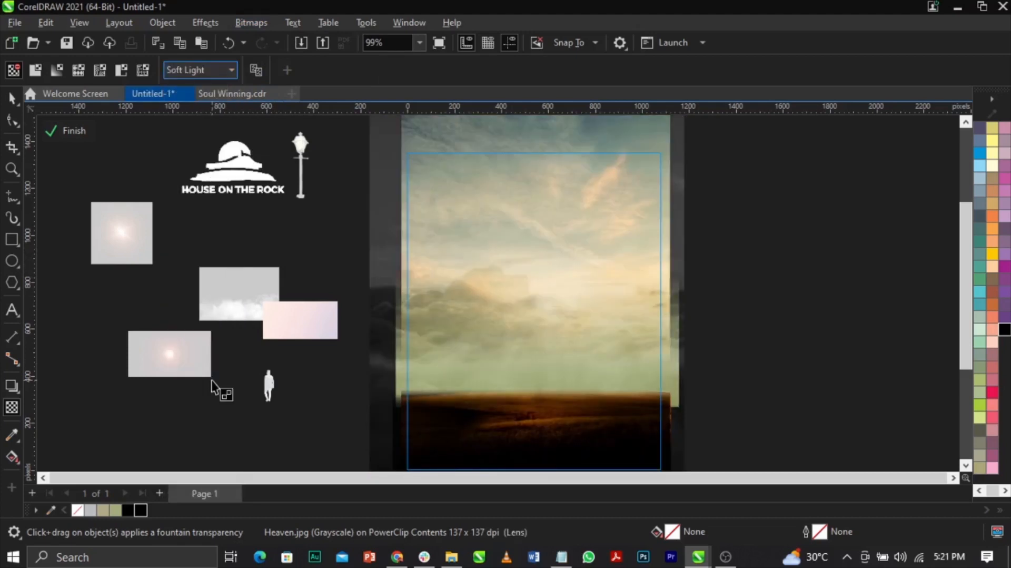
Try the Screen, Hard Light and Color Dodge merge modes on the Heaven image and settle on Overlay
click(211, 71)
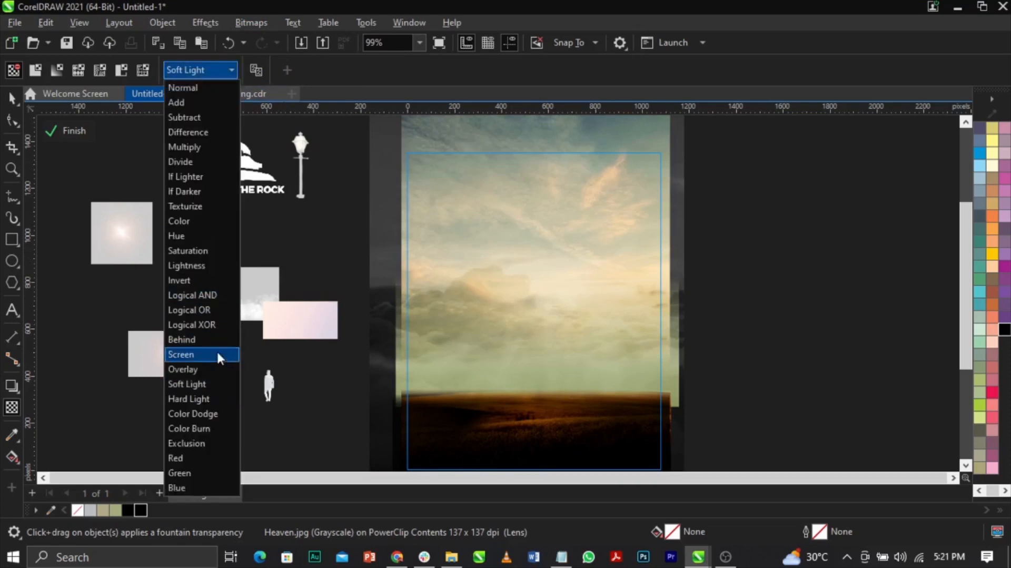
click(217, 355)
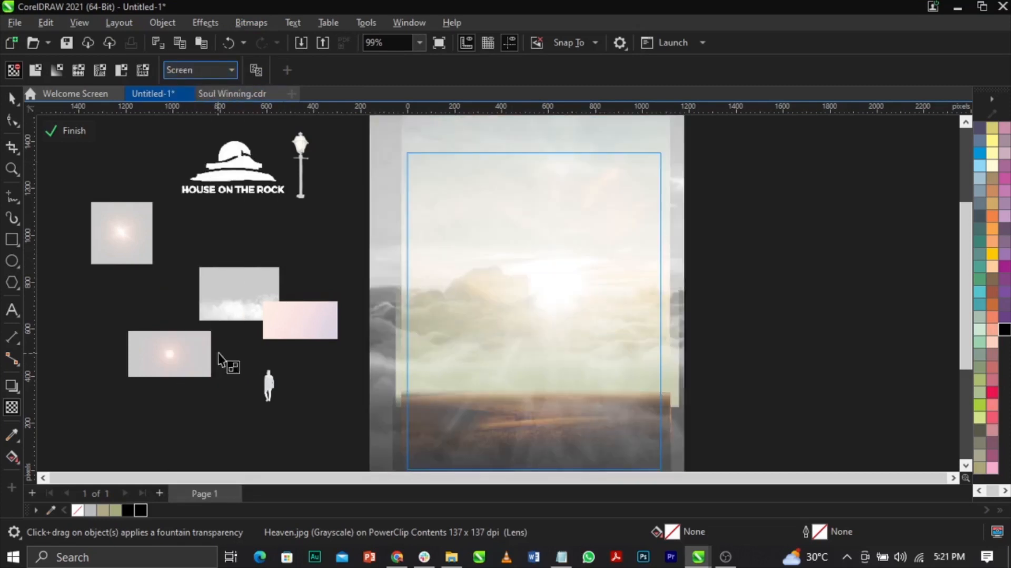
click(208, 70)
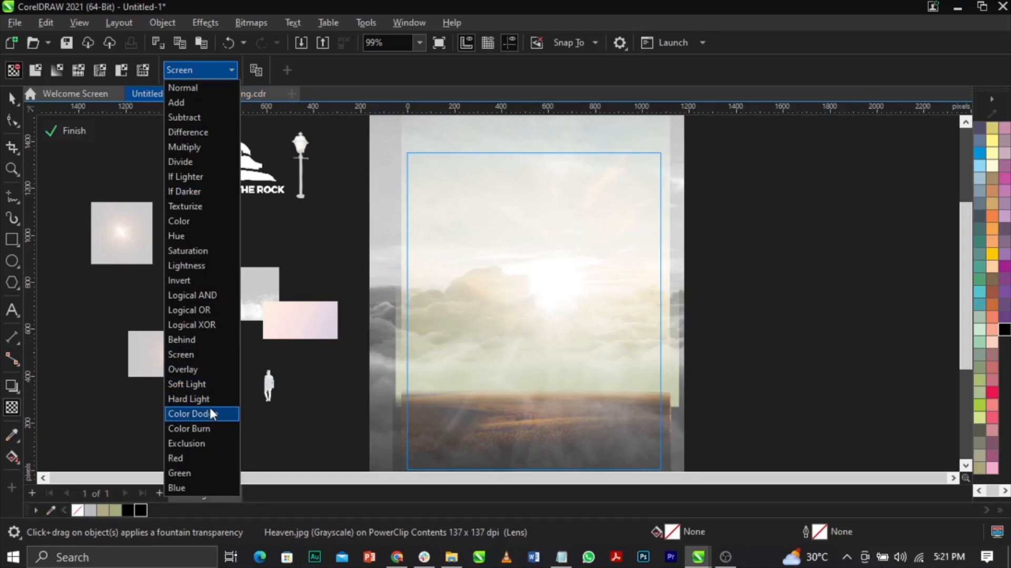
click(210, 399)
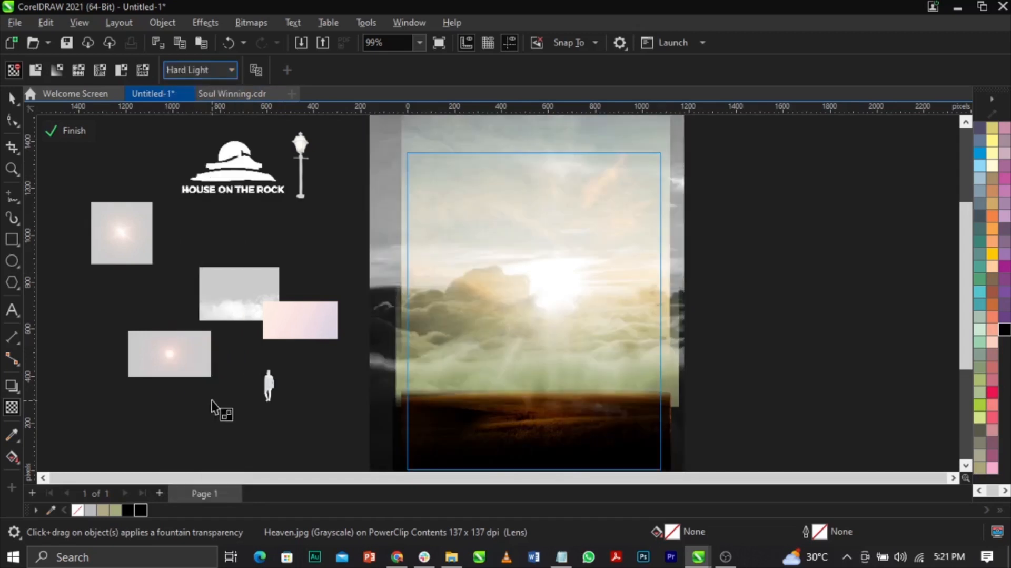
click(220, 70)
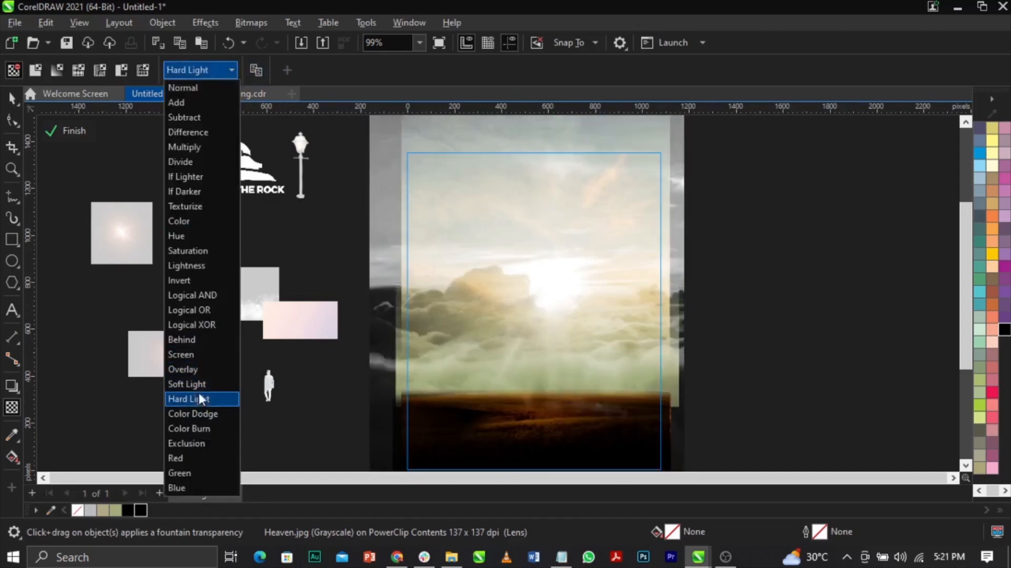
click(204, 412)
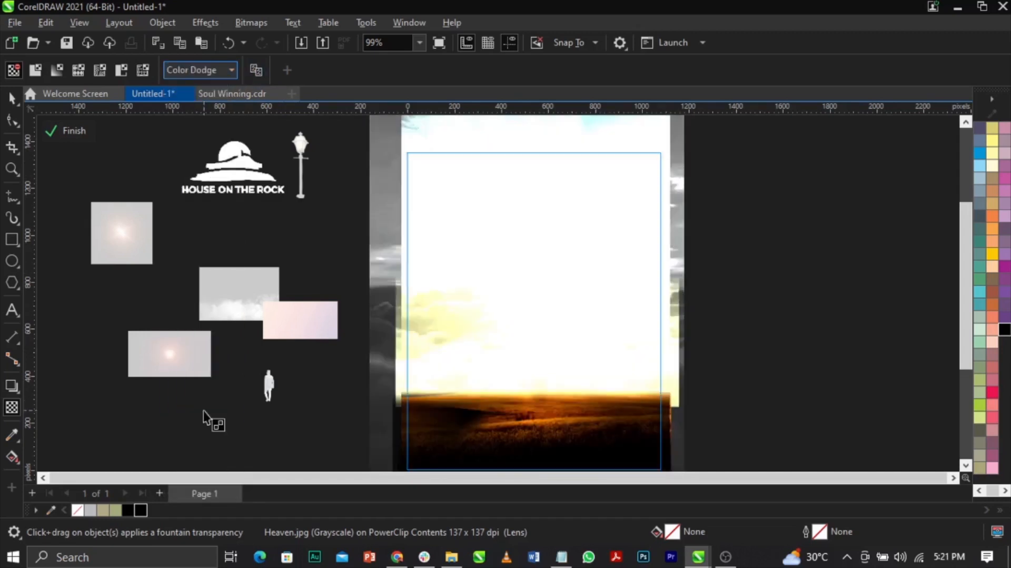
click(198, 70)
click(204, 367)
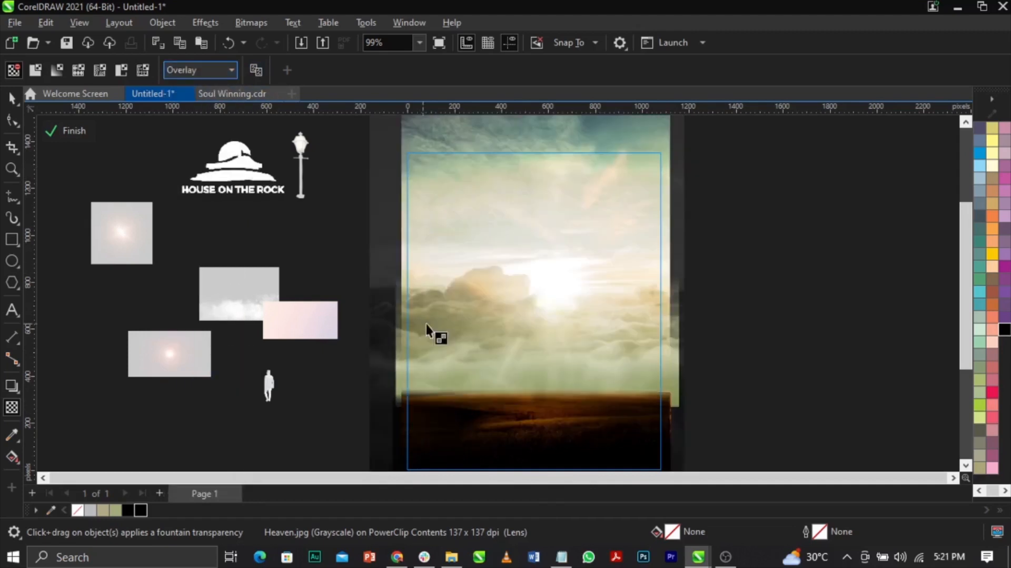
Enlarge the Heaven image to about 1576 by 2372 px and reposition it over the sky inside the PowerClip
scroll(530, 292, down, 2)
key(space)
drag(549, 260, 621, 256)
drag(597, 295, 570, 305)
drag(632, 194, 666, 164)
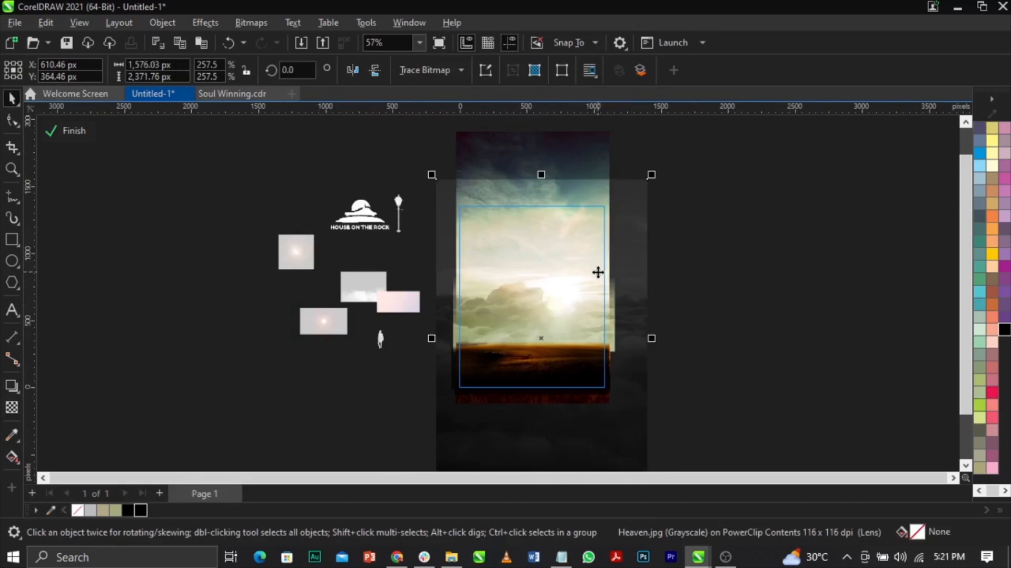
drag(599, 273, 598, 270)
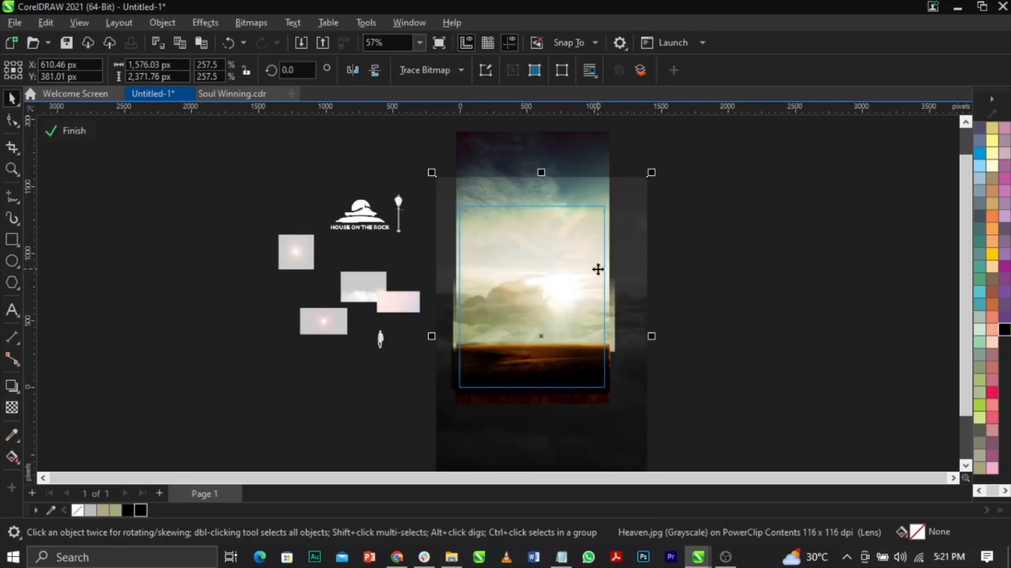
drag(598, 269, 591, 274)
Apply a uniform transparency of 85 to the Heaven image and shift it slightly over the background
click(11, 407)
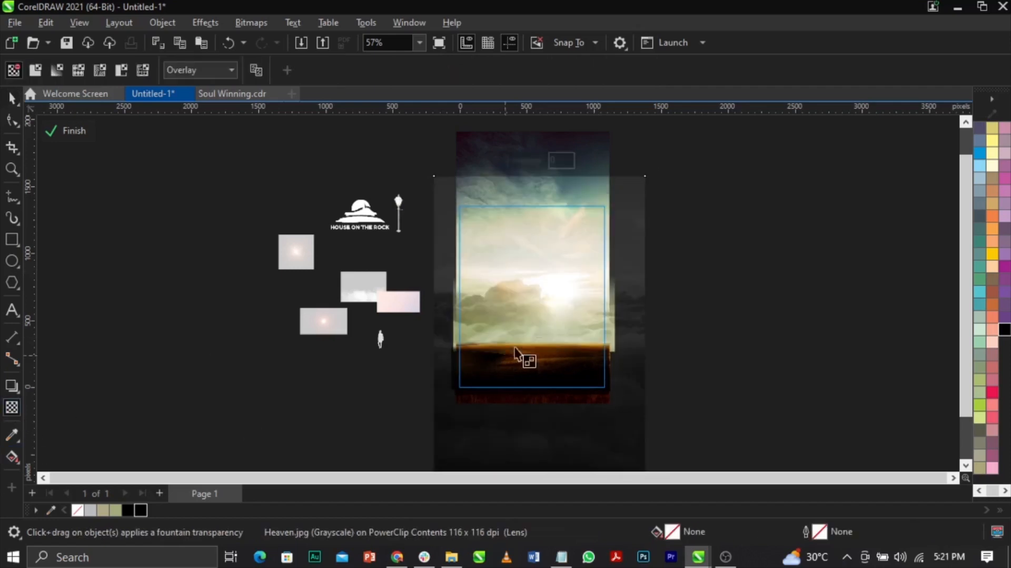
scroll(548, 274, down, 2)
drag(534, 394, 544, 395)
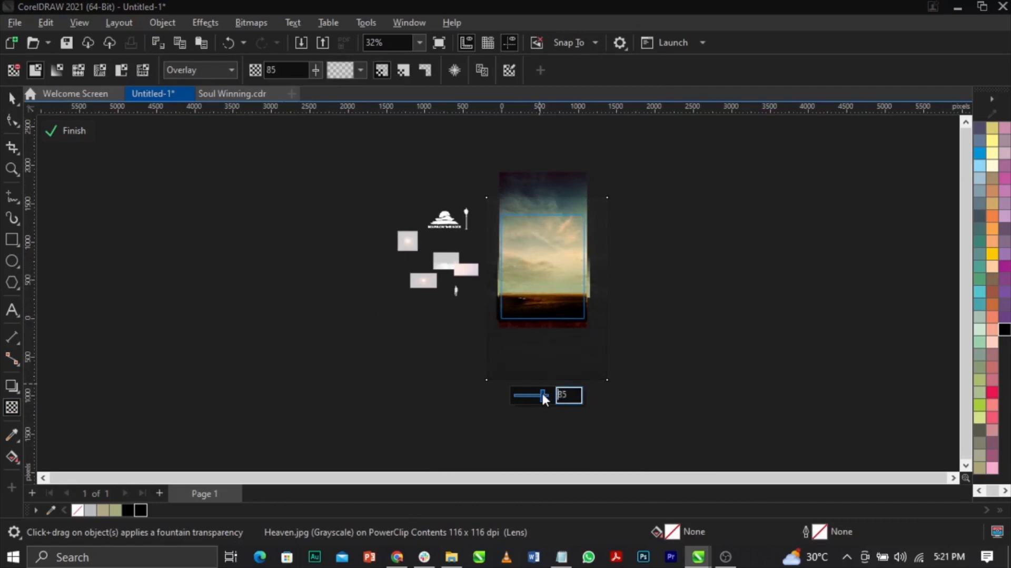
scroll(554, 269, up, 5)
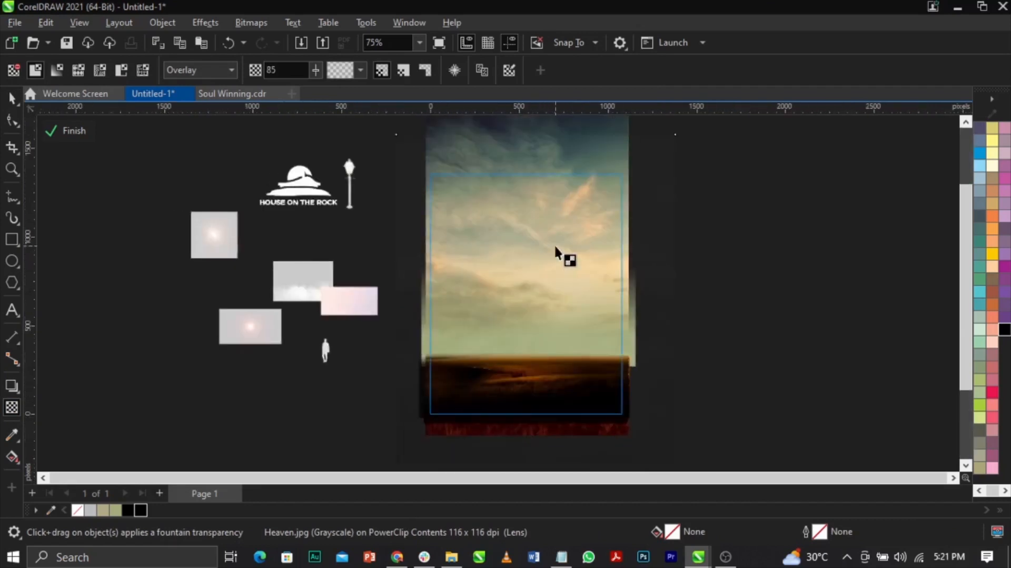
scroll(574, 260, down, 2)
key(space)
drag(564, 295, 571, 298)
ctrl+click(827, 229)
scroll(592, 223, up, 1)
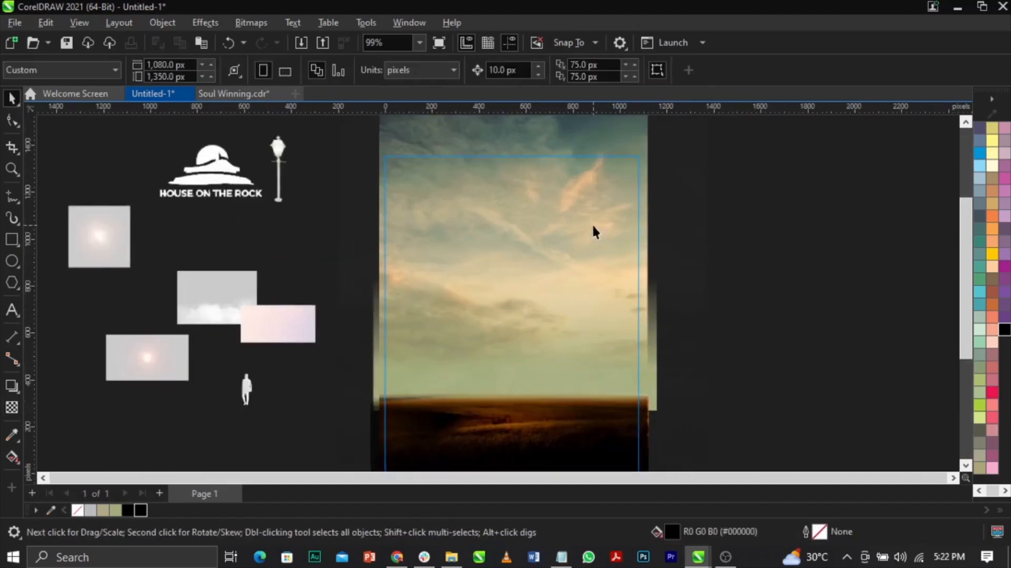
Draw a rectangle about 1137 by 1266 px over the sky and upper field inside the PowerClip
click(592, 223)
scroll(591, 224, down, 2)
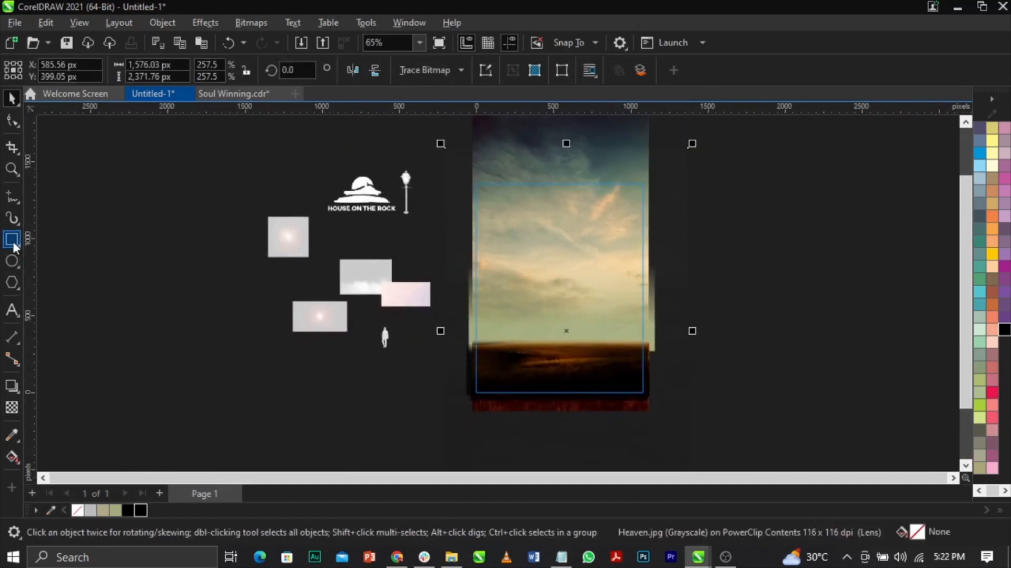
click(12, 241)
drag(472, 168, 648, 363)
key(space)
scroll(584, 264, up, 1)
scroll(586, 264, down, 2)
scroll(591, 218, up, 1)
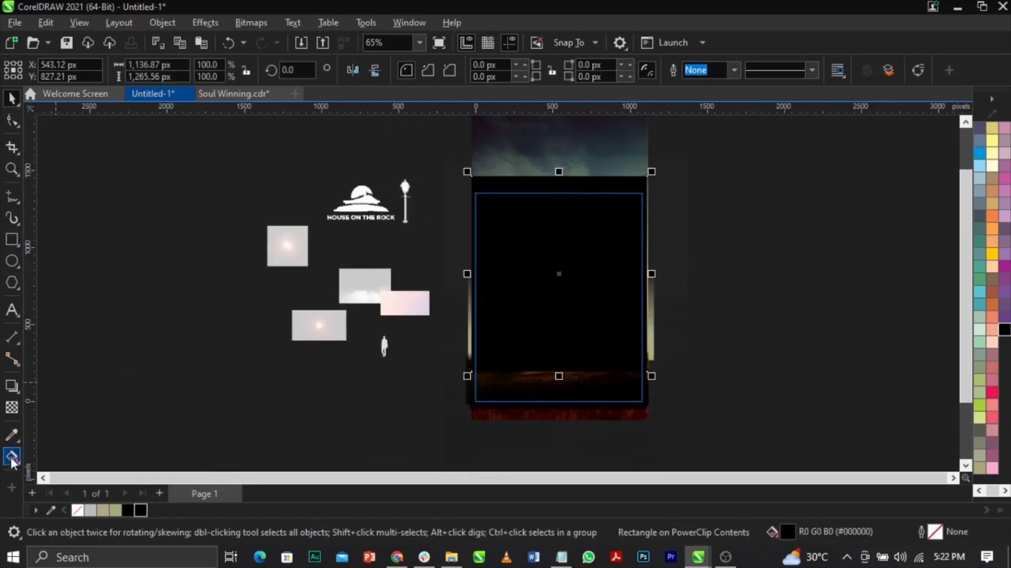
Sample the dark teal #2D3C3D from the upper sky and fill the new rectangle with it
click(12, 435)
scroll(608, 163, down, 1)
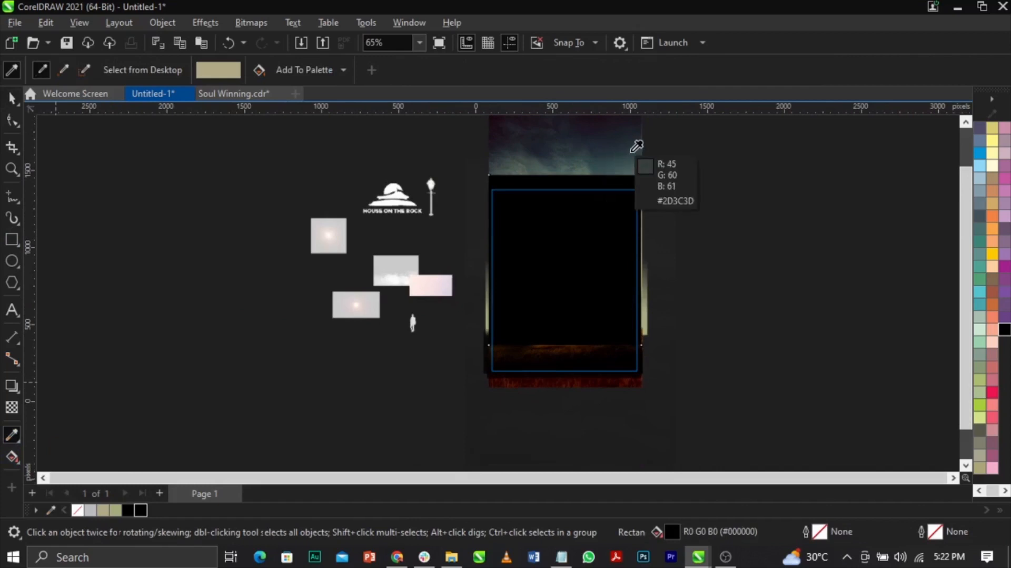
scroll(632, 144, down, 1)
click(633, 150)
click(579, 269)
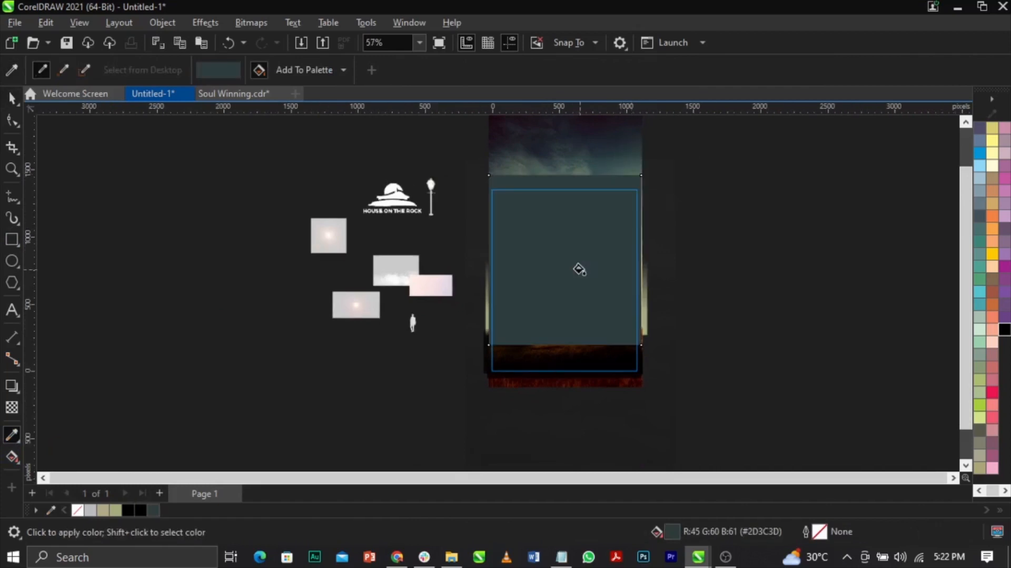
key(space)
Set the teal rectangle's merge mode to Overlay and reorder it to one level above the rearmost object
scroll(582, 223, up, 3)
click(11, 407)
click(206, 78)
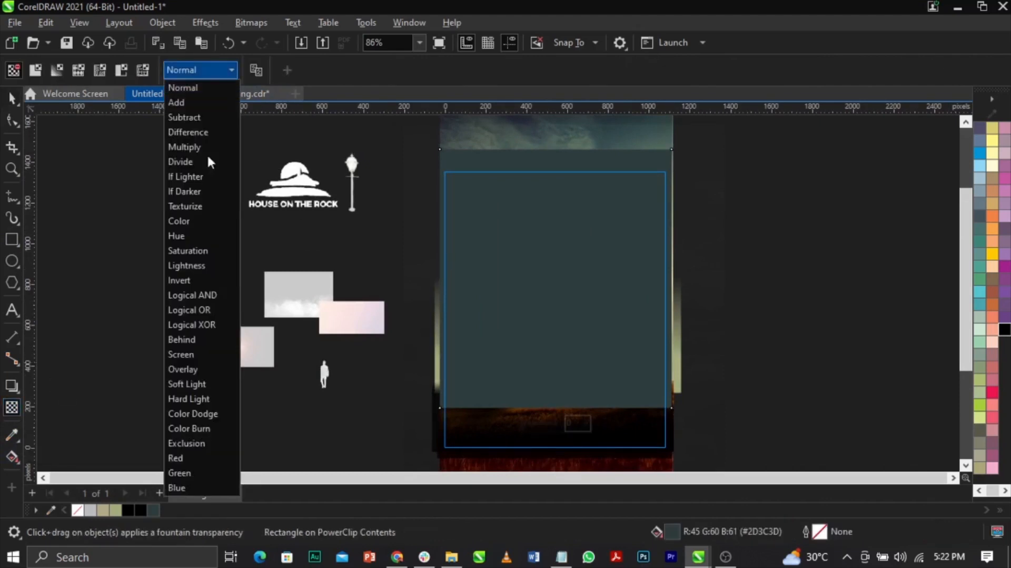
click(212, 370)
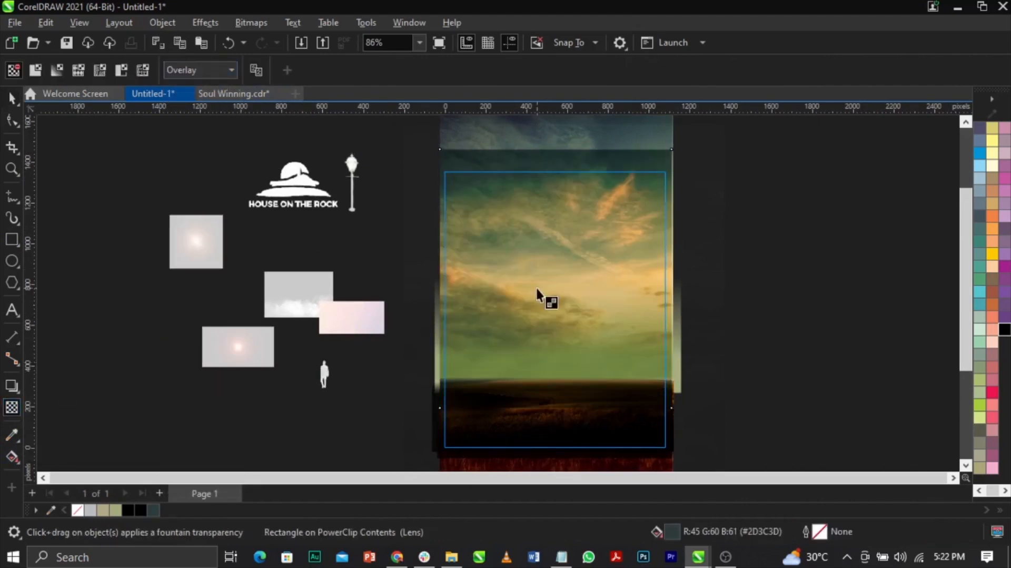
key(space)
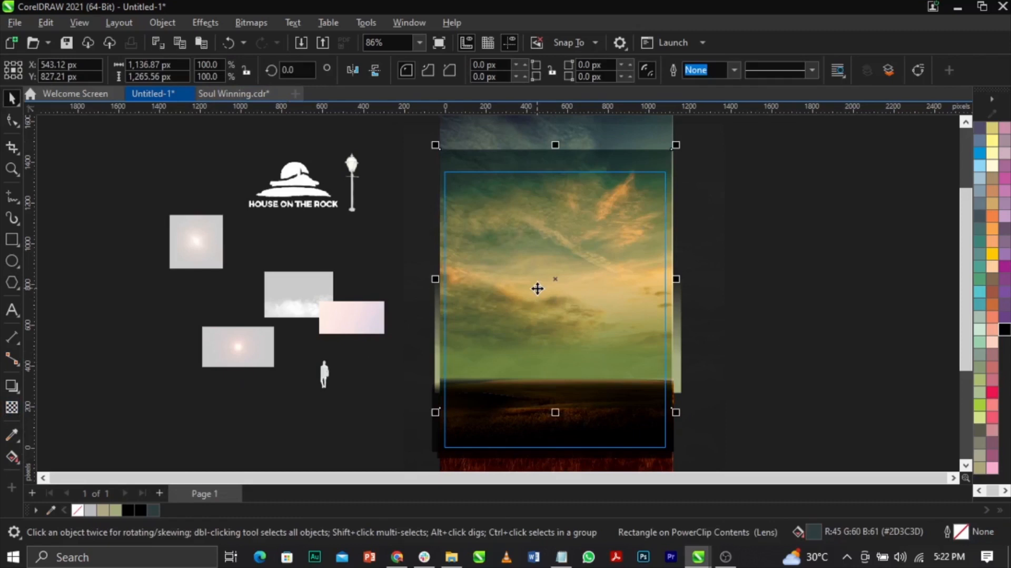
key(shift+Page_Down)
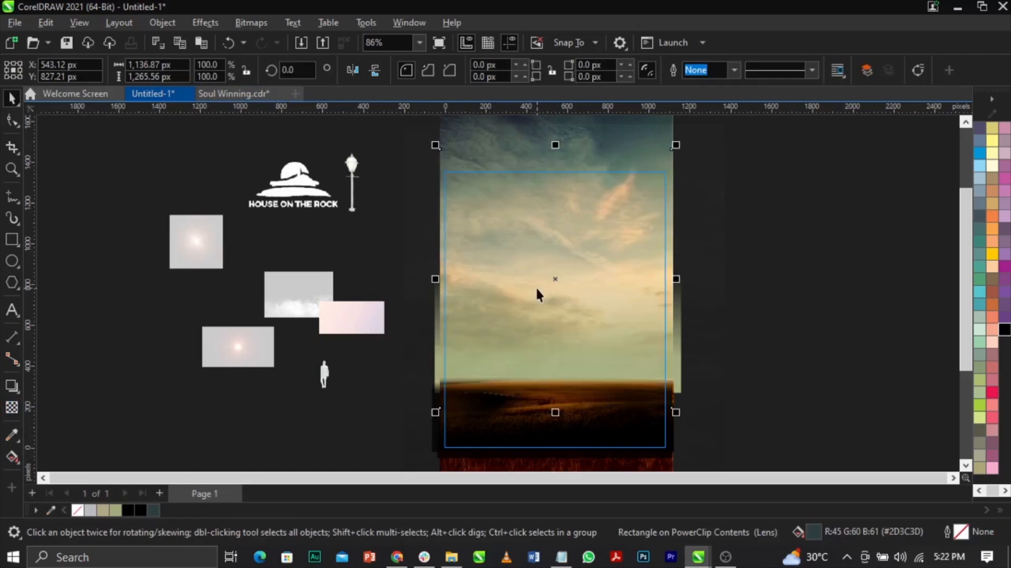
key(ctrl+Page_Up)
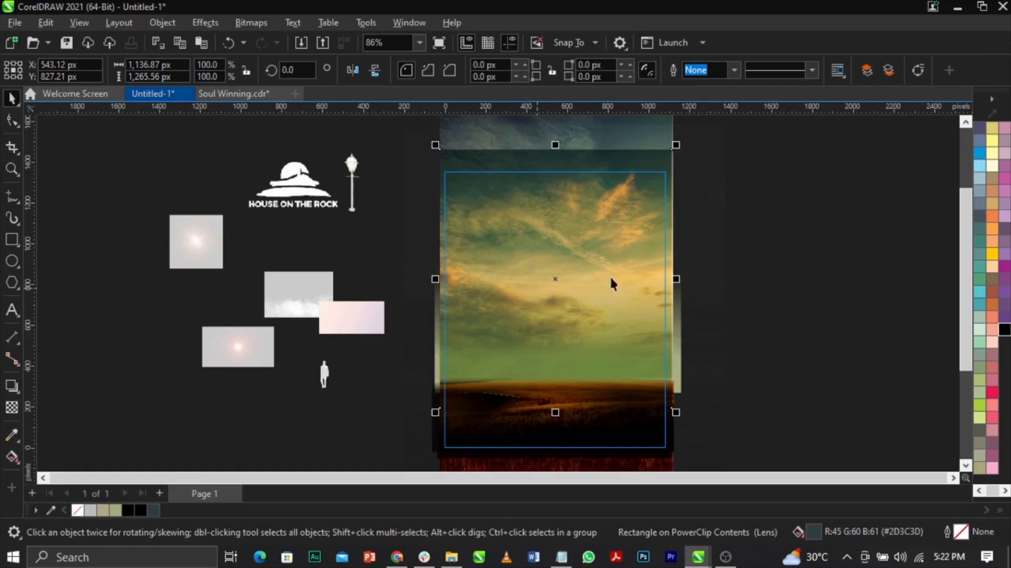
Set the Heaven image's transparency to 66 and finish editing the PowerClip contents
click(716, 245)
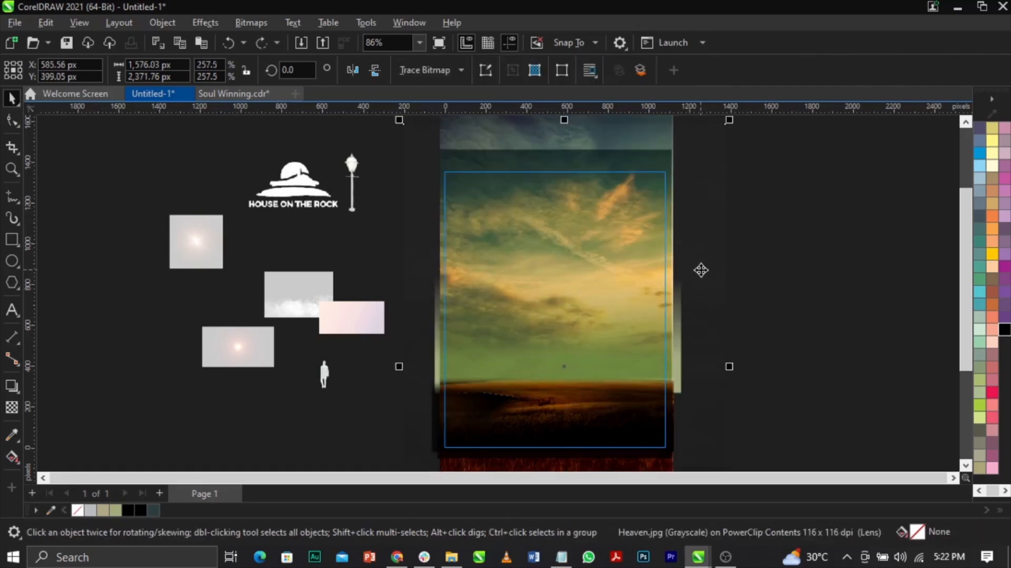
click(12, 407)
scroll(603, 243, down, 3)
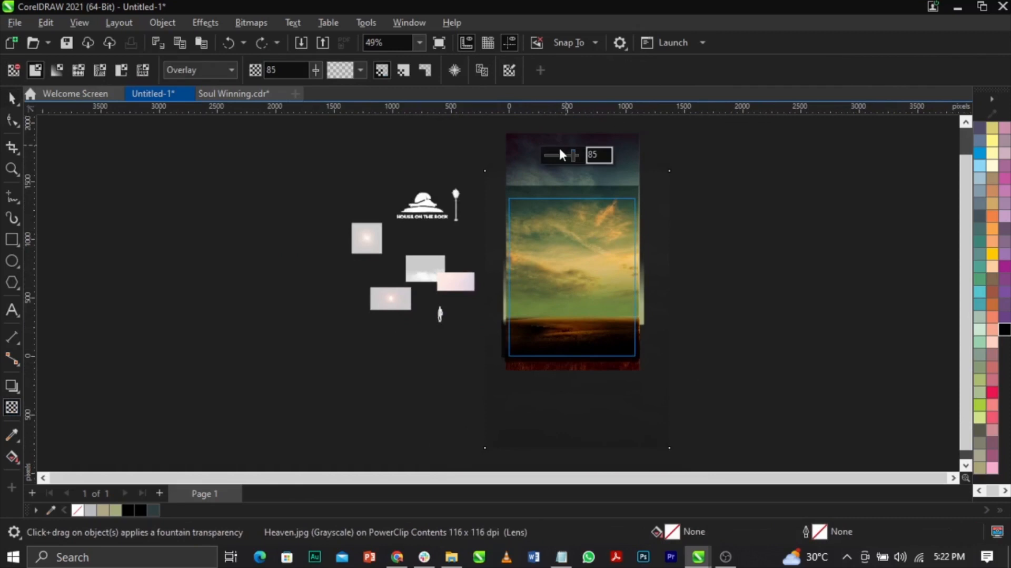
drag(564, 157, 568, 153)
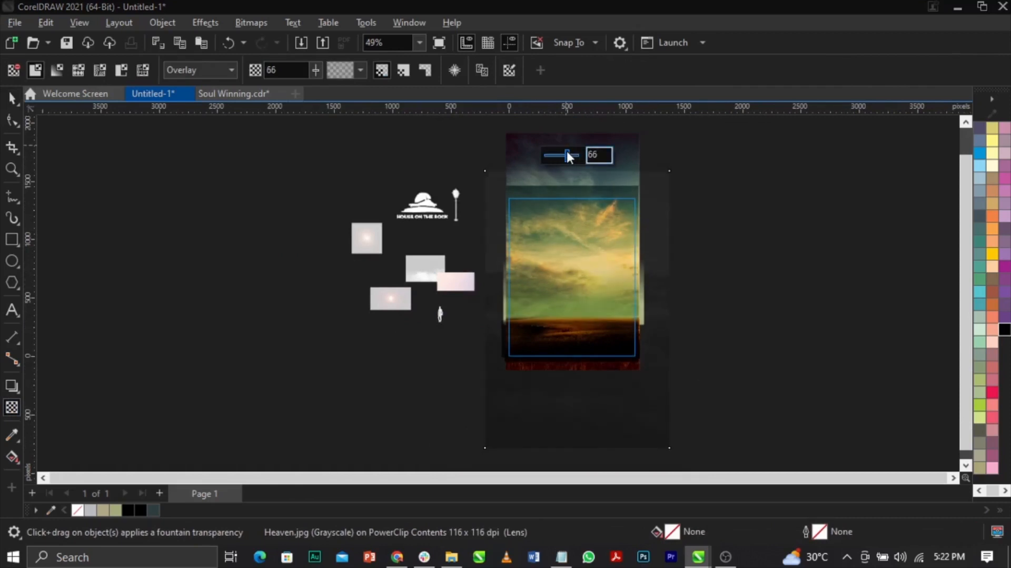
key(space)
click(724, 248)
ctrl+click(724, 248)
scroll(622, 238, up, 2)
click(768, 264)
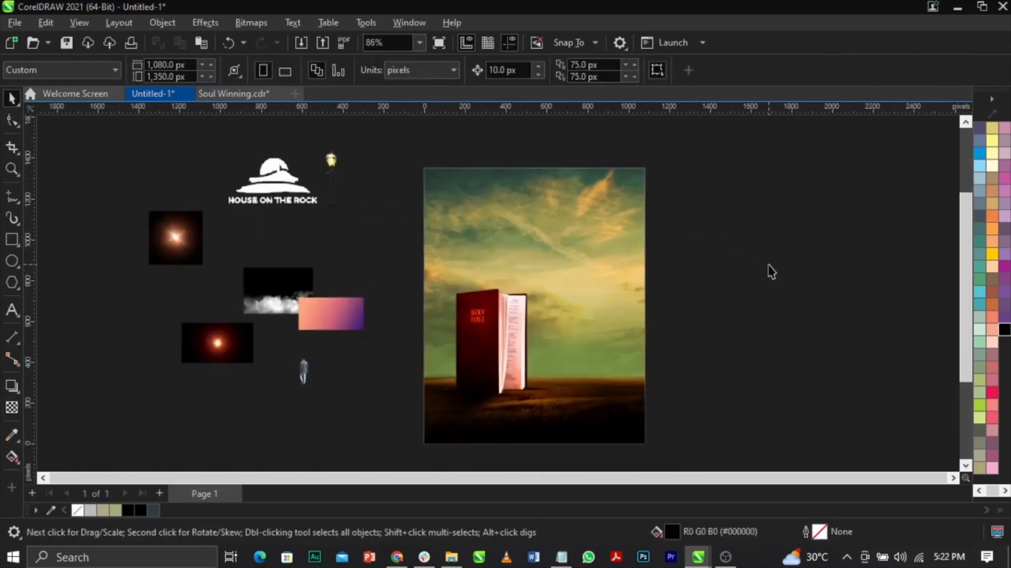
scroll(580, 261, down, 1)
scroll(535, 261, up, 1)
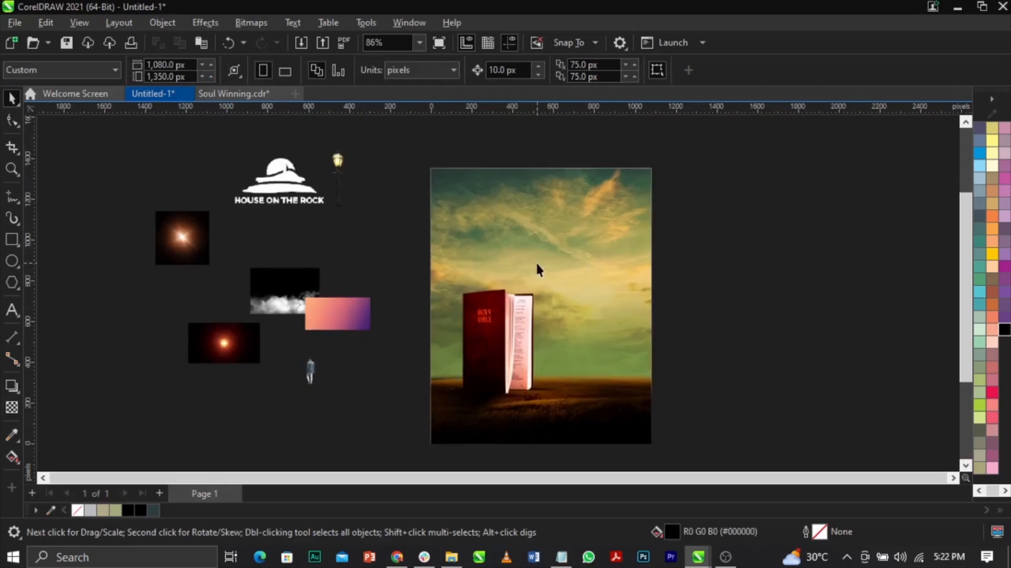
Reopen the background's PowerClip contents, start the Tone Curve adjustment on the background.jpg sky image and reset its curve
click(630, 232)
ctrl+click(640, 147)
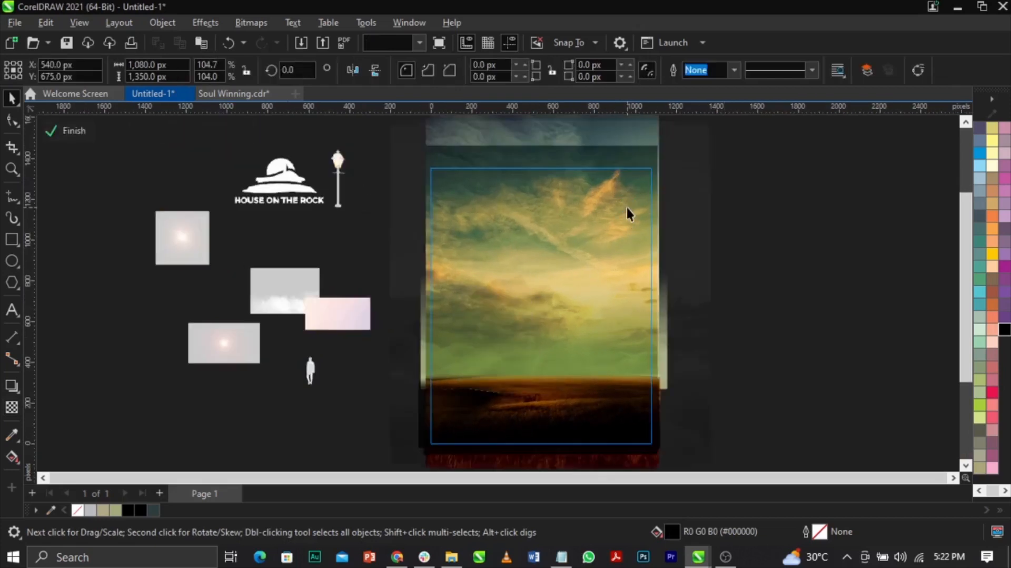
scroll(606, 255, down, 2)
drag(609, 162, 640, 200)
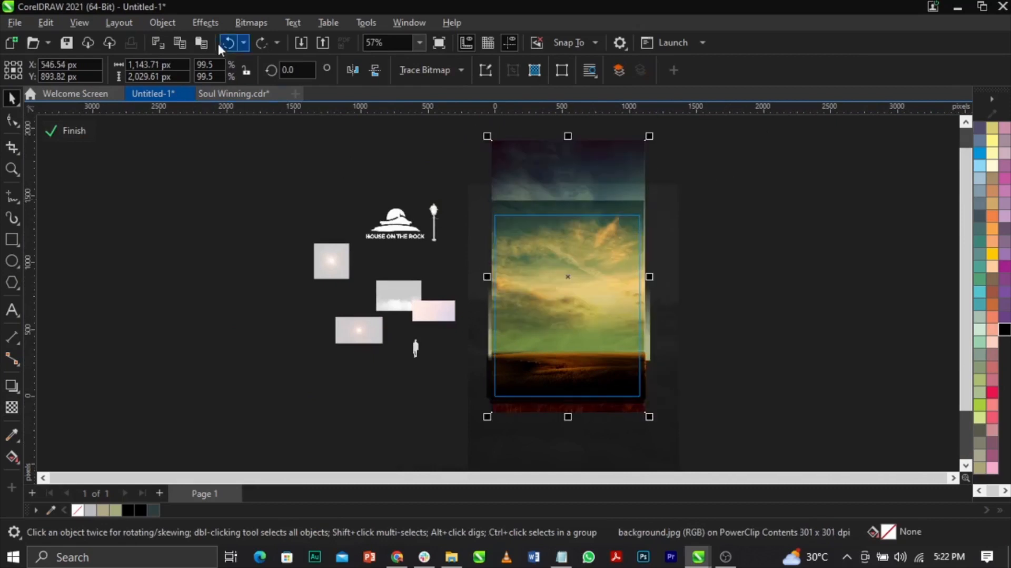
click(209, 23)
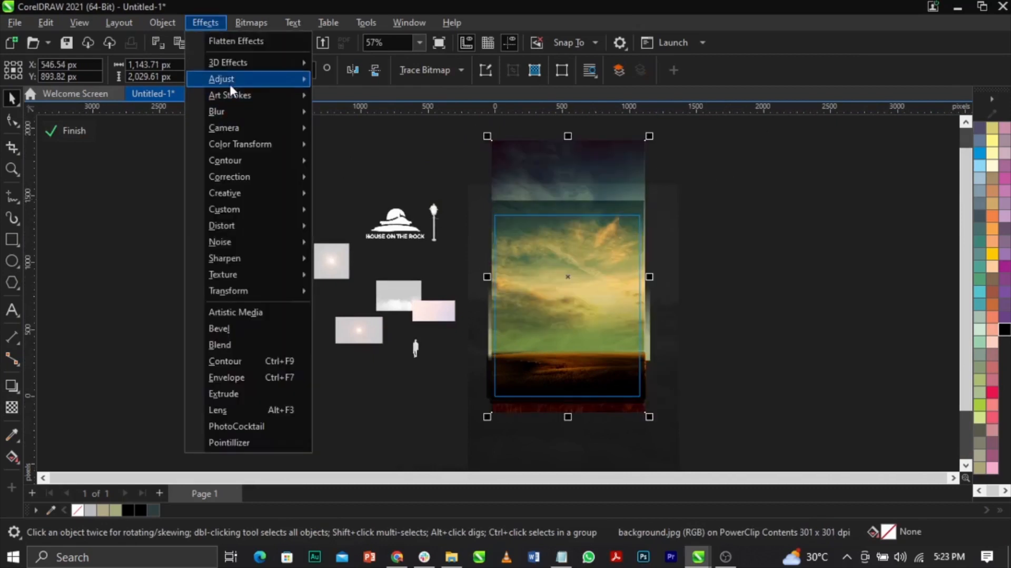
mouse_move(231, 86)
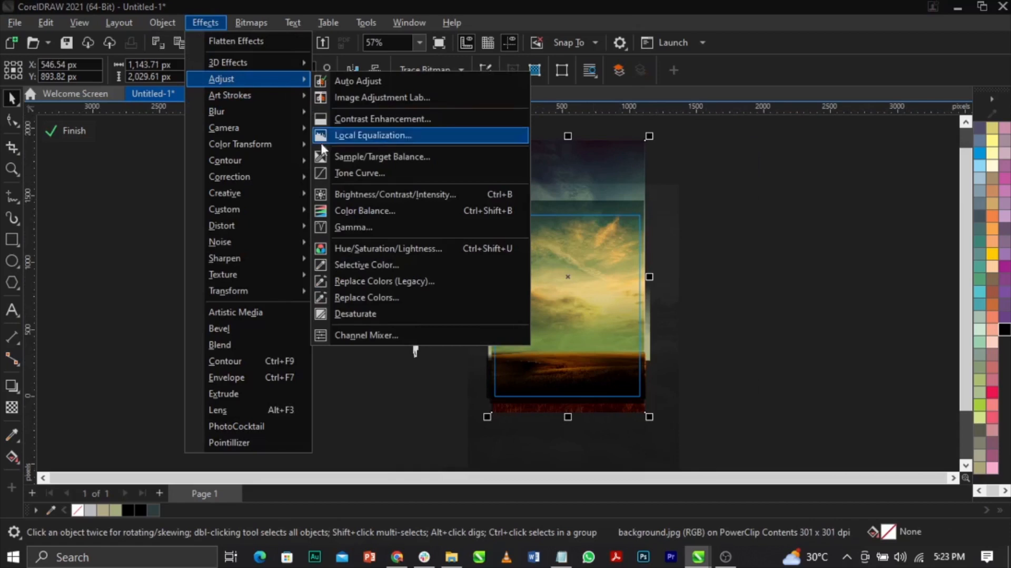
click(339, 172)
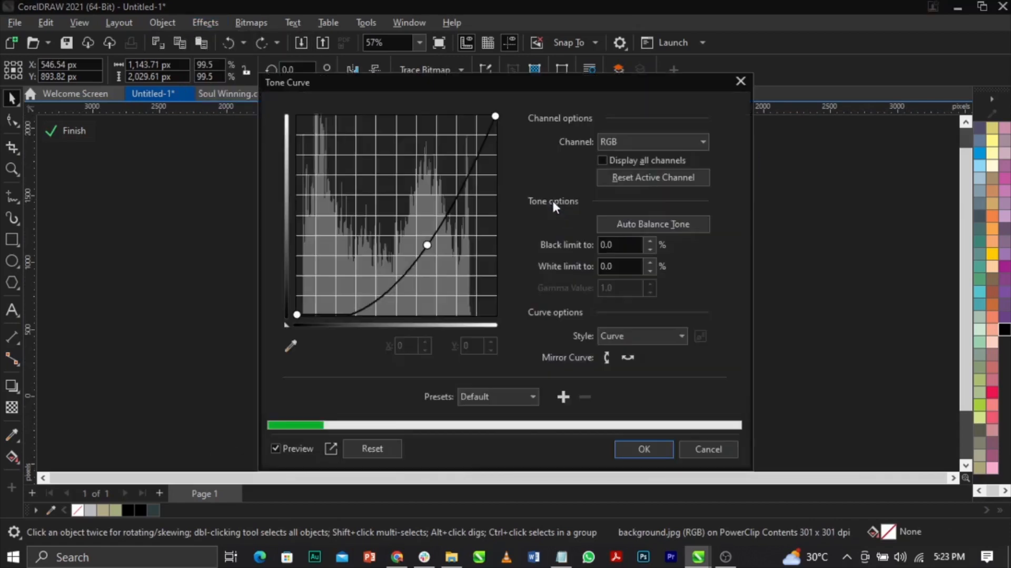
drag(566, 84, 295, 40)
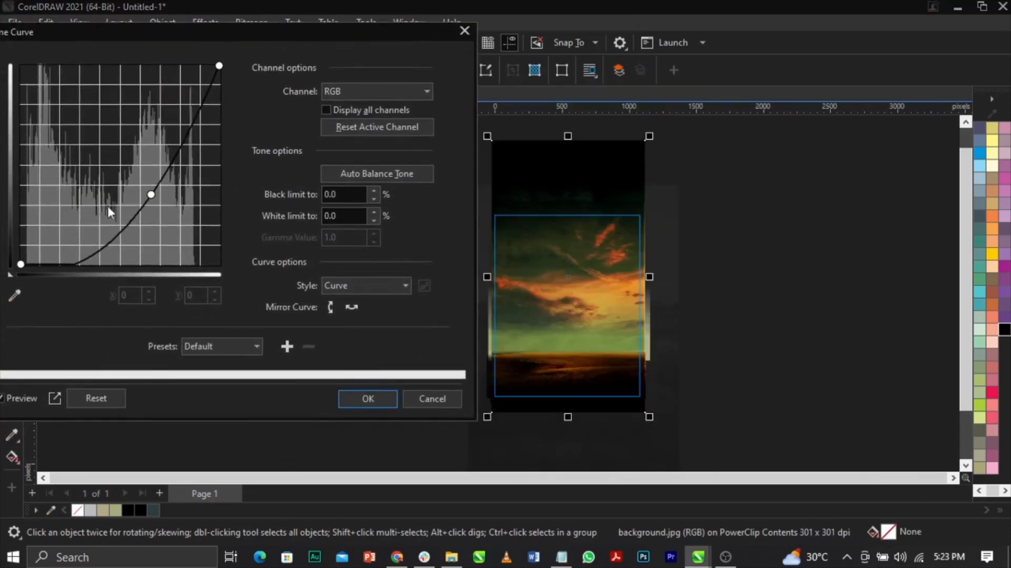
click(80, 402)
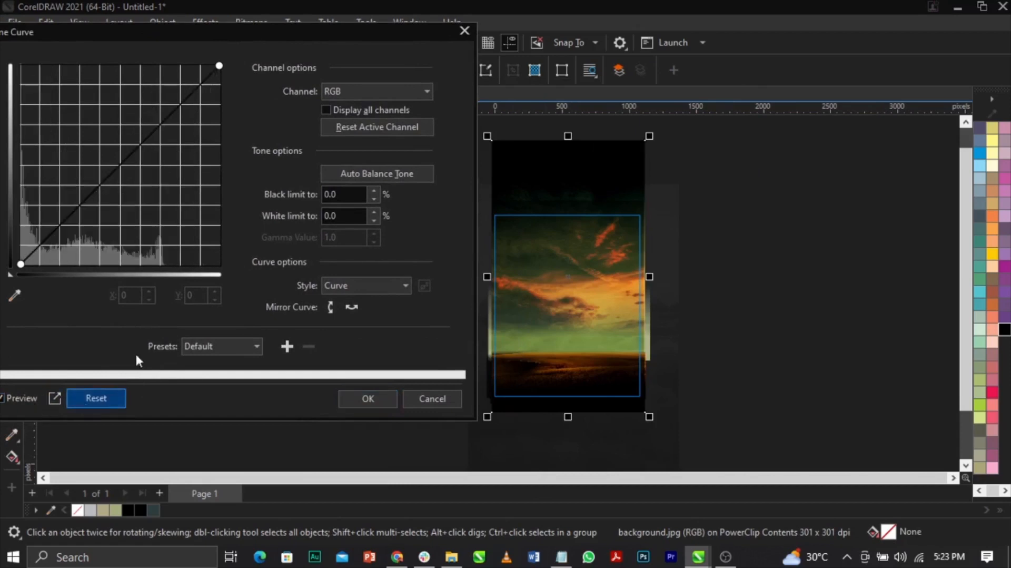
Lower the curve's midtones, reduce its white end point to 239, apply the adjustment and finish editing the PowerClip
drag(120, 166, 134, 182)
mouse_move(219, 67)
mouse_down()
mouse_move(219, 88)
mouse_move(220, 78)
mouse_up()
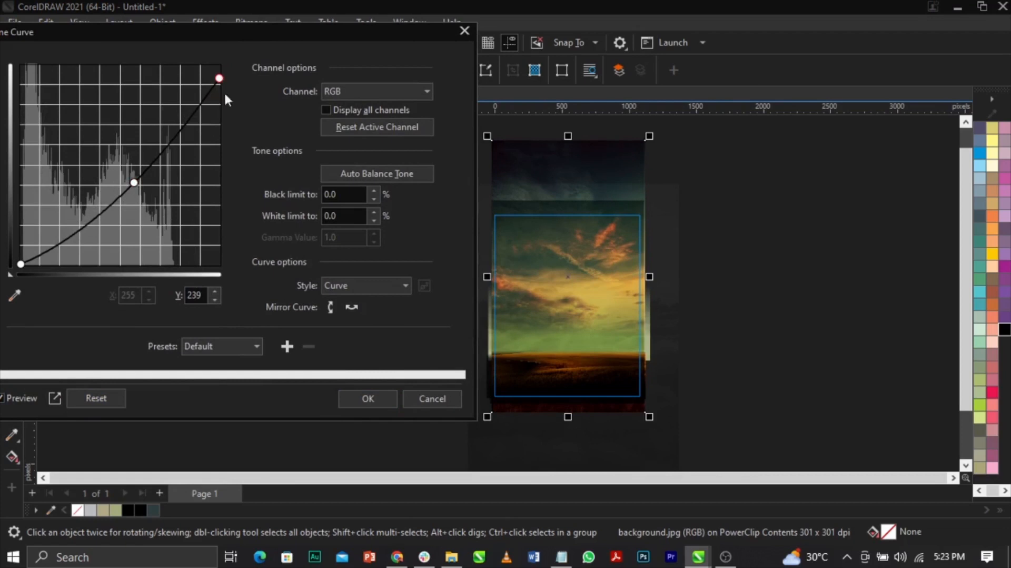
click(367, 398)
click(759, 357)
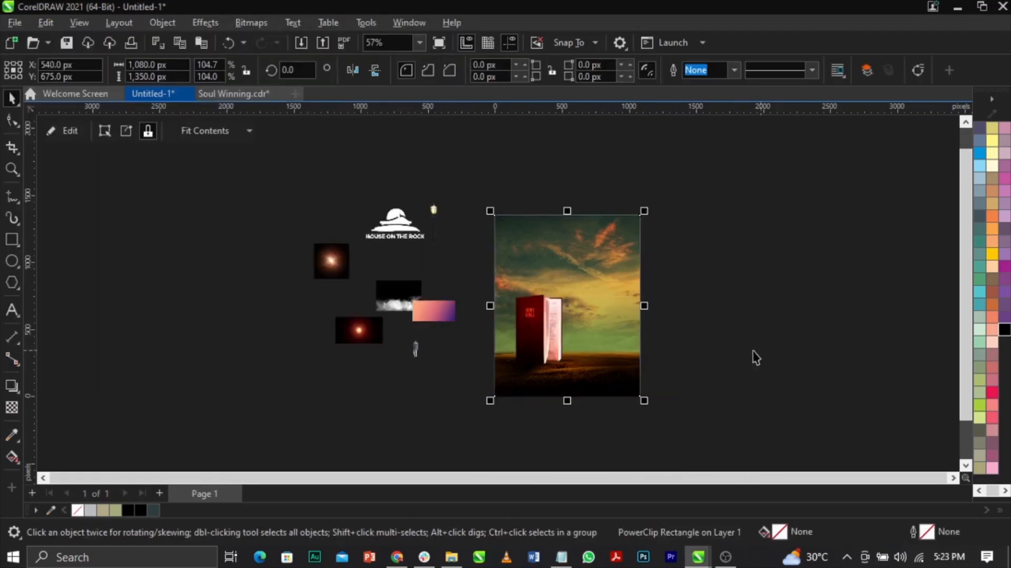
scroll(631, 320, up, 2)
key(Escape)
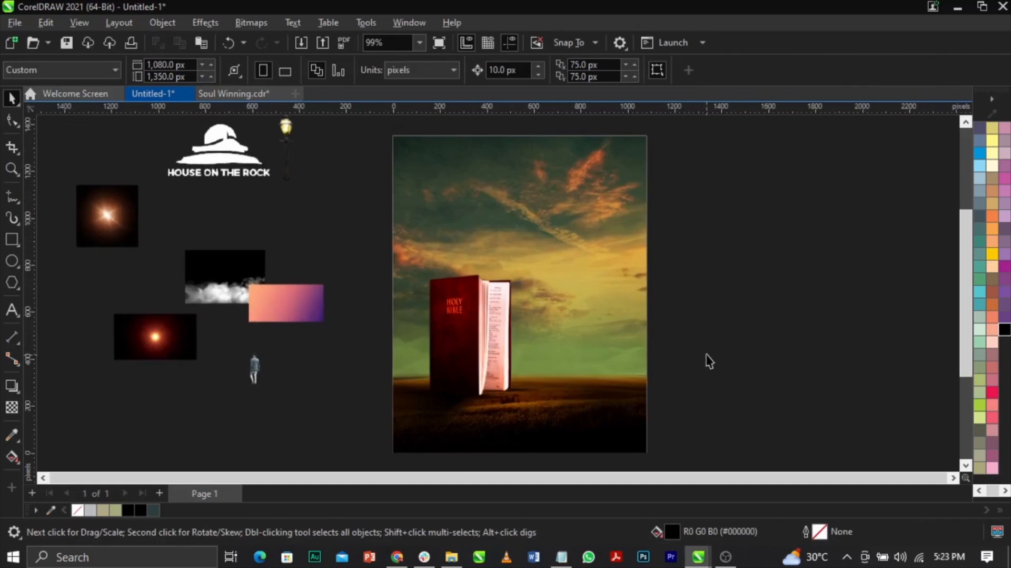
scroll(570, 315, left, 1)
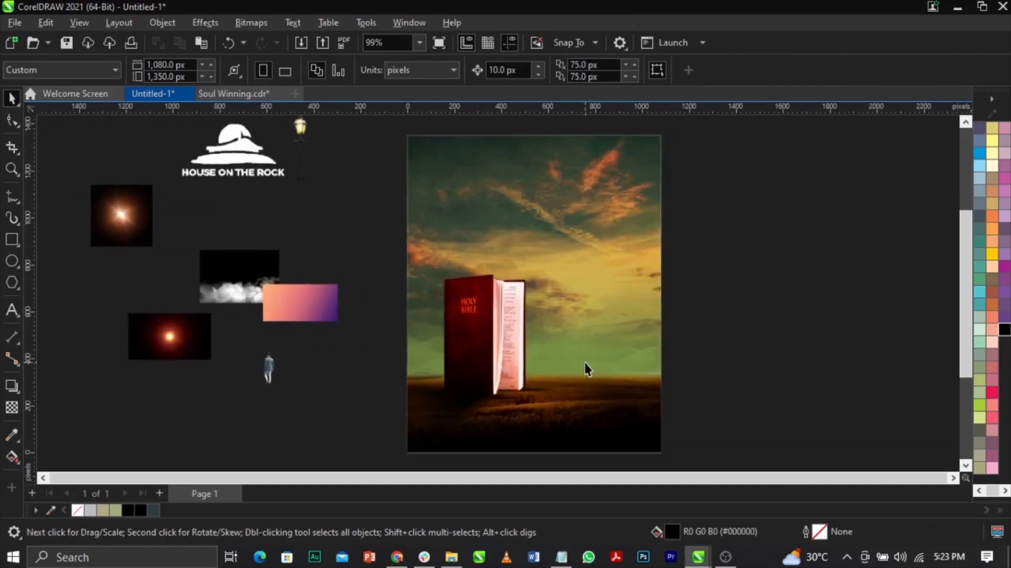
ctrl+click(584, 362)
click(681, 381)
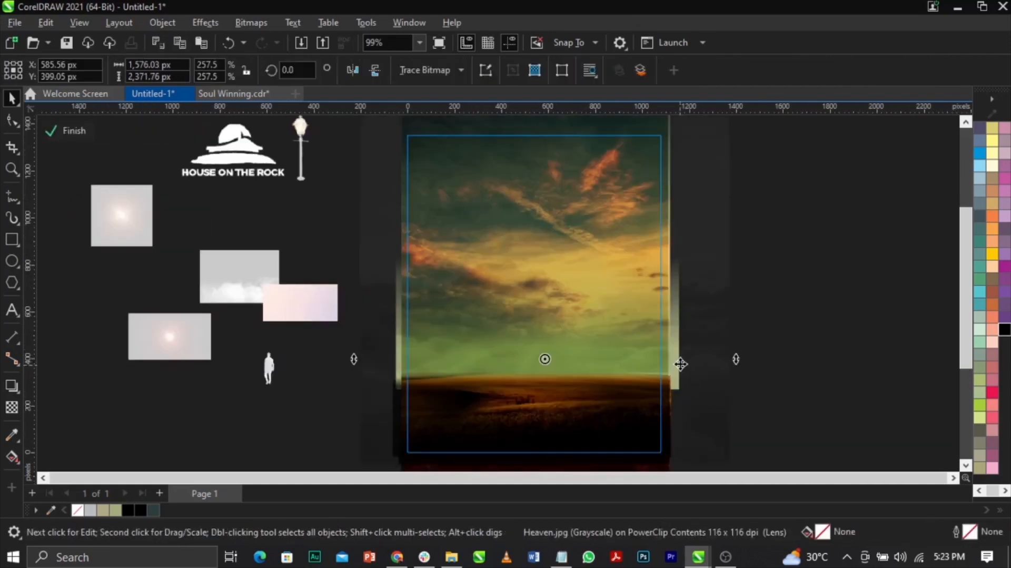
ctrl+click(809, 345)
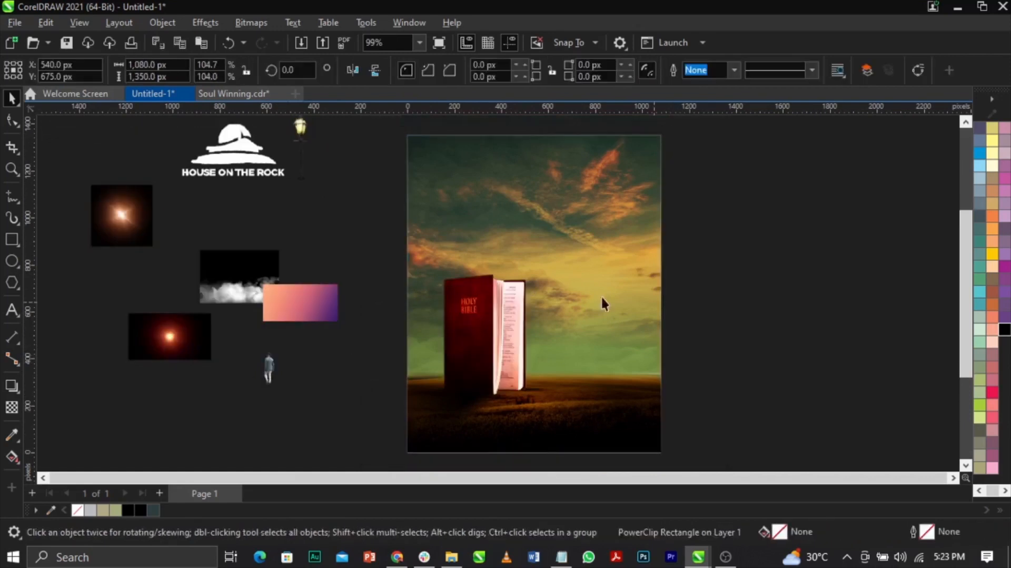
click(809, 344)
Enlarge the smoke image to about 1000 by 667 px and PowerClip it inside the poster background
click(221, 285)
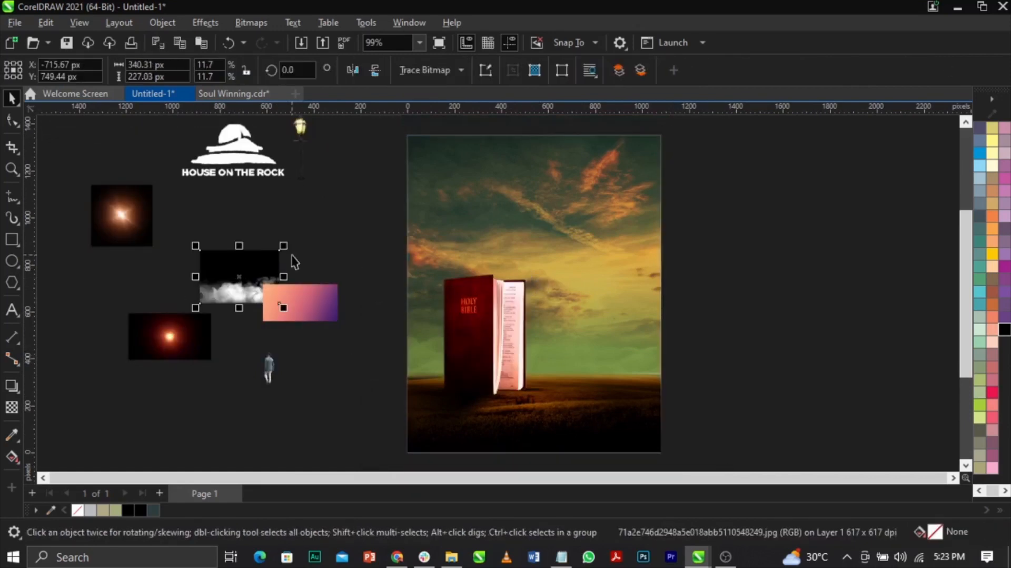
drag(287, 246, 364, 176)
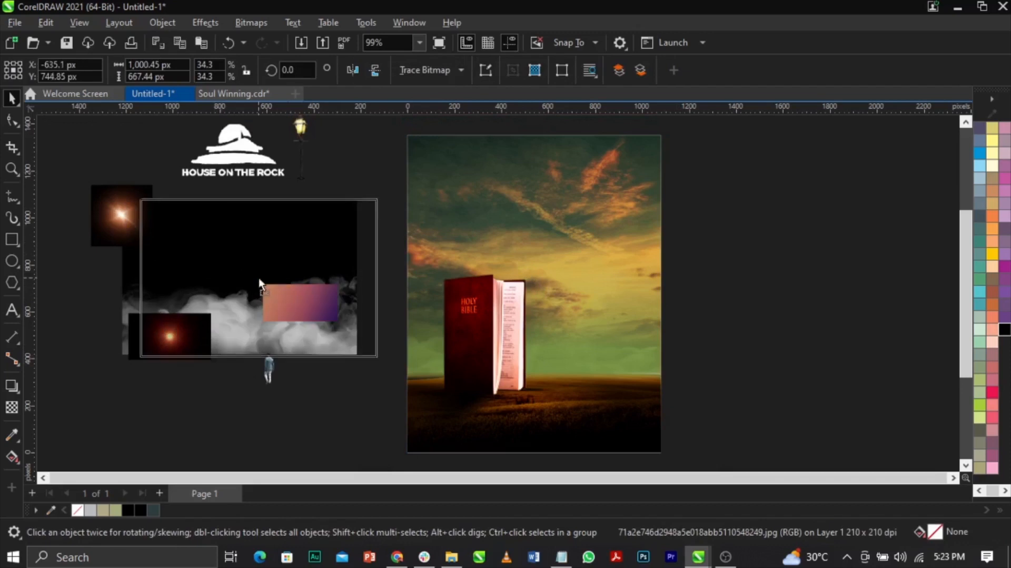
drag(258, 277, 337, 231)
right_click(378, 230)
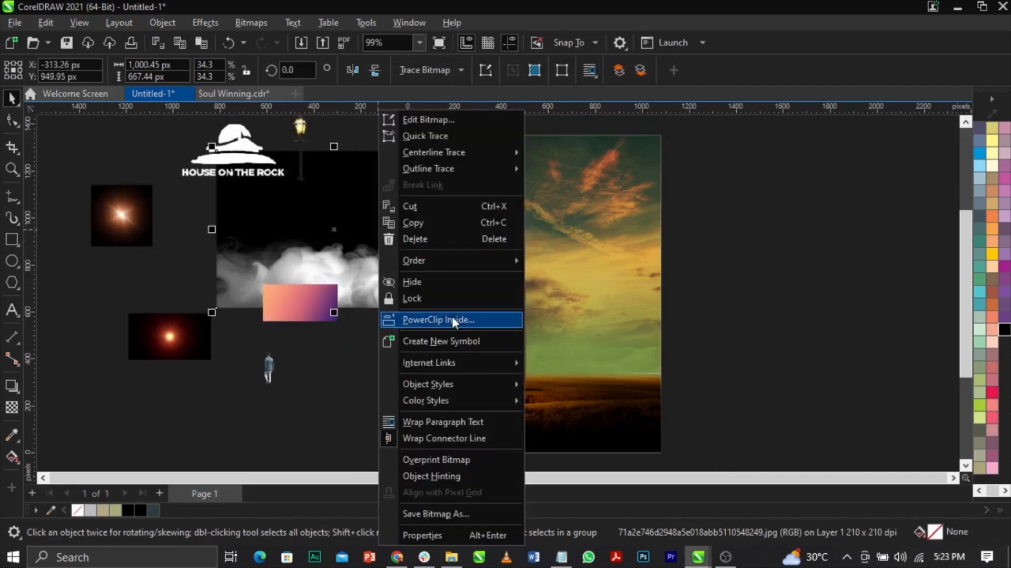
click(452, 319)
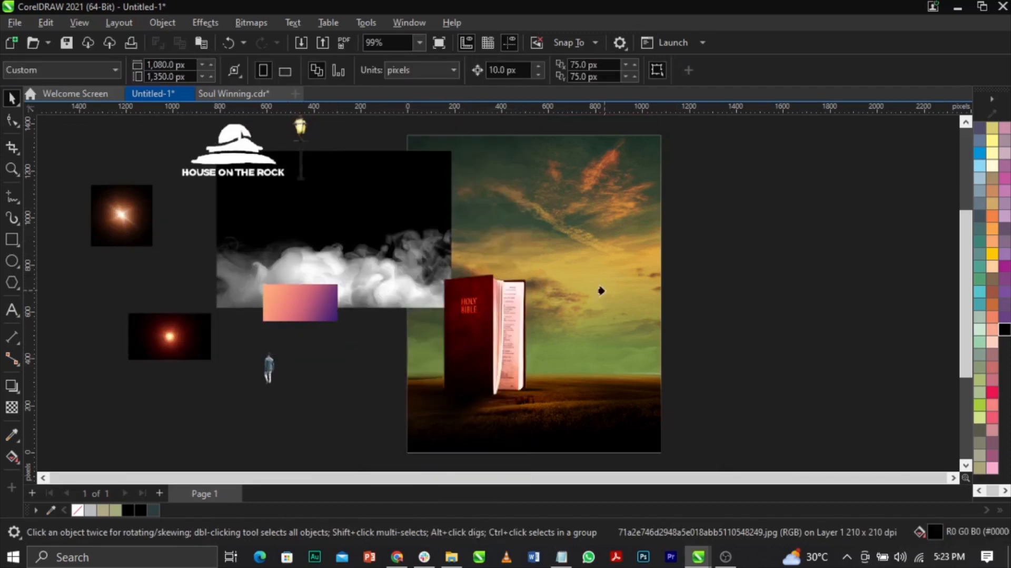
click(593, 295)
Edit the poster's PowerClip contents, move the smoke image over the horizon and scale it to about 802 by 535 px
double_click(605, 257)
click(345, 235)
drag(346, 235, 528, 326)
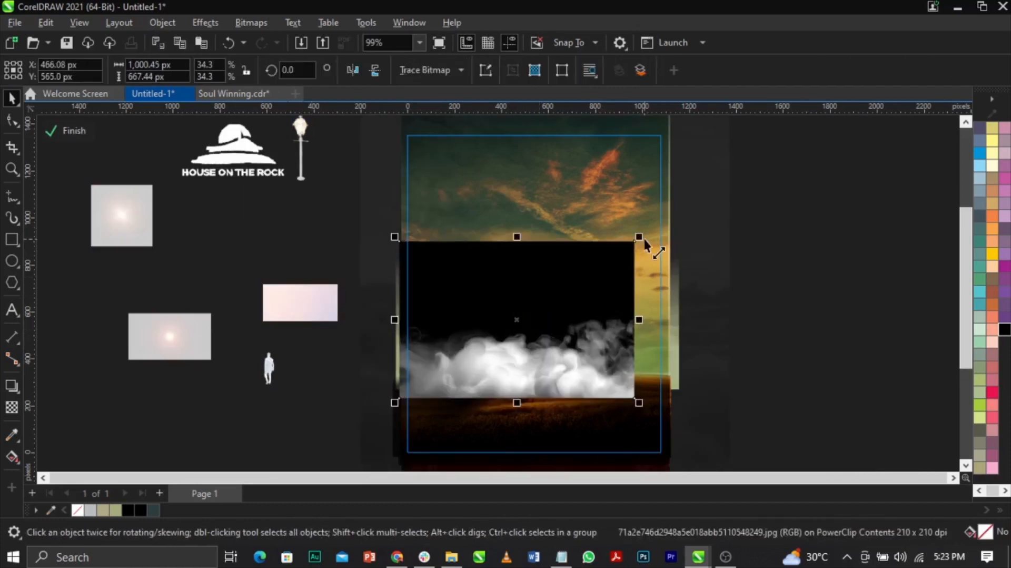
drag(646, 244, 591, 263)
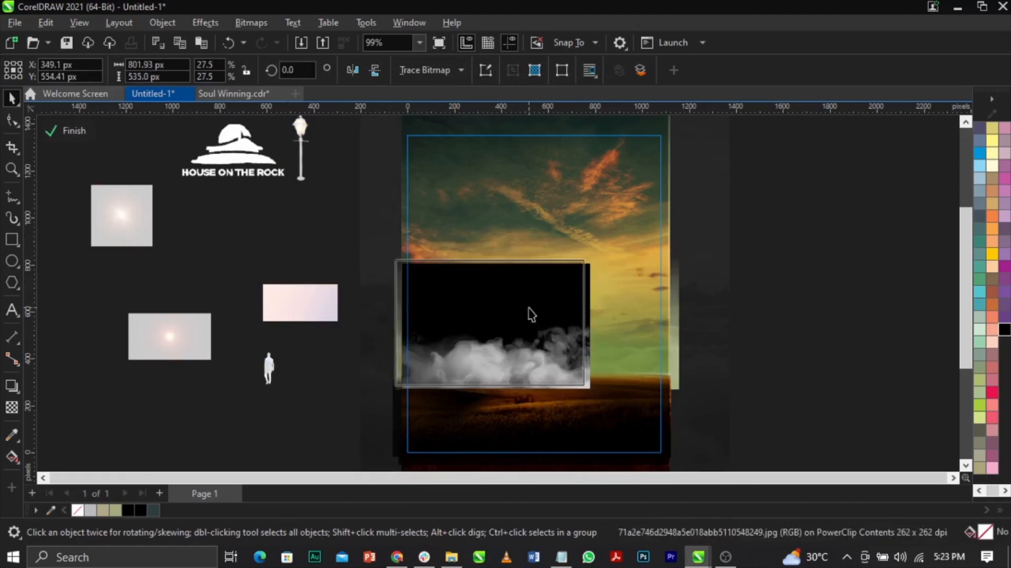
Fade the smoke image's black upper part with a vertical fountain transparency, and convert the result to a bitmap
scroll(530, 311, up, 2)
scroll(513, 334, up, 1)
drag(497, 344, 505, 230)
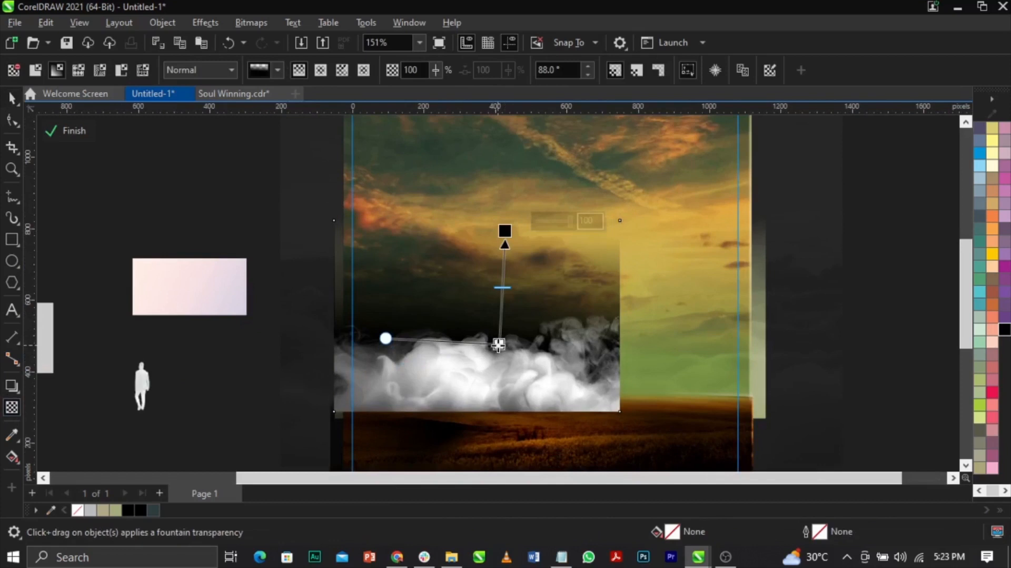
drag(499, 343, 505, 361)
drag(505, 231, 504, 263)
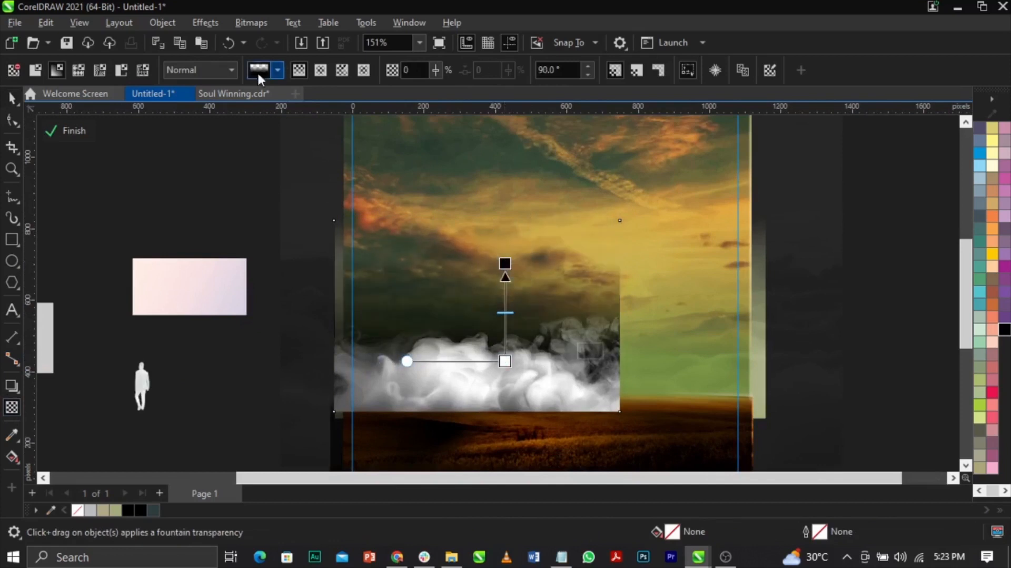
click(251, 22)
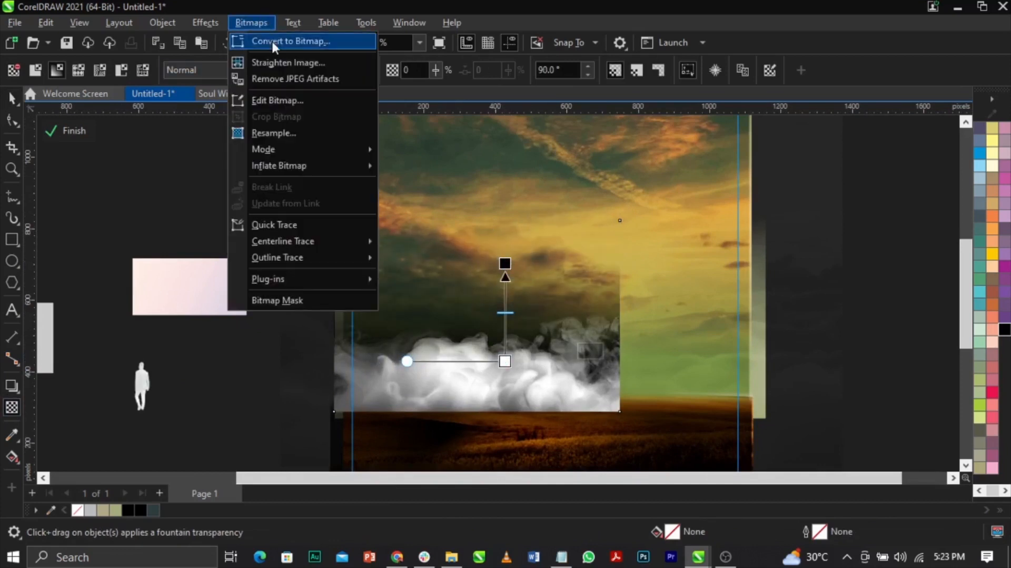
click(258, 39)
click(509, 360)
Fade the smoke's right side with a horizontal fountain transparency and set its merge mode to Overlay
drag(532, 356, 604, 363)
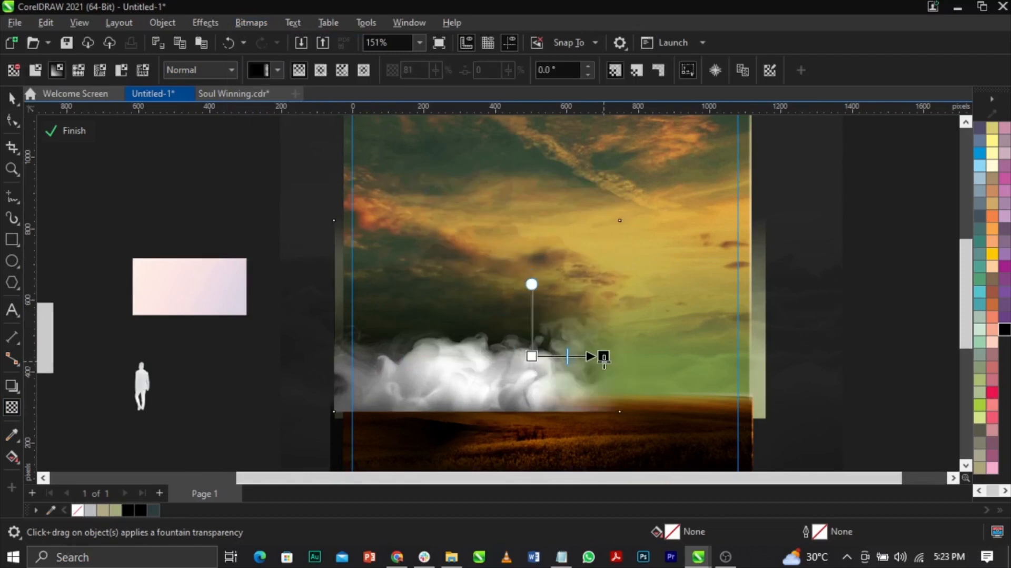
click(204, 71)
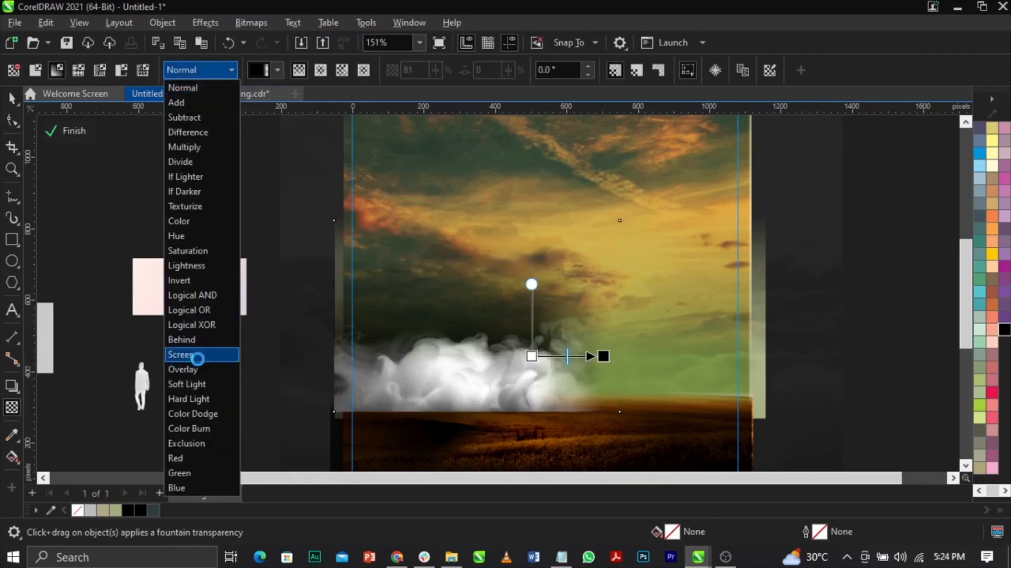
click(197, 355)
click(204, 70)
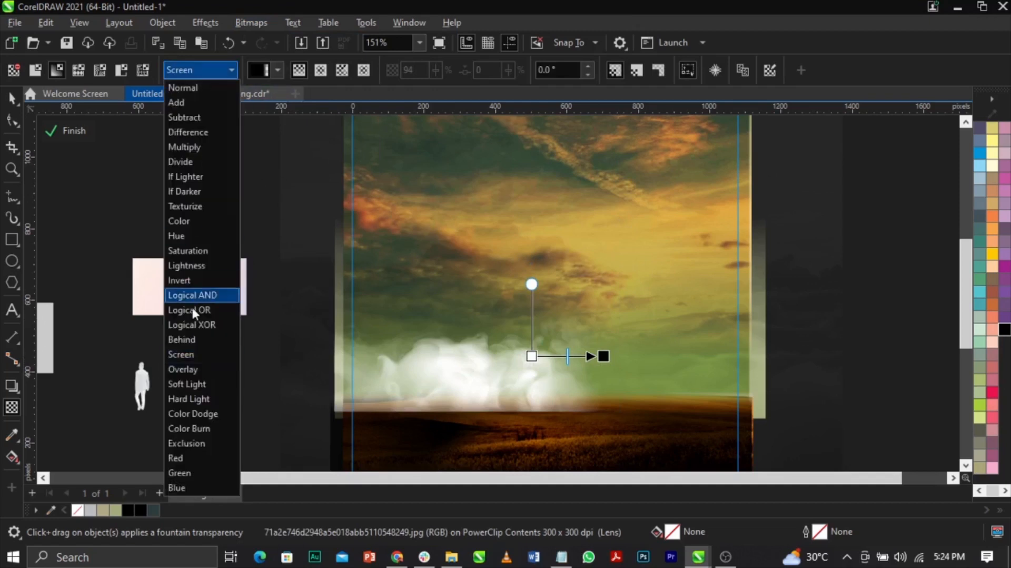
click(202, 364)
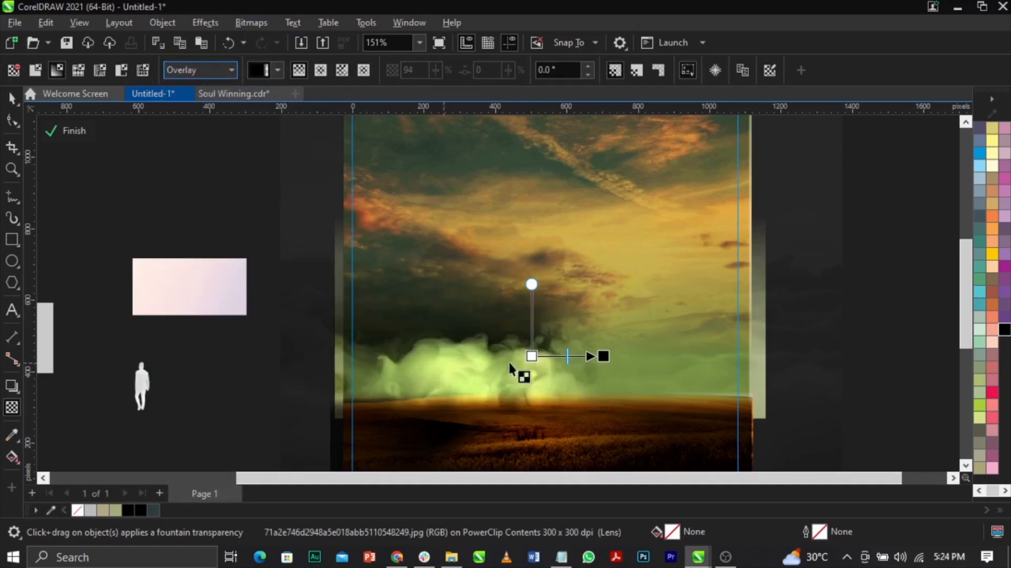
click(532, 356)
drag(508, 371, 520, 375)
Shrink the smoke to about 672 by 448 px on the left horizon, mirror a copy to the right, and finish the PowerClip edit
key(space)
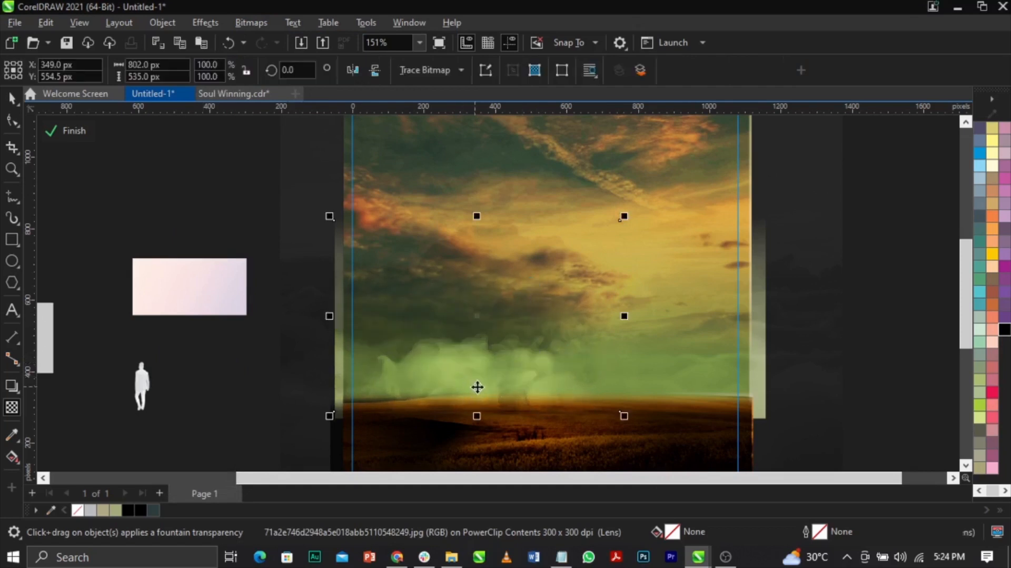
drag(476, 387, 465, 383)
drag(613, 413, 588, 415)
drag(484, 358, 460, 378)
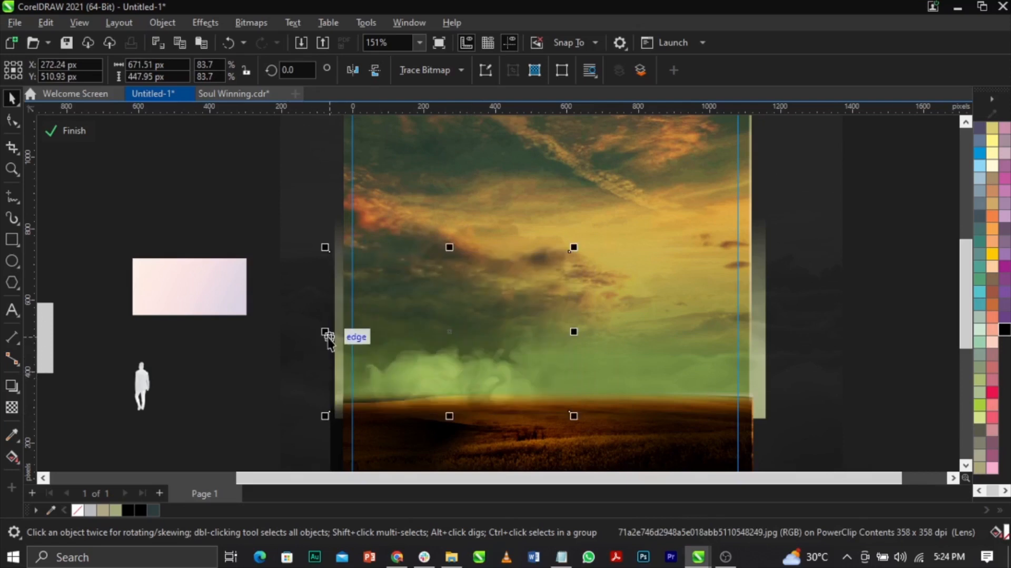
drag(325, 333, 719, 386)
ctrl+click(180, 446)
key(F3)
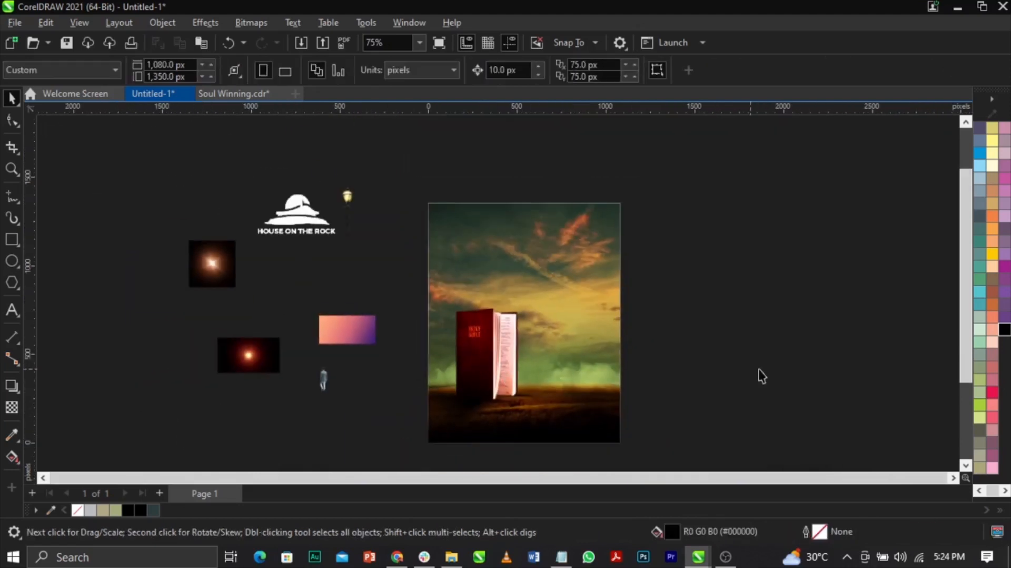
Place the red optical flare image over the Bible's open pages and rotate it to 270 degrees
key(z)
drag(289, 286, 700, 475)
scroll(560, 380, down, 4)
scroll(549, 235, up, 1)
scroll(555, 226, down, 2)
scroll(549, 186, up, 2)
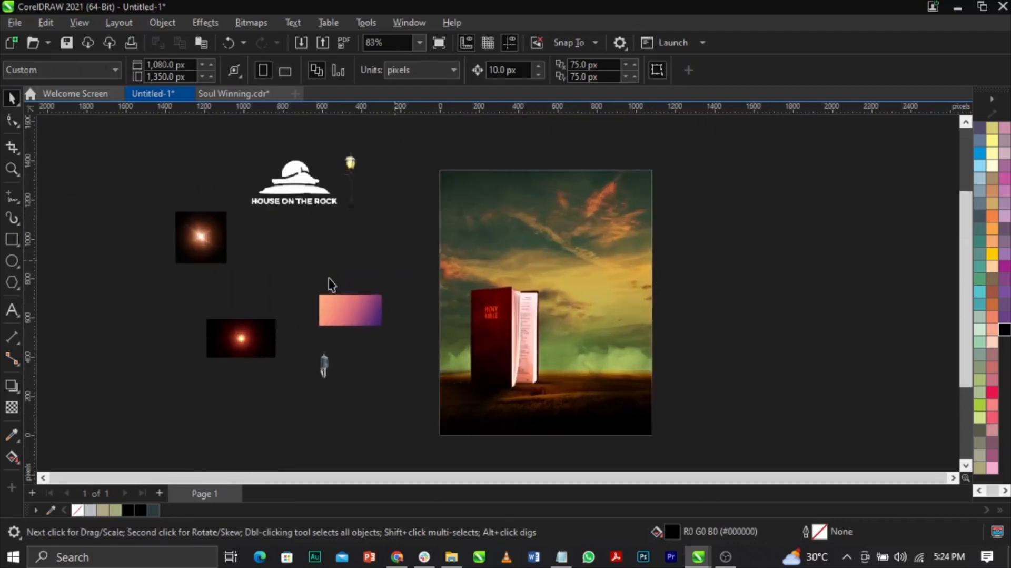
drag(245, 338, 538, 351)
scroll(539, 351, up, 2)
click(610, 309)
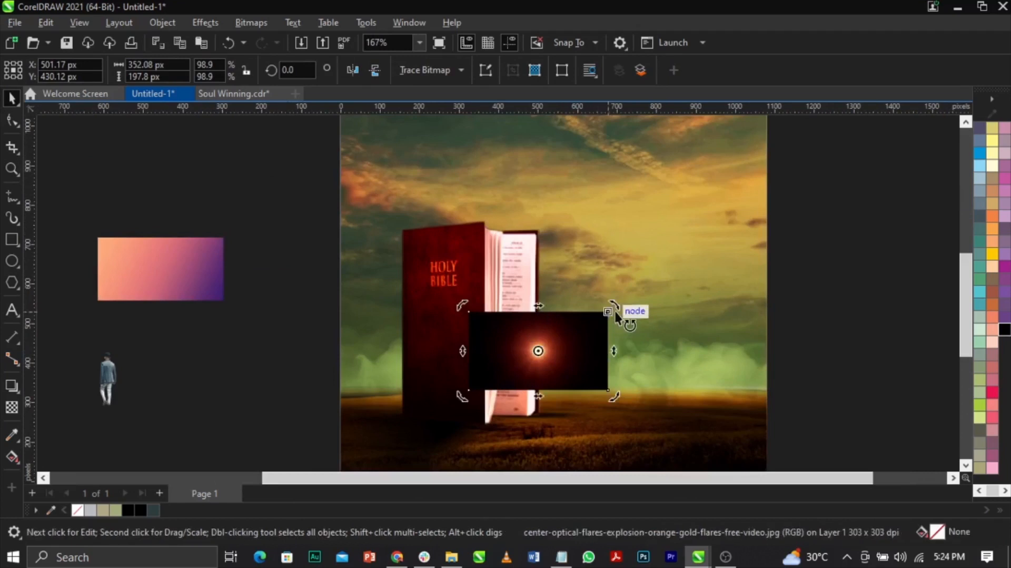
drag(616, 318, 582, 424)
click(545, 355)
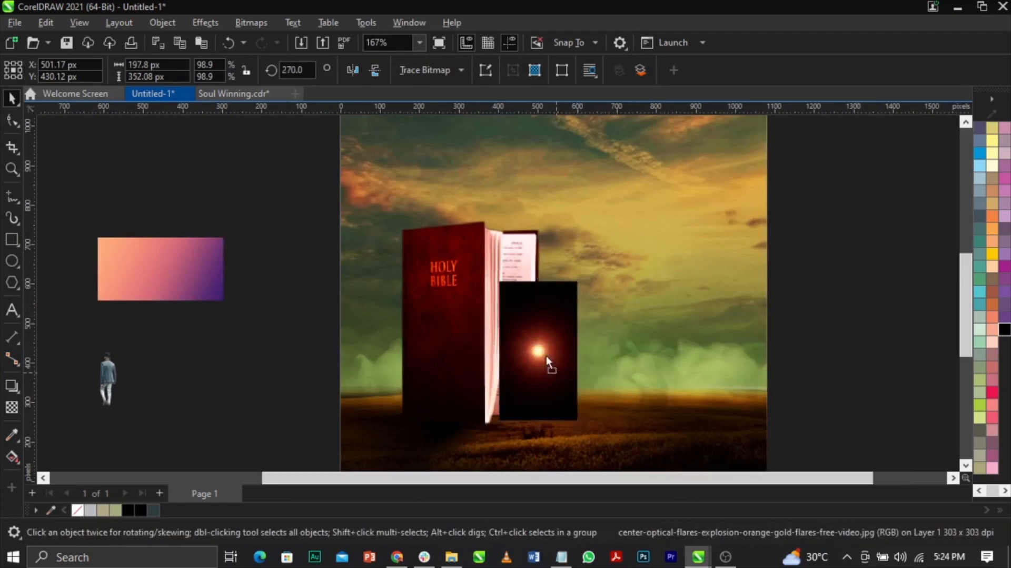
drag(545, 355, 533, 323)
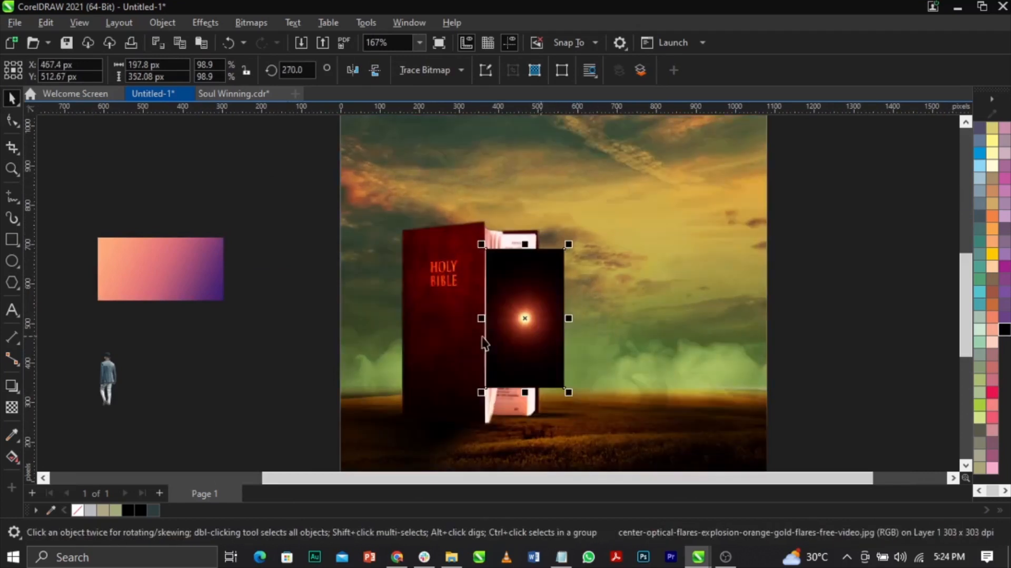
Set the flare image's merge mode to Screen with the Transparency tool
click(13, 407)
click(205, 71)
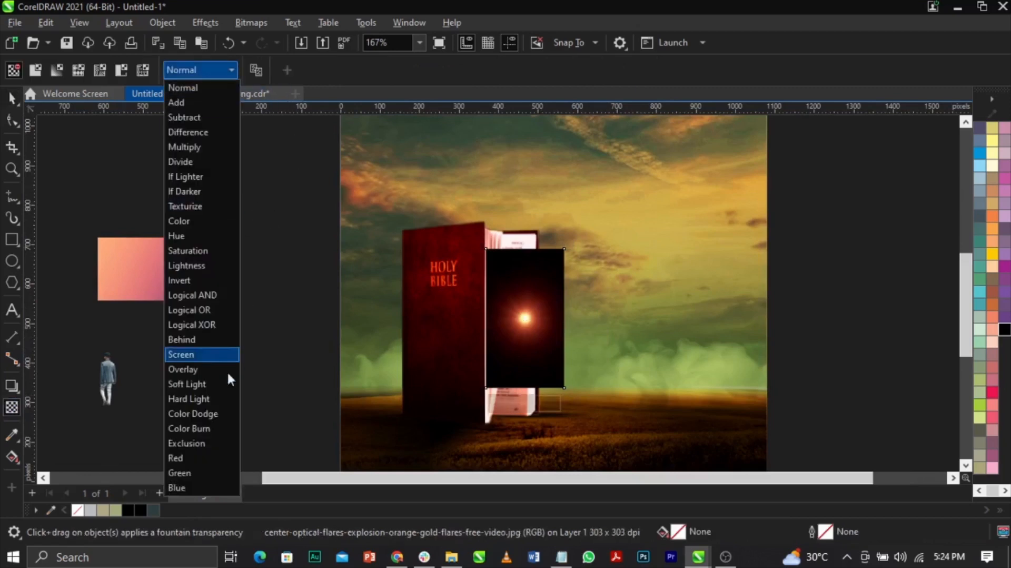
click(207, 354)
key(space)
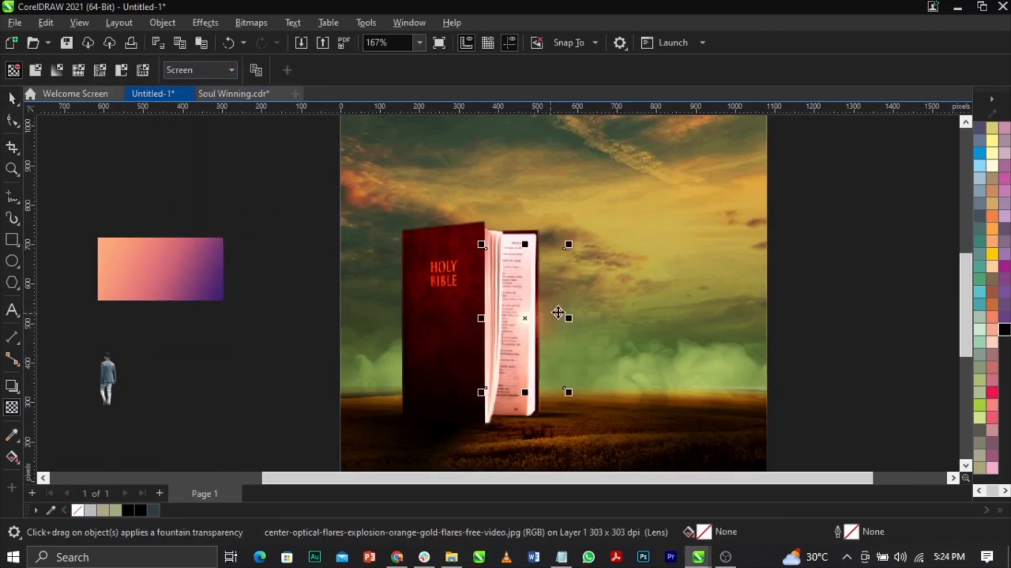
Resize the flare to about 309 by 653 px and centre its glow on the Bible's page opening
drag(550, 246, 623, 161)
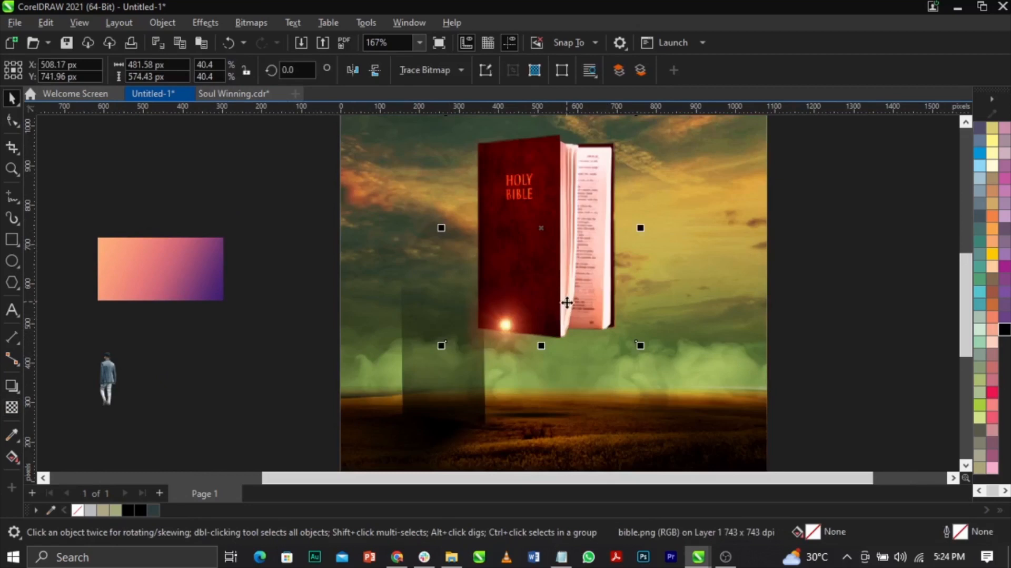
key(ctrl+z)
click(525, 299)
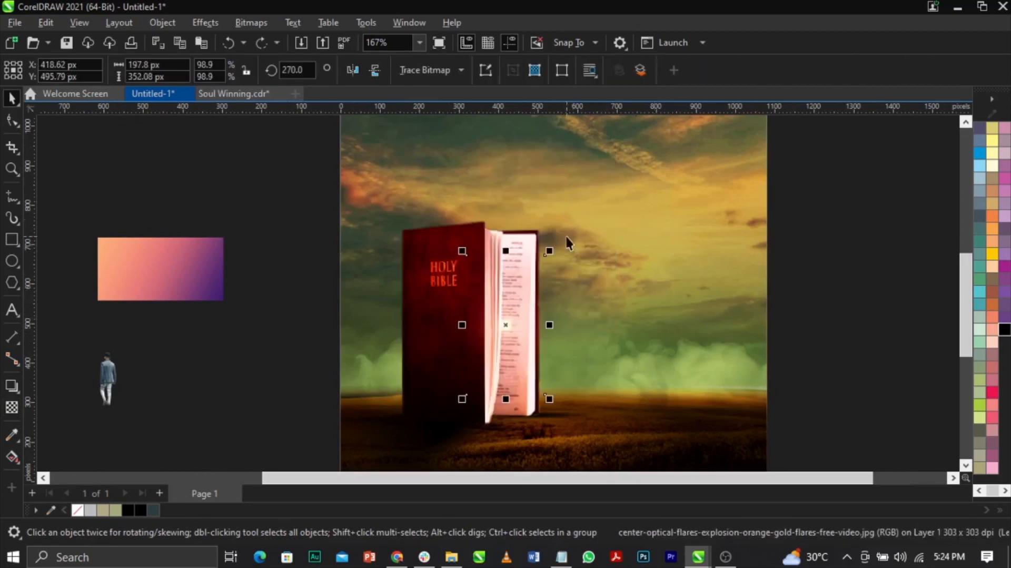
drag(549, 251, 587, 183)
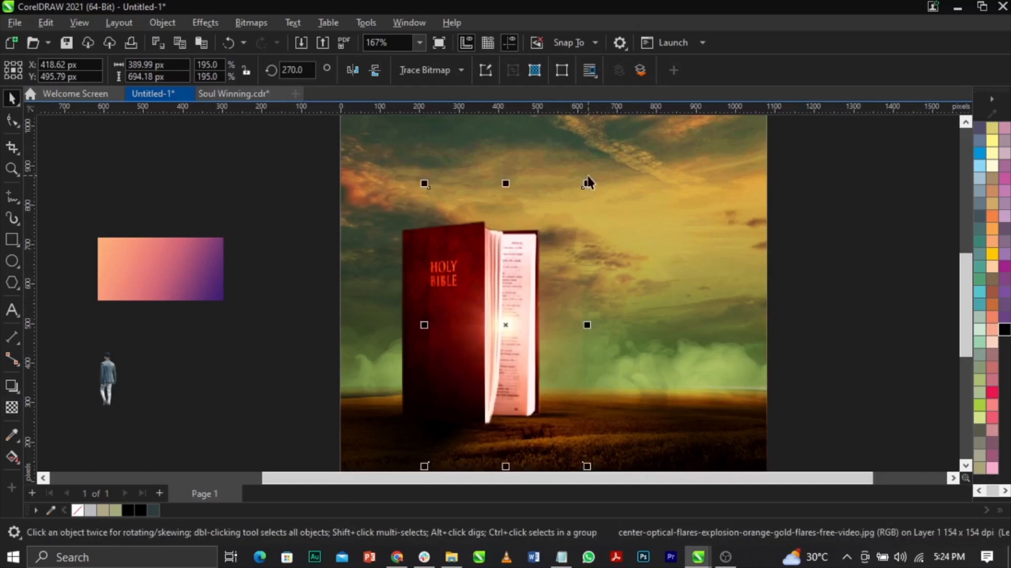
drag(594, 178, 603, 154)
drag(546, 328, 548, 326)
drag(608, 157, 585, 199)
drag(548, 274, 548, 276)
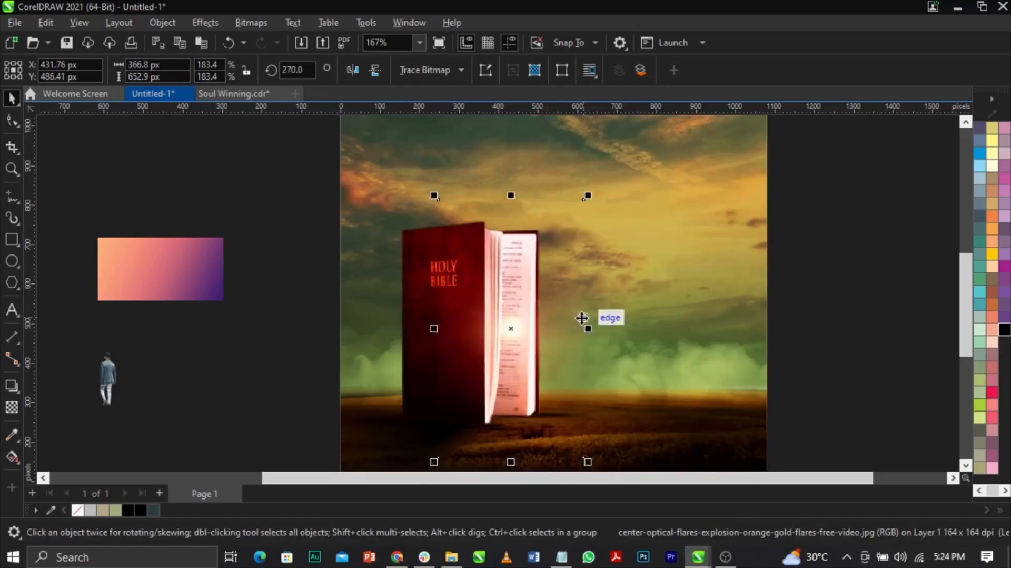
drag(587, 330, 532, 318)
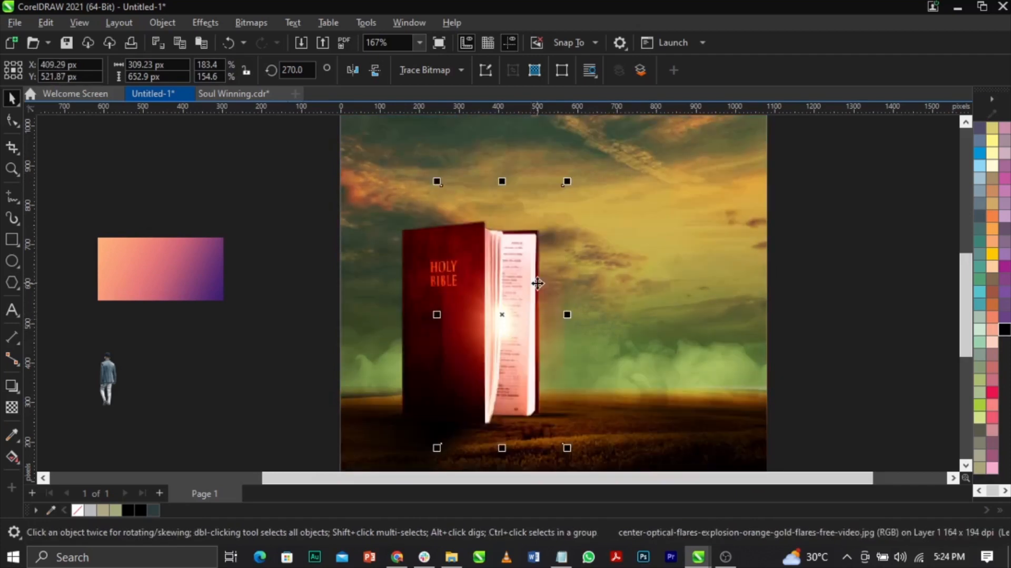
Crop the flare's left side with the Shape tool so its boundary aligns with the Bible cover's right edge
click(11, 121)
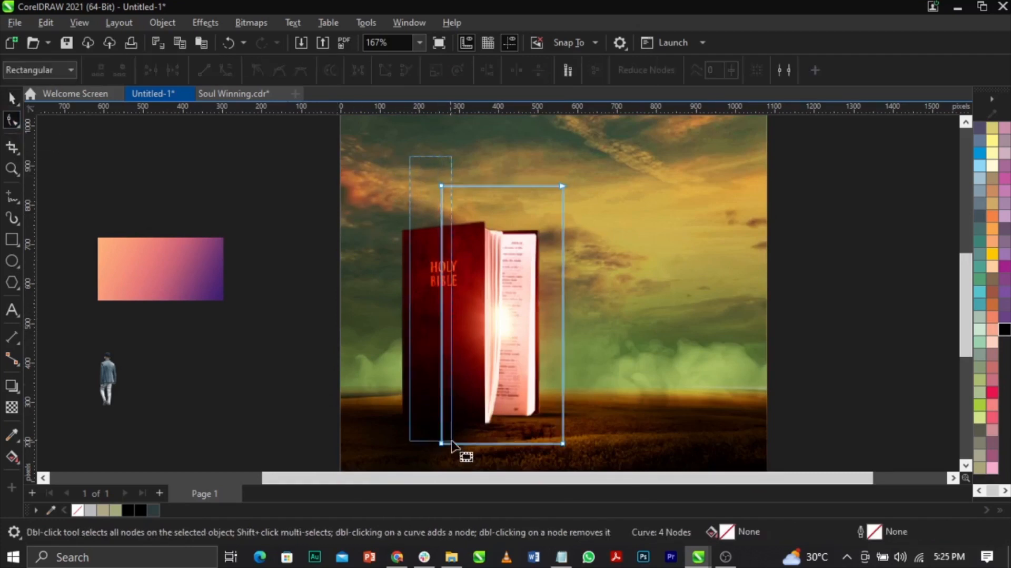
drag(441, 443, 485, 444)
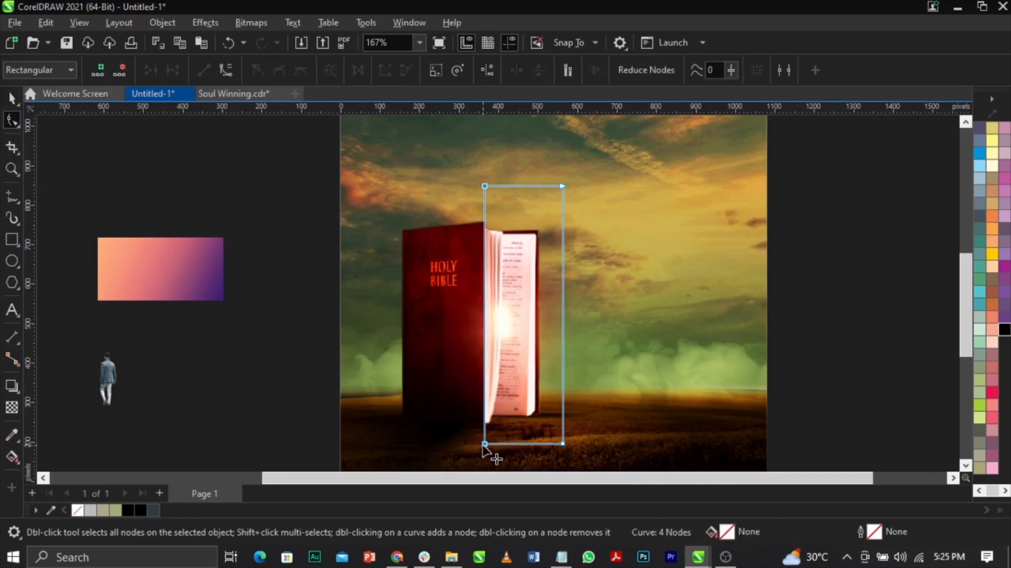
key(ctrl+z)
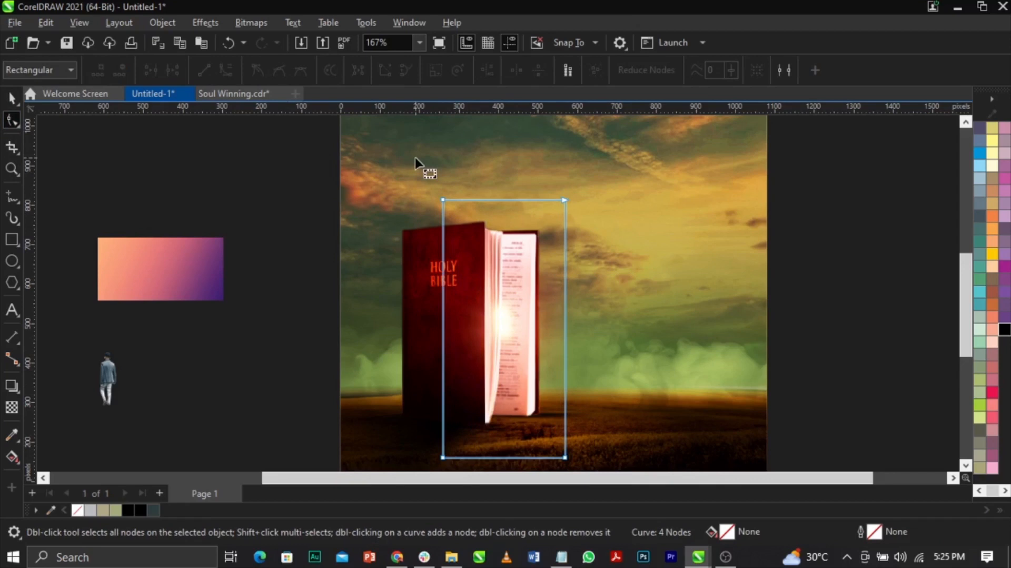
drag(415, 157, 442, 275)
click(443, 274)
click(433, 209)
click(446, 241)
drag(429, 178, 483, 435)
scroll(445, 448, down, 1)
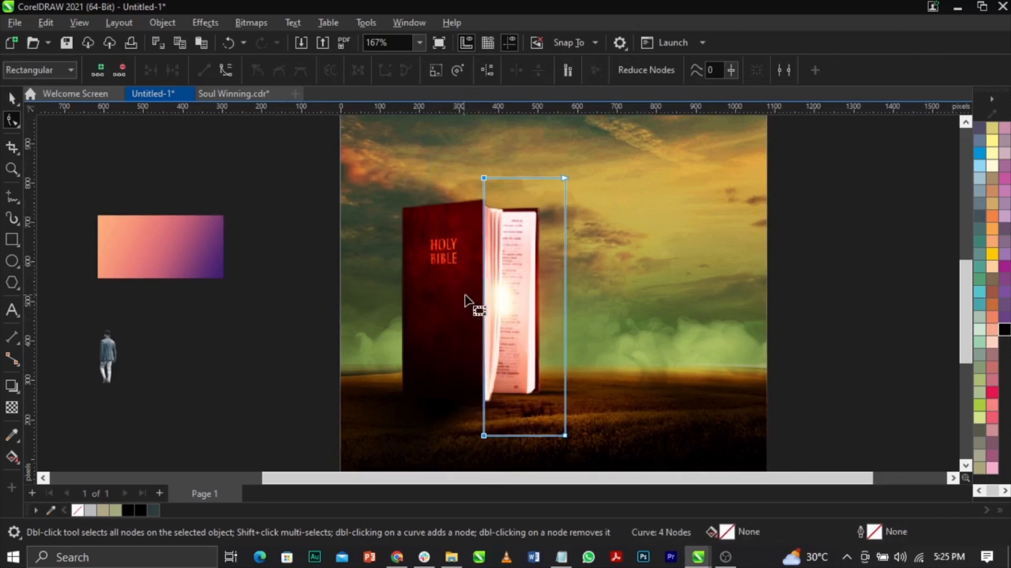
Move the cropped flare down along the Bible's page opening to about X 465, Y 422 px
key(space)
key(Escape)
scroll(510, 274, up, 2)
drag(509, 270, 512, 298)
scroll(530, 277, down, 3)
click(783, 337)
key(z)
drag(307, 167, 751, 438)
key(space)
scroll(437, 227, up, 1)
drag(515, 306, 511, 354)
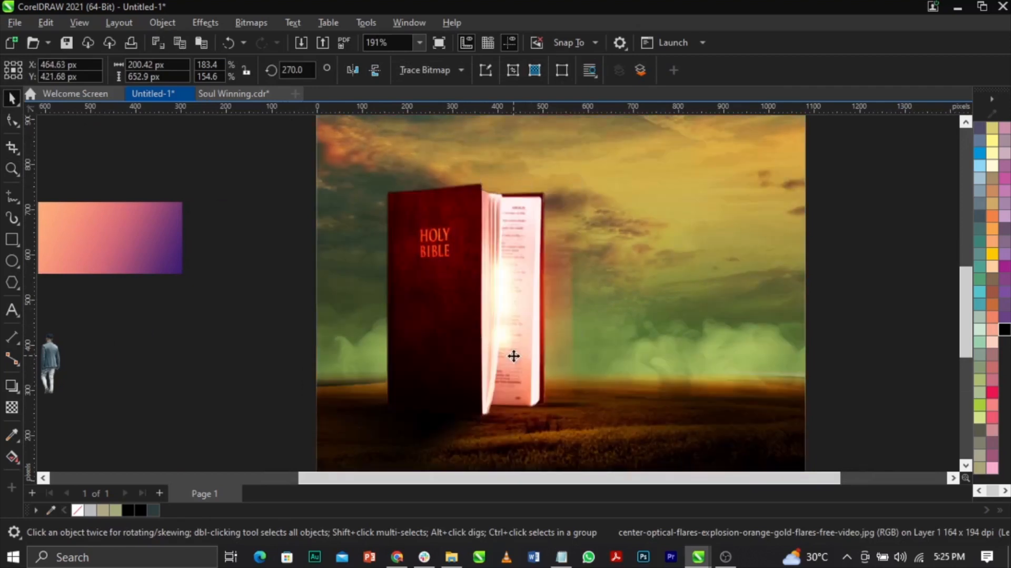
click(512, 355)
key(Escape)
scroll(492, 286, down, 2)
key(F2)
drag(339, 192, 722, 425)
Try to crop the flare's right side back to the Bible's right edge with the Shape tool, and undo it
click(499, 245)
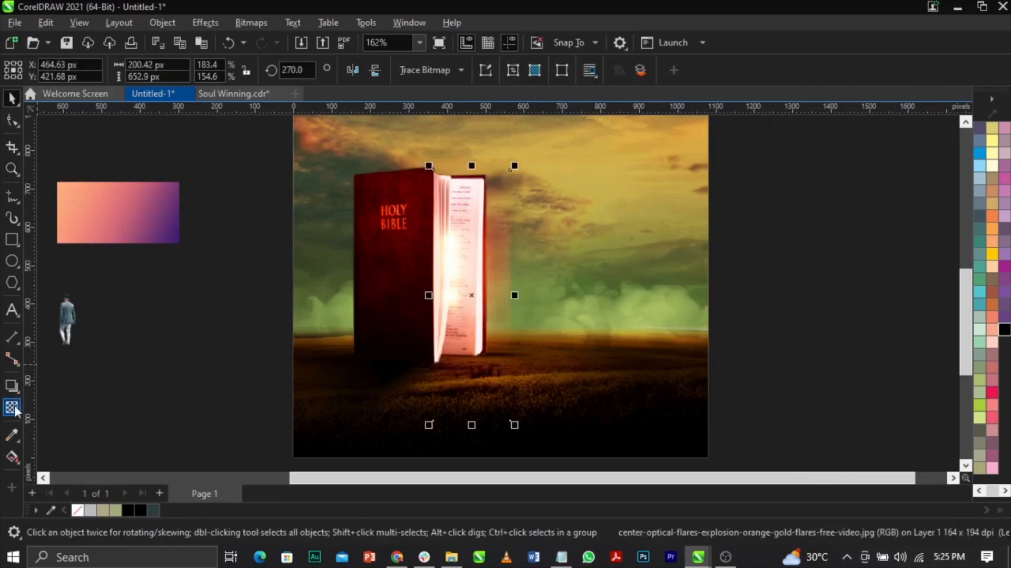
click(14, 122)
drag(457, 153, 557, 477)
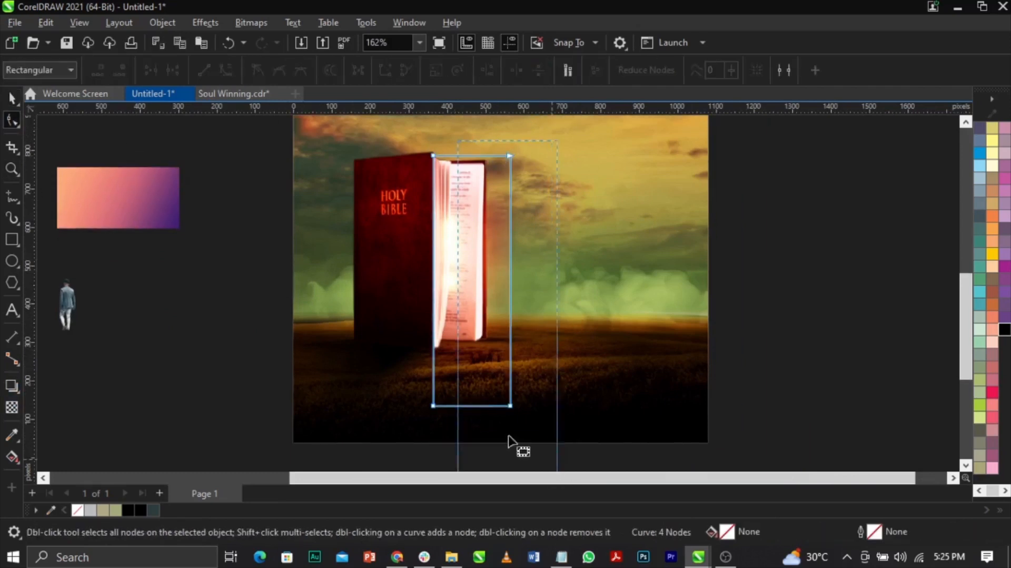
drag(511, 410, 485, 416)
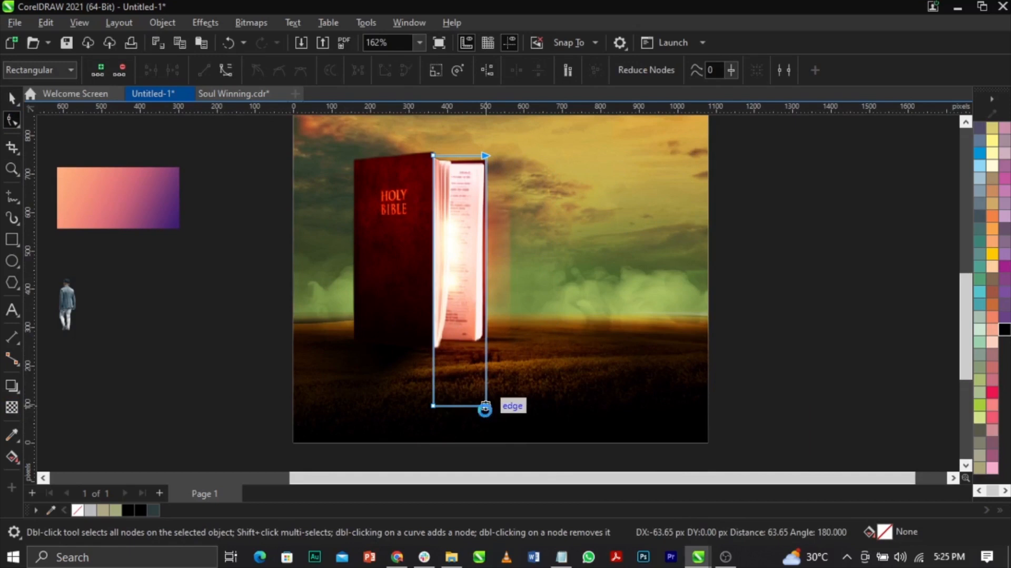
key(ctrl+z)
key(ctrl+z)
Raise the flare over the open pages to about X 464, Y 522 px and try narrowing its right side
scroll(490, 372, down, 1)
mouse_move(494, 372)
mouse_down()
mouse_move(546, 183)
mouse_move(489, 195)
mouse_up()
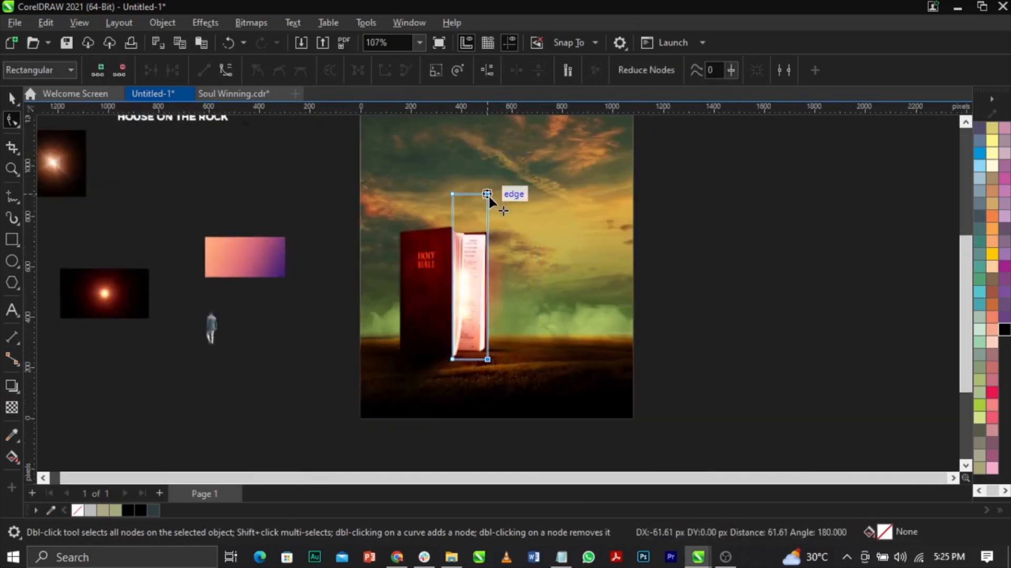
key(space)
click(692, 278)
key(z)
drag(322, 209, 639, 422)
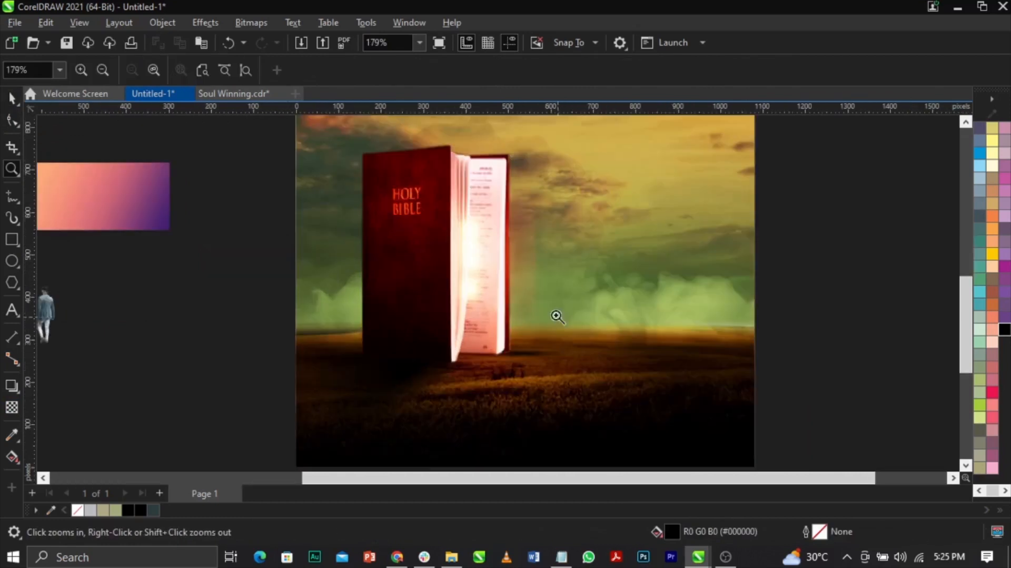
Crop the flare's right side with the Shape tool so the boundary lines up with the Bible's right edge
key(space)
click(533, 282)
scroll(368, 294, down, 2)
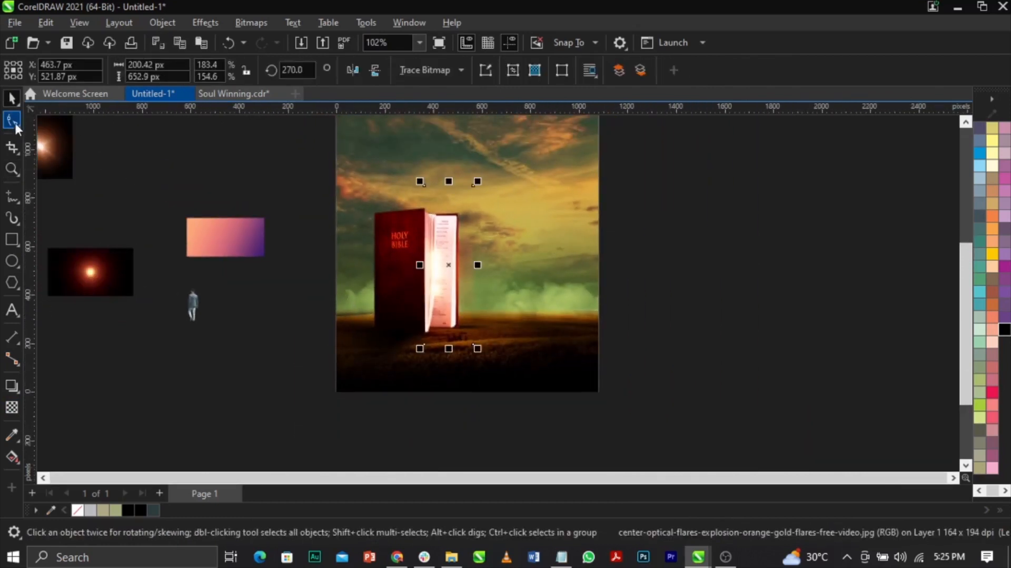
click(12, 121)
drag(440, 316, 526, 413)
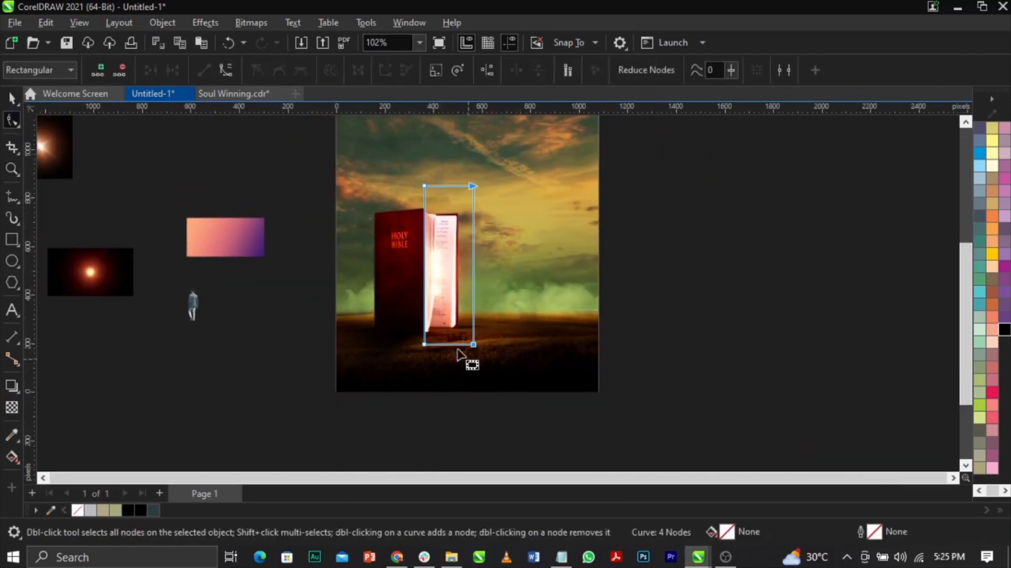
drag(473, 344, 458, 345)
key(space)
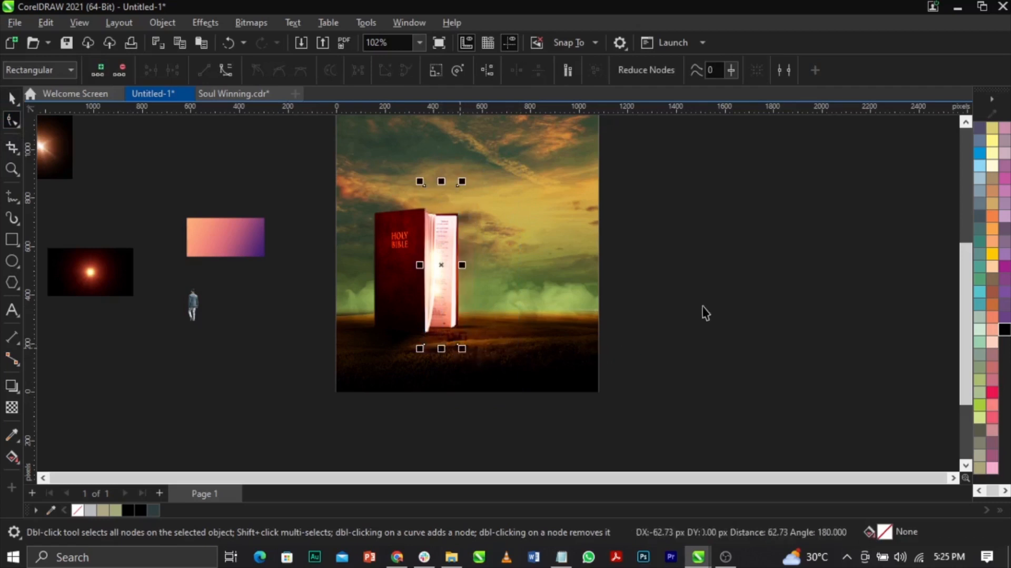
click(705, 306)
Move the image of the walking man from the pasteboard into the field to the right of the Bible
scroll(705, 306, down, 1)
key(z)
drag(336, 189, 688, 398)
key(space)
drag(170, 310, 530, 347)
scroll(530, 346, up, 3)
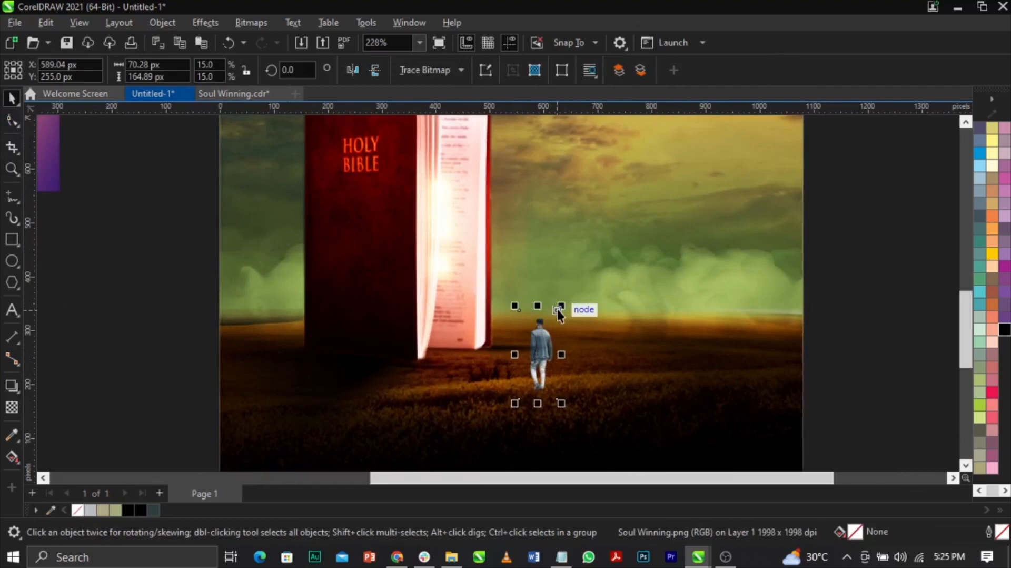
Resize the man to about 95 by 222 px and position him in the field at about X 609, Y 283 px
drag(577, 265, 583, 257)
drag(544, 319, 540, 330)
scroll(538, 332, down, 2)
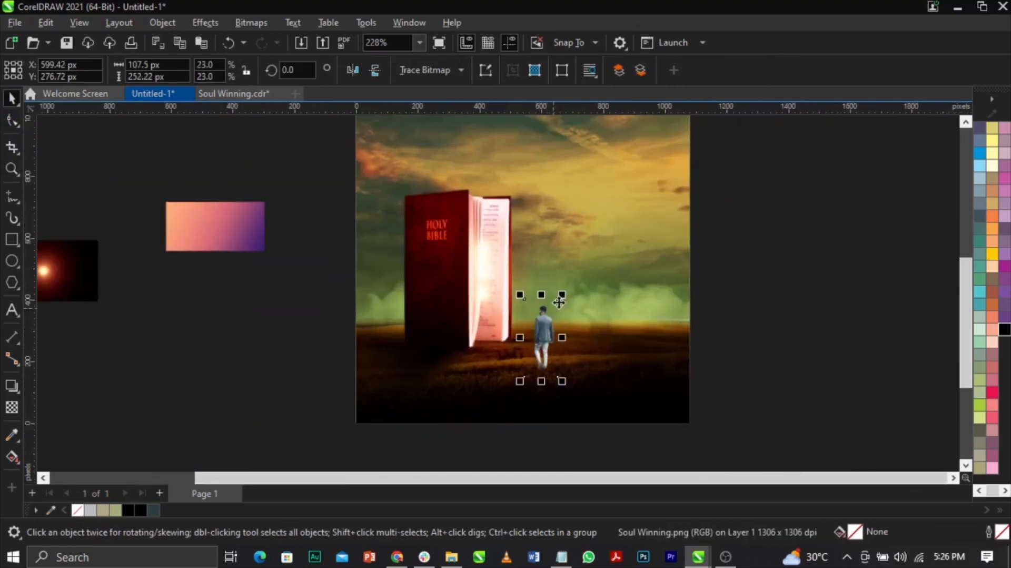
drag(562, 295, 554, 313)
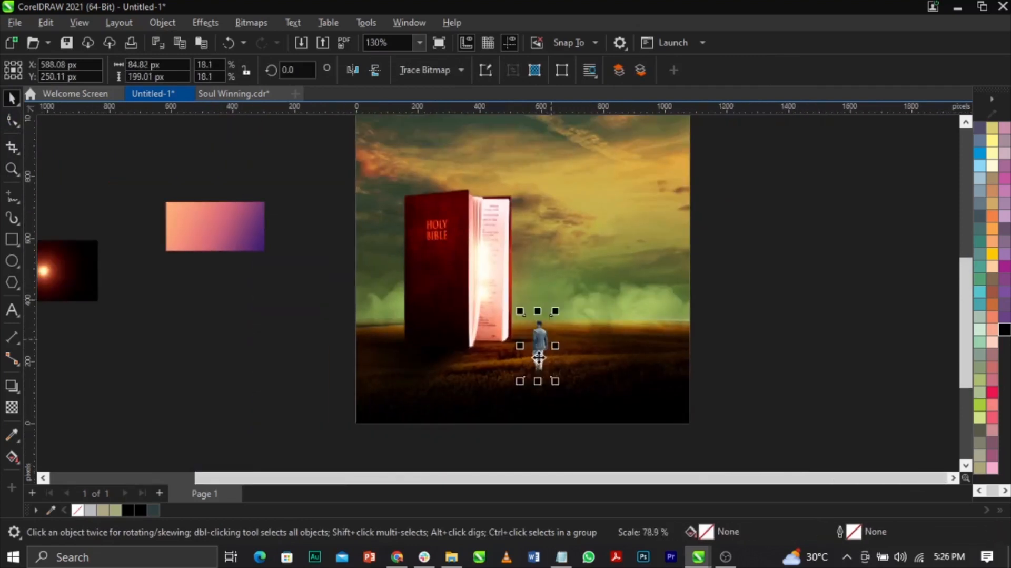
drag(538, 359, 541, 353)
scroll(542, 353, up, 2)
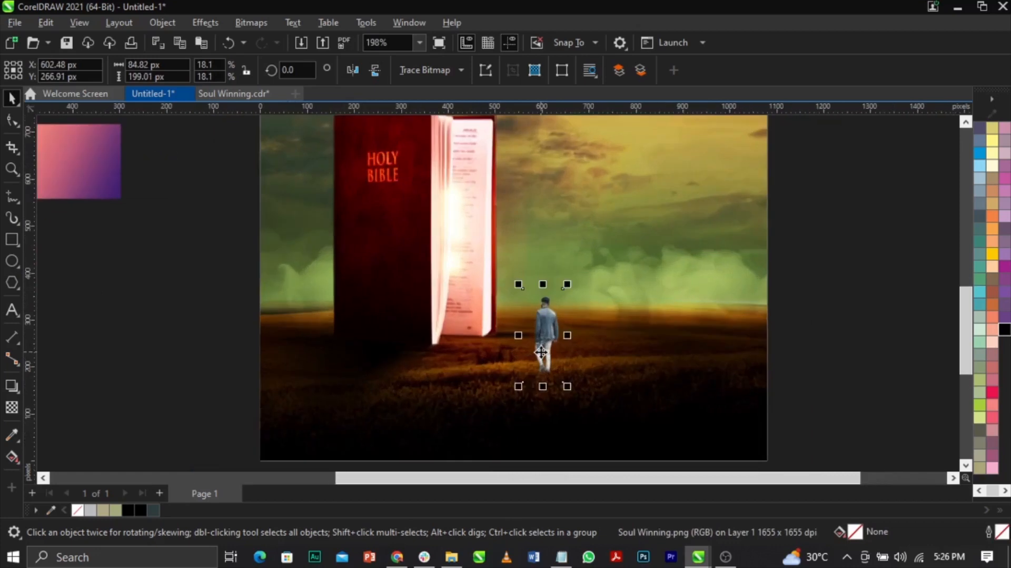
drag(542, 352, 542, 350)
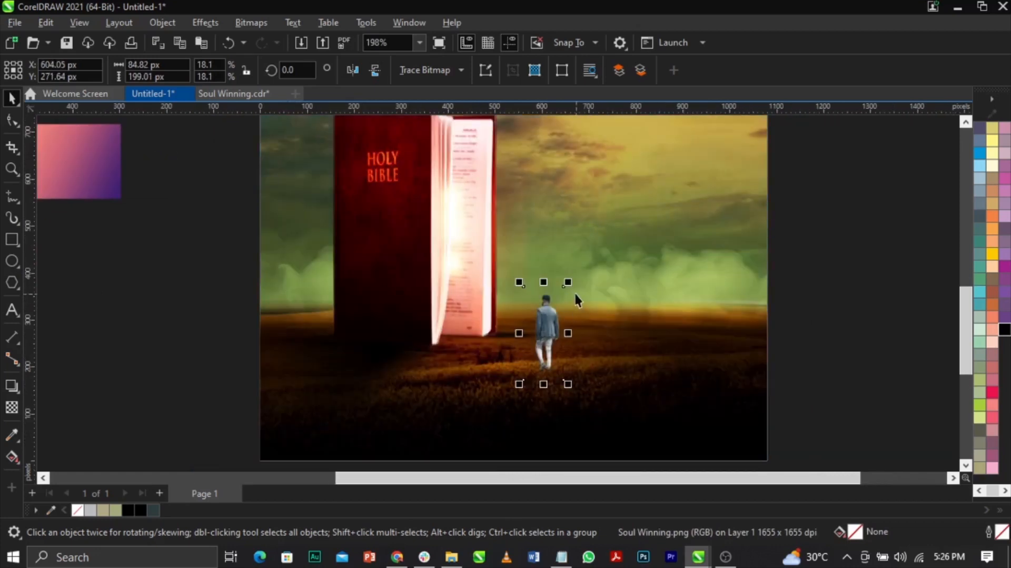
drag(570, 280, 579, 268)
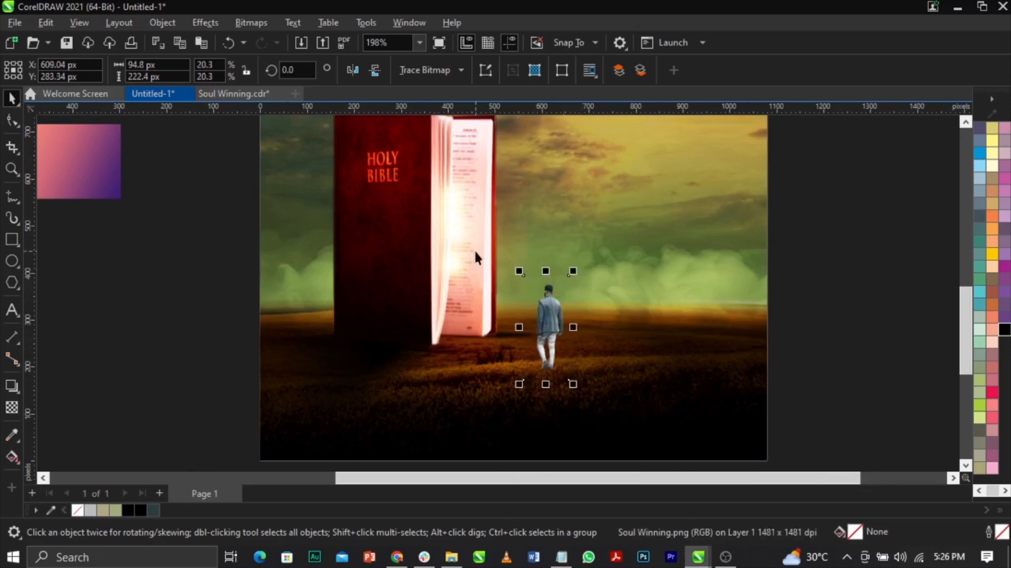
Darken the man with a Tone Curve adjustment, setting the RGB curve point to X 167, Y 87
click(205, 24)
mouse_move(223, 80)
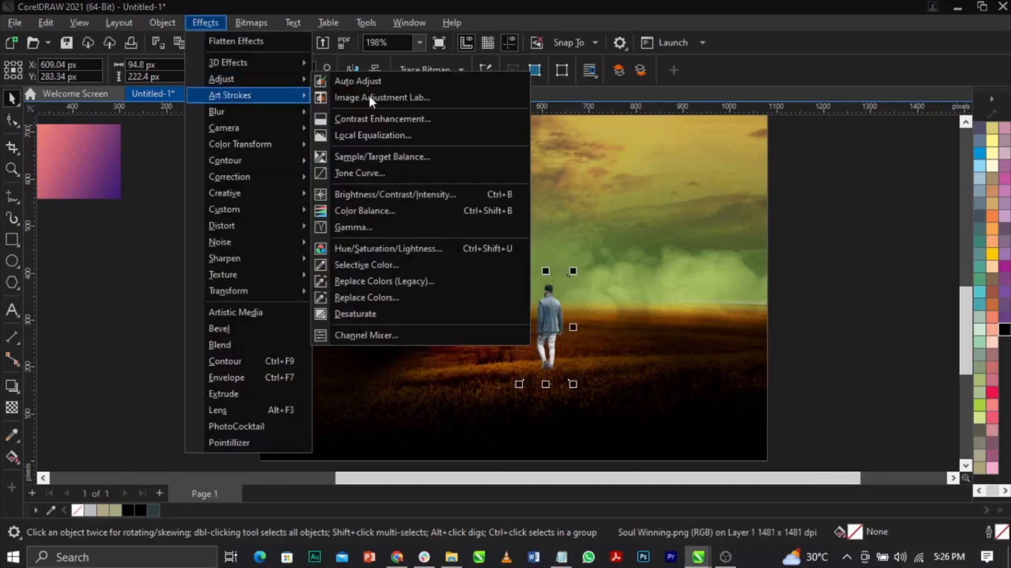
click(417, 173)
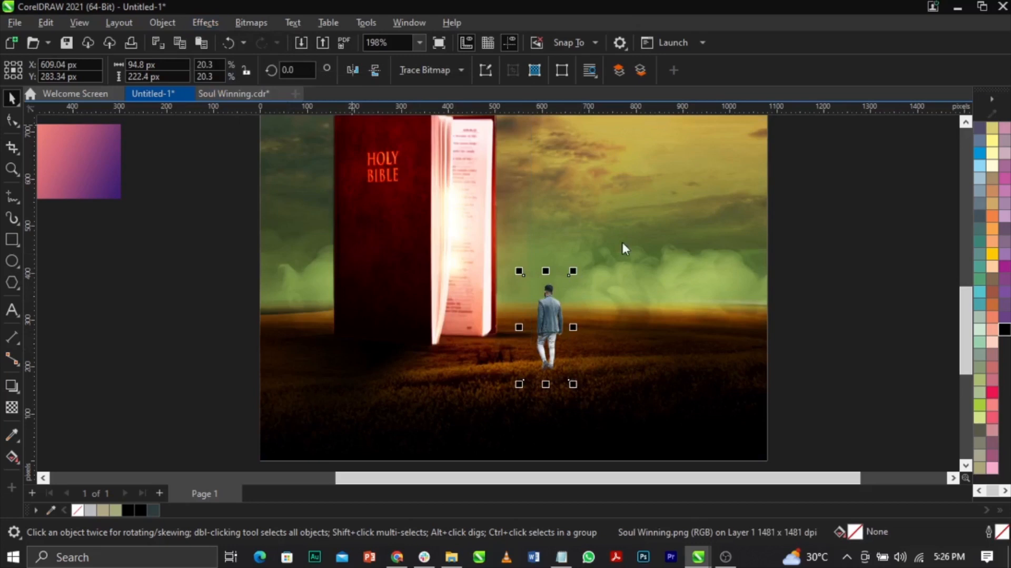
drag(607, 85, 305, 21)
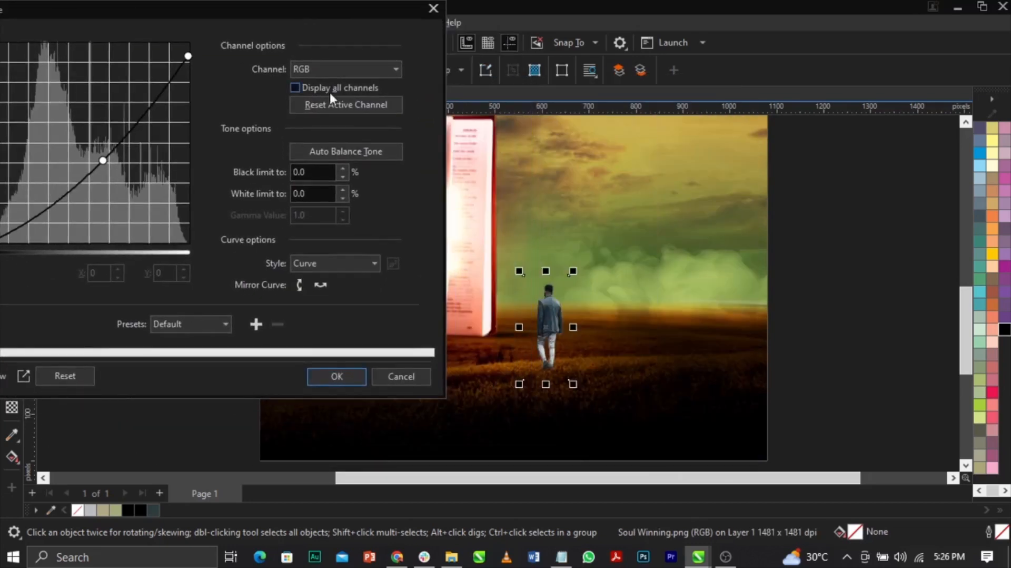
mouse_move(113, 158)
mouse_down()
mouse_move(116, 185)
mouse_move(120, 176)
mouse_up()
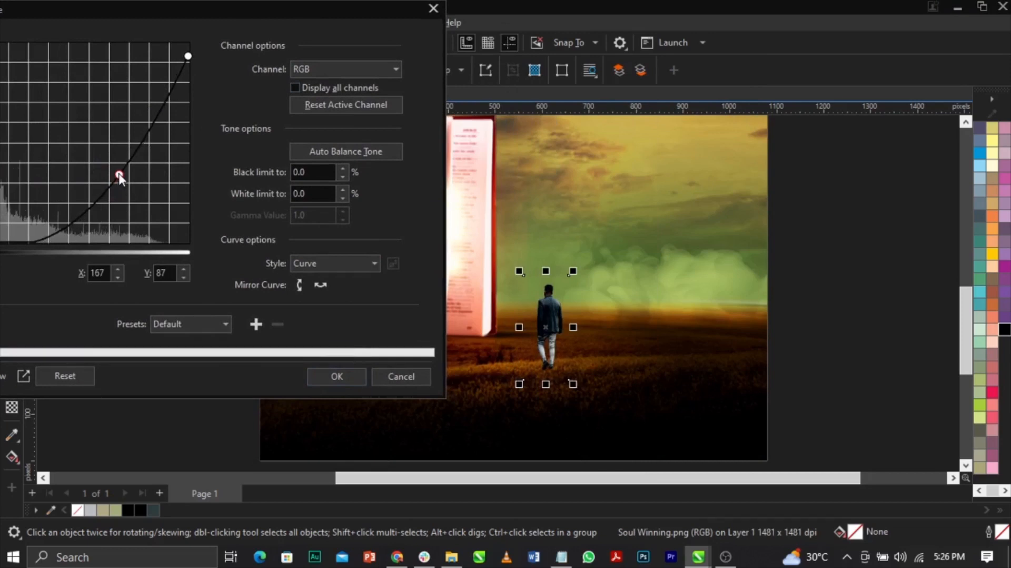
click(343, 376)
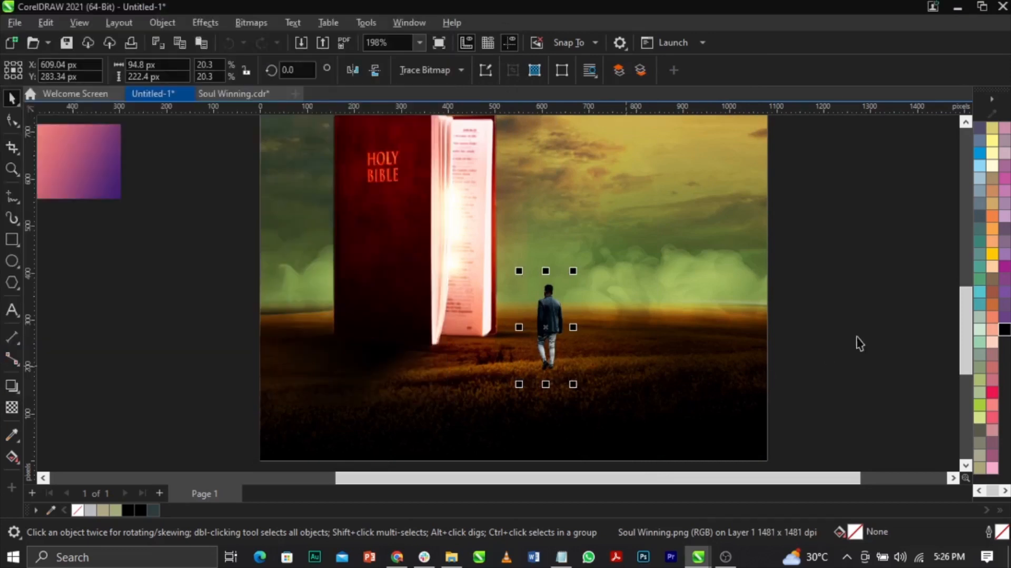
Enlarge the man proportionally to about 100 by 235 px
scroll(560, 294, up, 2)
drag(577, 263, 581, 250)
scroll(618, 352, up, 1)
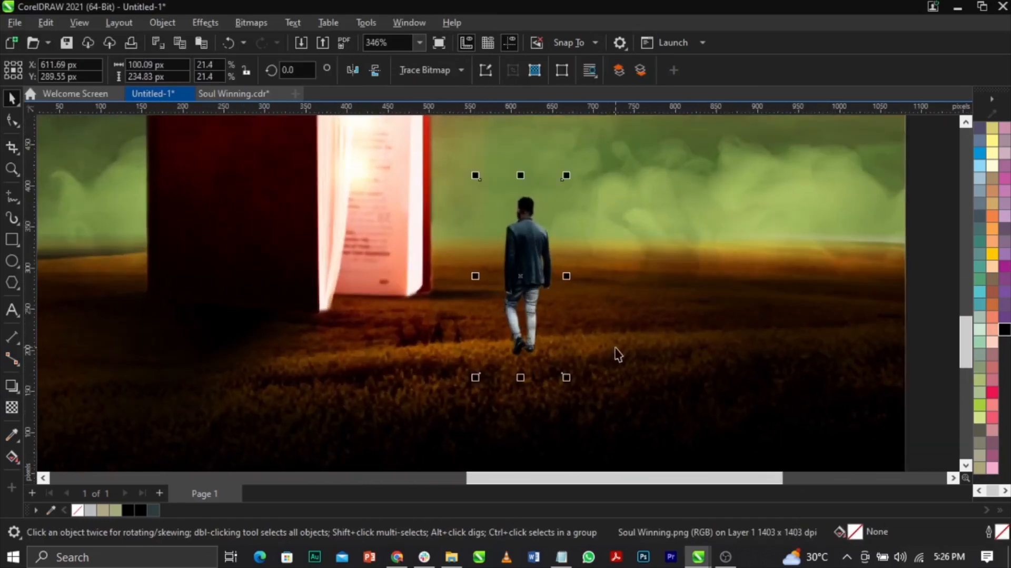
Draw a closed black shadow shape about 224 by 93 px from the man's feet toward the page's lower right with the Freehand tool
scroll(618, 354, up, 1)
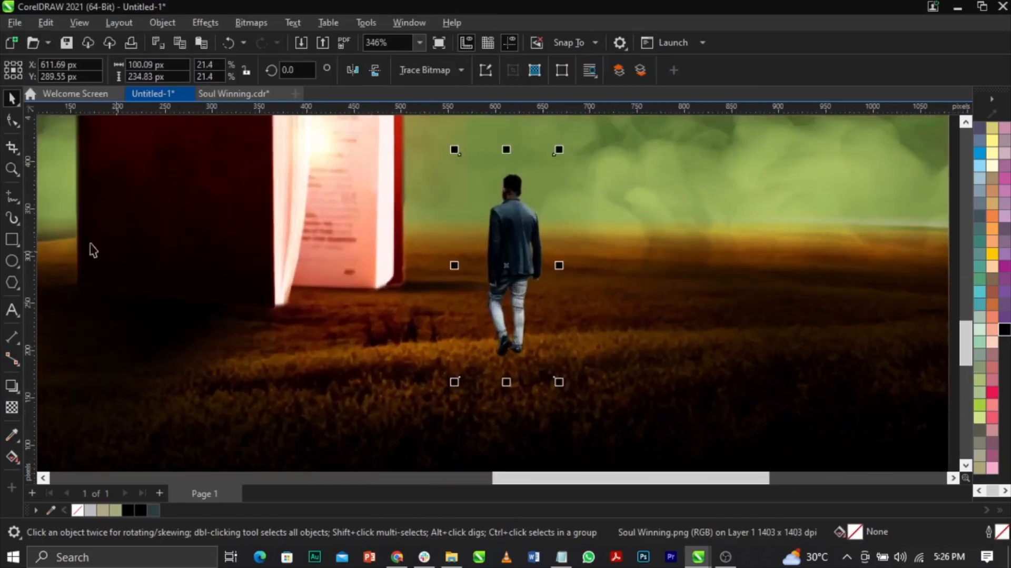
click(13, 196)
click(498, 357)
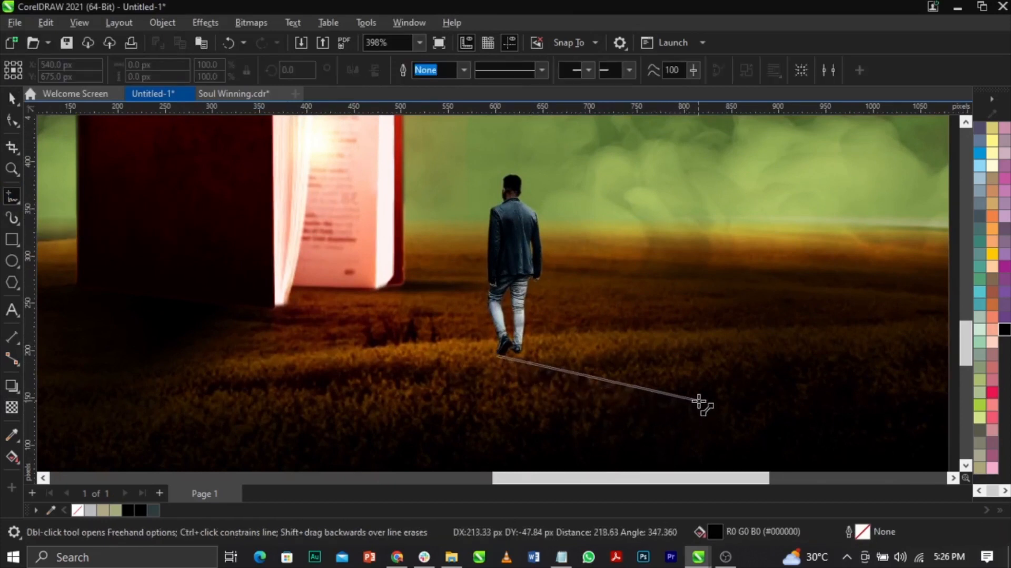
double_click(692, 435)
click(707, 416)
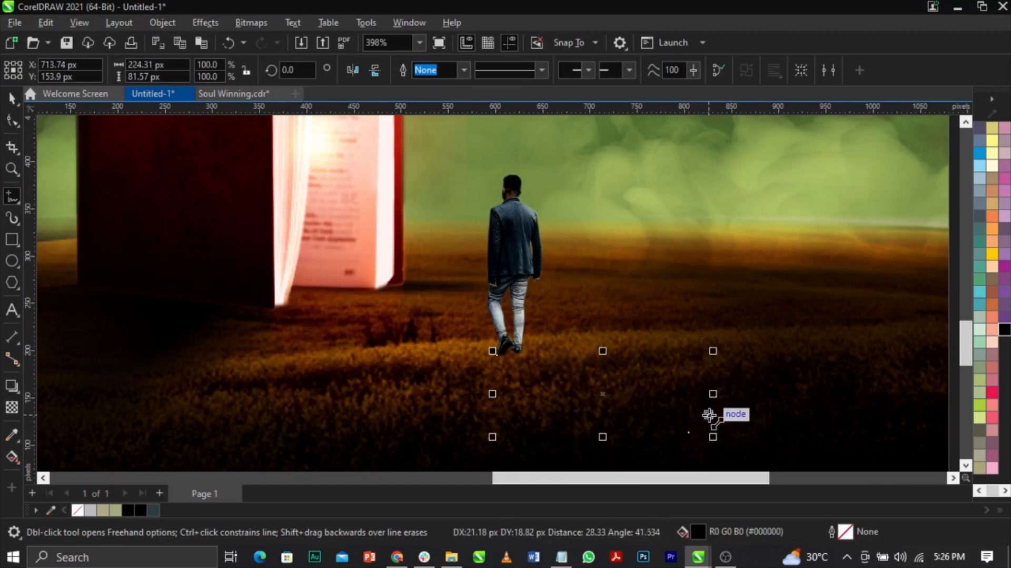
click(514, 347)
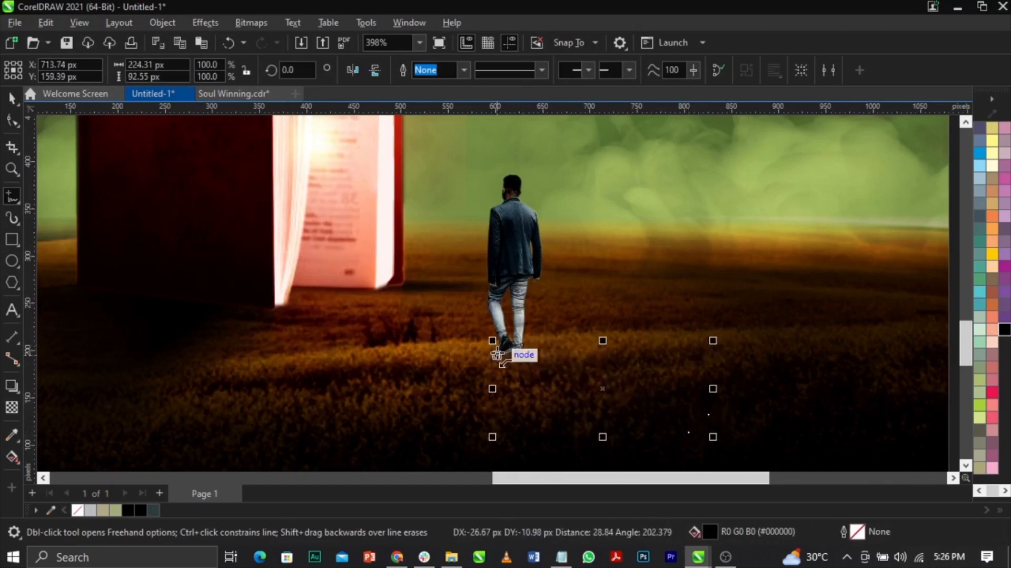
click(497, 353)
key(space)
Reshape the shadow with the Shape tool to fit the shoes and taper to a single far point, about 204 by 81 px
scroll(526, 362, up, 1)
scroll(525, 361, up, 2)
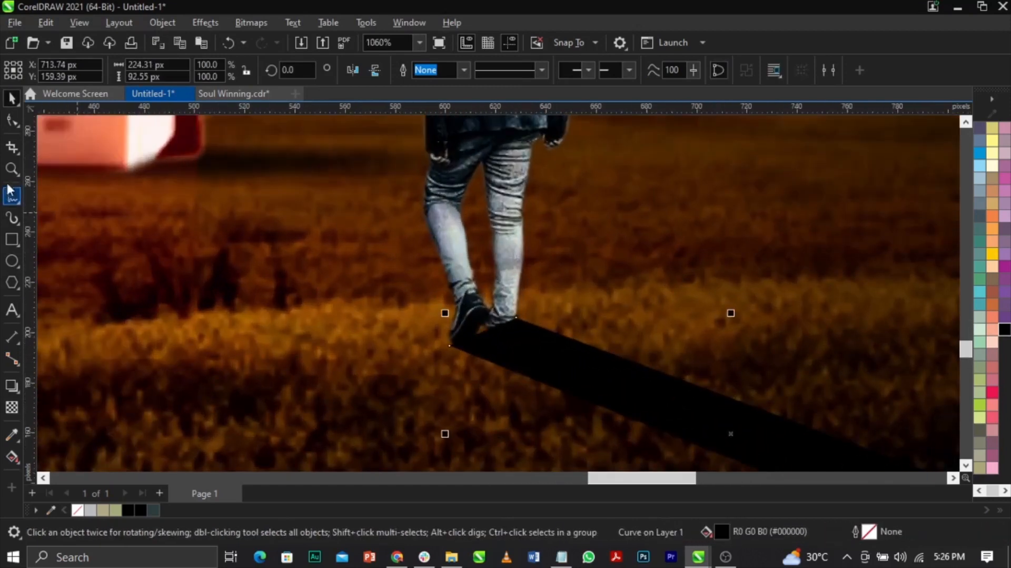
click(12, 122)
drag(486, 330, 459, 335)
scroll(452, 354, up, 2)
scroll(592, 311, down, 5)
drag(733, 391, 718, 395)
double_click(752, 372)
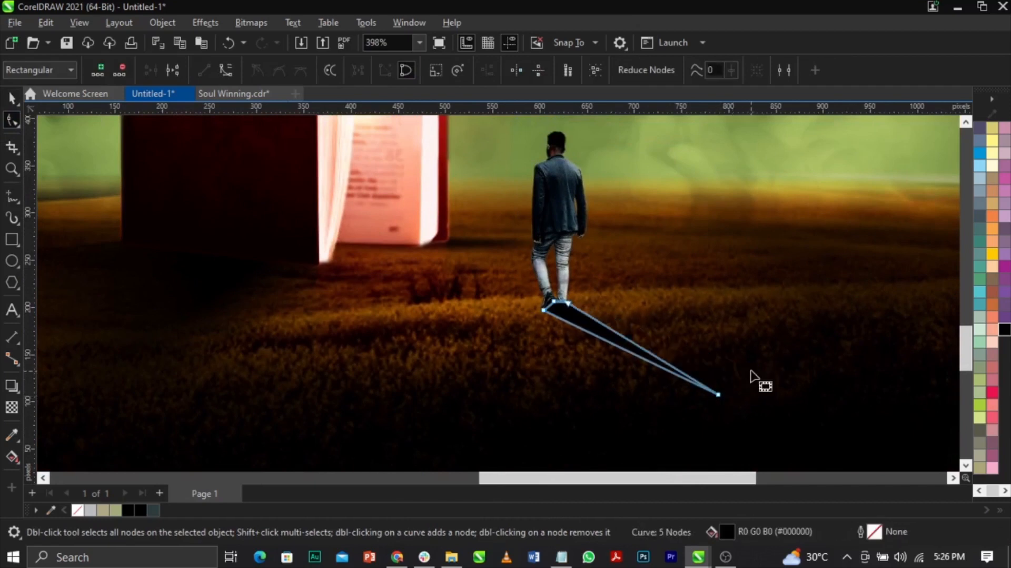
drag(718, 395, 737, 380)
key(space)
scroll(576, 282, up, 2)
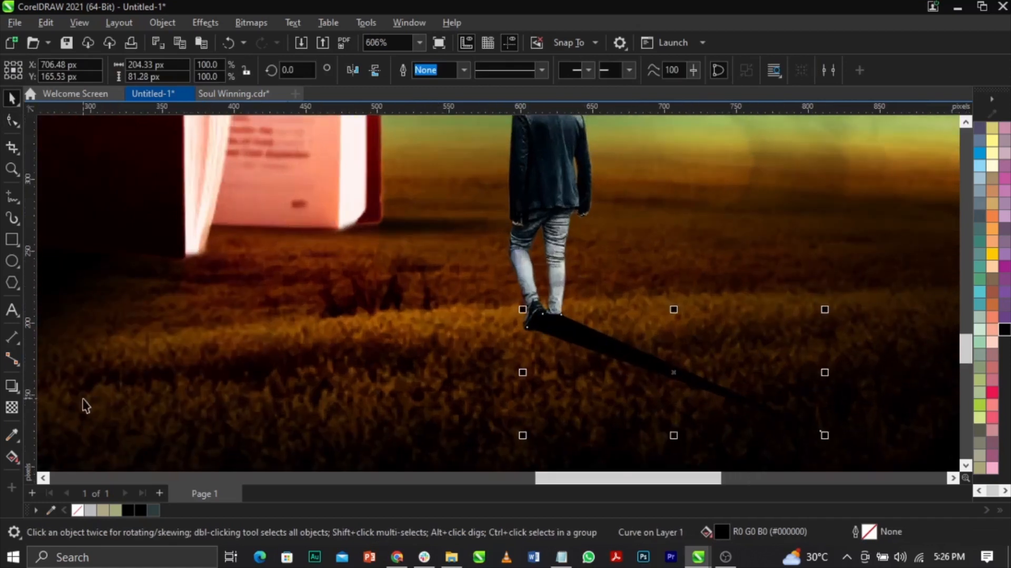
click(11, 410)
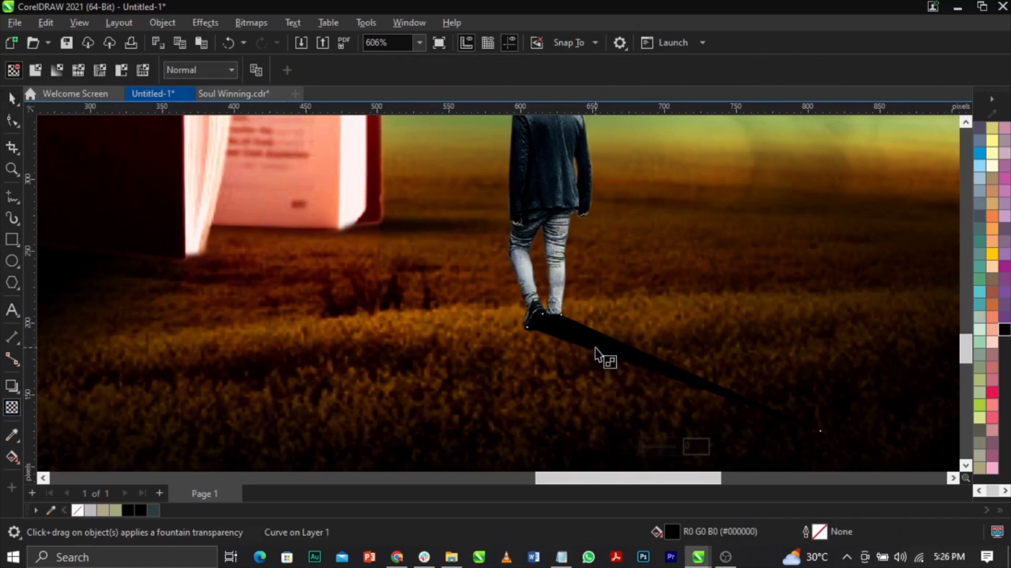
key(space)
click(548, 238)
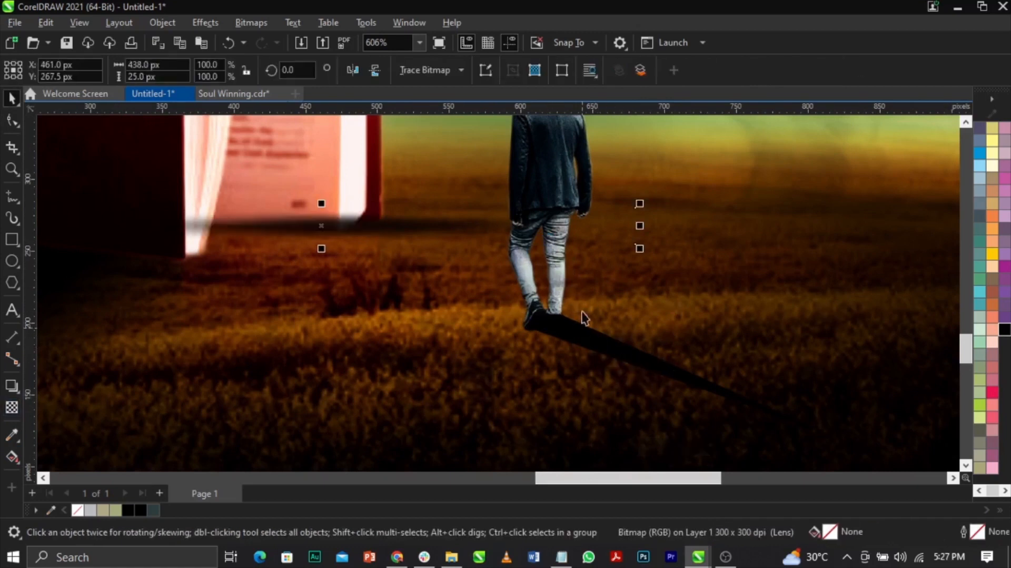
Shift the shadow shape slightly beneath the man's feet, to about X 702, Y 164 px
click(558, 296)
scroll(560, 296, down, 2)
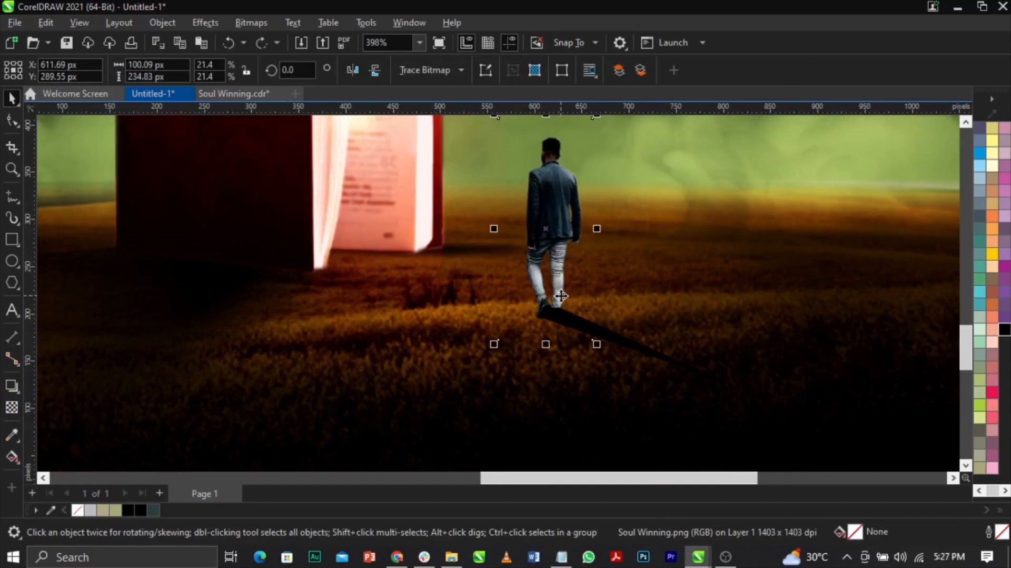
scroll(560, 295, up, 2)
click(684, 374)
mouse_move(684, 375)
mouse_down()
mouse_move(690, 384)
mouse_move(680, 377)
mouse_up()
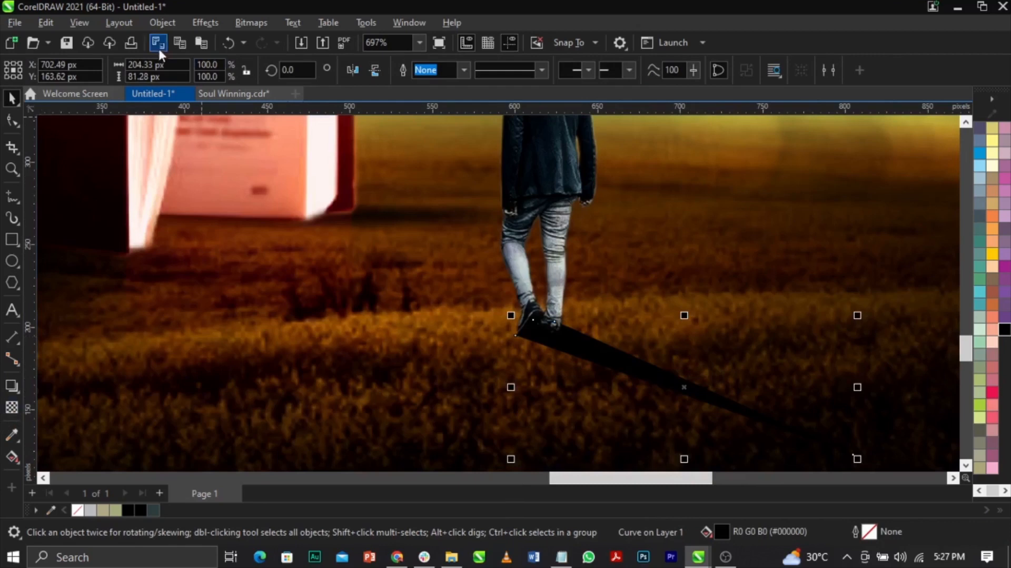
Apply a Gaussian Blur with a radius of 2.0 pixels to the man's shadow shape
click(204, 22)
mouse_move(222, 73)
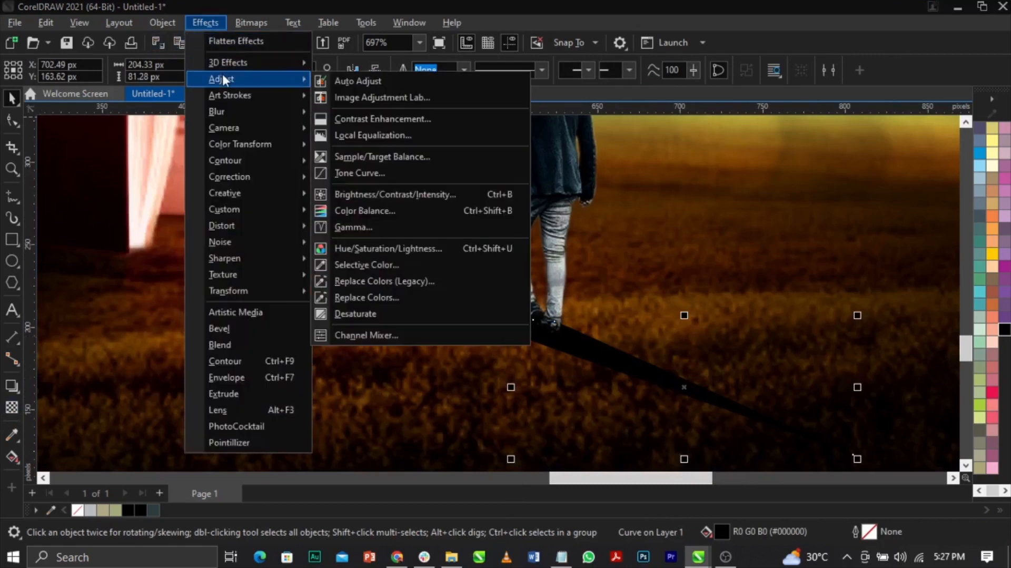
mouse_move(235, 109)
click(345, 141)
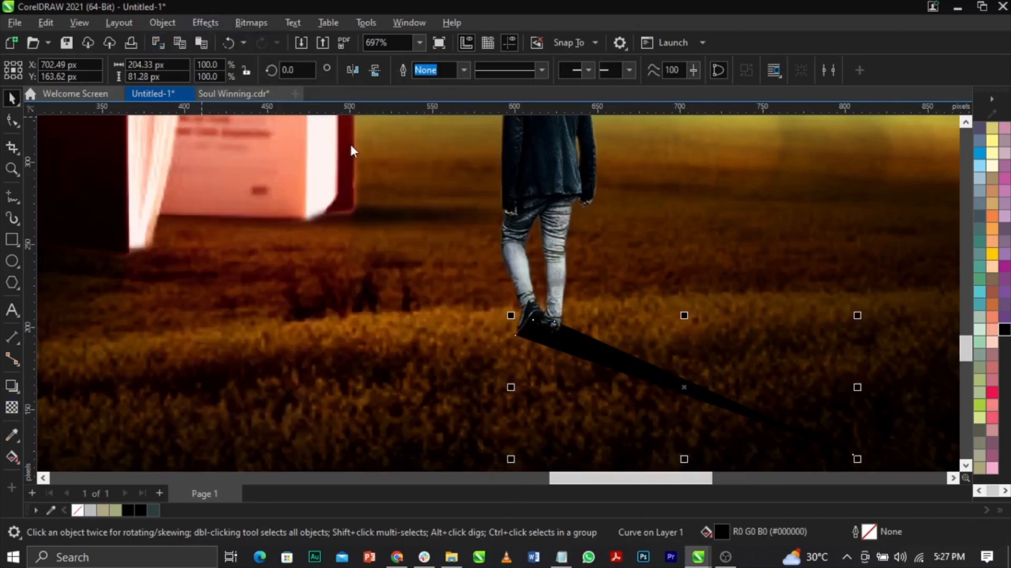
drag(464, 226, 275, 138)
click(210, 174)
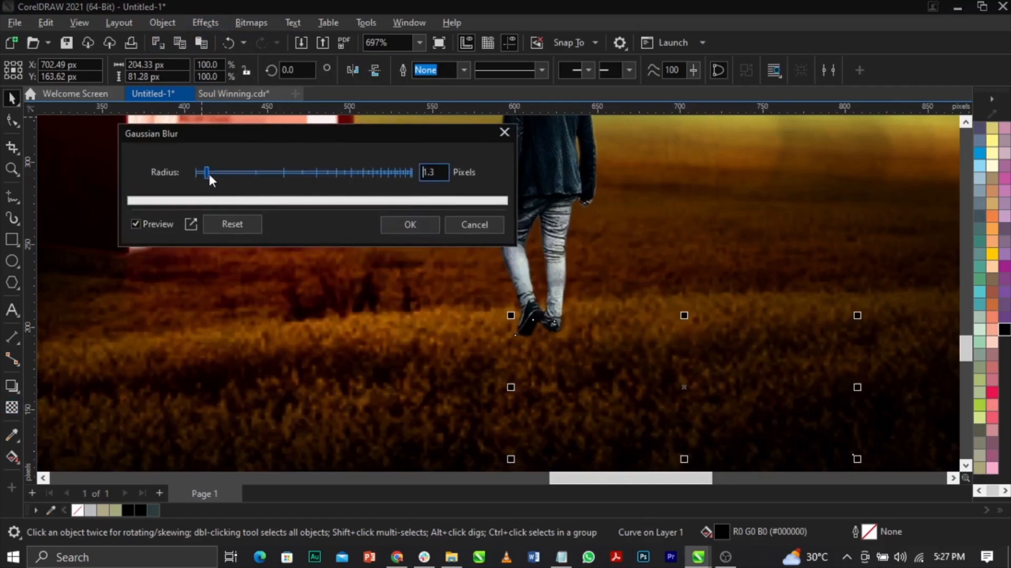
click(213, 173)
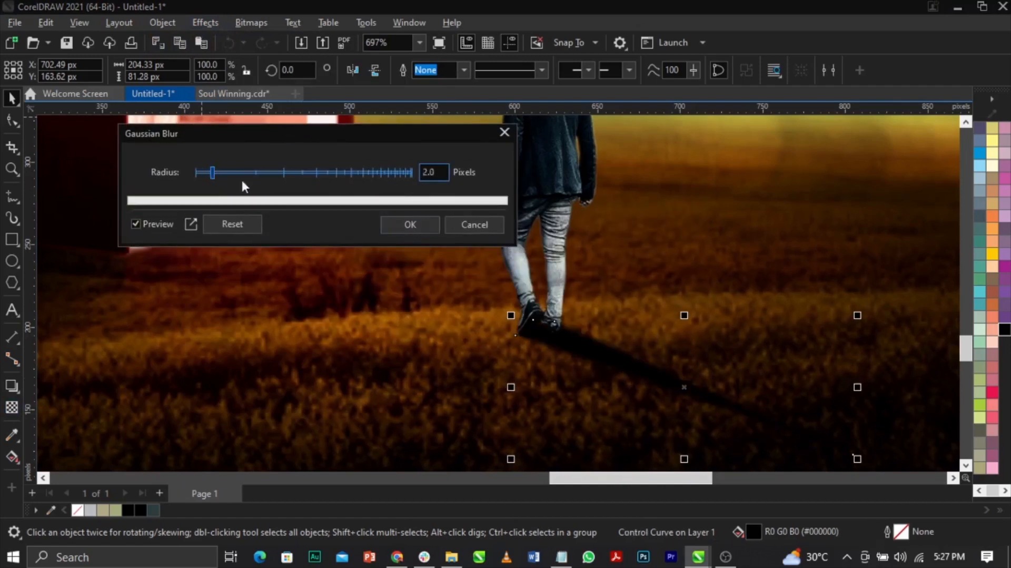
click(402, 221)
Give the blurred shadow a uniform transparency of 38
scroll(184, 255, down, 2)
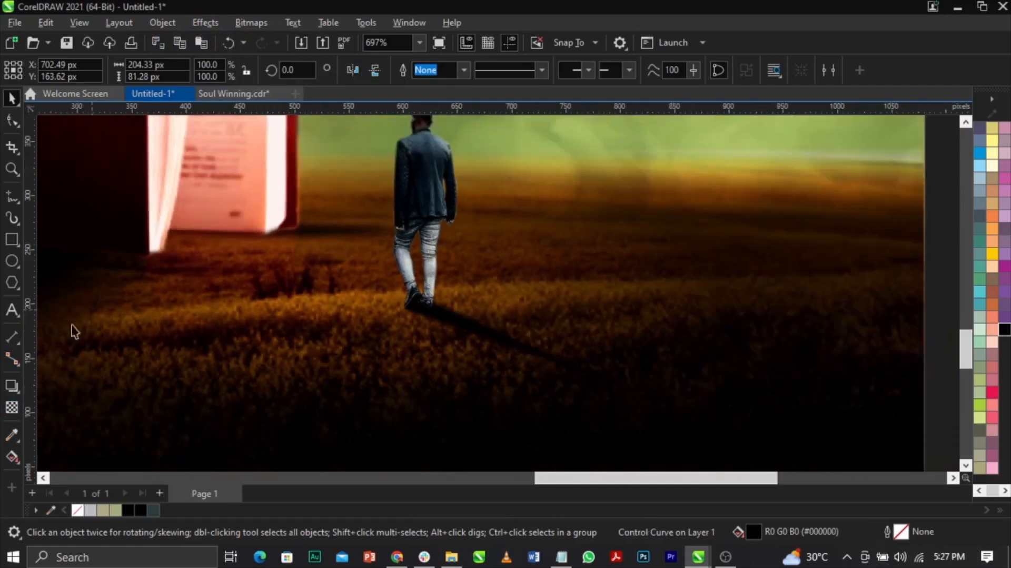
click(12, 408)
drag(487, 403, 494, 403)
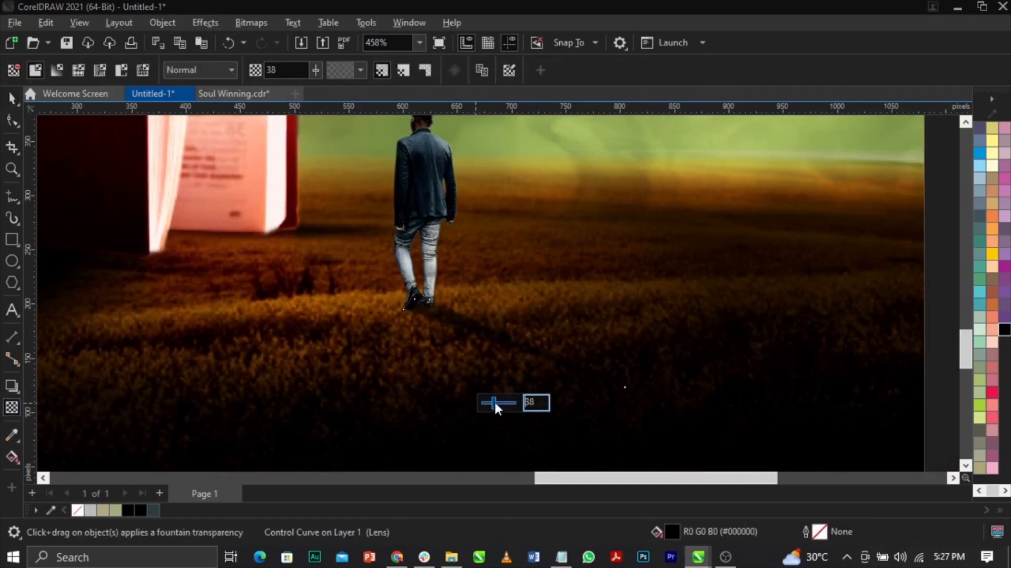
key(space)
Nudge the man slightly over the start of his shadow, to about X 613, Y 291.5 px
scroll(422, 240, up, 2)
drag(422, 240, 425, 236)
scroll(425, 235, down, 3)
scroll(425, 236, down, 2)
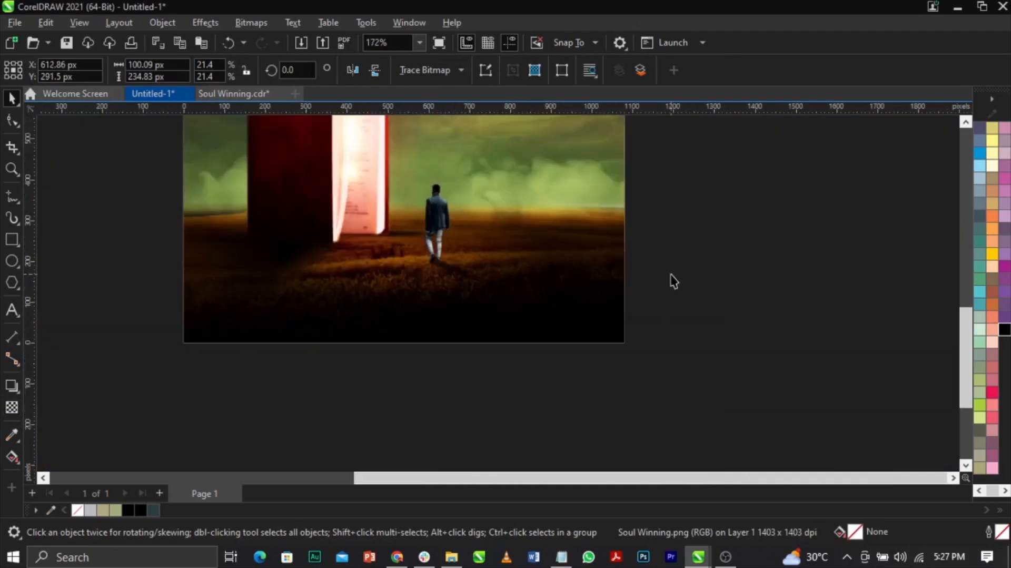
click(670, 282)
Duplicate the flare on the Bible's pages and place the copy over the man, at about X 594, Y 357 px
scroll(669, 303, down, 2)
key(z)
drag(671, 353, 277, 93)
key(space)
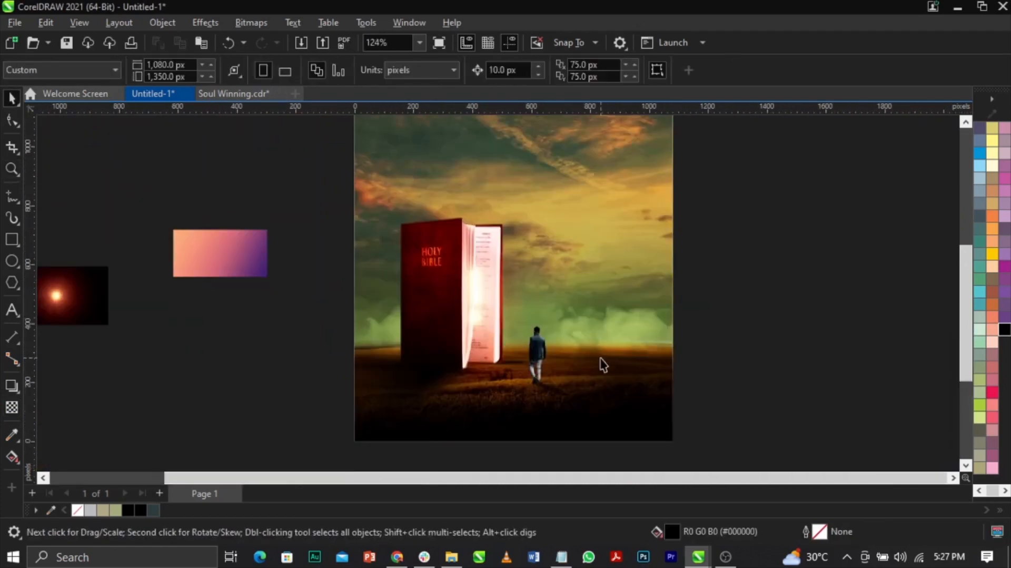
scroll(602, 407, up, 1)
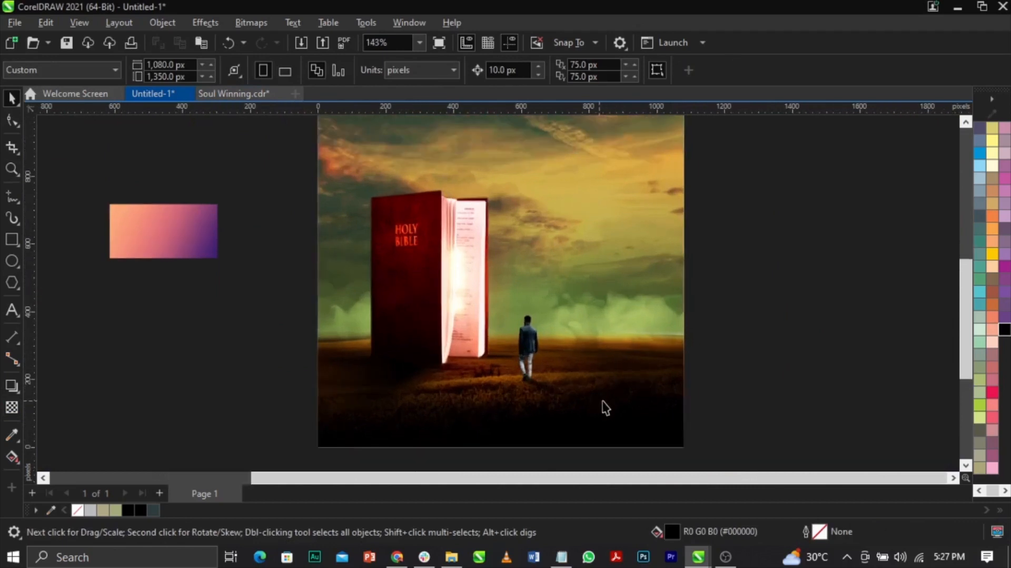
click(458, 288)
drag(463, 270, 521, 284)
scroll(521, 350, up, 9)
mouse_move(529, 320)
mouse_down()
mouse_move(537, 314)
mouse_move(533, 326)
mouse_up()
scroll(539, 324, down, 4)
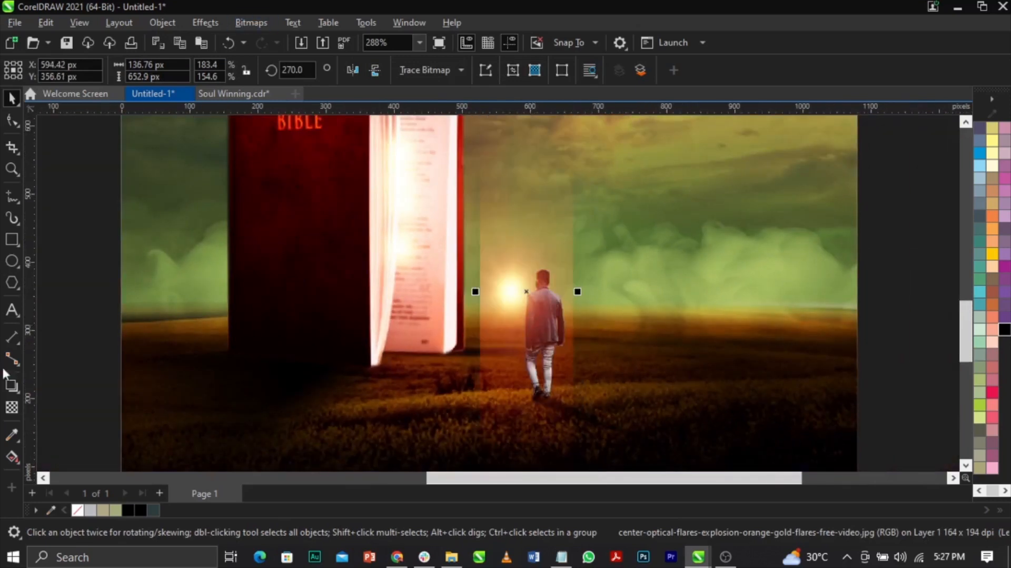
Set the merge mode of the flare copy over the man to Normal
click(11, 408)
click(192, 72)
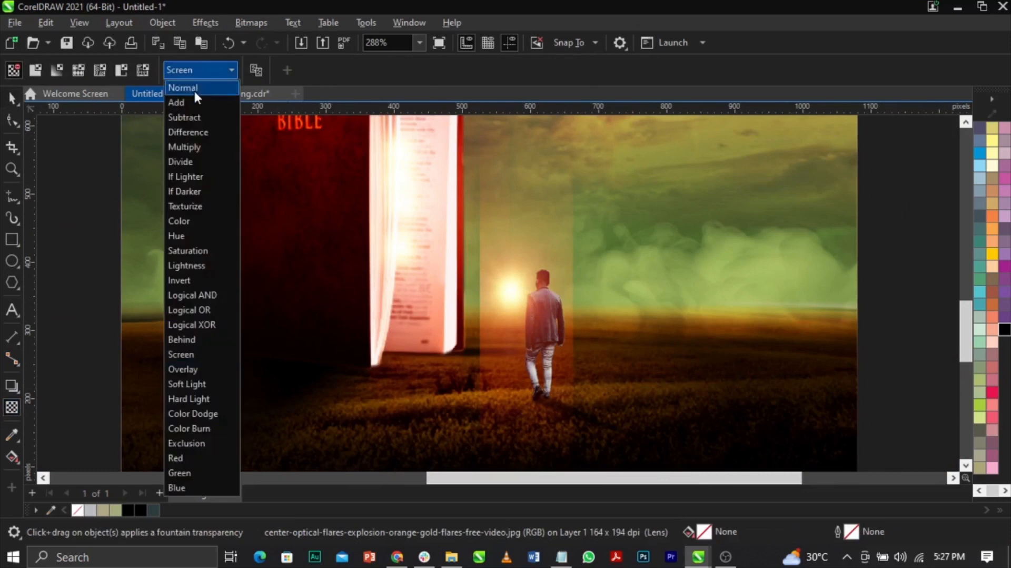
click(193, 89)
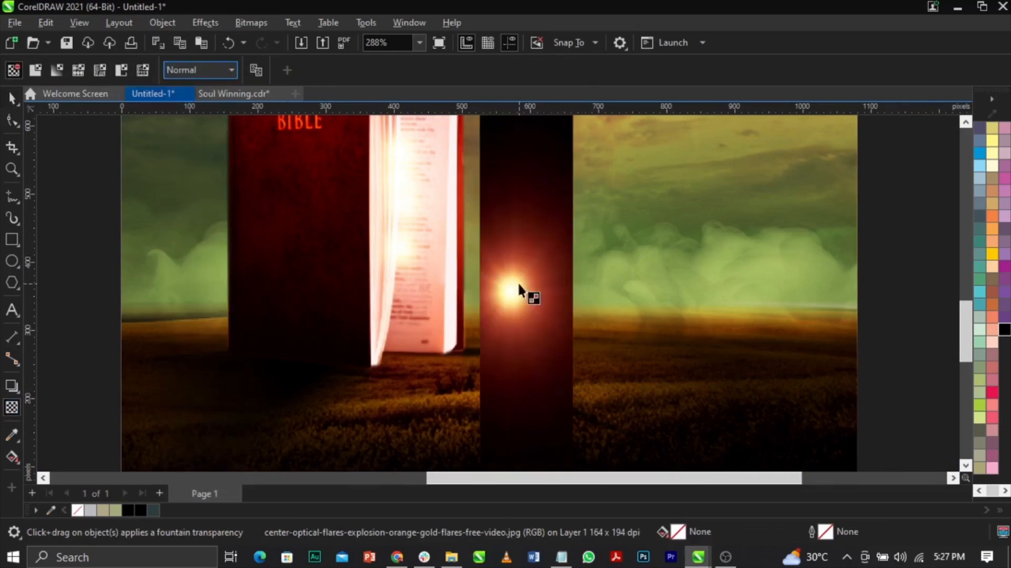
Fade out the flare copy's upper part with a linear fountain transparency and convert it to a 300 dpi RGB bitmap with transparent background
mouse_move(526, 292)
mouse_down()
mouse_move(527, 221)
mouse_move(527, 324)
mouse_move(530, 294)
mouse_up()
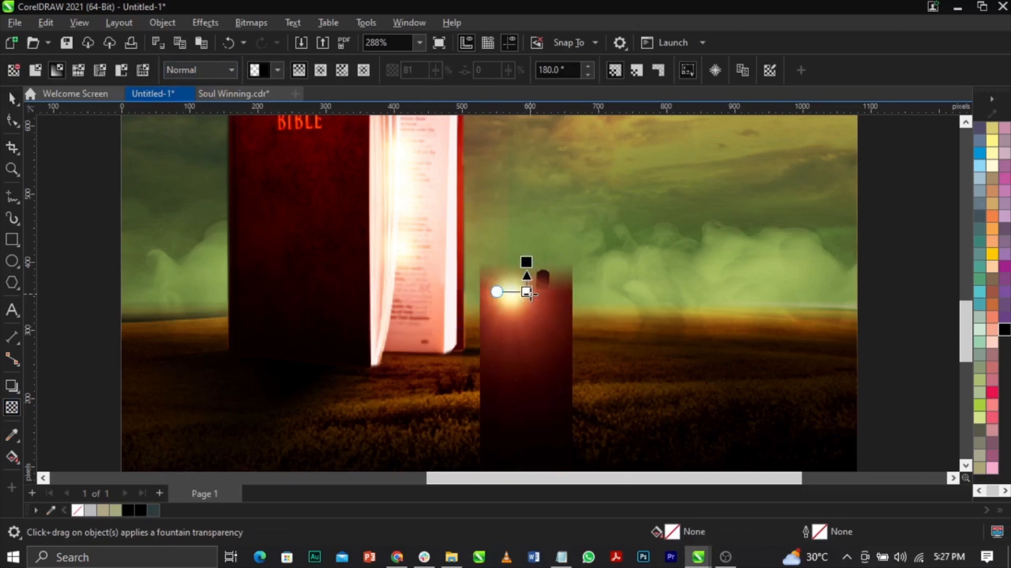
click(261, 29)
click(264, 37)
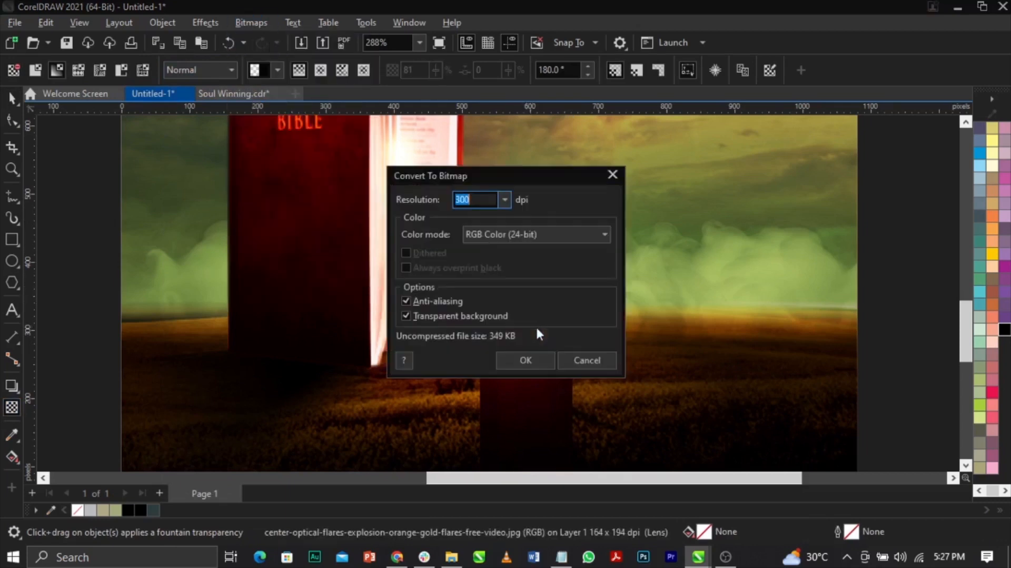
click(525, 361)
Fade out the part of the flare left of the man with a fountain transparency and convert it to a 300 dpi RGB bitmap
drag(533, 315, 513, 313)
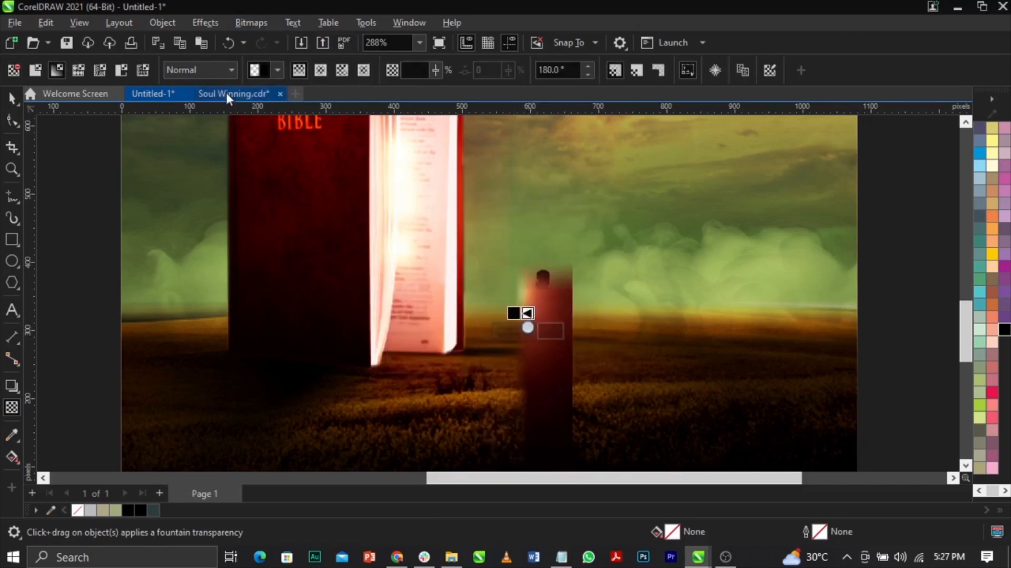
click(250, 22)
click(261, 38)
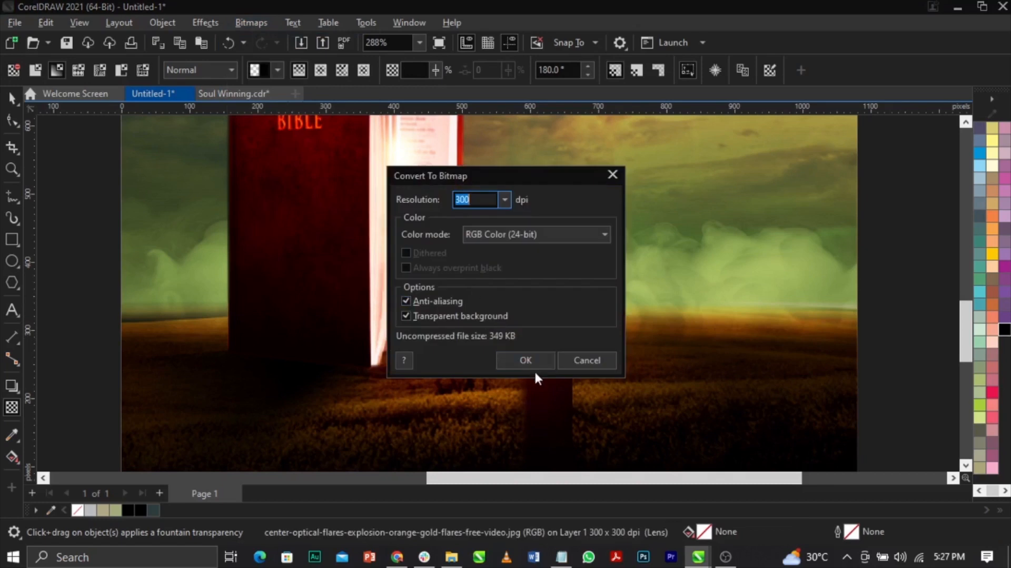
click(533, 363)
Fade out the flare's lower part over the man's legs with a fountain transparency and set its merge mode to Screen
drag(542, 375, 539, 385)
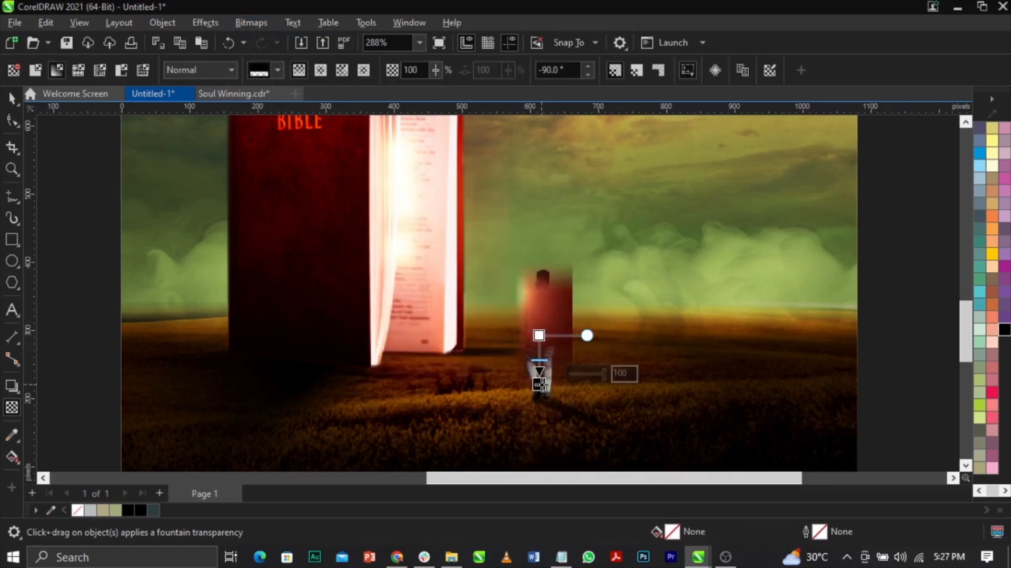
click(214, 73)
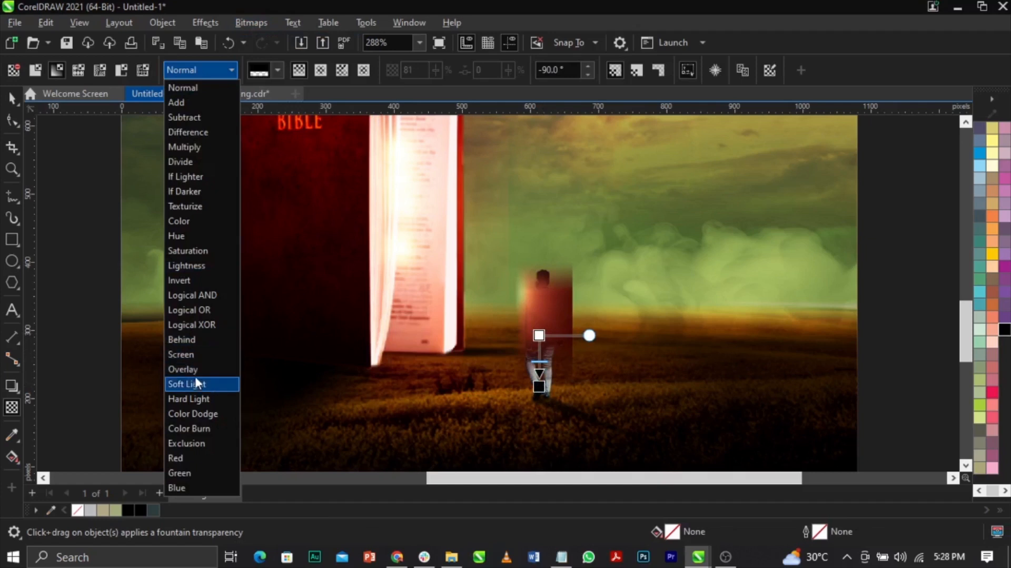
click(198, 358)
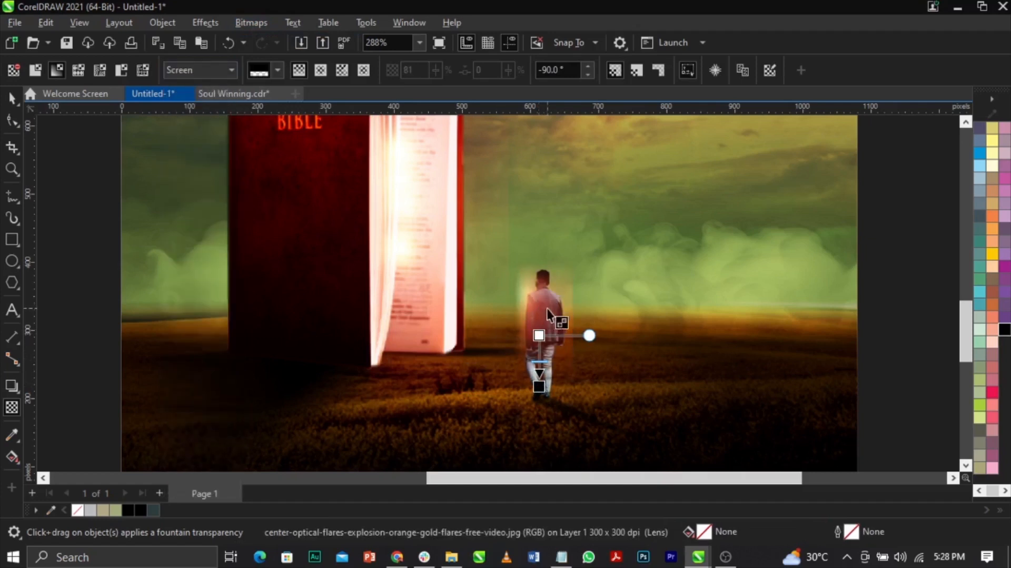
Shift the flare slightly over the man's back, to about X 599, Y 350 px
scroll(547, 310, up, 1)
key(space)
mouse_move(546, 308)
mouse_down()
mouse_move(562, 309)
mouse_move(552, 317)
mouse_up()
scroll(535, 287, down, 5)
scroll(537, 275, down, 1)
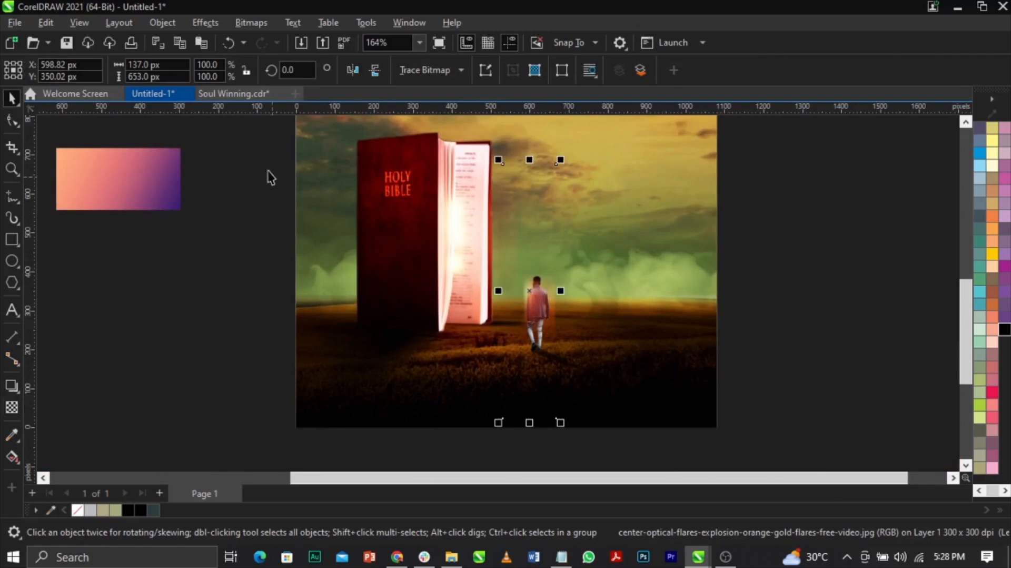
Set the flare's merge mode back to Normal and convert it to a 300 dpi RGB bitmap with transparent background
click(11, 409)
click(227, 69)
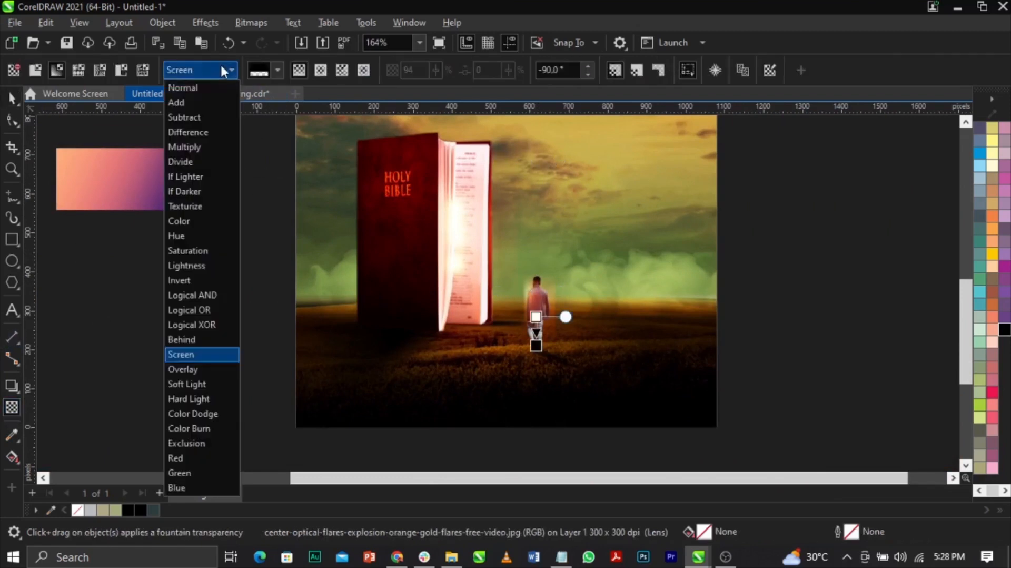
click(195, 83)
scroll(564, 285, up, 3)
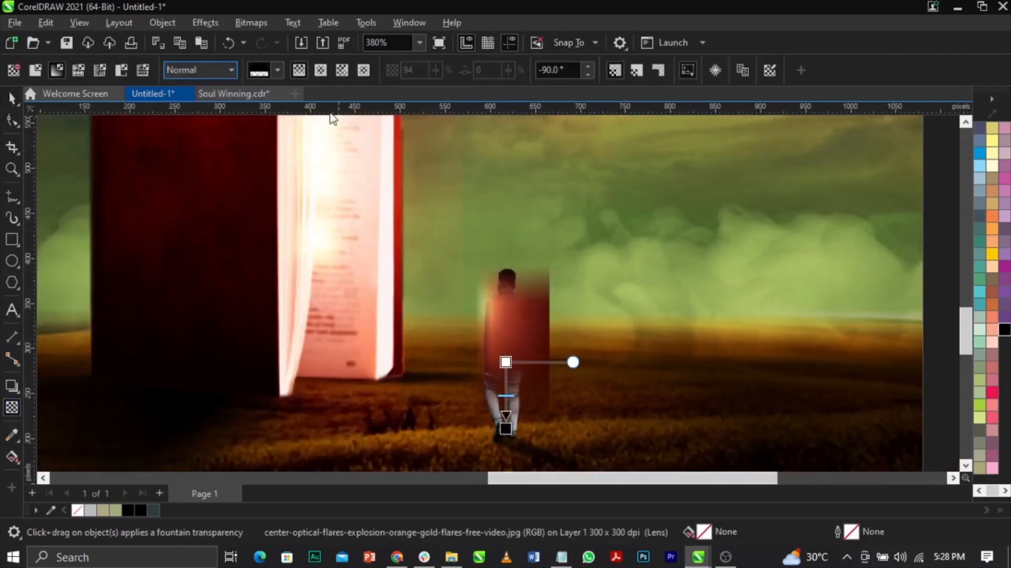
click(252, 23)
click(263, 38)
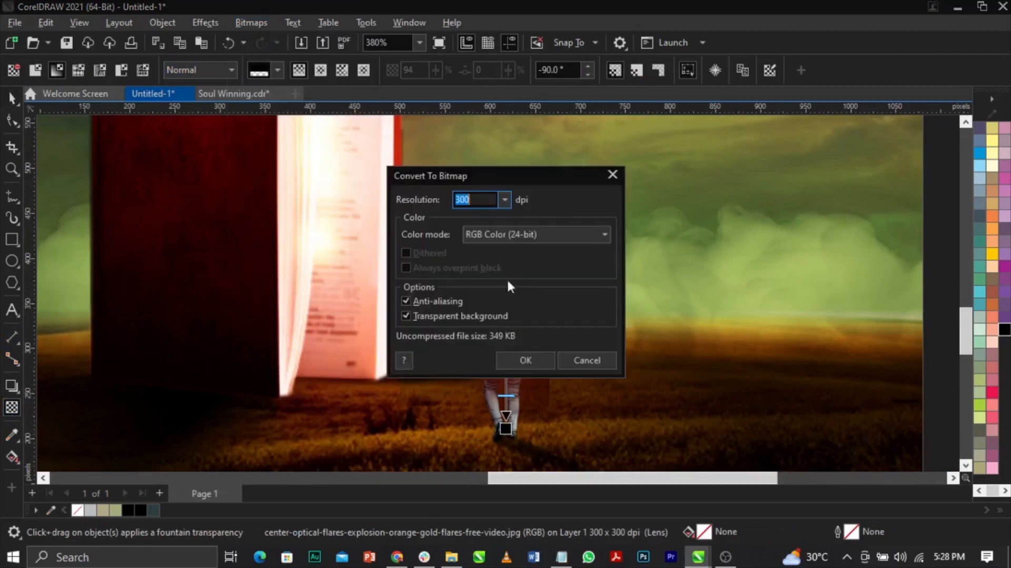
click(525, 360)
Fade out the flare's right side across the man's back with a fountain transparency and convert it to a bitmap
drag(496, 330, 521, 332)
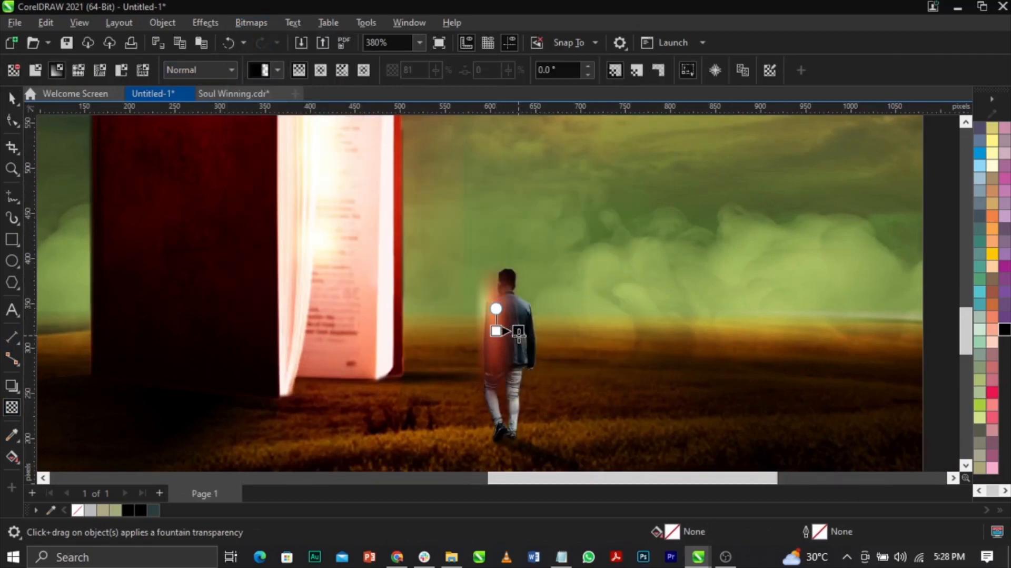
click(251, 22)
click(254, 38)
click(525, 351)
Fade out the flare's left edge along the man's arm with a fountain transparency and set its merge mode to Screen
scroll(498, 332, up, 2)
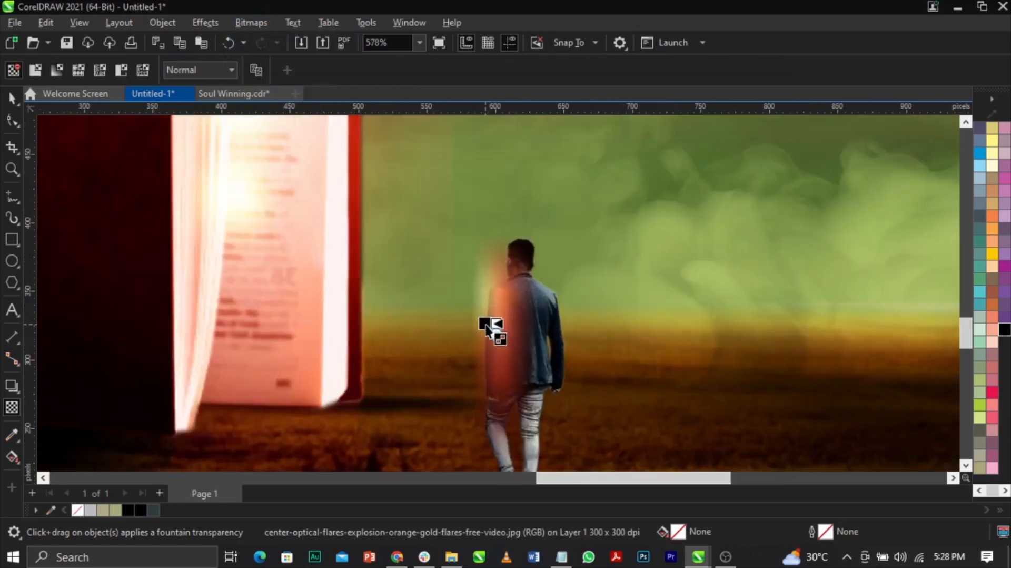
drag(485, 323, 499, 324)
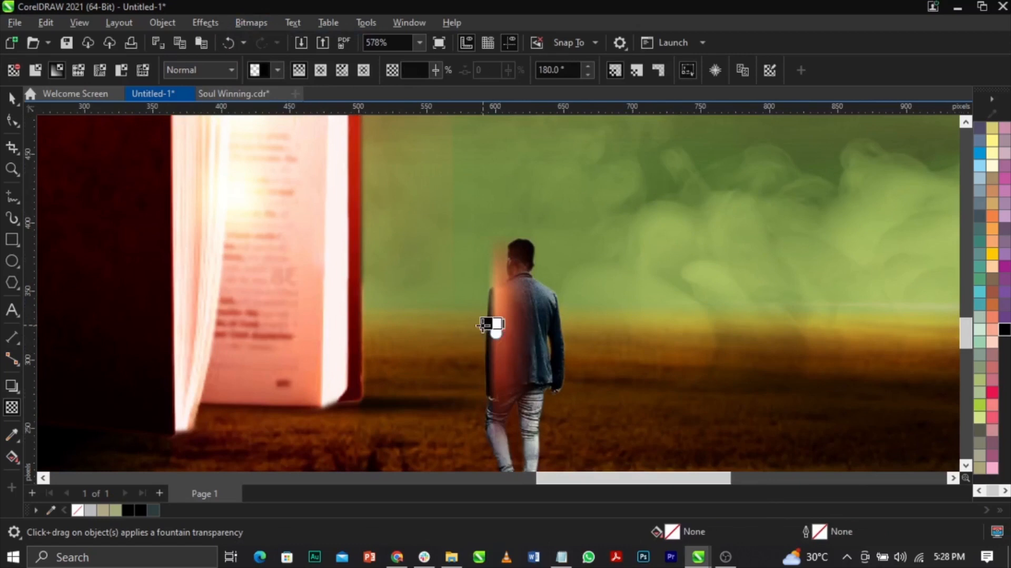
drag(481, 324, 481, 322)
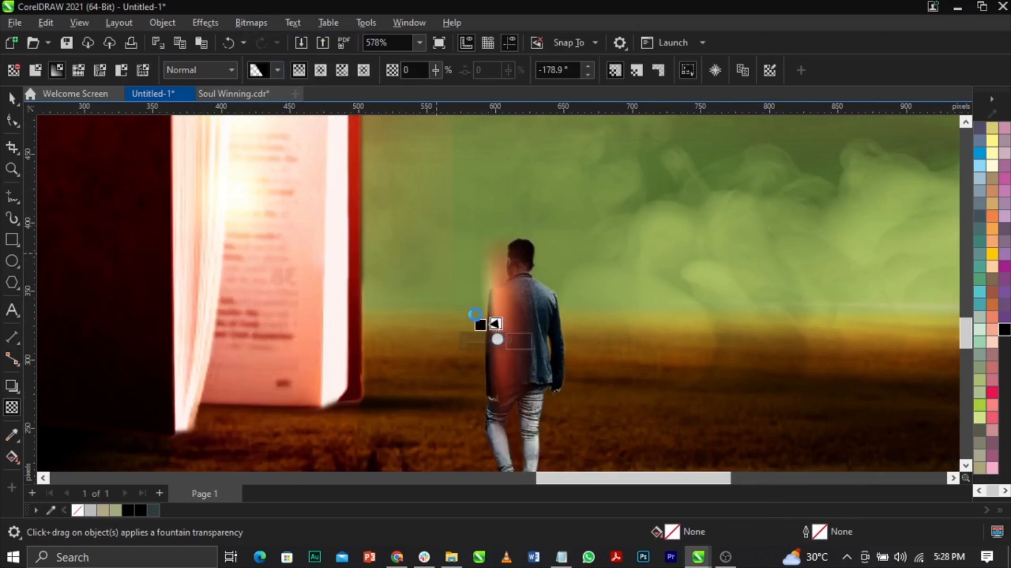
key(ctrl+z)
click(218, 76)
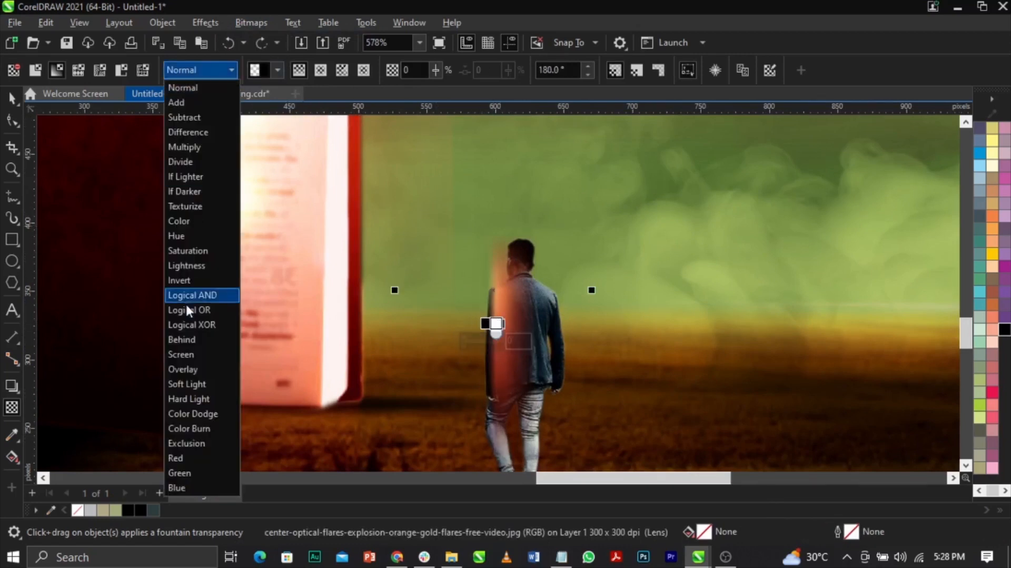
click(202, 354)
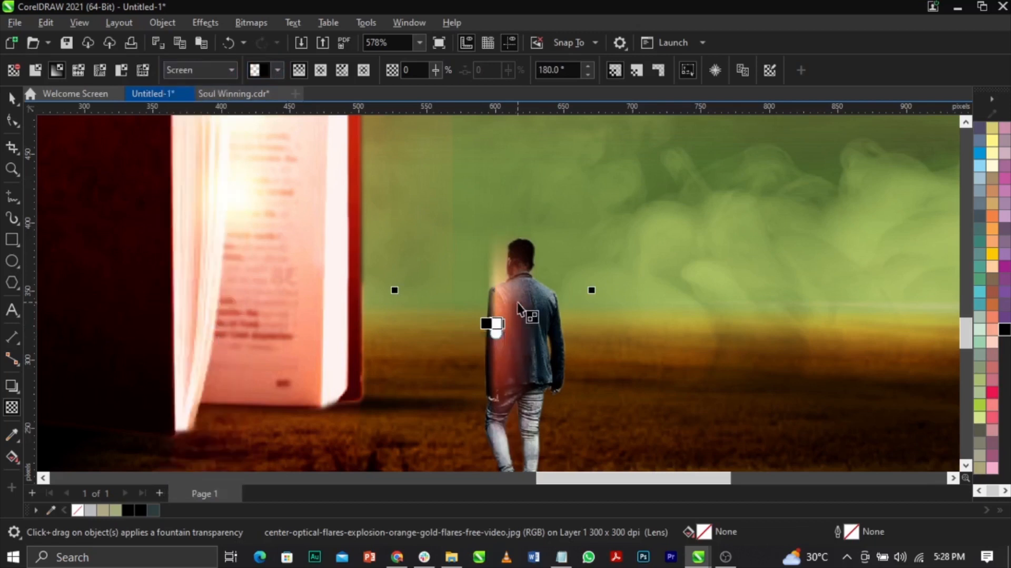
Move the flare onto the man's left shoulder and arm, to about X 594, Y 345 px
key(space)
scroll(515, 300, up, 1)
drag(503, 301, 489, 319)
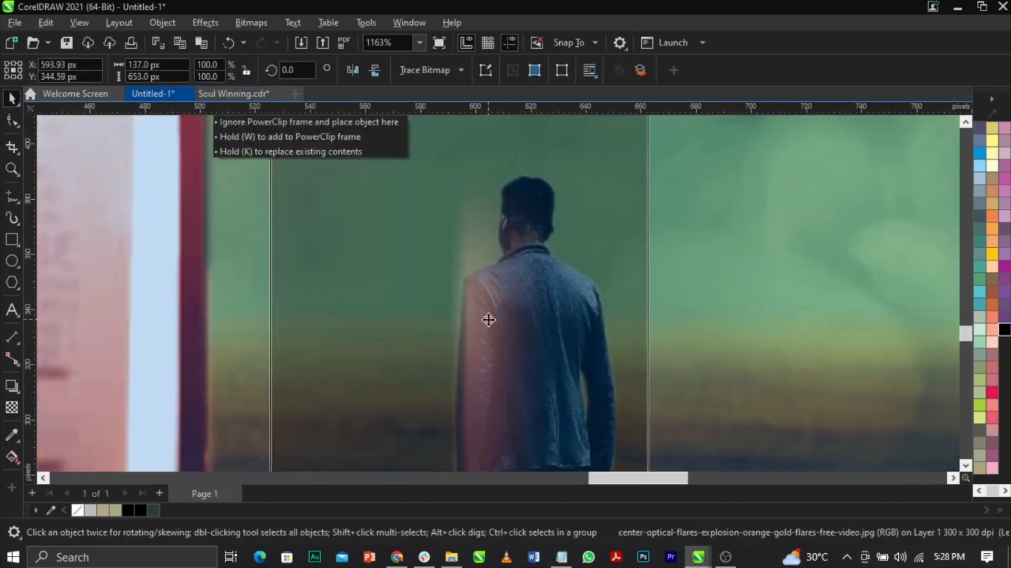
scroll(569, 248, down, 2)
scroll(568, 240, down, 1)
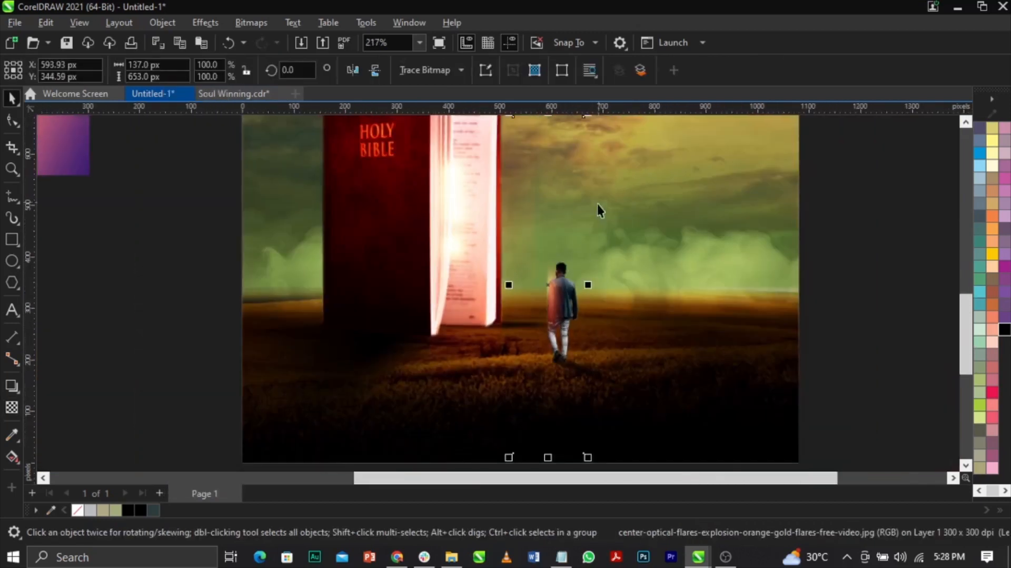
Shrink the flare proportionally to about 45 by 214 px and fit it to the man's left shoulder at about X 594, Y 345 px
drag(588, 459, 564, 453)
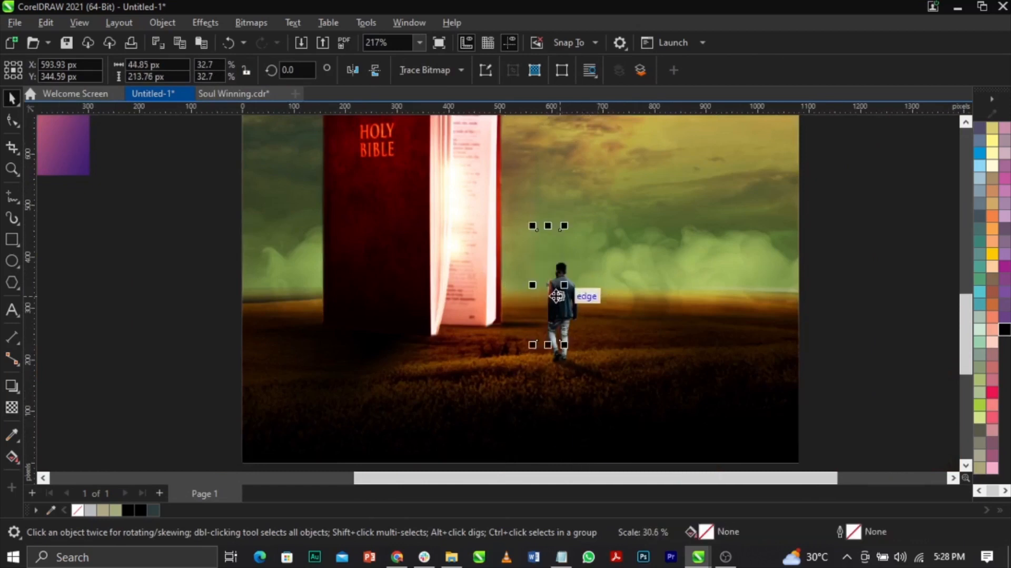
scroll(555, 296, up, 1)
click(550, 294)
drag(549, 294, 544, 262)
scroll(550, 286, up, 3)
scroll(544, 262, down, 4)
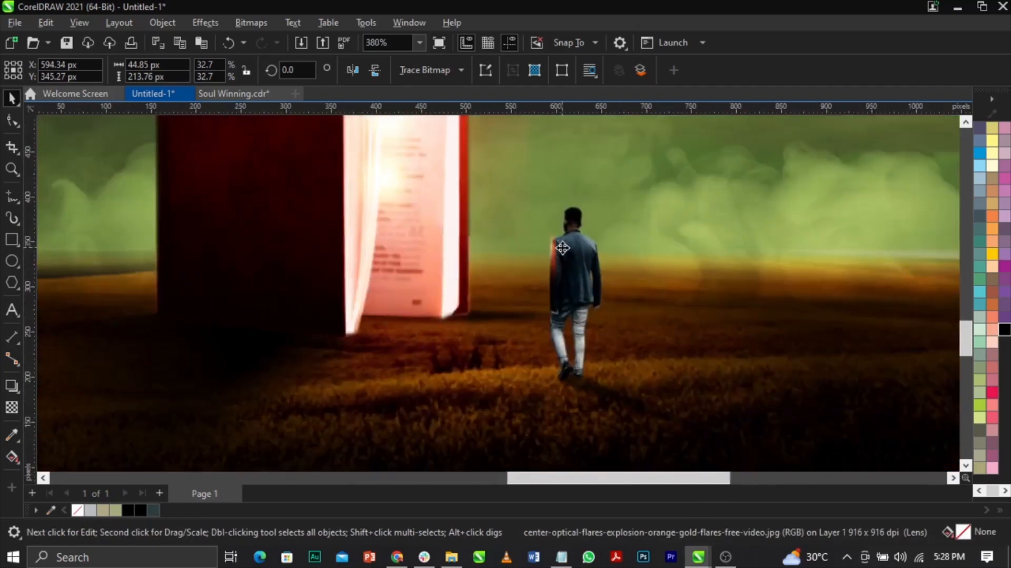
Skew the flare horizontally to about 70 px wide to follow the man's arm and move it to about X 597, Y 348 px
drag(545, 352, 527, 352)
scroll(552, 272, up, 1)
drag(544, 257, 573, 246)
scroll(558, 261, up, 3)
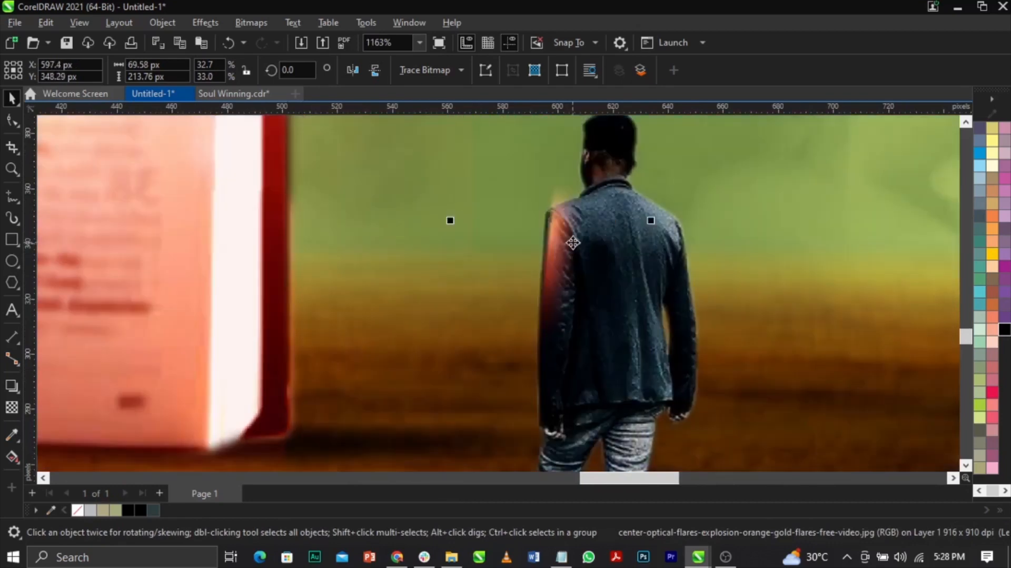
Shrink the skewed flare proportionally about its centre to about 39 by 119 px
scroll(573, 246, down, 3)
drag(605, 367, 587, 314)
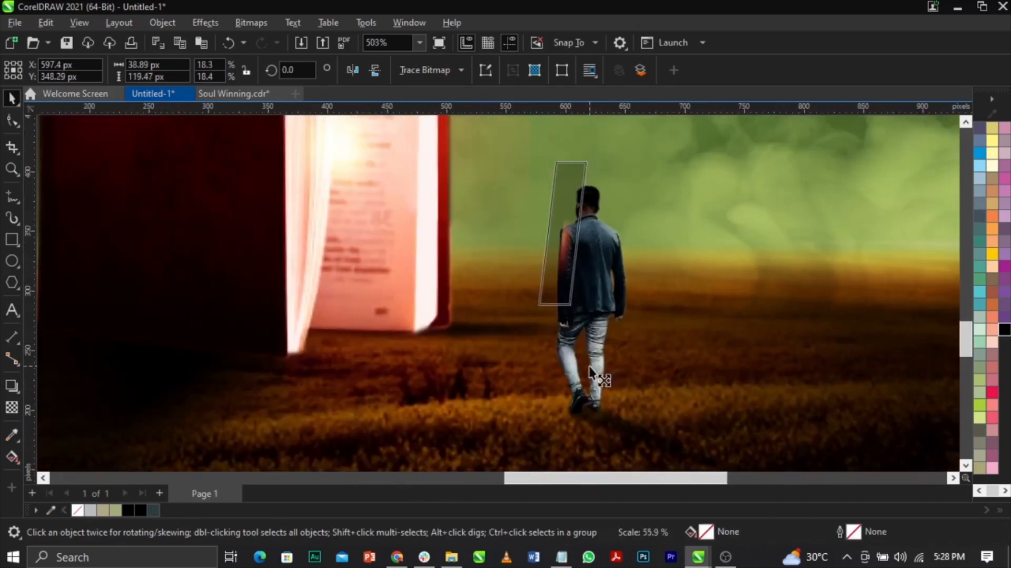
Refit the flare on the man's left shoulder at about 40 by 123 px, centred near X 595, Y 347 px
scroll(582, 205, up, 1)
drag(565, 250, 561, 246)
scroll(557, 244, up, 5)
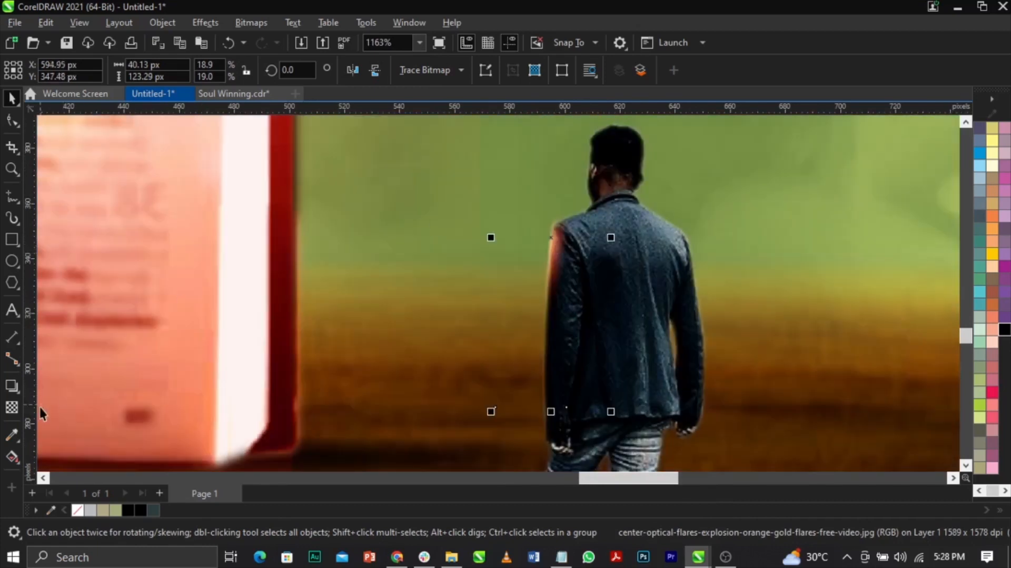
Set the node of the shoulder flare's fountain transparency to 21
click(12, 407)
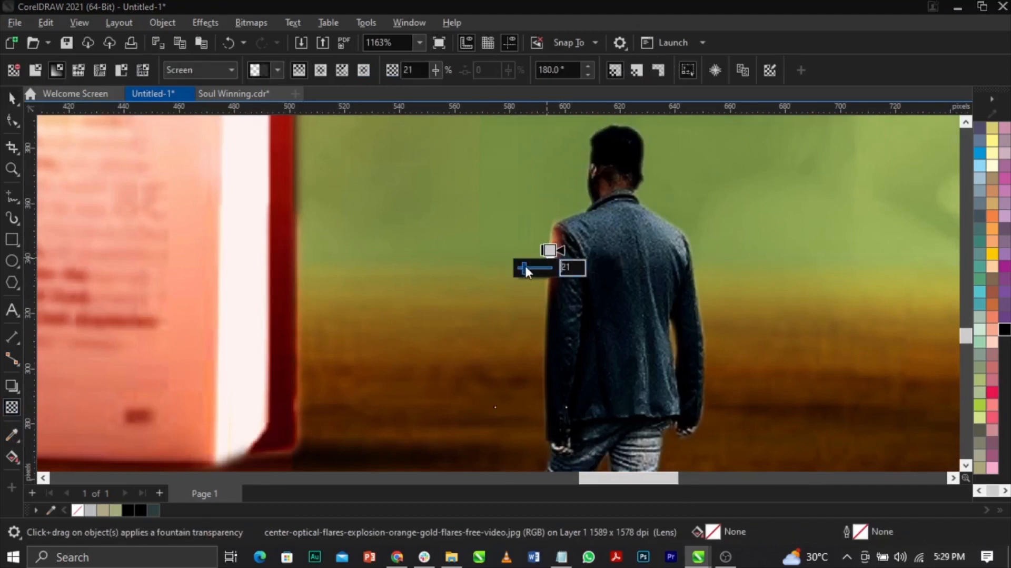
click(662, 277)
key(space)
scroll(313, 154, down, 4)
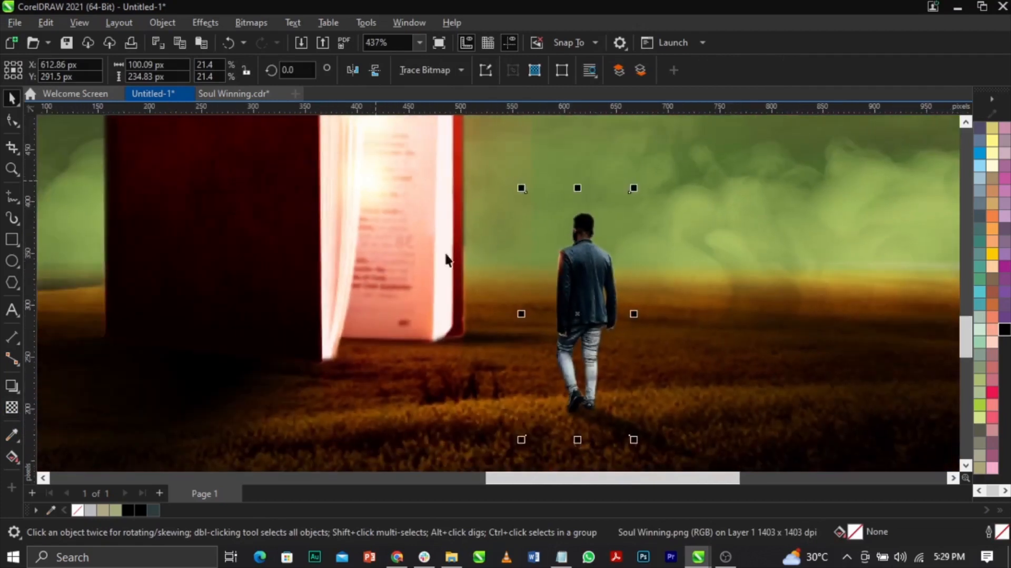
scroll(568, 275, down, 3)
click(864, 308)
scroll(518, 303, down, 1)
Copy the shoulder flare onto the inner edge of the man's right arm at about X 639, Y 314 px
key(z)
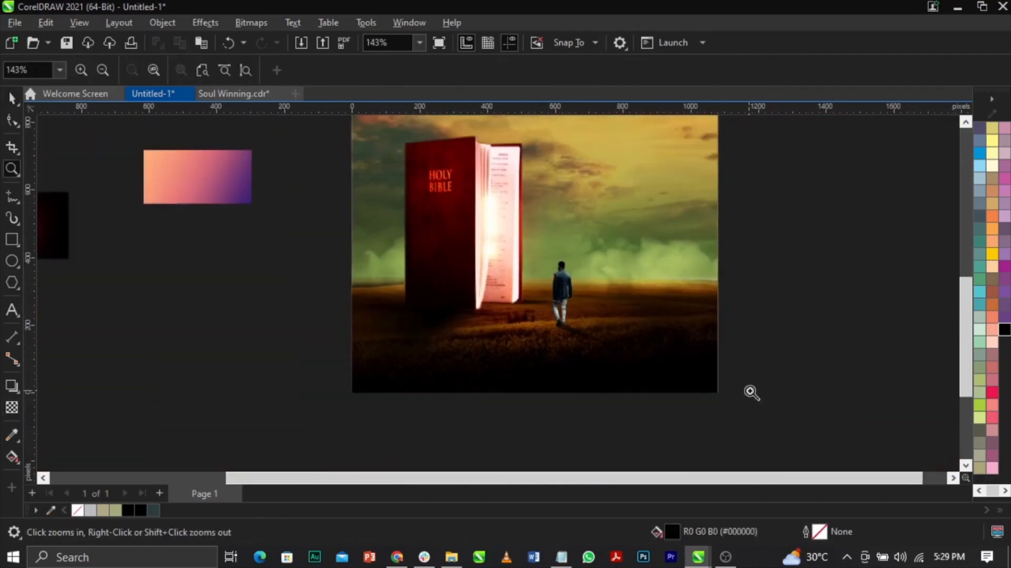
drag(750, 392, 458, 184)
key(space)
scroll(432, 284, up, 5)
click(491, 350)
click(493, 354)
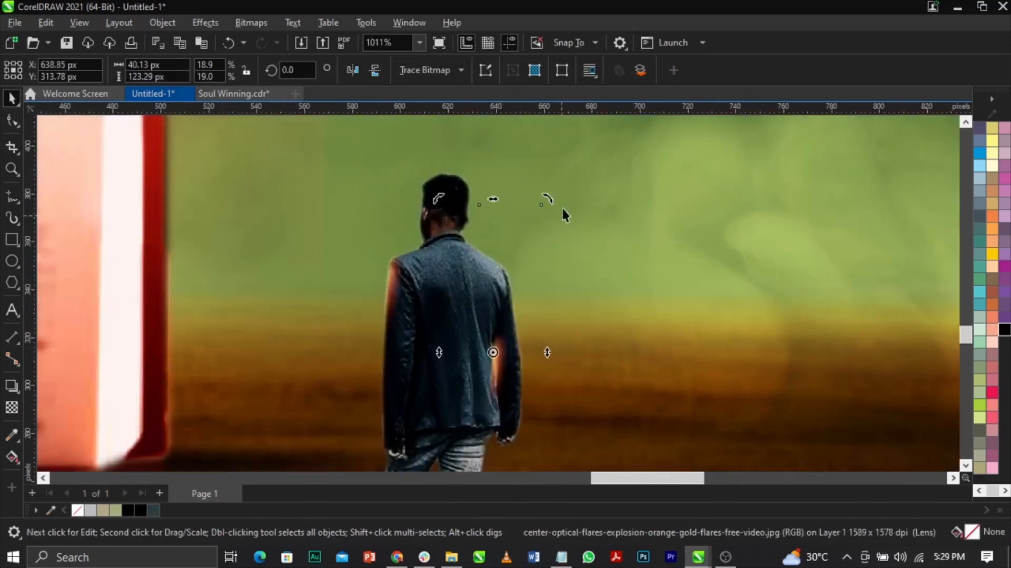
Rotate the right-arm flare about 11° and shrink it proportionally about its centre to about 24 by 87 px
drag(551, 202, 518, 183)
click(517, 357)
drag(542, 200, 527, 242)
scroll(505, 360, up, 2)
click(506, 359)
scroll(508, 273, down, 11)
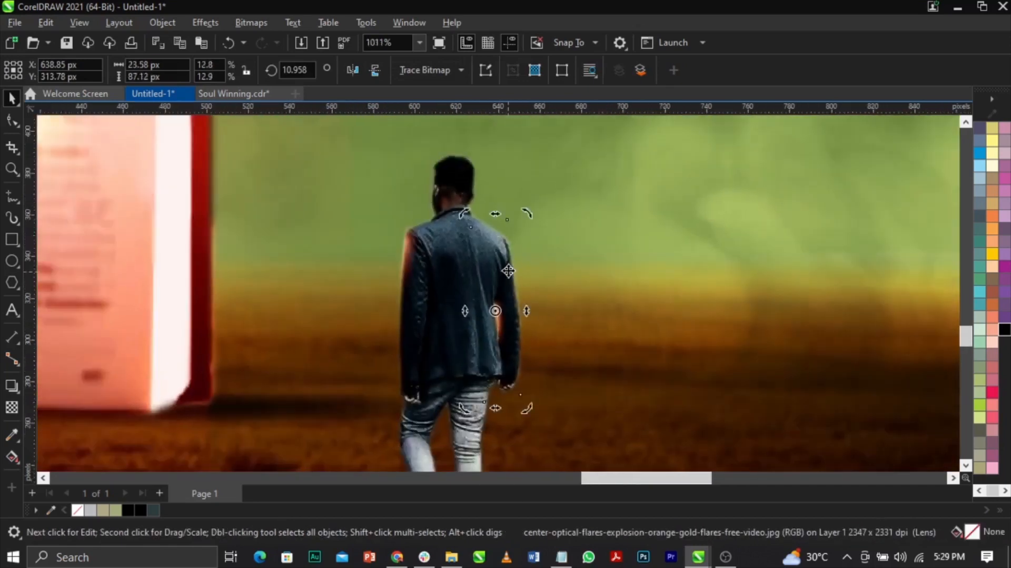
click(784, 311)
Copy the right-arm flare to the left side of the man's head
scroll(663, 292, down, 5)
click(663, 292)
scroll(562, 337, down, 2)
scroll(562, 339, down, 1)
click(300, 275)
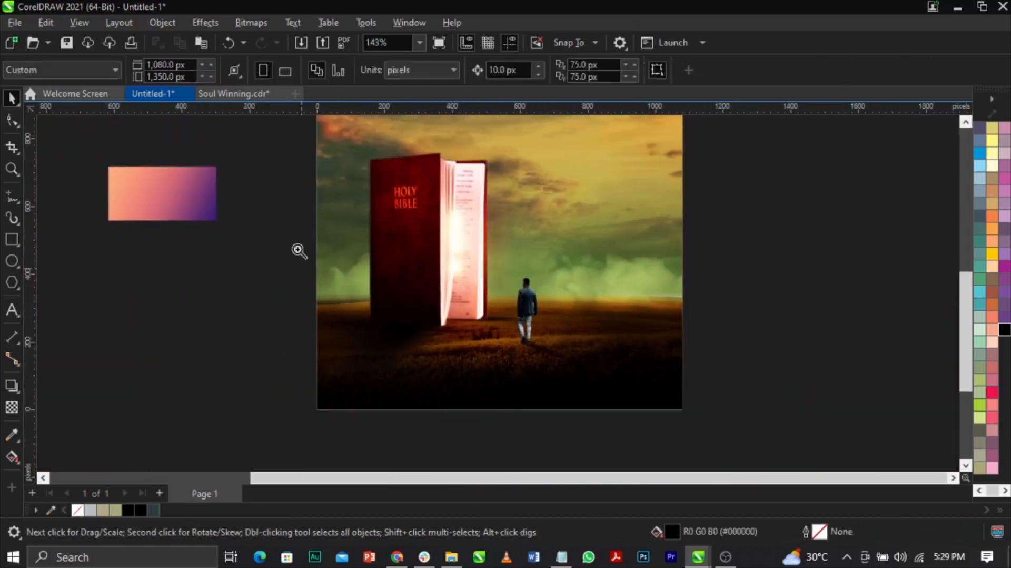
key(z)
drag(147, 169, 718, 393)
key(space)
scroll(686, 305, up, 6)
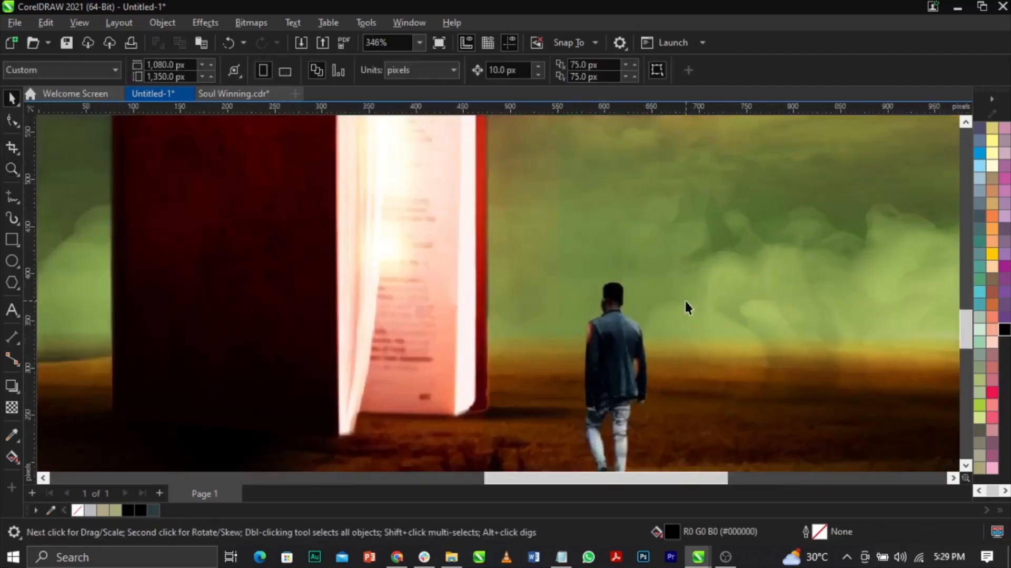
drag(628, 419, 577, 321)
right_click(577, 320)
Shrink the head flare proportionally to about 15 by 54 px and fit it to the man's face and neck near X 608, Y 369 px
scroll(598, 269, up, 1)
click(601, 198)
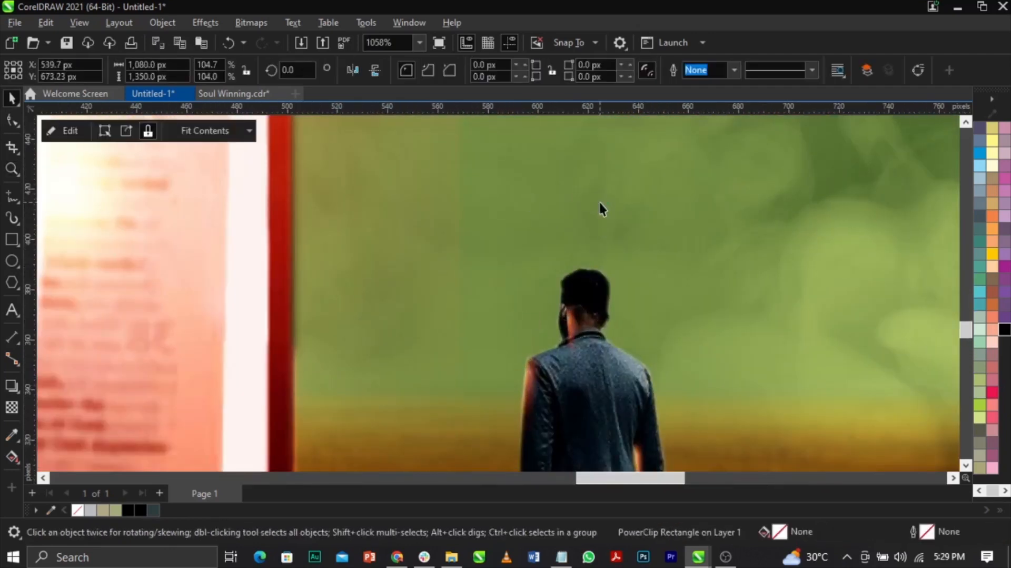
click(570, 315)
drag(602, 205, 597, 262)
scroll(558, 338, up, 5)
drag(576, 339, 564, 318)
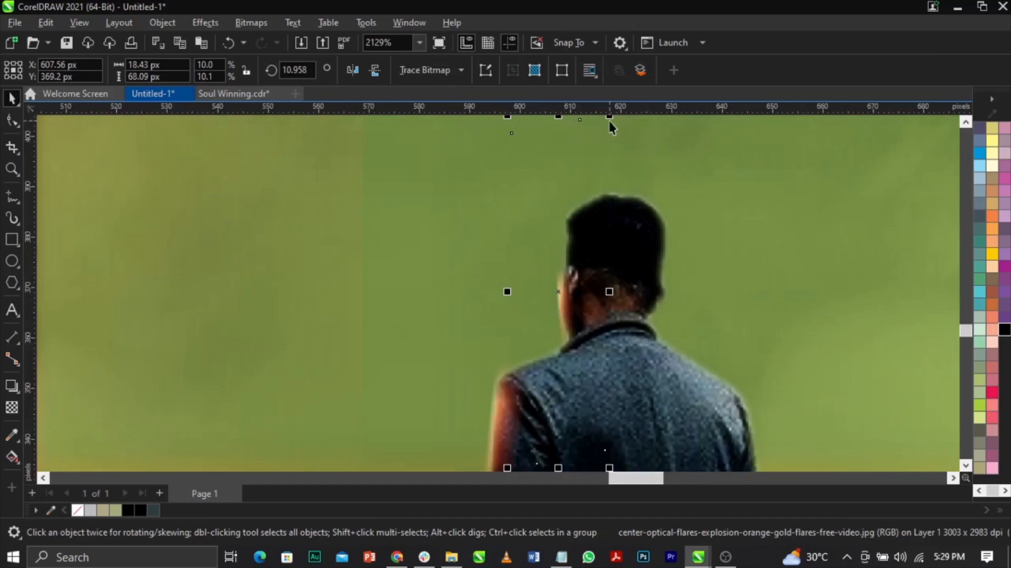
drag(609, 117, 599, 151)
drag(565, 295, 567, 294)
scroll(564, 267, down, 5)
click(775, 299)
scroll(552, 270, down, 1)
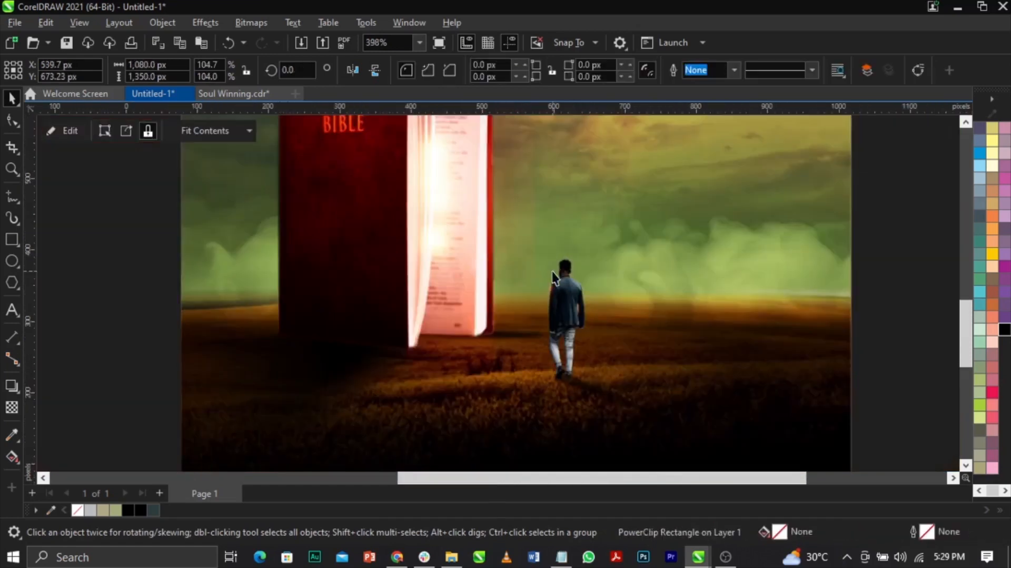
click(935, 319)
scroll(633, 326, down, 3)
scroll(637, 298, up, 2)
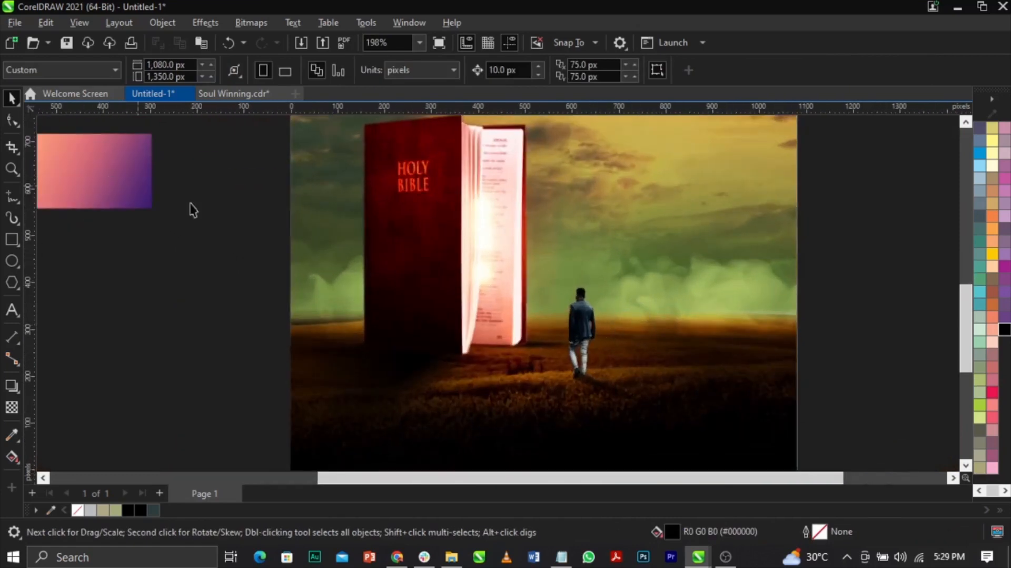
scroll(565, 284, down, 2)
scroll(565, 278, up, 1)
scroll(571, 218, down, 2)
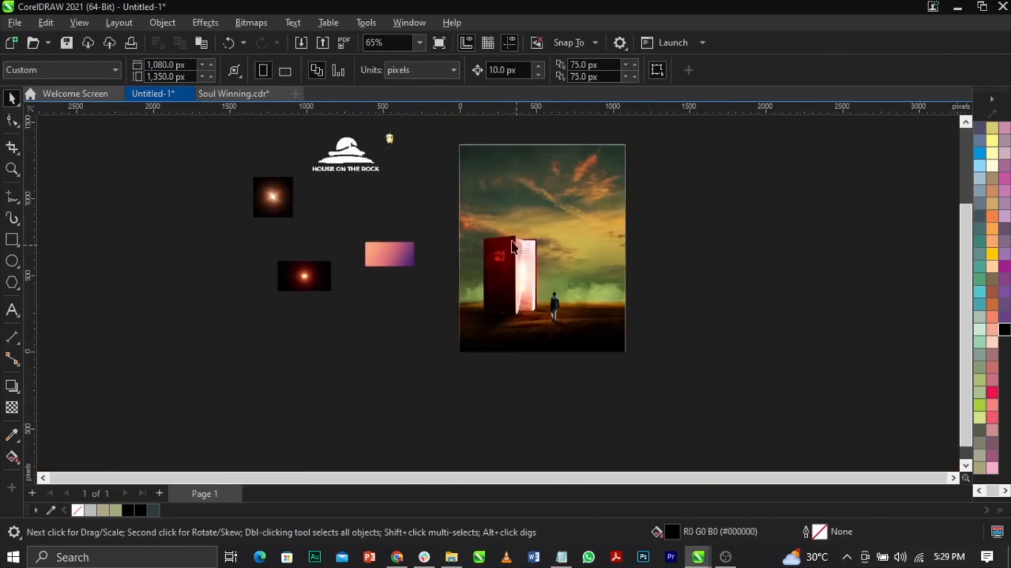
drag(387, 136, 543, 279)
key(z)
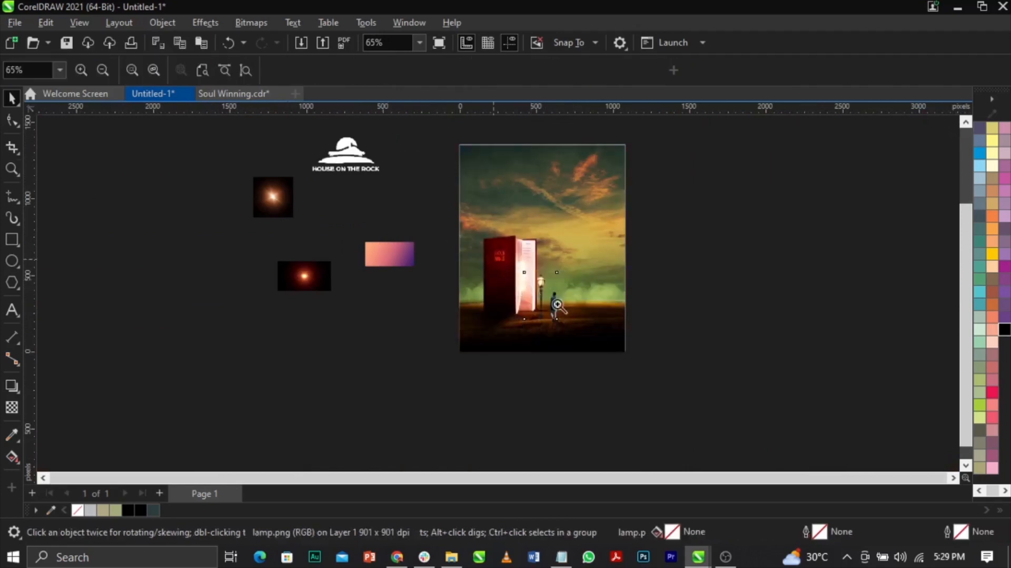
drag(464, 266, 595, 328)
key(space)
drag(508, 303, 522, 283)
key(ctrl+z)
drag(488, 246, 510, 210)
scroll(510, 293, down, 2)
key(ctrl+z)
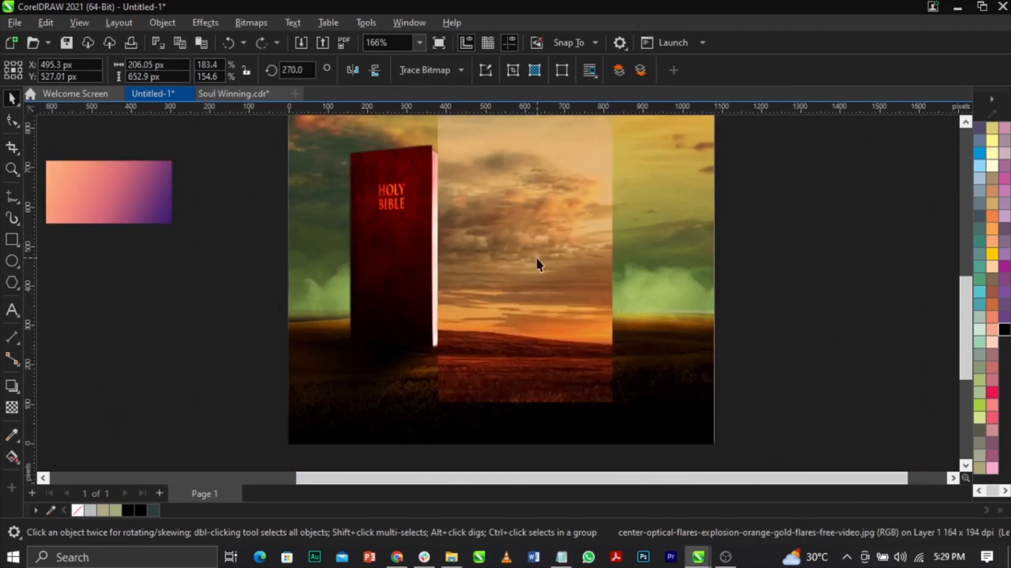
drag(501, 273, 522, 261)
key(ctrl+z)
key(ctrl+z)
key(ctrl+z)
key(ctrl+z)
key(ctrl+z)
key(ctrl+z)
scroll(524, 307, down, 1)
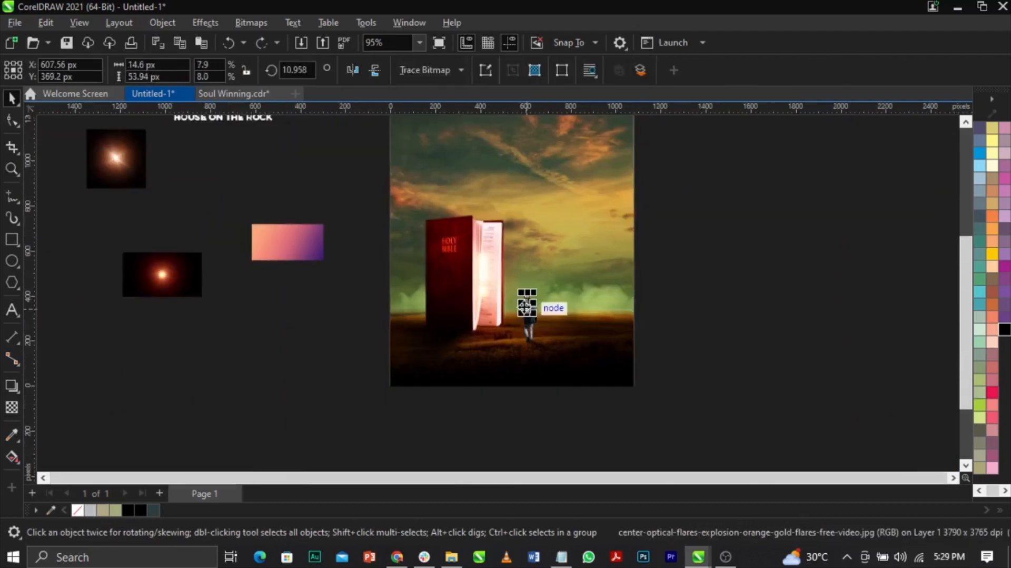
Place the street lamp between the Bible and the man at about X 551, Y 370 px, shrunk proportionally to about 145 by 206 px
click(232, 197)
scroll(240, 149, down, 1)
drag(270, 149, 411, 259)
scroll(447, 297, up, 2)
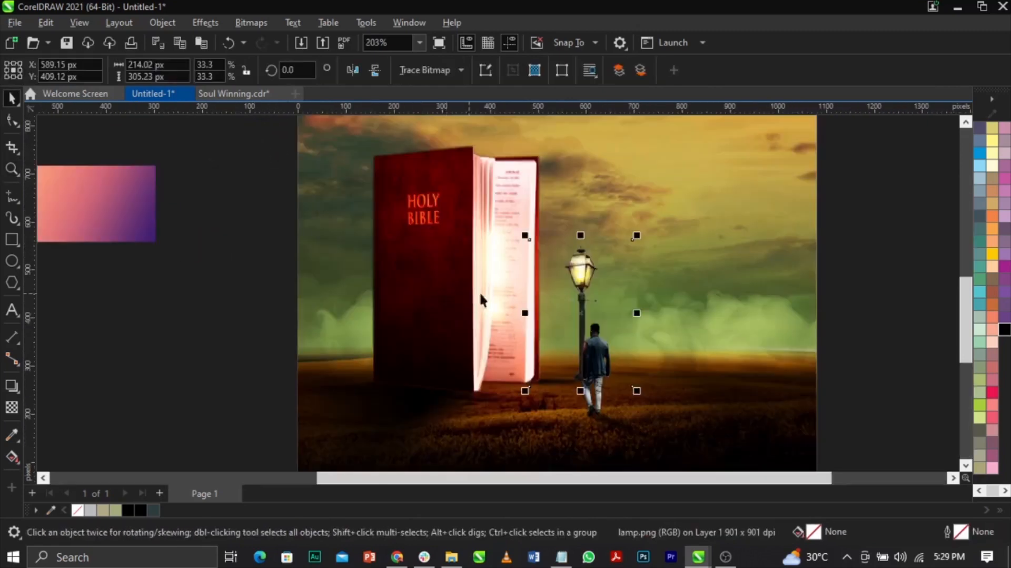
scroll(577, 270, up, 1)
drag(577, 270, 558, 295)
drag(641, 218, 636, 249)
drag(586, 284, 583, 317)
Adjust the street lamp's brightness to -2 and its contrast to 44
scroll(578, 290, down, 1)
key(F2)
drag(462, 243, 665, 427)
click(205, 22)
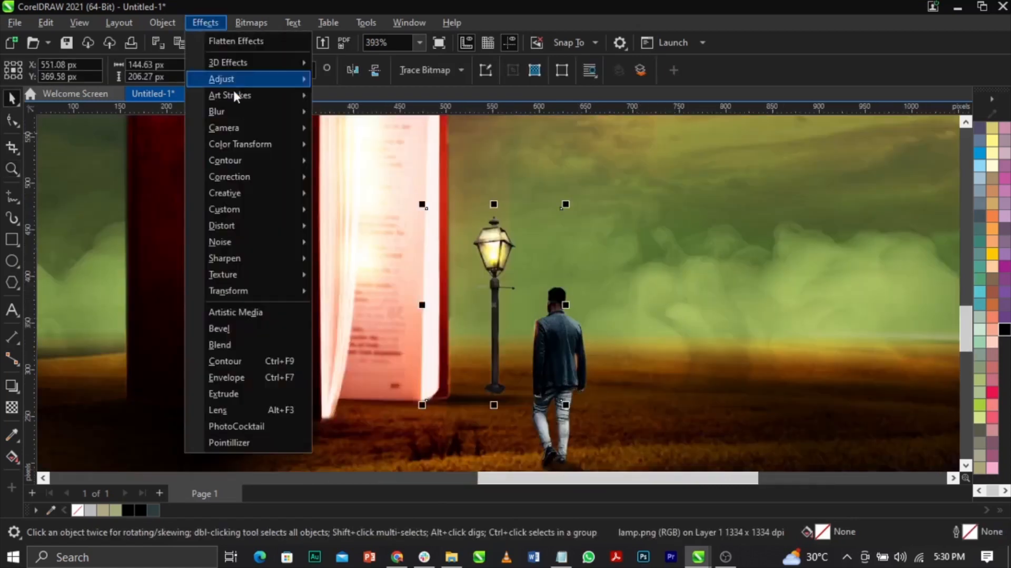
mouse_move(232, 78)
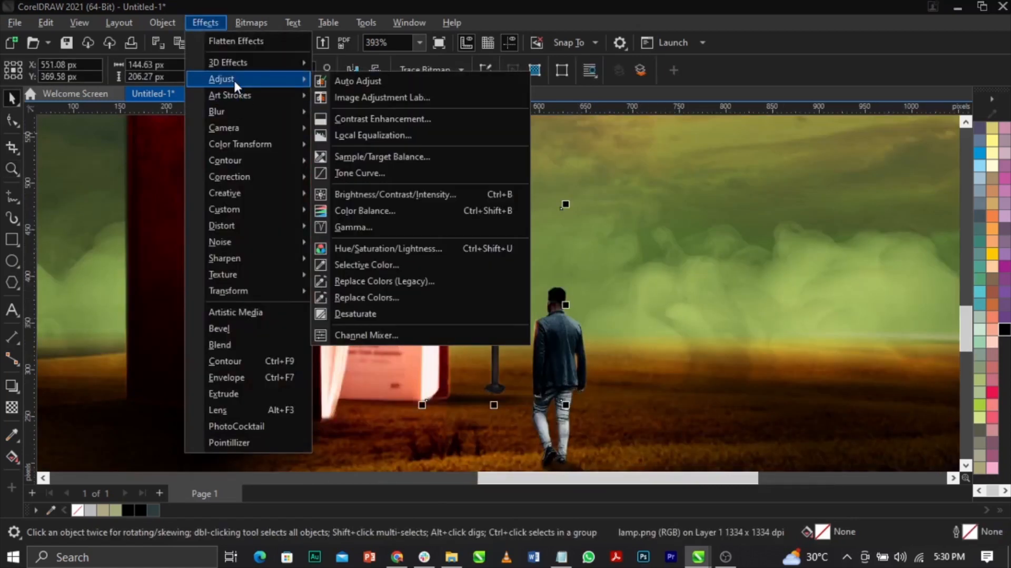
click(396, 193)
drag(599, 200, 825, 81)
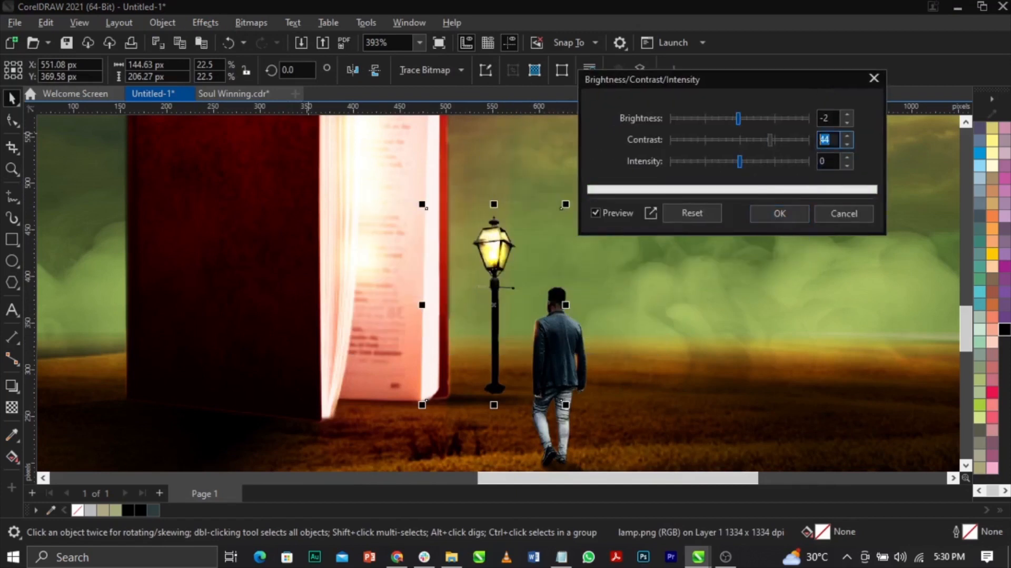
key(Return)
Nudge the lamp slightly left and fade the base of its post downward with a -90° fountain transparency
drag(492, 256, 487, 258)
click(12, 408)
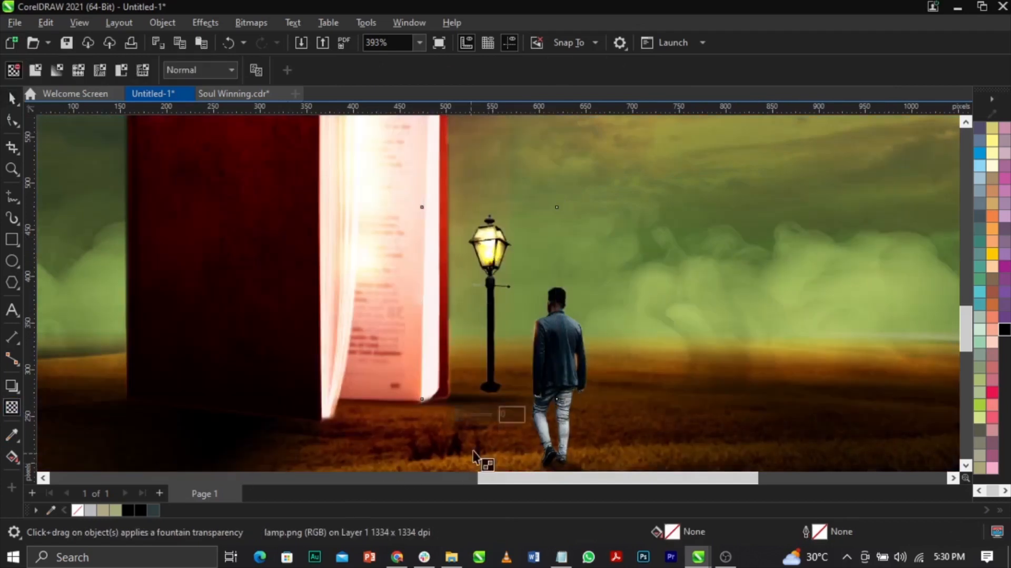
drag(490, 387, 491, 388)
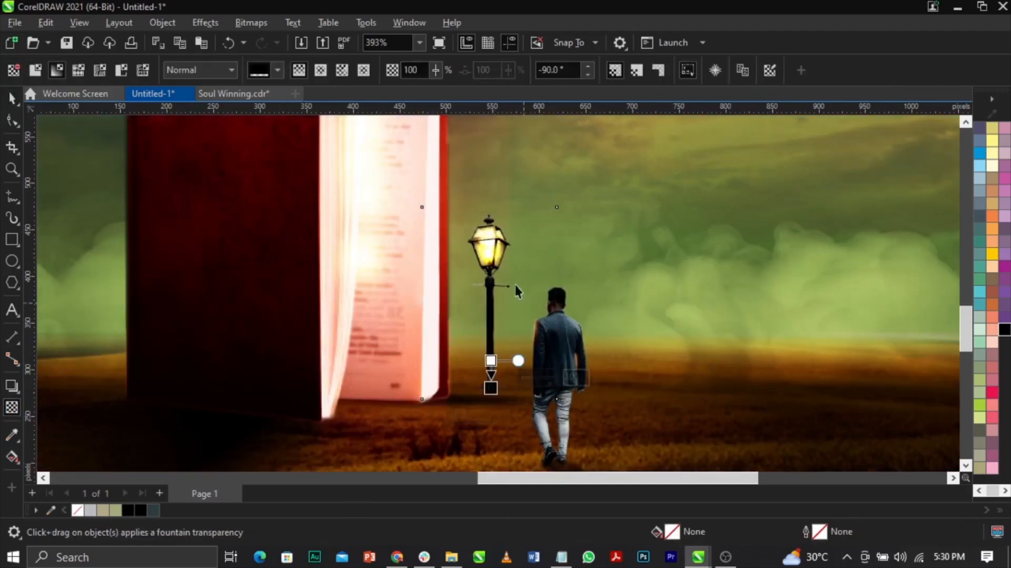
key(space)
Move the street lamp beside the Bible's page edge, to about X 538, Y 361 px
scroll(494, 289, up, 1)
mouse_move(494, 292)
mouse_down()
mouse_move(474, 298)
mouse_move(484, 295)
mouse_up()
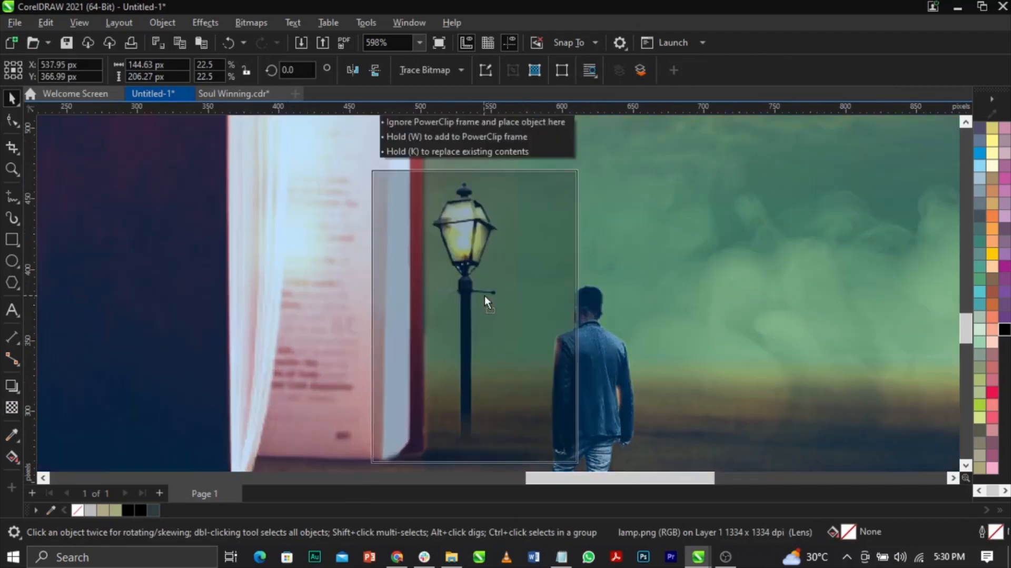
scroll(587, 187, down, 4)
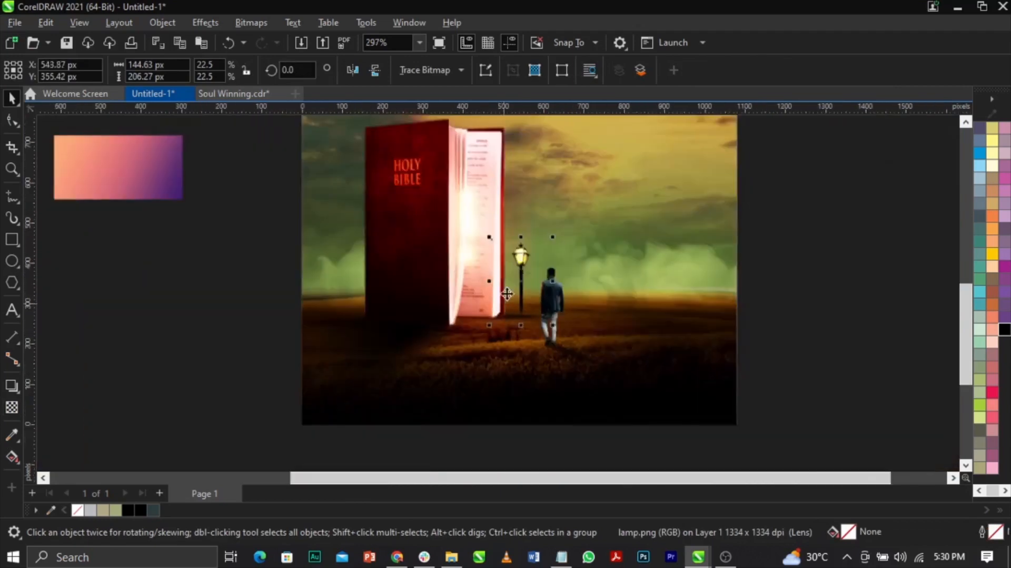
scroll(519, 275, up, 3)
drag(520, 275, 526, 276)
scroll(525, 275, down, 1)
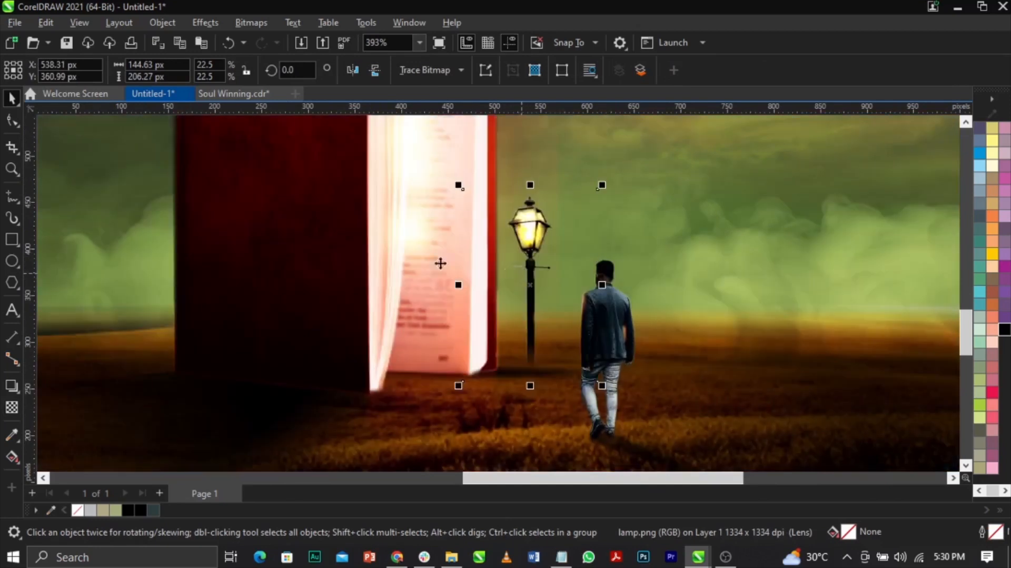
Place the square starburst flare on the lamp head at about X 540, Y 414 px and shrink it to about 87 by 87 px
scroll(457, 328, down, 3)
scroll(233, 262, down, 1)
drag(51, 224, 289, 300)
scroll(337, 319, up, 3)
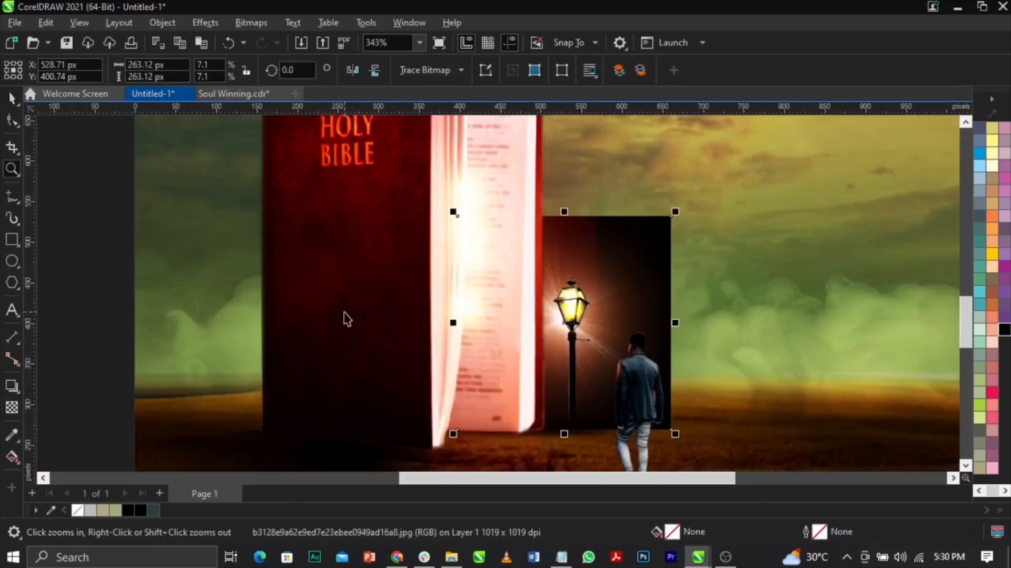
drag(675, 212, 592, 305)
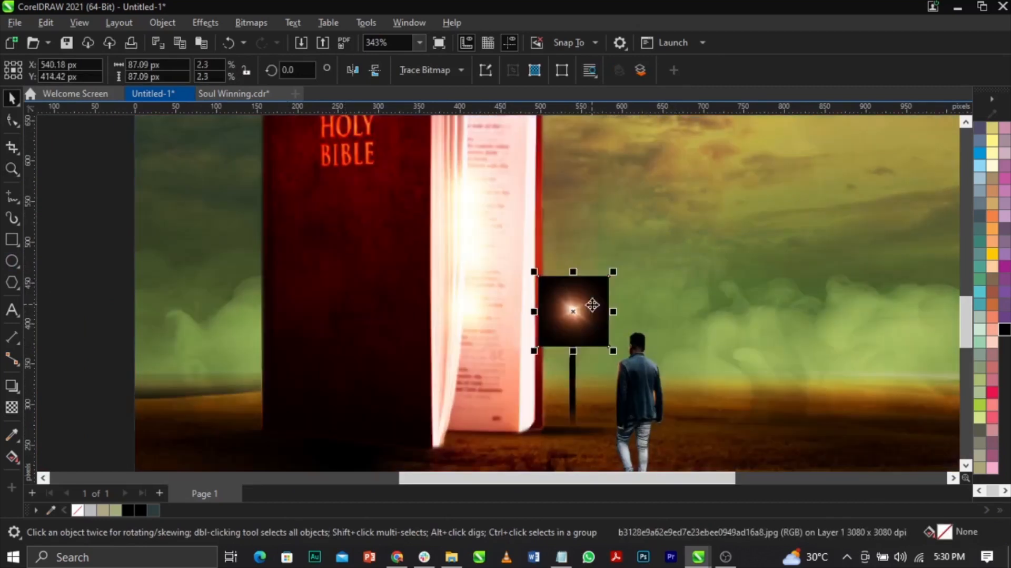
Set the starburst flare's merge mode to Screen and enlarge it to about 293 by 293 px around the lamp at X 537, Y 413 px
click(11, 408)
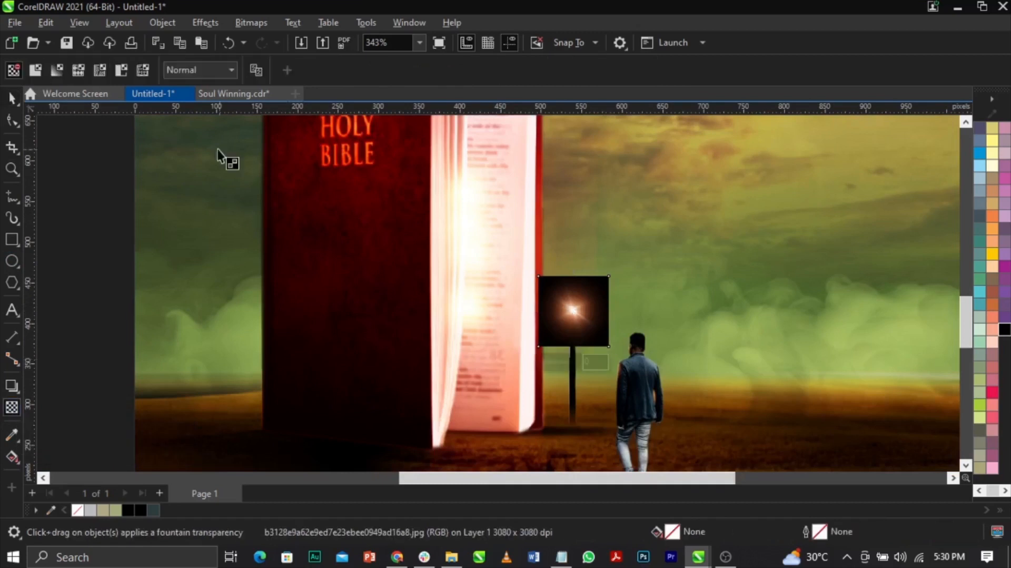
click(198, 74)
click(188, 352)
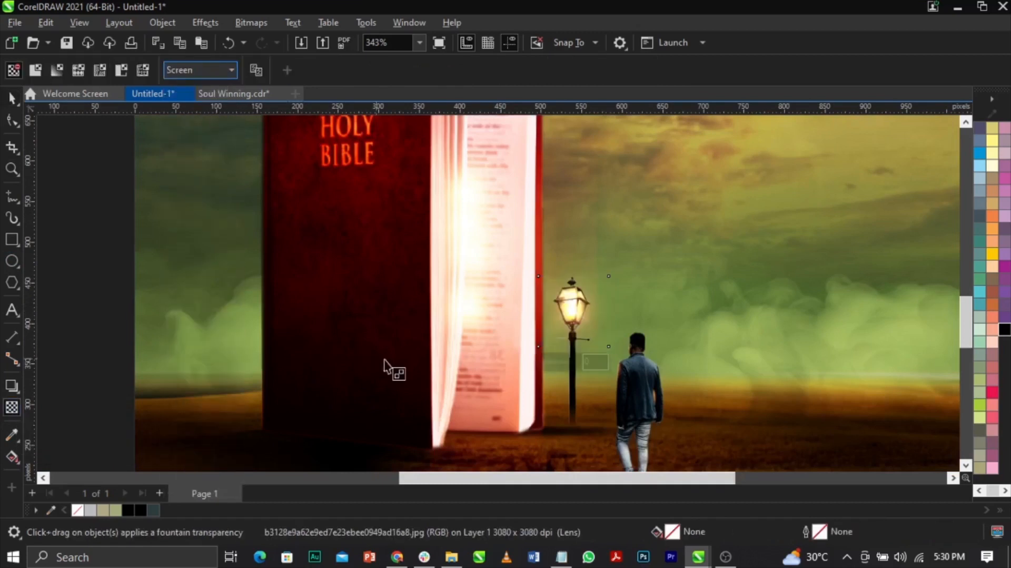
key(space)
scroll(598, 322, down, 3)
drag(600, 293, 656, 242)
scroll(613, 323, up, 2)
drag(608, 323, 606, 330)
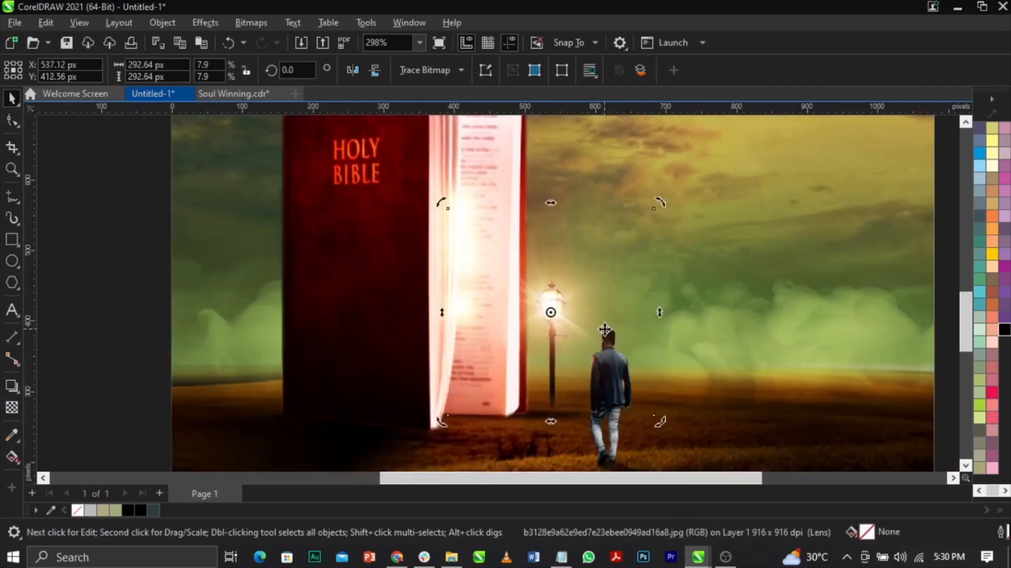
Place the rectangular red-orange optical flare over the Bible and lamp at about X 446, Y 442 px
scroll(605, 330, down, 3)
click(780, 342)
drag(99, 294, 612, 311)
scroll(609, 308, up, 1)
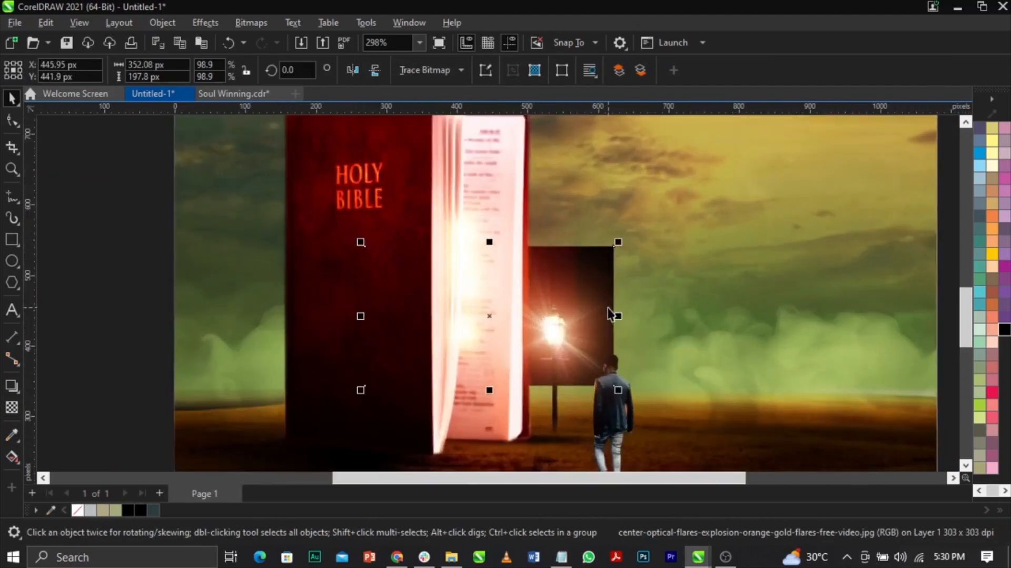
Set the red-orange flare's merge mode to Screen and fit it over the lamp at about 233 by 131 px, X 540, Y 422 px
click(13, 407)
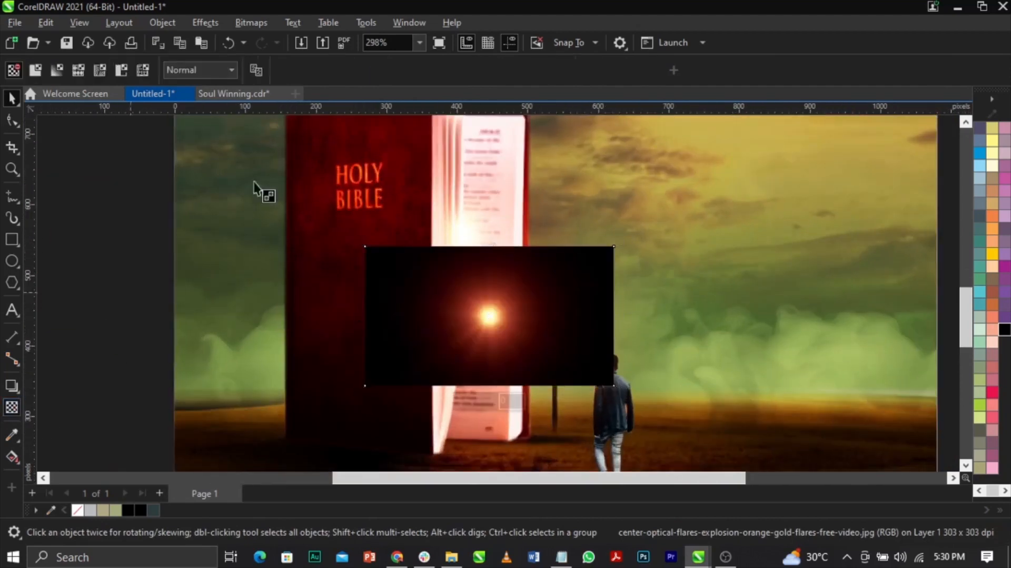
click(208, 72)
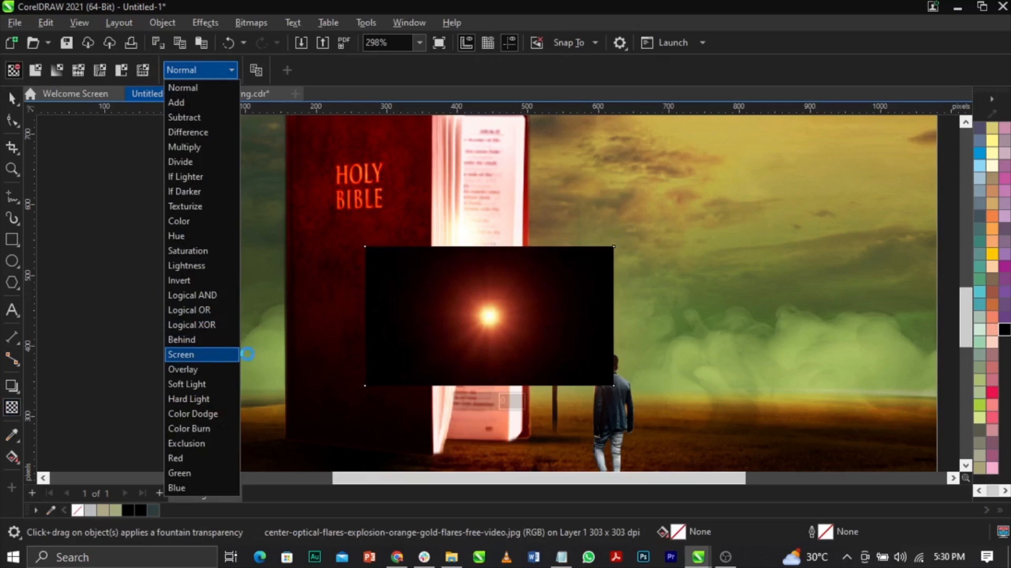
click(200, 353)
key(space)
drag(504, 334, 582, 348)
drag(697, 403, 642, 381)
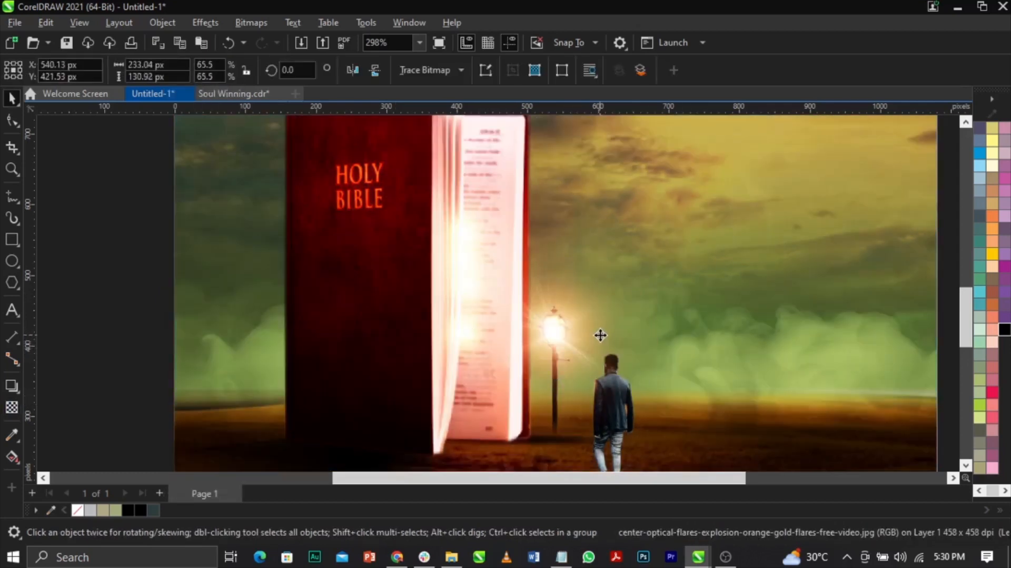
Move the starburst flare aside to about X 879, Y 445 px and enlarge the red-orange lamp flare to about 424 by 238 px
click(600, 335)
click(564, 271)
drag(564, 271, 806, 248)
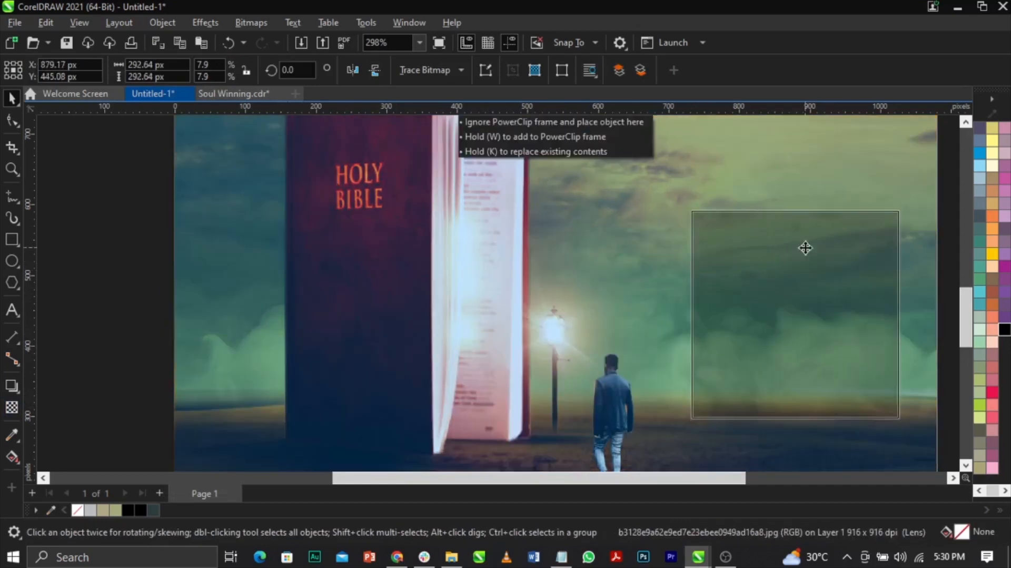
click(551, 341)
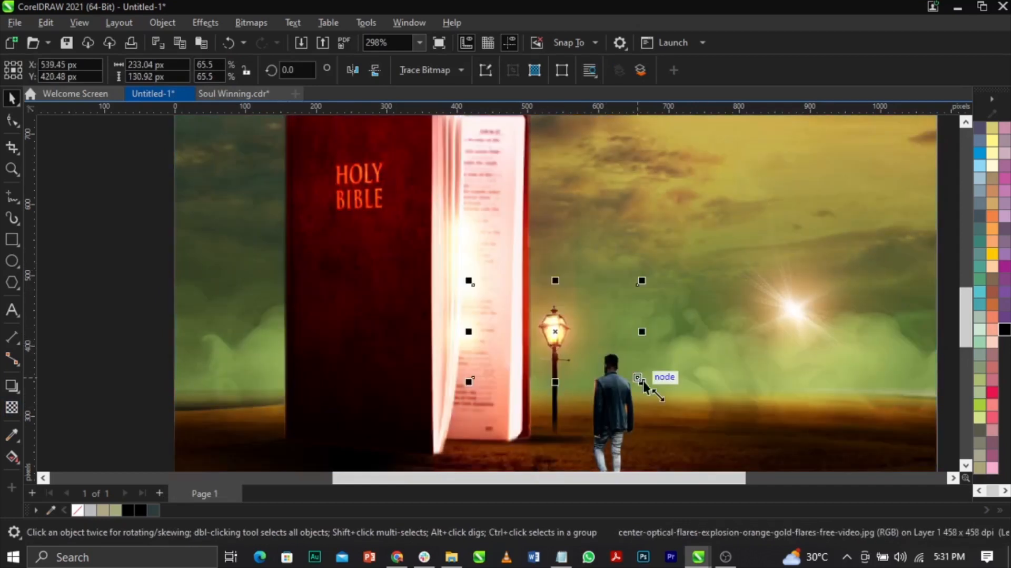
drag(641, 381, 709, 419)
click(570, 338)
click(579, 337)
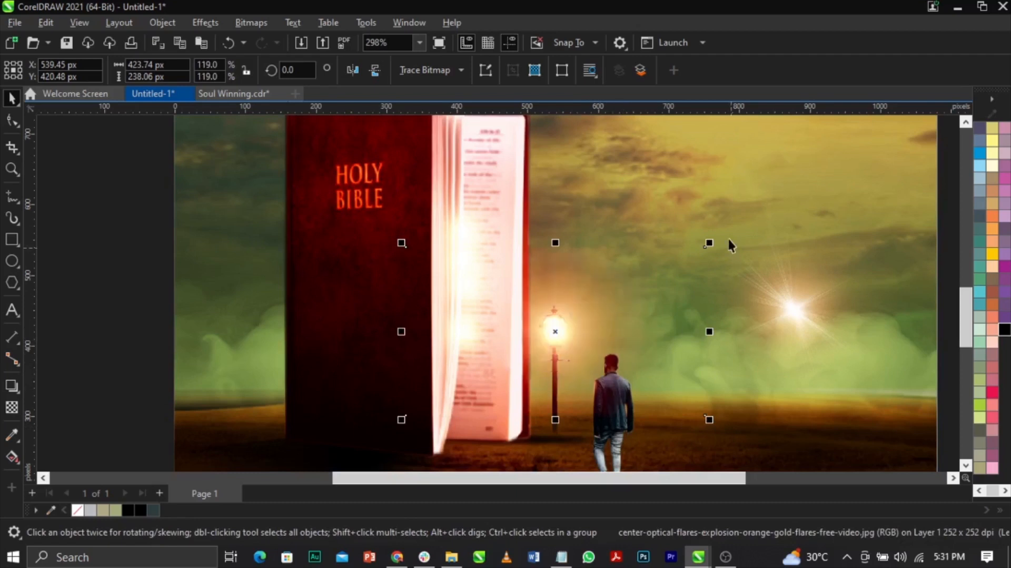
drag(709, 242, 615, 267)
click(596, 268)
key(ctrl+z)
key(ctrl+z)
Move the starburst flare back onto the lamp head at about X 555, Y 425 px and shrink it
drag(709, 243, 706, 255)
drag(783, 314, 562, 333)
key(ctrl+z)
drag(842, 315, 614, 330)
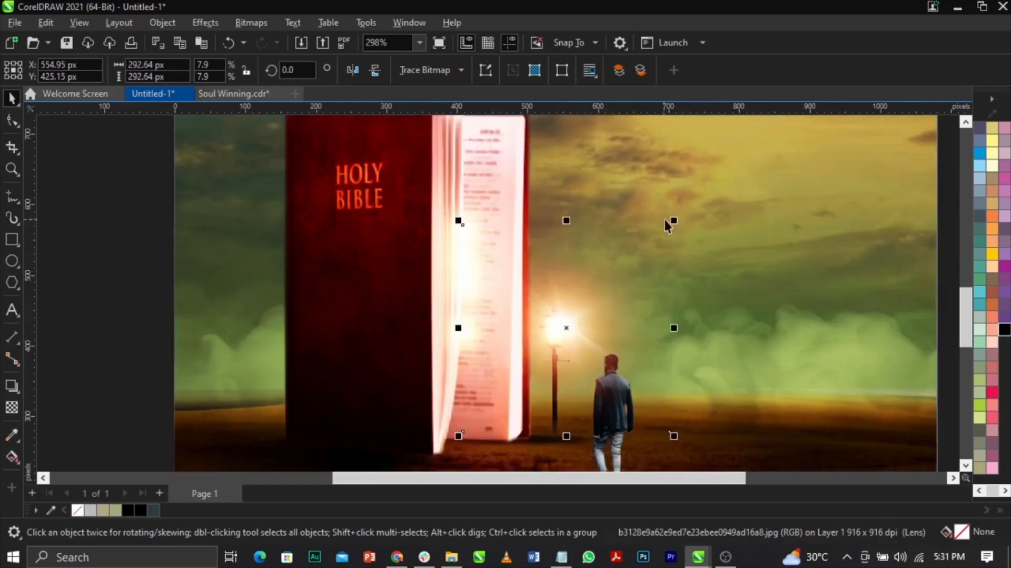
drag(674, 224, 614, 281)
Place a starburst flare over the Bible's glowing pages at about X 451, Y 501 px and size it to about 362 by 362 px
scroll(560, 341, up, 2)
drag(533, 341, 511, 347)
drag(603, 255, 637, 219)
scroll(636, 221, down, 3)
drag(595, 263, 545, 217)
drag(589, 263, 649, 322)
drag(564, 250, 572, 247)
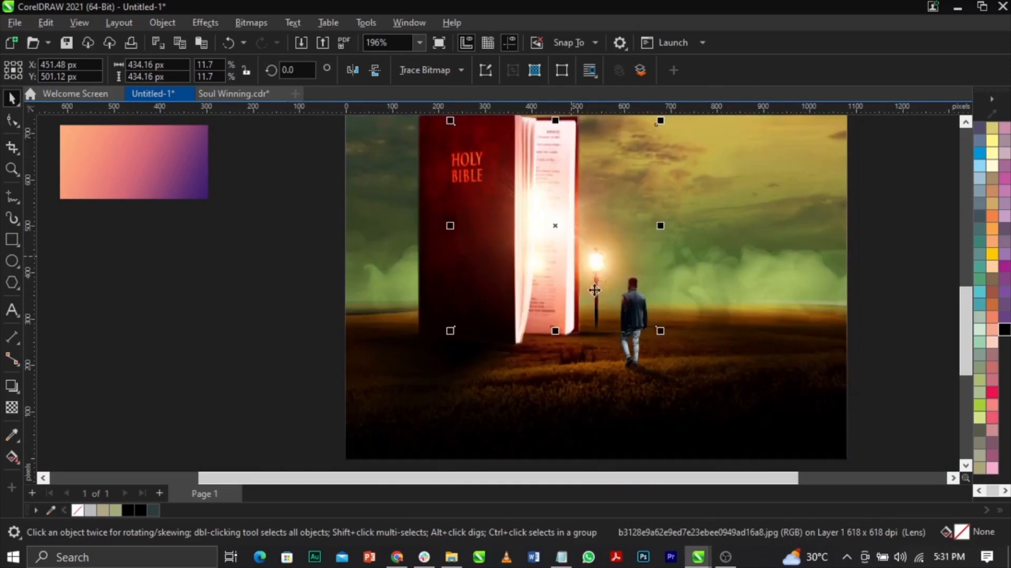
drag(658, 337, 640, 320)
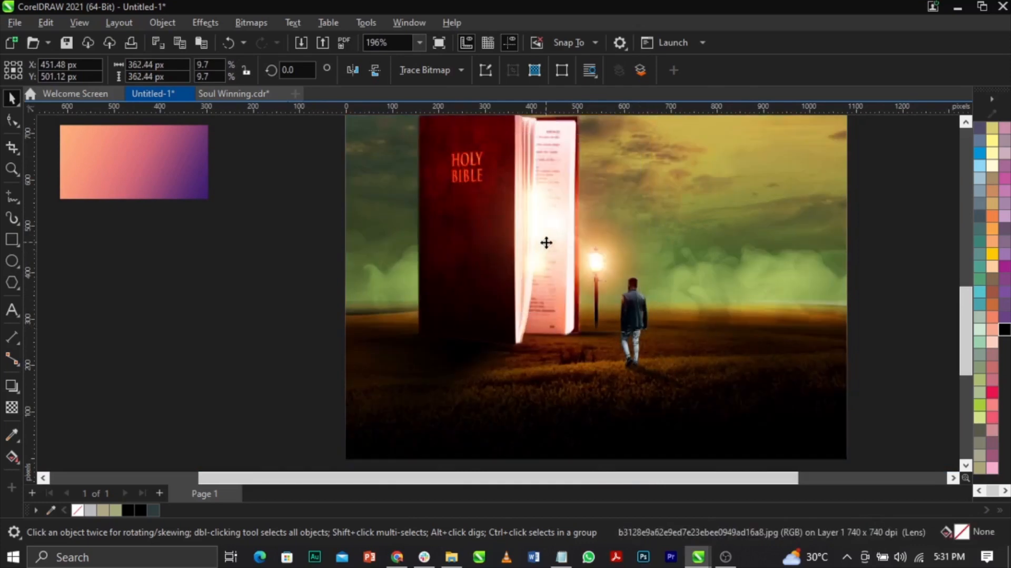
drag(546, 243, 546, 239)
Rotate the orange-purple gradient image to 270 degrees and enlarge it over the whole poster to about 1137 by 2275 px
scroll(537, 293, down, 6)
click(678, 337)
scroll(677, 336, down, 3)
key(z)
drag(686, 389, 535, 194)
key(space)
click(344, 284)
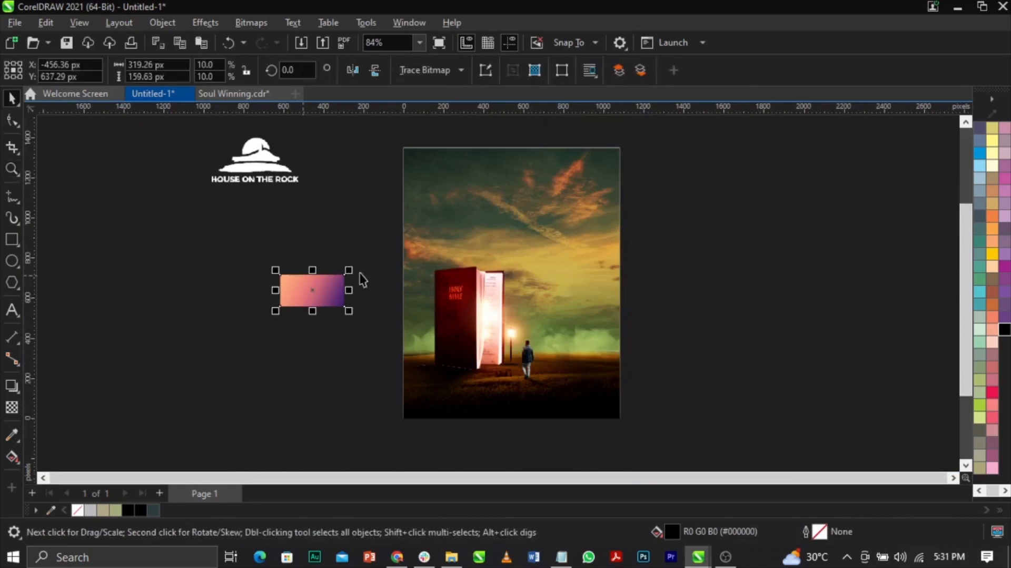
click(326, 285)
drag(349, 270, 347, 373)
click(325, 307)
drag(335, 256, 552, 278)
scroll(546, 300, up, 5)
scroll(547, 303, down, 5)
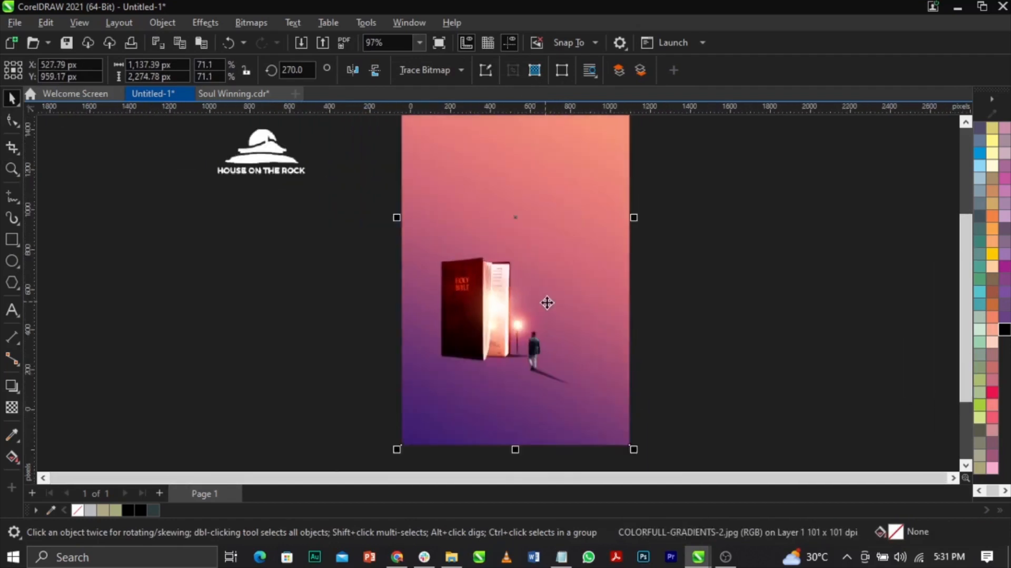
Try the Screen, Soft Light and Overlay merge modes on the gradient image
scroll(547, 302, up, 1)
click(7, 411)
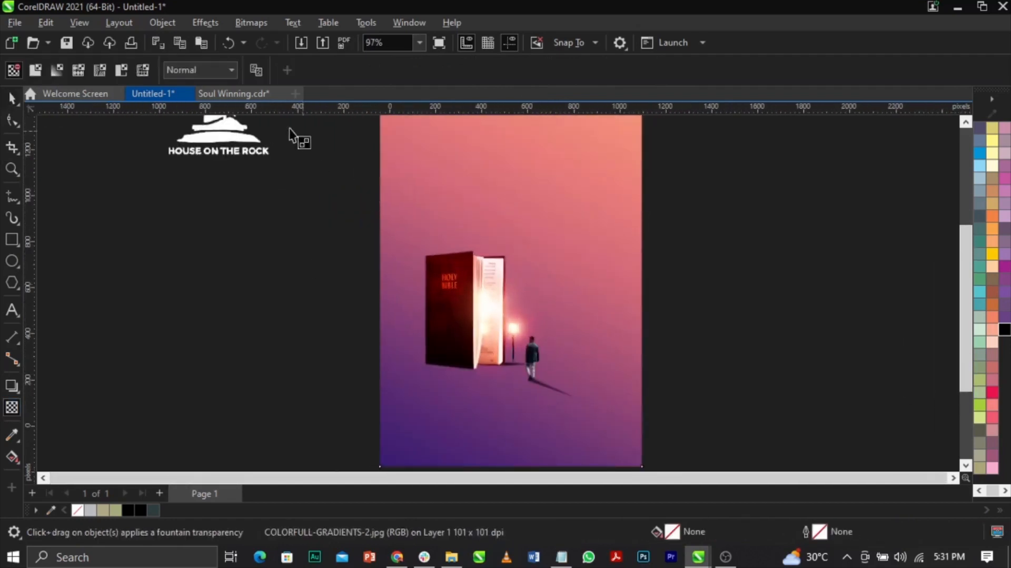
click(216, 70)
click(191, 355)
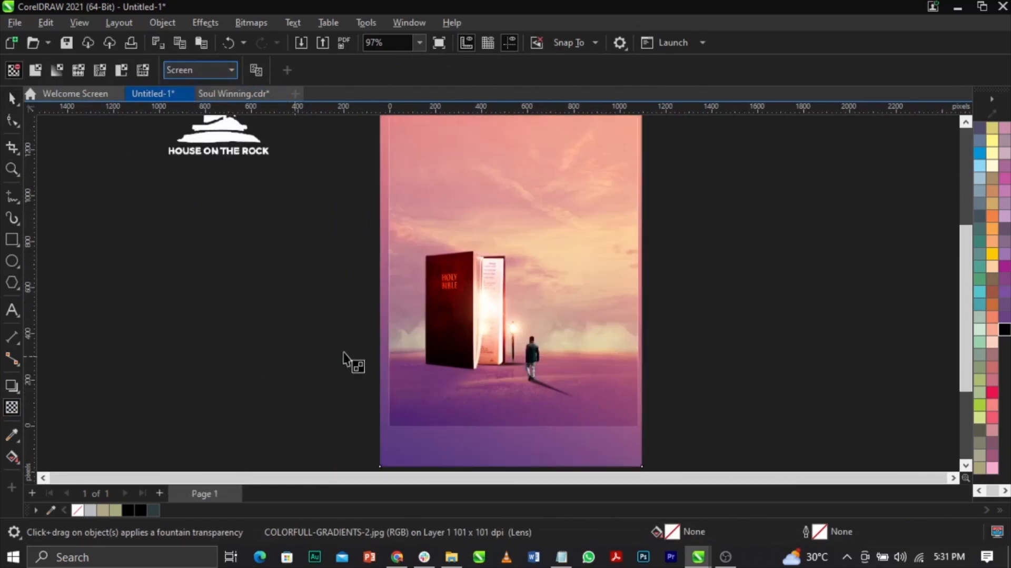
click(214, 72)
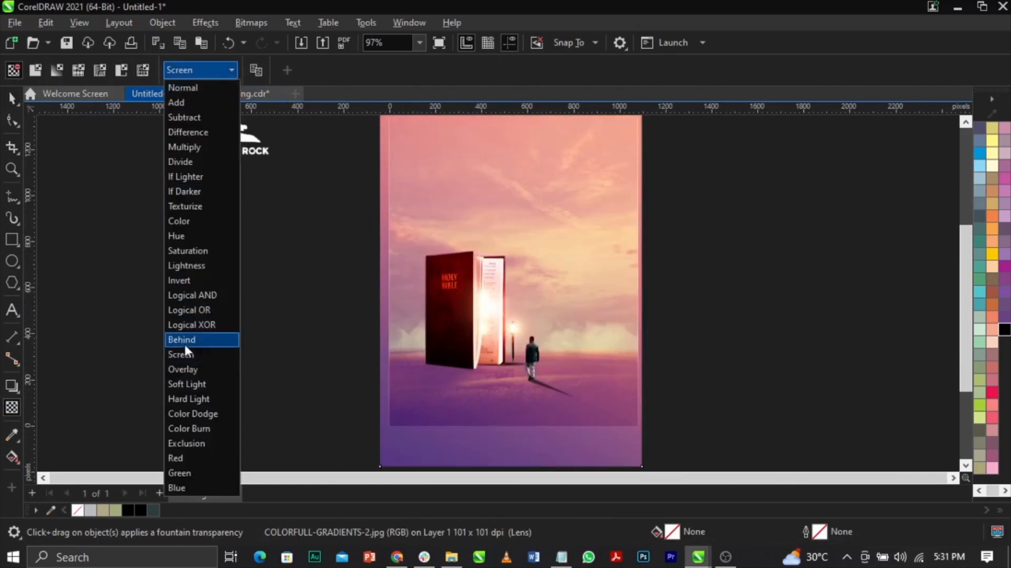
click(201, 384)
scroll(564, 250, down, 1)
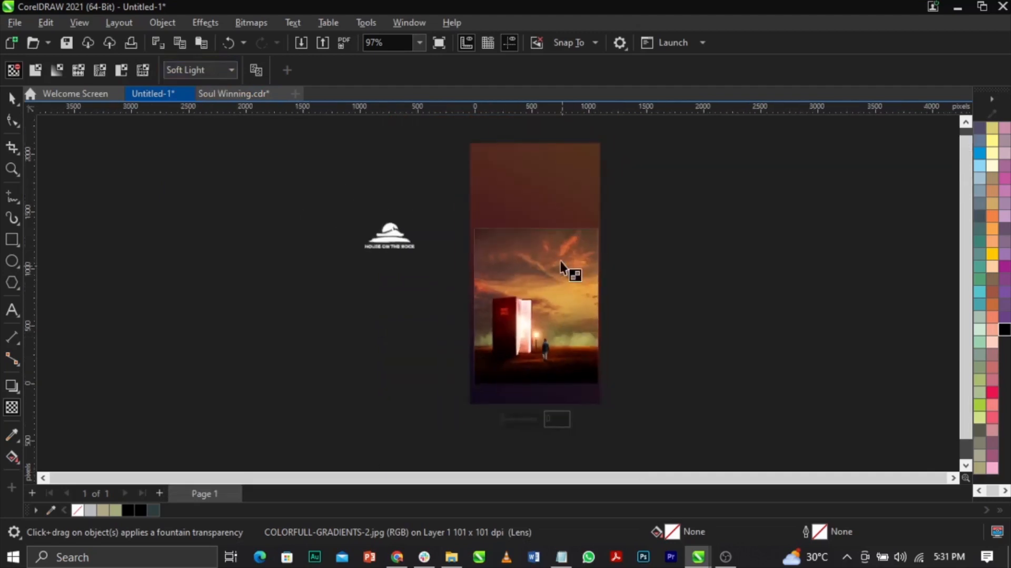
click(214, 71)
click(220, 371)
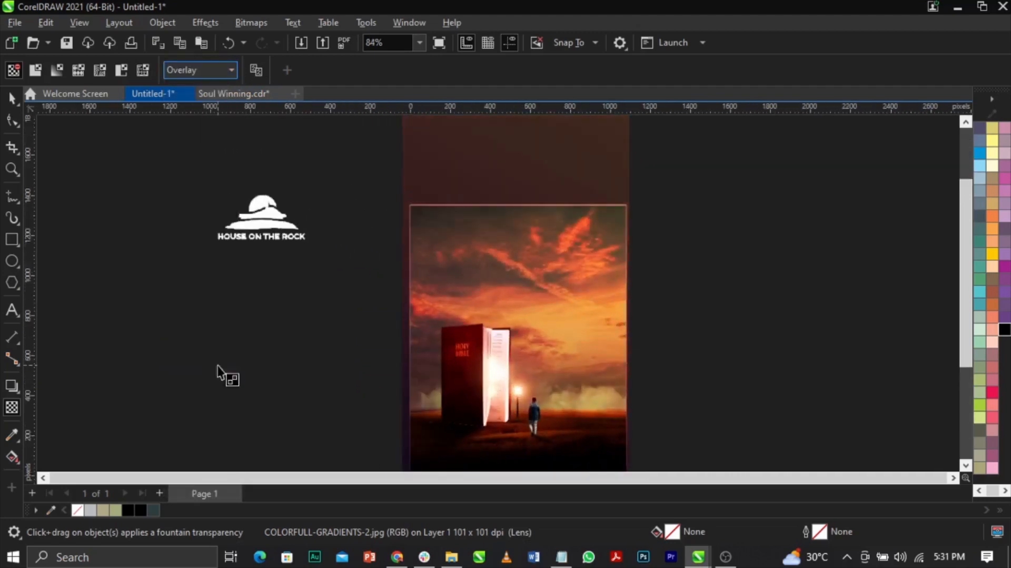
Set the gradient image's merge mode to Soft Light and its uniform transparency to 36
click(208, 70)
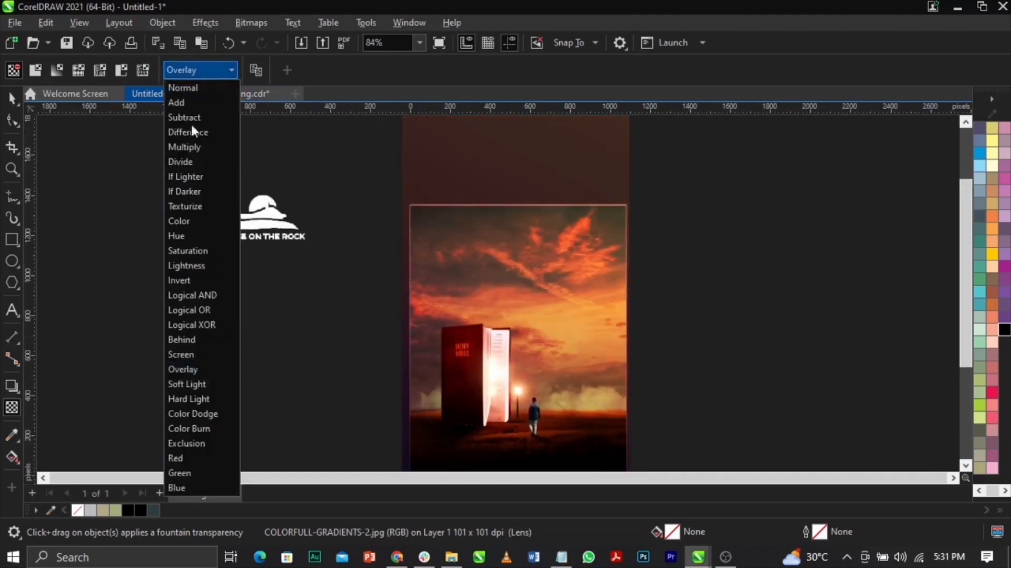
click(197, 384)
scroll(555, 295, down, 3)
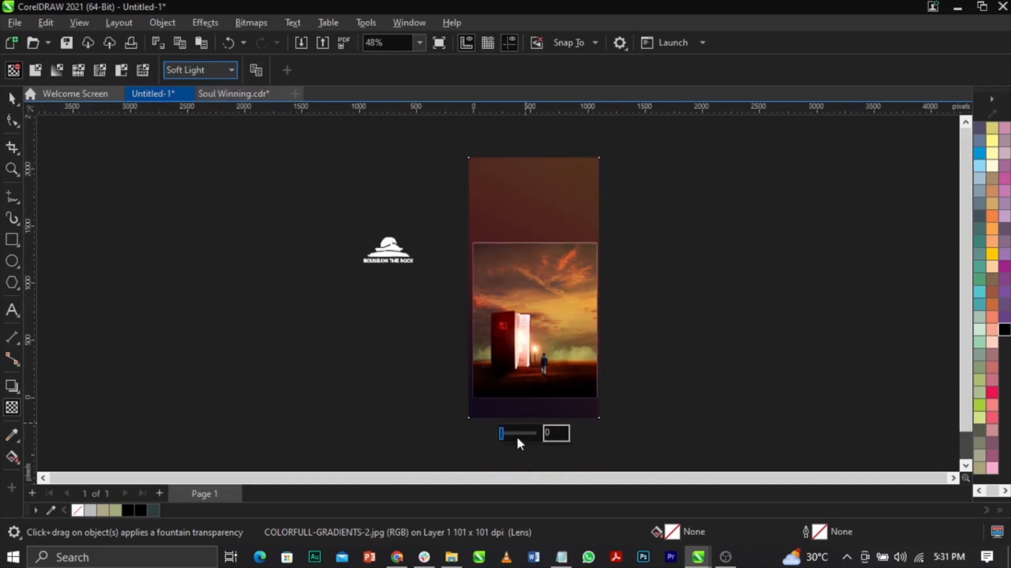
click(521, 434)
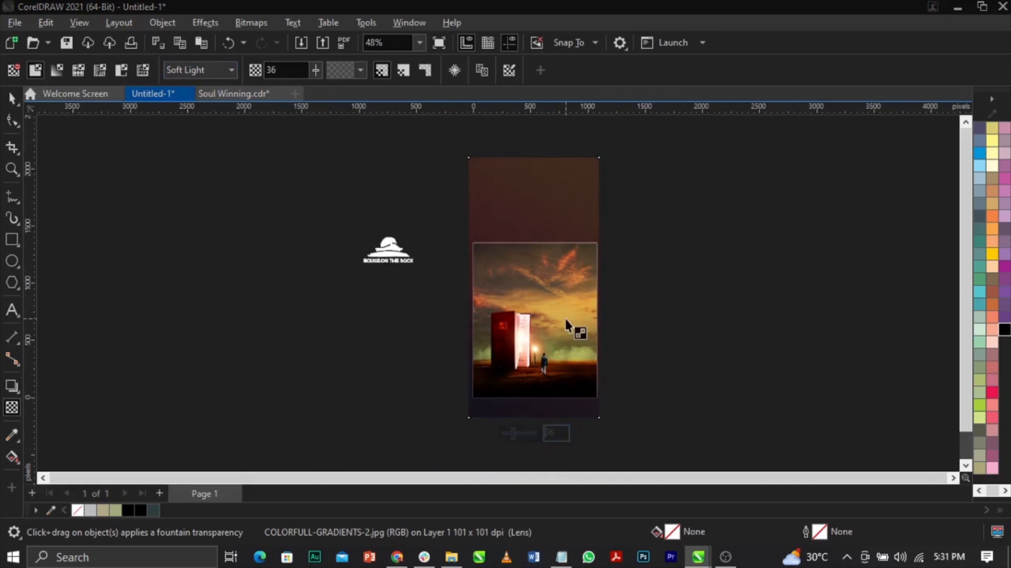
Cut the gradient image and paste it inside the poster's PowerClip frame
key(space)
key(Delete)
ctrl+click(567, 296)
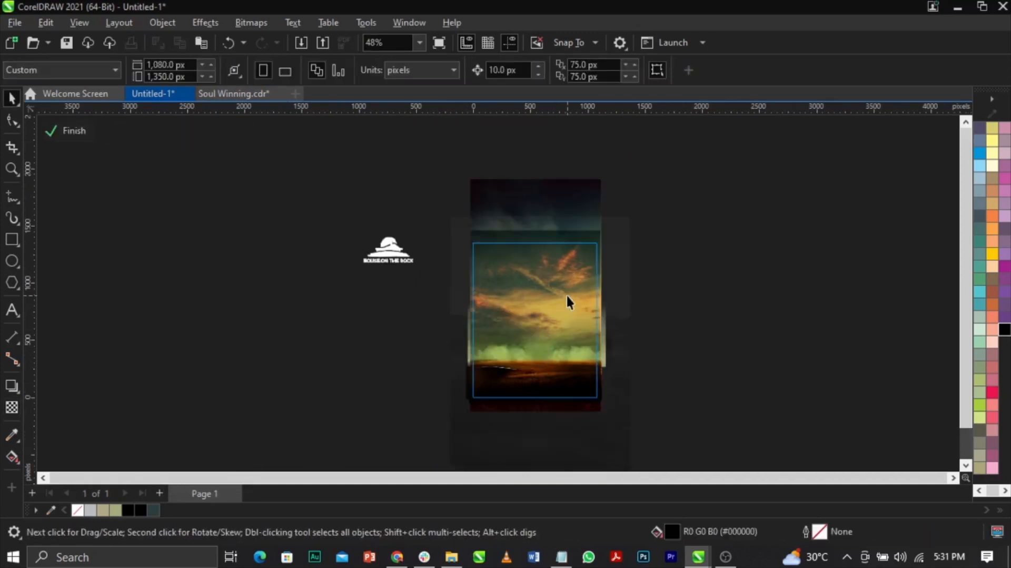
key(ctrl+v)
ctrl+click(676, 322)
key(F2)
drag(444, 237, 605, 410)
drag(754, 182, 327, 422)
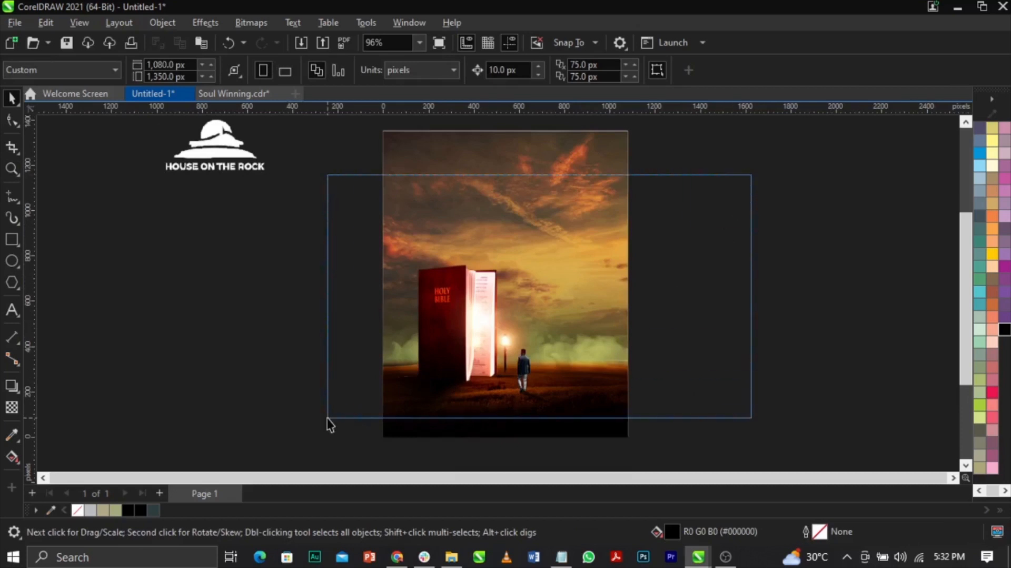
Take the gradient image back out of the PowerClip frame and place it beside the poster at about X 2283, Y 1011 px
ctrl+click(627, 253)
click(556, 281)
ctrl+click(850, 316)
key(ctrl+v)
drag(679, 259, 825, 250)
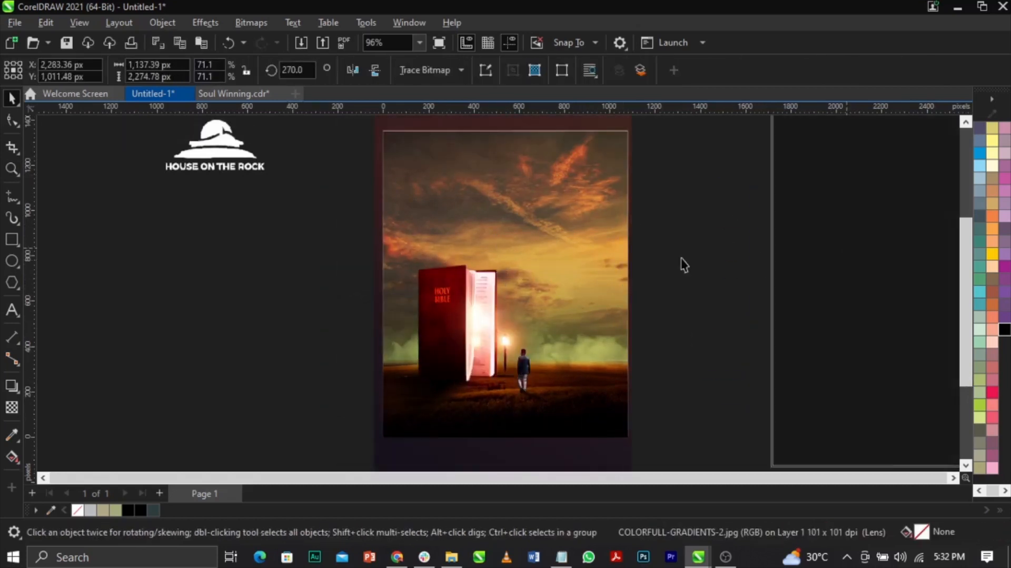
scroll(446, 232, down, 2)
drag(293, 402, 672, 186)
right_click(467, 282)
drag(261, 422, 841, 181)
drag(474, 274, 421, 277)
key(ctrl+z)
Remove the outline from the poster's PowerClip frame
right_click(460, 288)
click(488, 322)
click(479, 197)
click(503, 206)
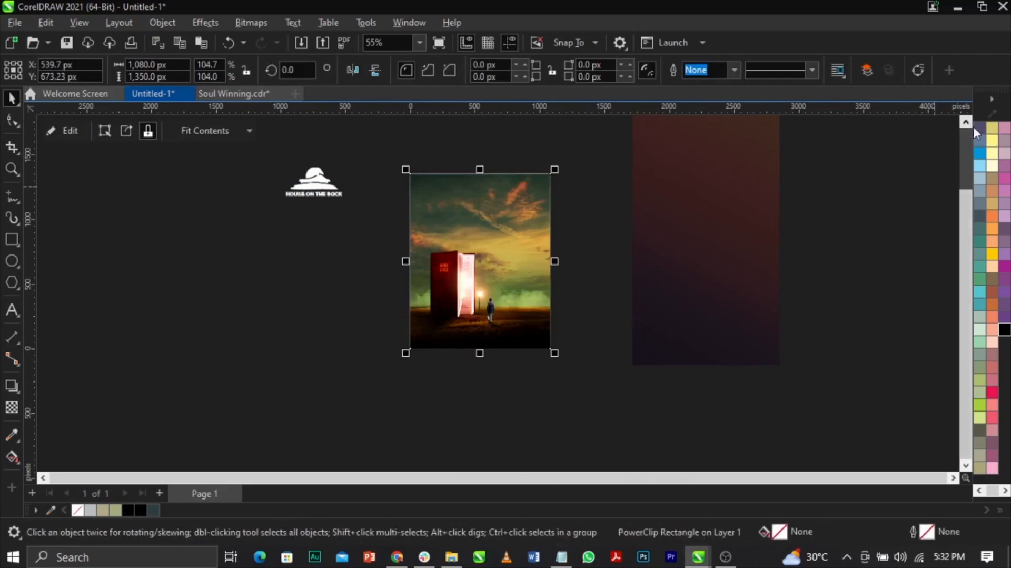
right_click(974, 129)
click(965, 138)
click(805, 218)
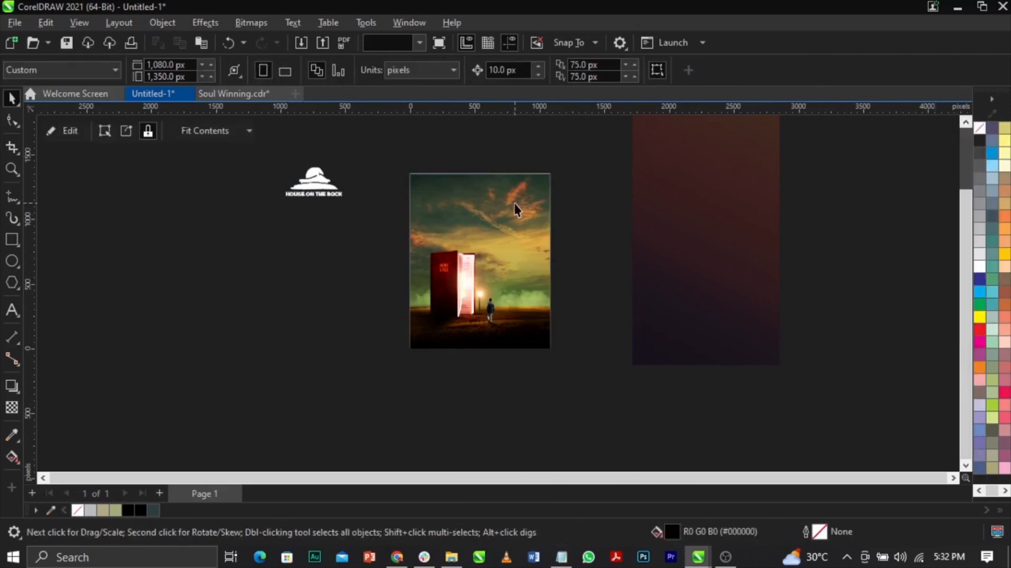
PowerClip the gradient image inside the poster frame and position it at about X 551, Y 630 px
click(706, 200)
right_click(711, 202)
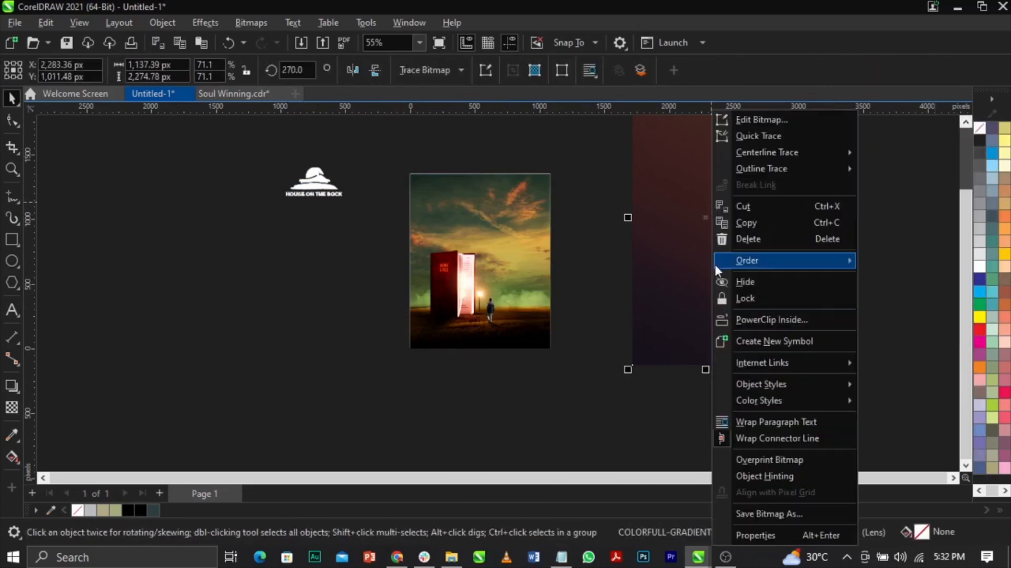
click(627, 283)
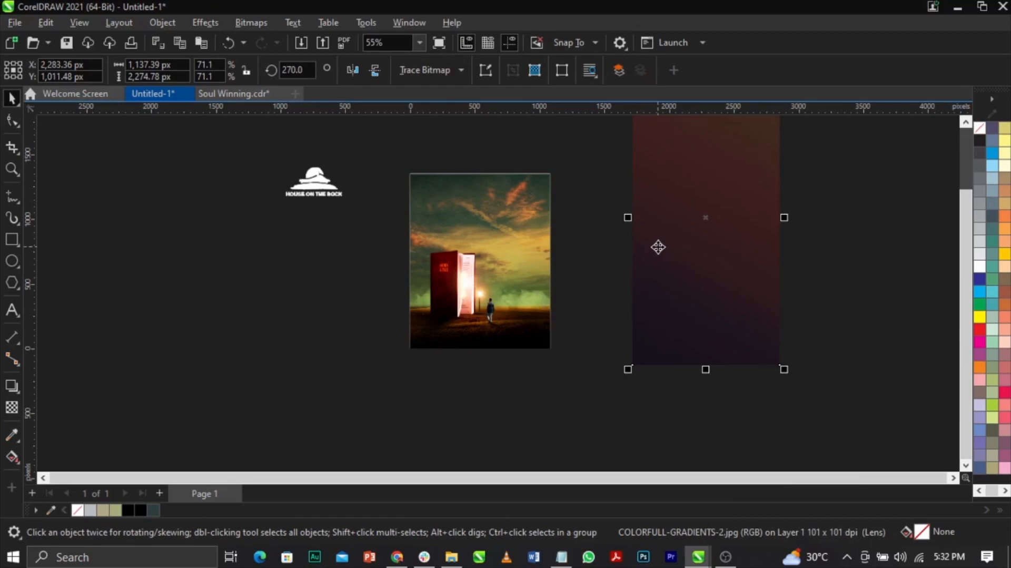
right_click(685, 252)
click(712, 311)
click(536, 228)
double_click(536, 228)
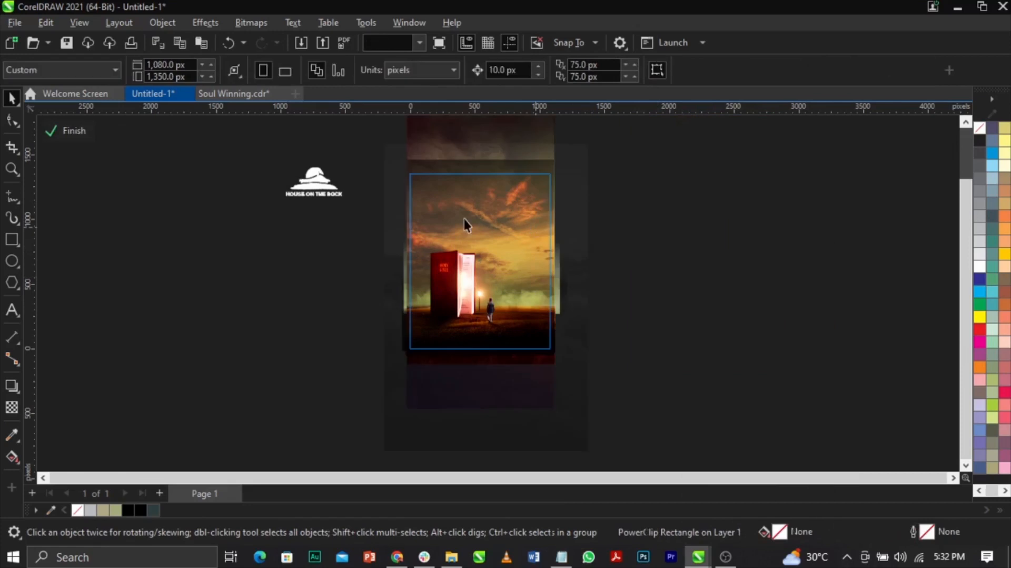
drag(580, 263, 582, 267)
ctrl+click(694, 286)
Examine the color-graded Bible, lamp and walking man up close and in the full poster
key(z)
drag(437, 266, 639, 389)
scroll(779, 370, down, 3)
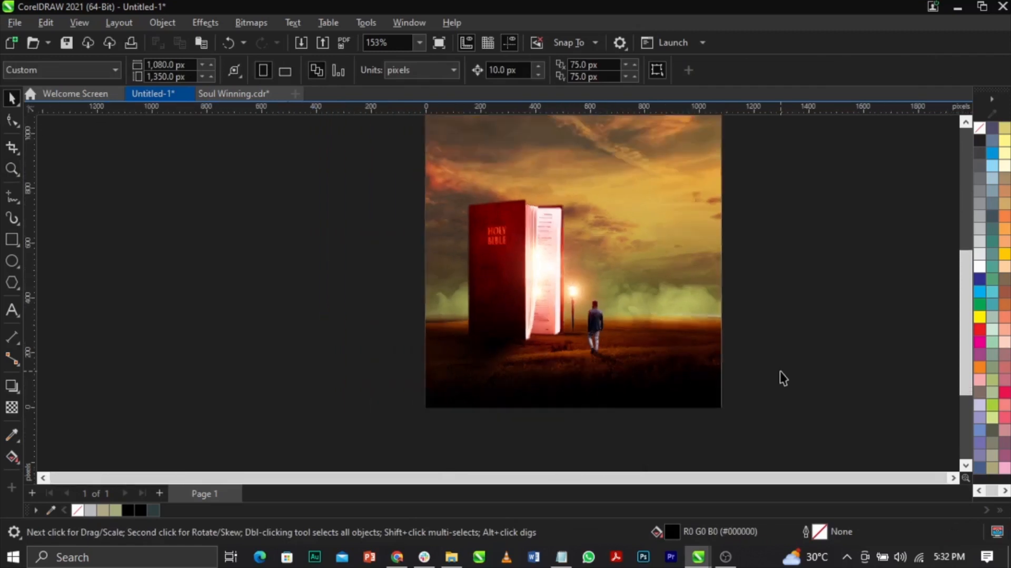
scroll(586, 295, up, 5)
scroll(609, 326, up, 5)
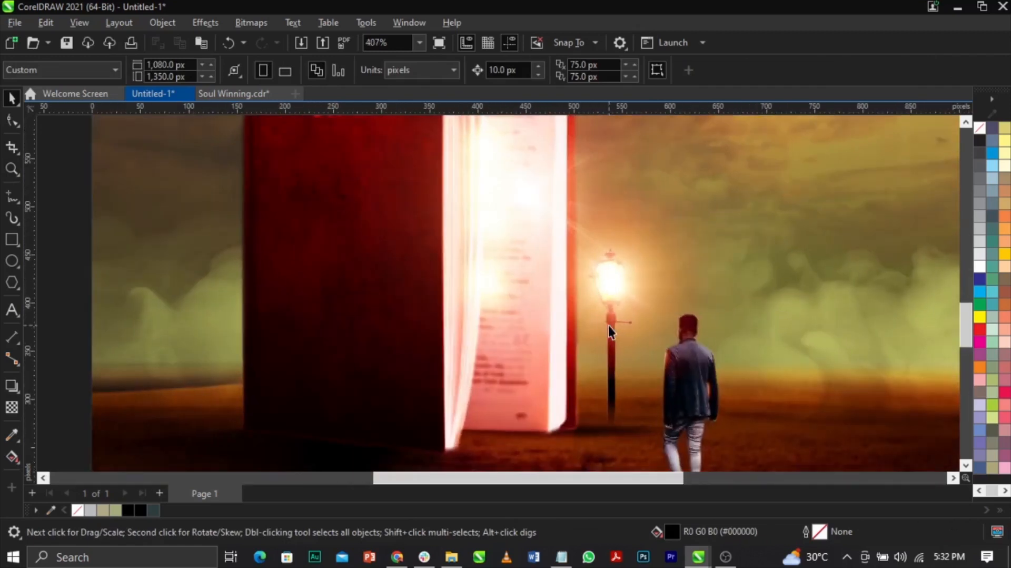
scroll(608, 327, down, 15)
scroll(544, 229, up, 4)
Shrink the House on the Rock logo and place it in the upper-left corner of the poster's sky
click(340, 221)
drag(379, 228, 510, 226)
scroll(532, 194, up, 6)
scroll(453, 192, down, 5)
scroll(453, 193, down, 1)
click(659, 234)
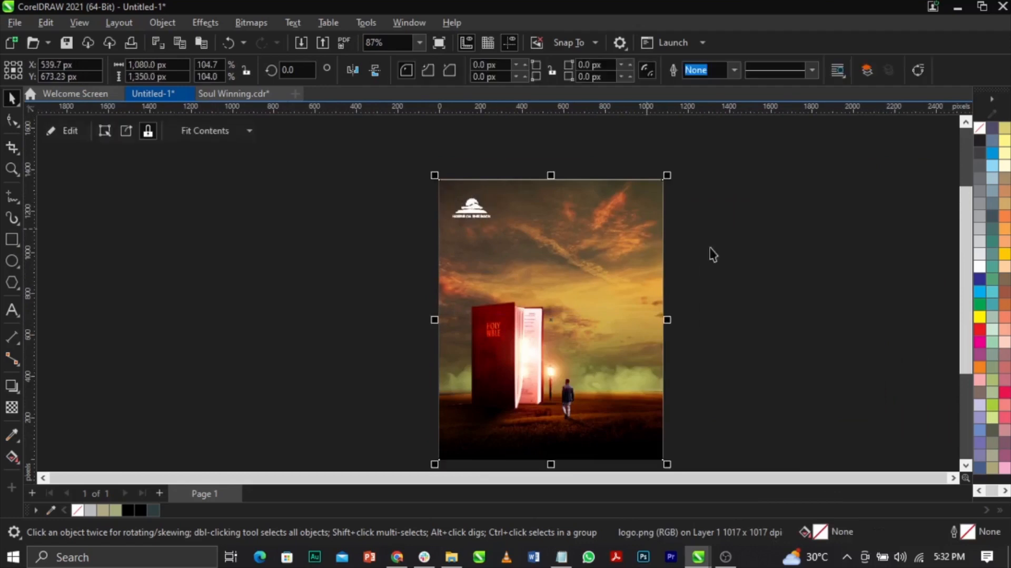
click(680, 235)
scroll(540, 214, down, 3)
key(F2)
drag(456, 182, 662, 408)
key(space)
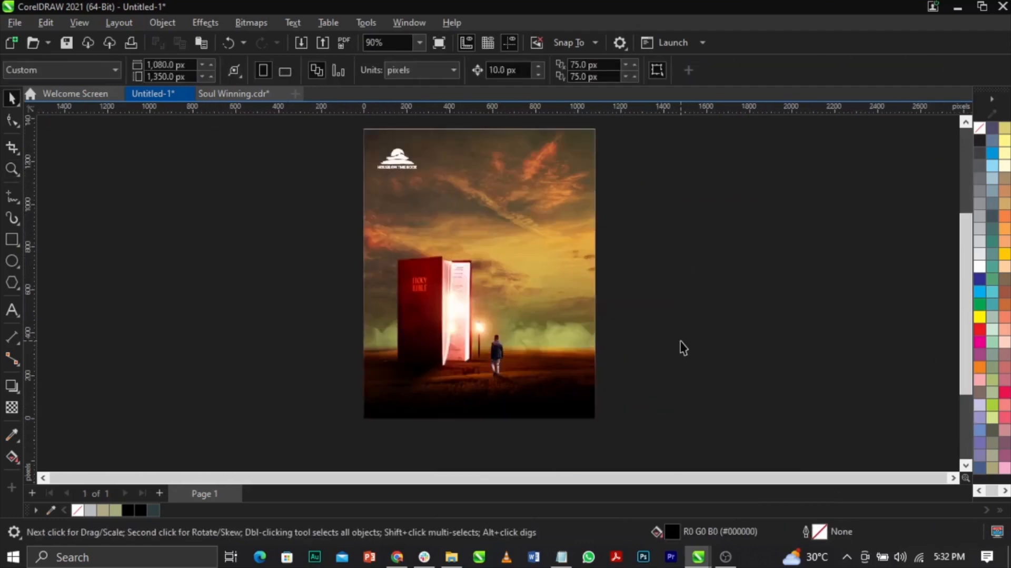
scroll(674, 337, down, 2)
scroll(544, 264, up, 1)
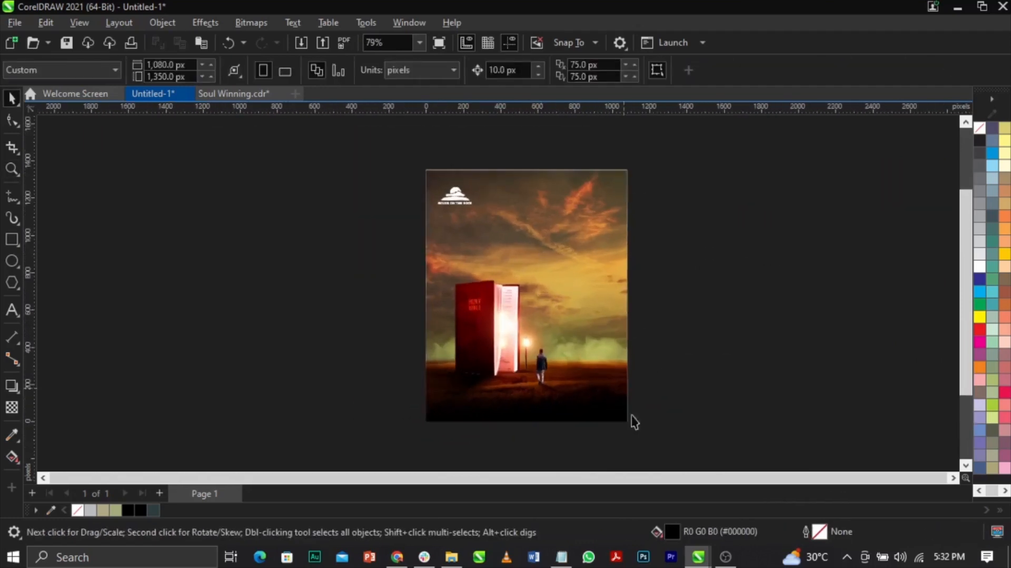
Copy the poster wording from the open text document and paste it as white Arial 24 pt text beside the poster
click(571, 557)
drag(715, 198, 635, 73)
click(327, 287)
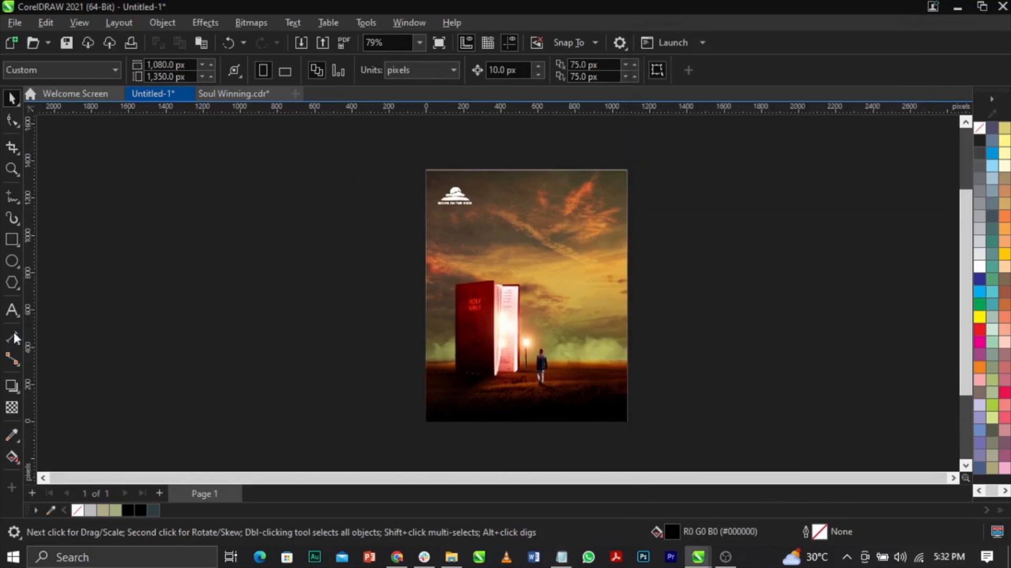
click(12, 315)
click(689, 248)
key(ctrl+v)
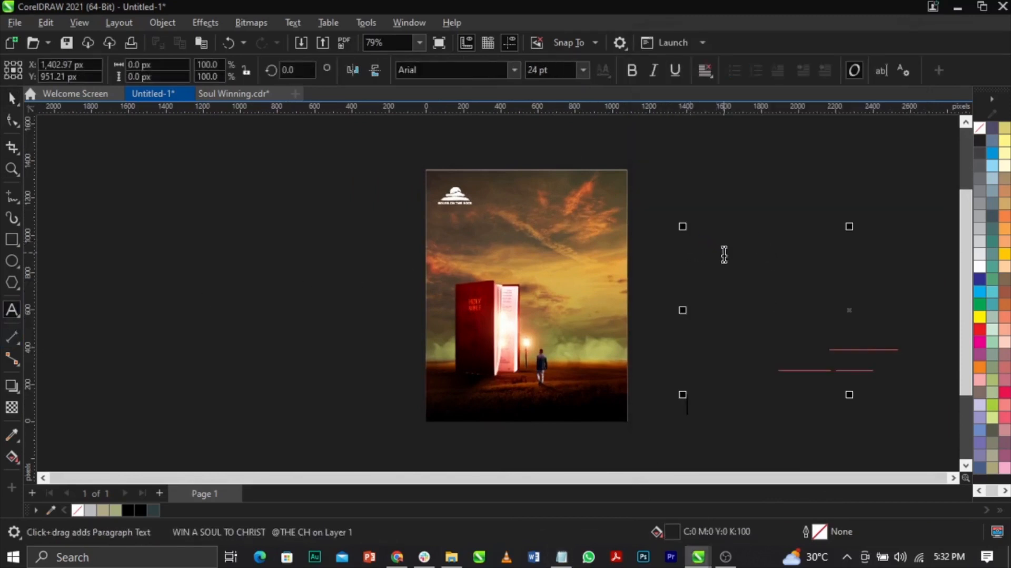
key(Escape)
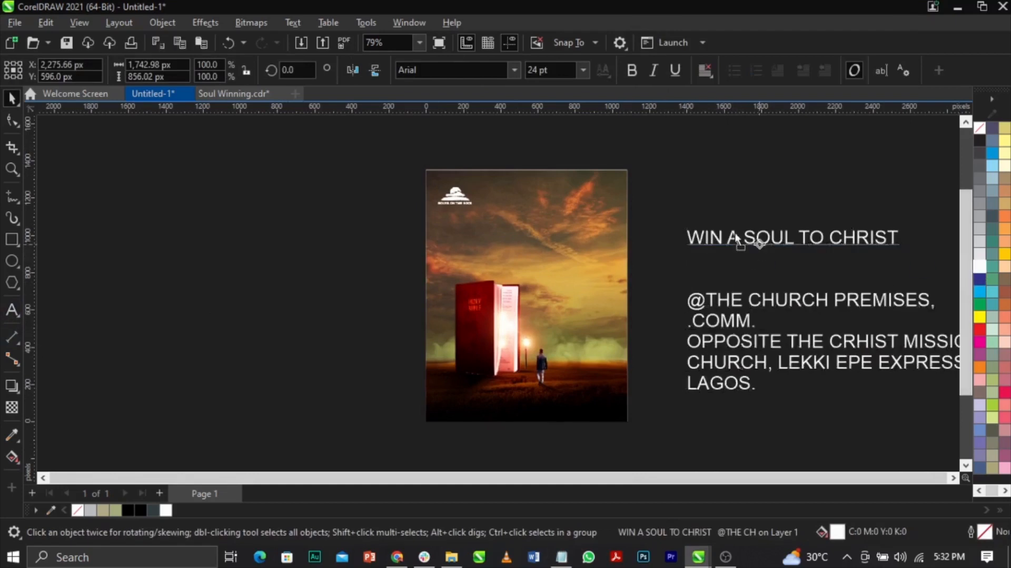
Split the headline WIN A SOUL TO CHRIST from the pasted text into its own text object at about X 1009, Y 1088 px
drag(760, 244, 733, 233)
double_click(732, 232)
drag(658, 222, 623, 221)
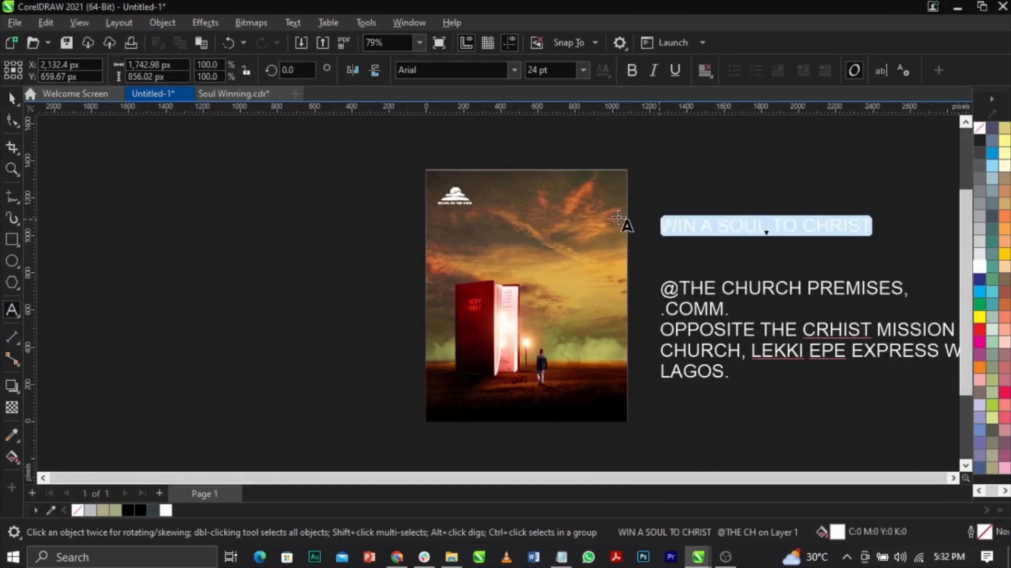
key(ctrl+x)
click(556, 234)
key(ctrl+v)
key(ctrl+space)
scroll(563, 230, up, 2)
drag(592, 230, 470, 206)
scroll(631, 241, down, 2)
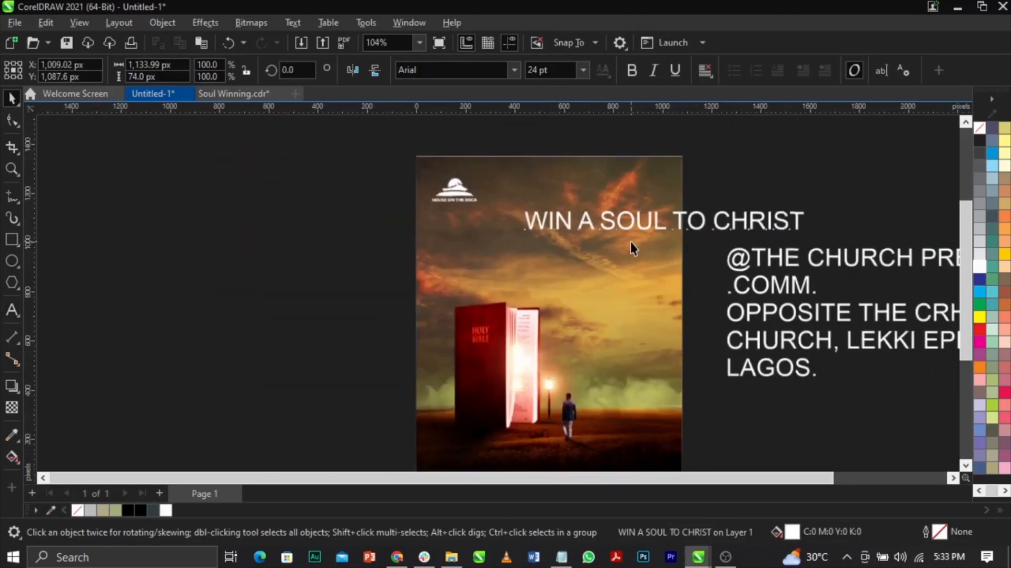
Open the poster's PowerClip contents for editing
key(Escape)
double_click(652, 192)
scroll(617, 240, down, 4)
scroll(569, 157, up, 2)
click(568, 157)
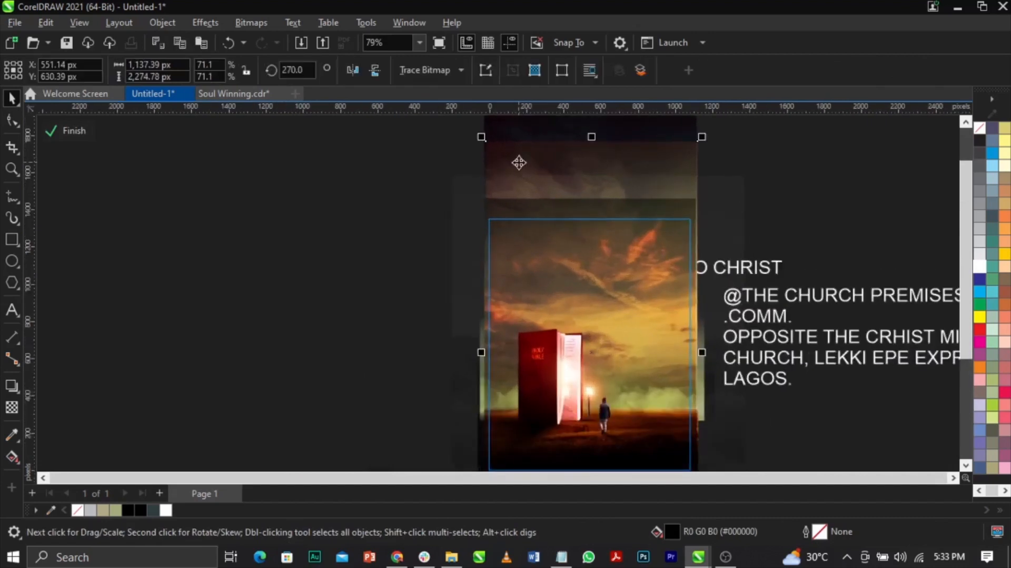
Try moving the sky layers aside one at a time, undoing each move
scroll(537, 151, down, 2)
scroll(537, 151, up, 2)
drag(522, 196, 742, 208)
key(ctrl+z)
drag(504, 166, 655, 172)
key(ctrl+z)
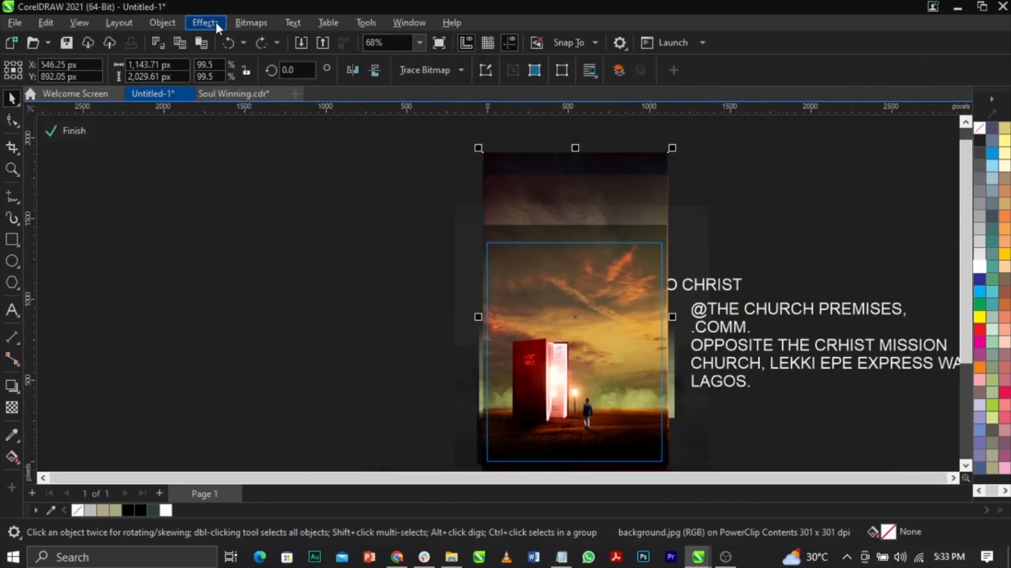
Apply Color Balance to background.jpg with Cyan-Red 59, Magenta-Green 36 and Yellow-Blue -3, and finish editing the PowerClip
click(215, 21)
mouse_move(236, 76)
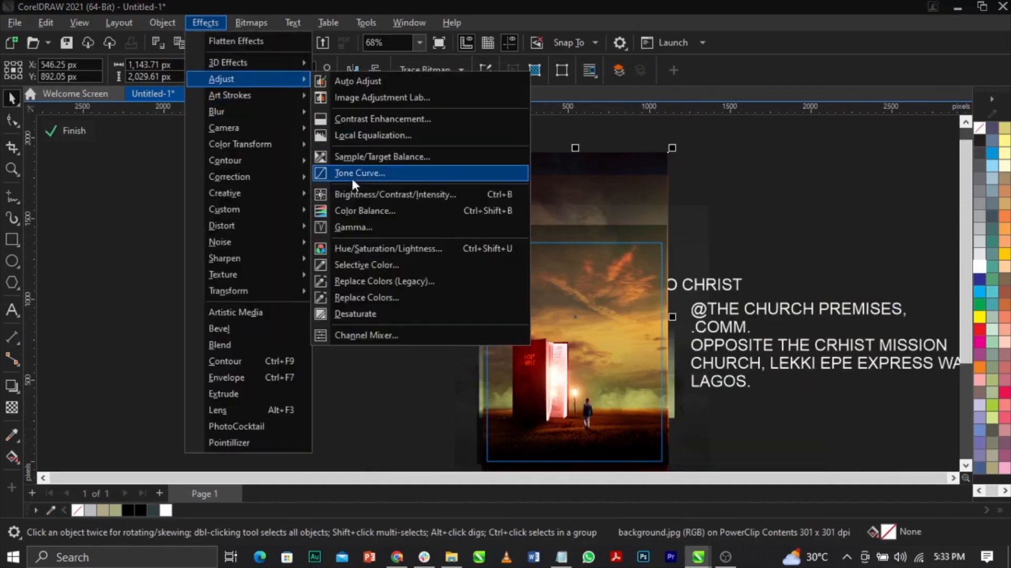
click(373, 212)
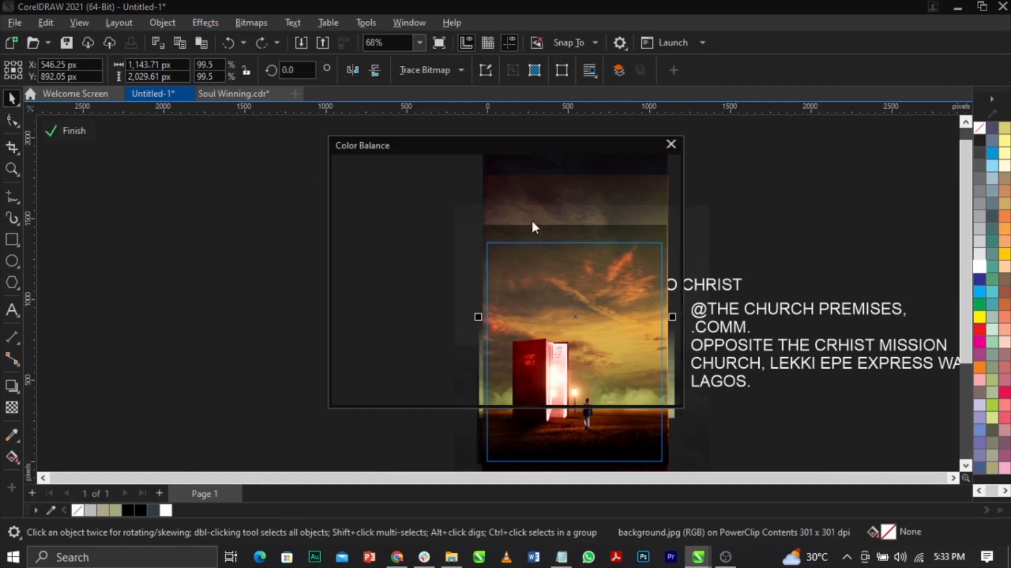
drag(530, 140, 281, 114)
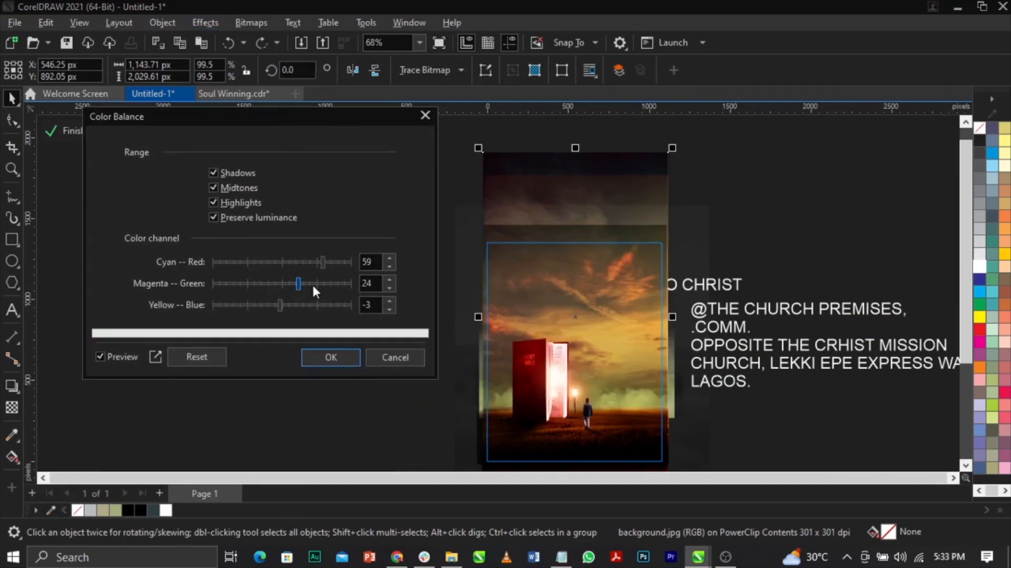
drag(312, 283, 308, 283)
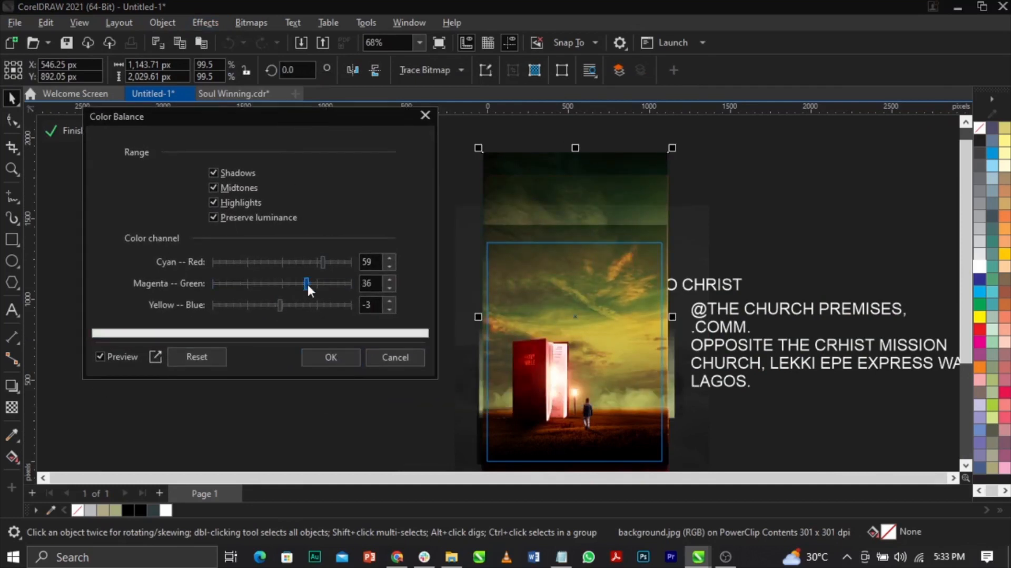
click(323, 356)
ctrl+click(835, 237)
click(836, 237)
Break the headline text into three lines reading WIN A, SOUL TO and CHRIST
key(z)
drag(451, 239, 712, 408)
key(space)
scroll(674, 287, down, 2)
scroll(542, 227, up, 1)
double_click(629, 250)
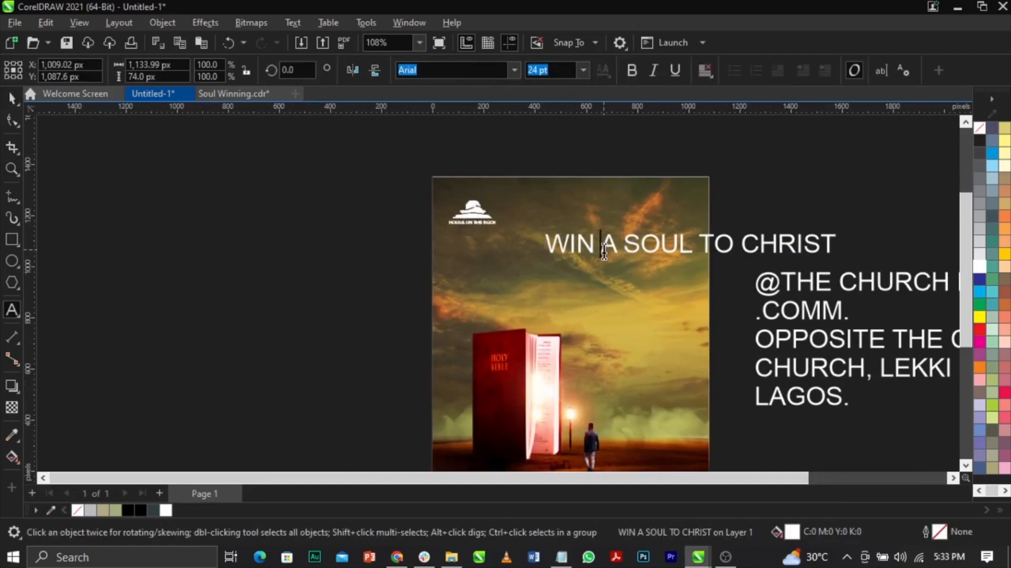
key(Return)
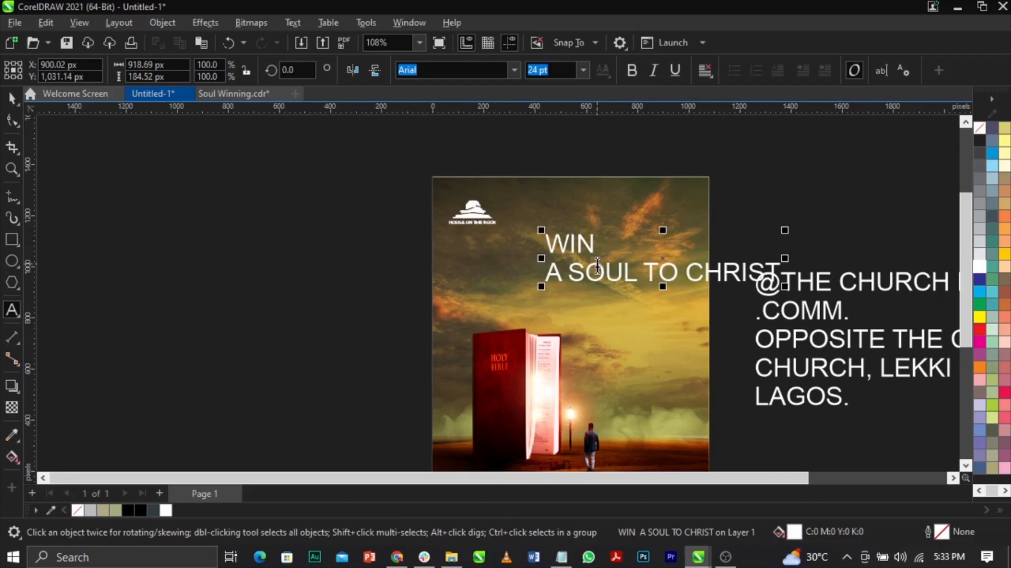
key(BackSpace)
click(625, 246)
key(Return)
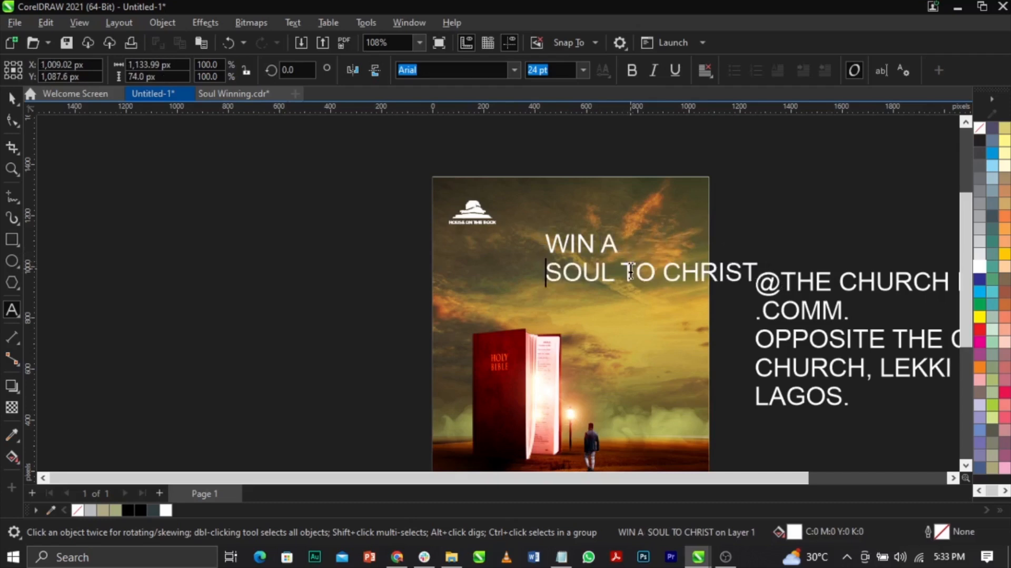
key(Return)
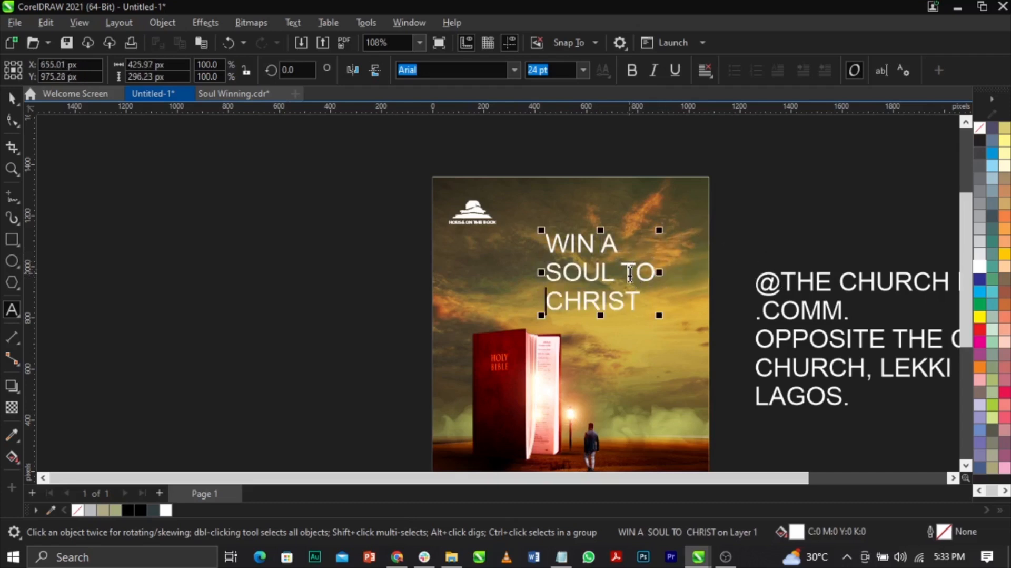
Move the three-line headline further into the poster's sky, to about X 762, Y 966 px
drag(627, 272, 650, 276)
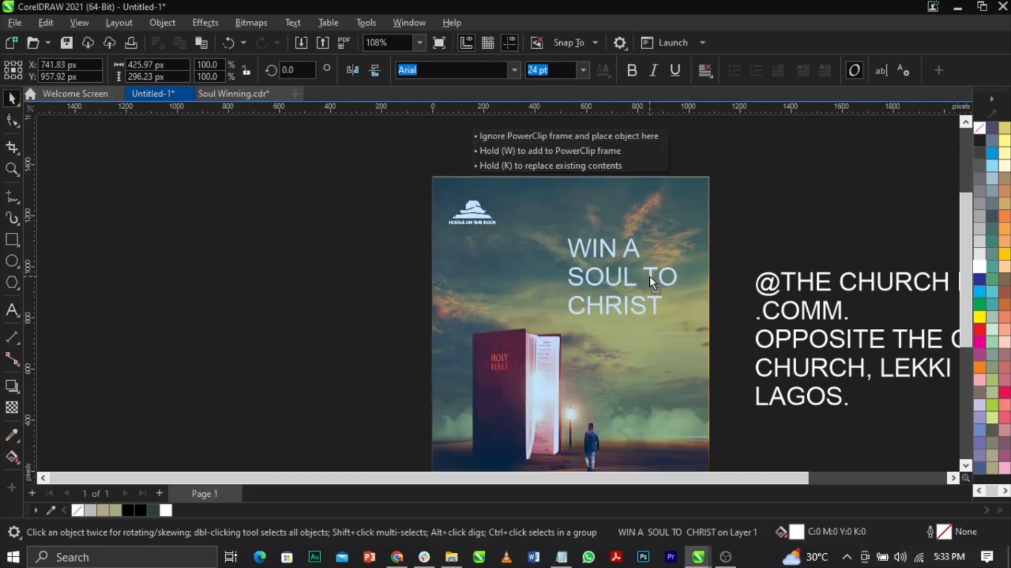
scroll(650, 275, up, 3)
scroll(621, 247, down, 4)
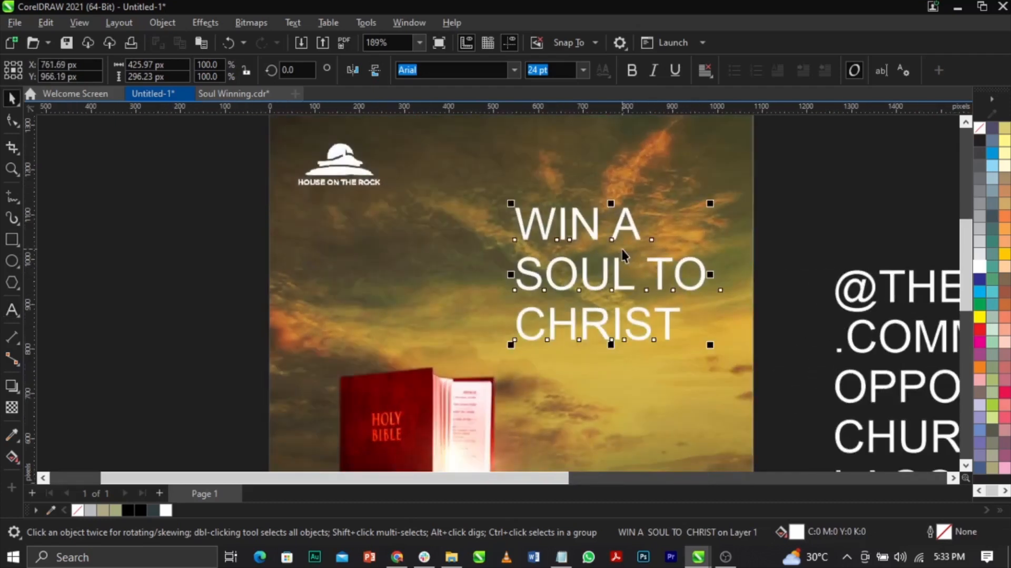
Deselect the headline and reopen the poster's PowerClip contents for editing
click(614, 191)
scroll(655, 185, down, 1)
double_click(655, 185)
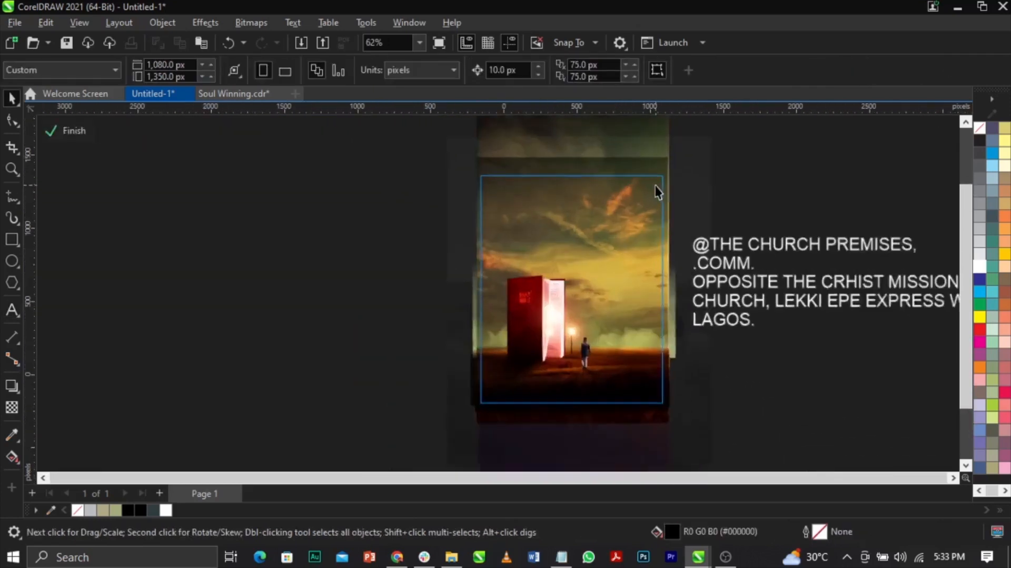
scroll(655, 185, down, 2)
scroll(643, 168, up, 2)
scroll(632, 159, down, 2)
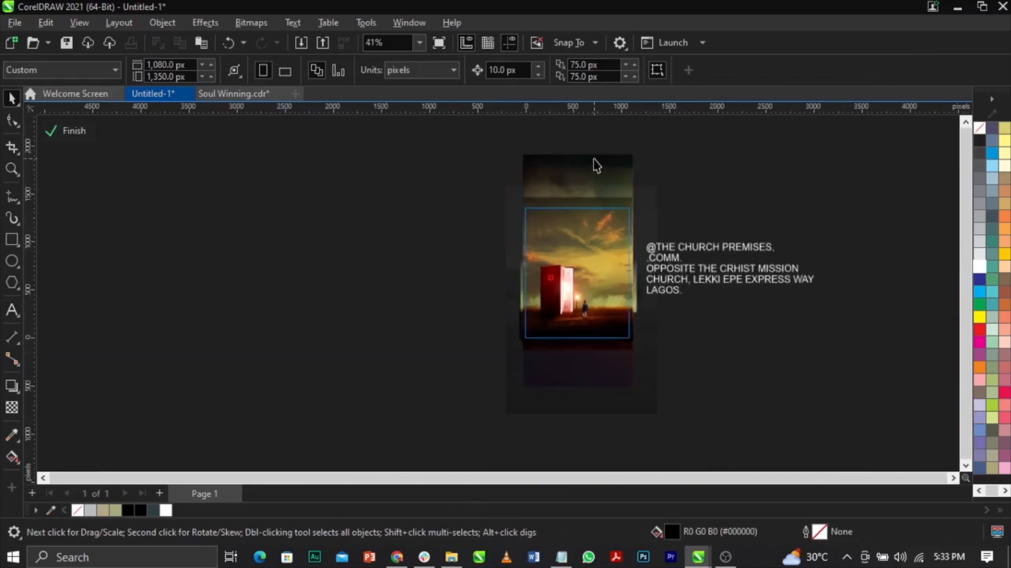
scroll(444, 332, up, 2)
scroll(438, 390, down, 1)
Try moving the COLORFULL-GRADIENTS-2.jpg overlay off the poster to compare the sky without it, and undo the move
click(446, 394)
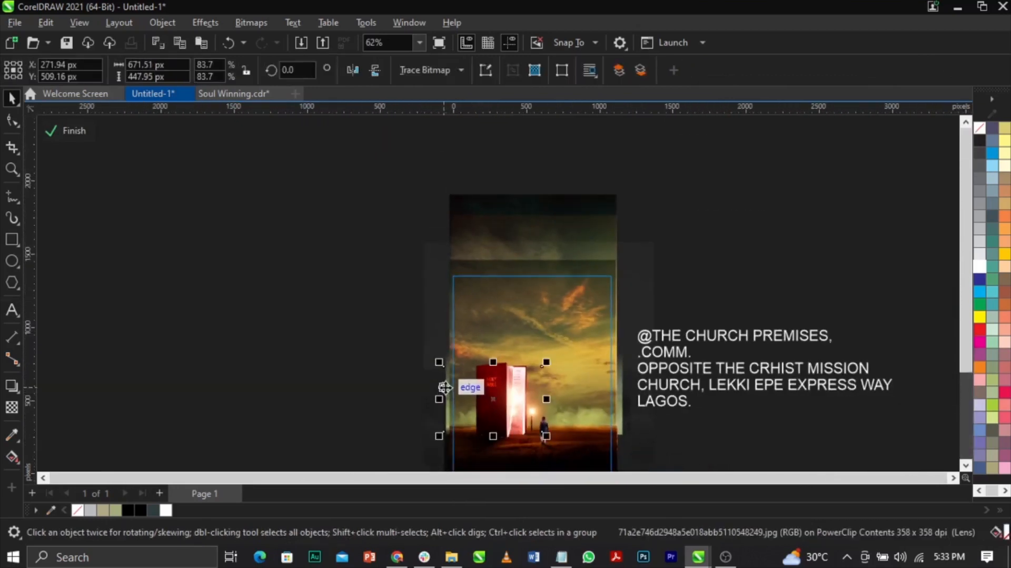
key(ctrl+z)
drag(555, 254, 777, 235)
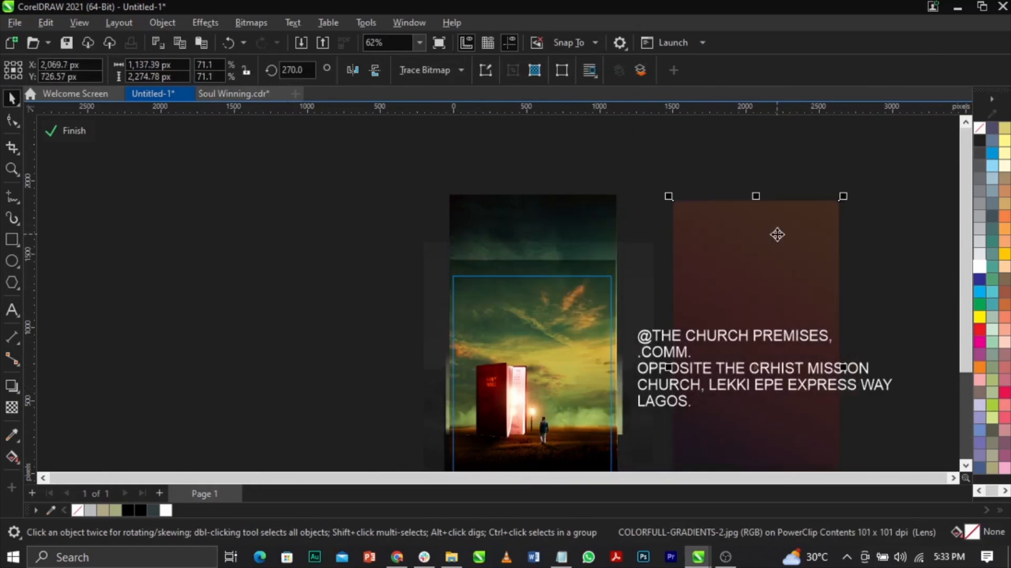
key(ctrl+z)
Give the Soft Light COLORFULL-GRADIENTS-2.jpg overlay a vertical linear fountain transparency fading out toward the upper sky, and finish editing the PowerClip
click(9, 411)
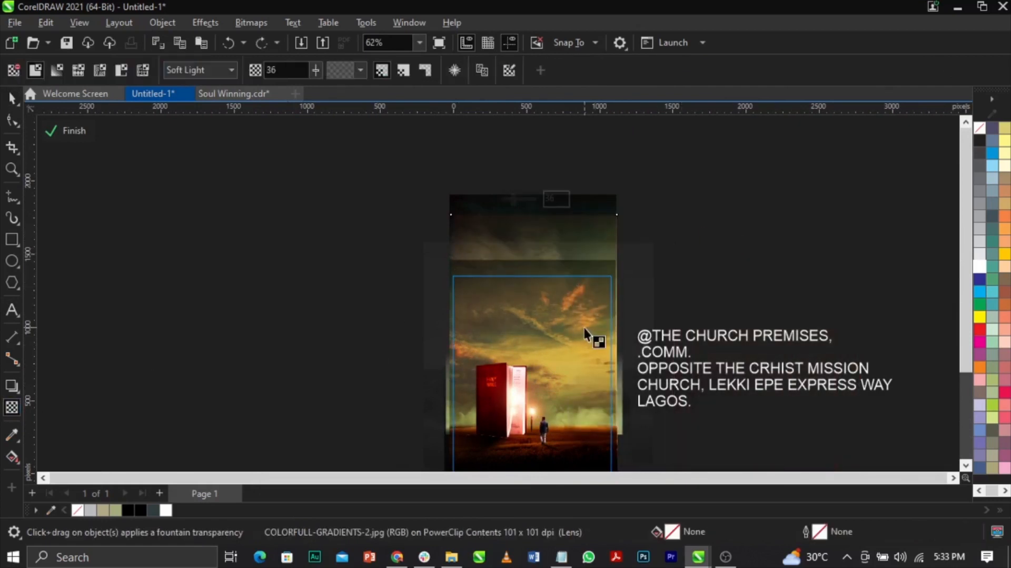
drag(546, 319, 545, 289)
drag(545, 378, 545, 392)
drag(546, 289, 546, 297)
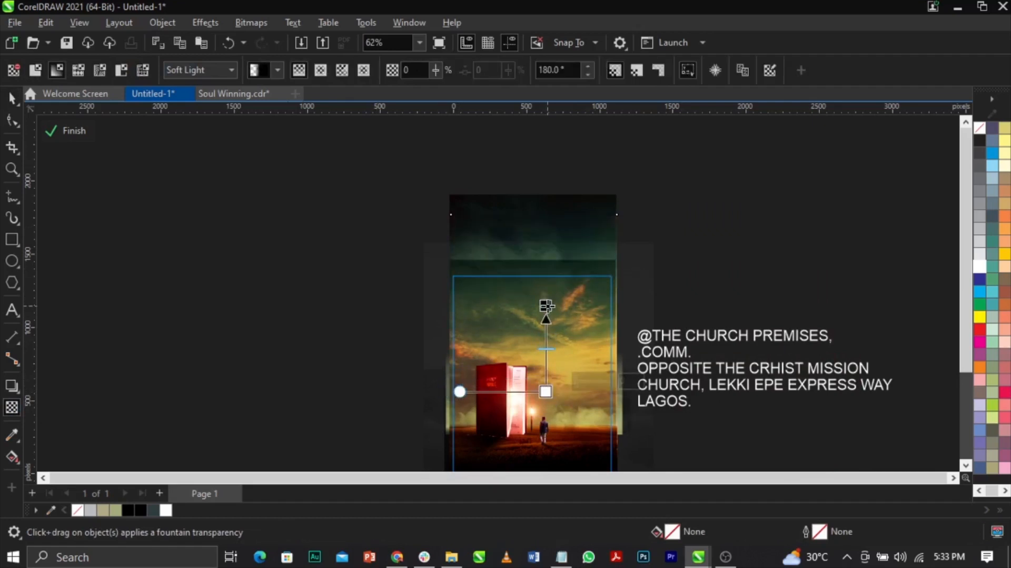
key(space)
ctrl+click(705, 298)
scroll(539, 339, up, 2)
scroll(538, 348, down, 2)
scroll(537, 349, up, 2)
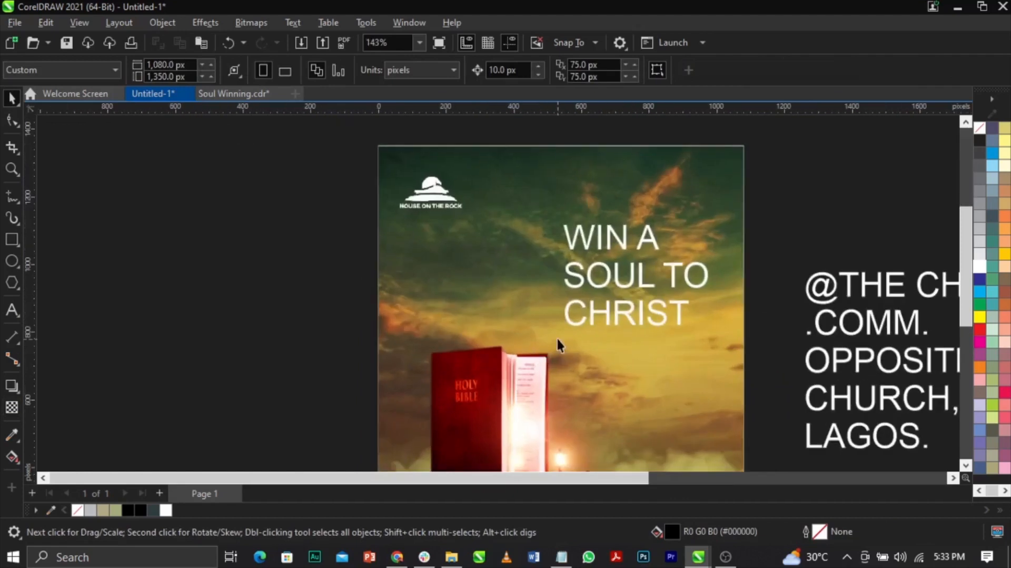
Break the headline apart into separate line objects and copy the font name CremeBlackSSK from the open text document
click(652, 245)
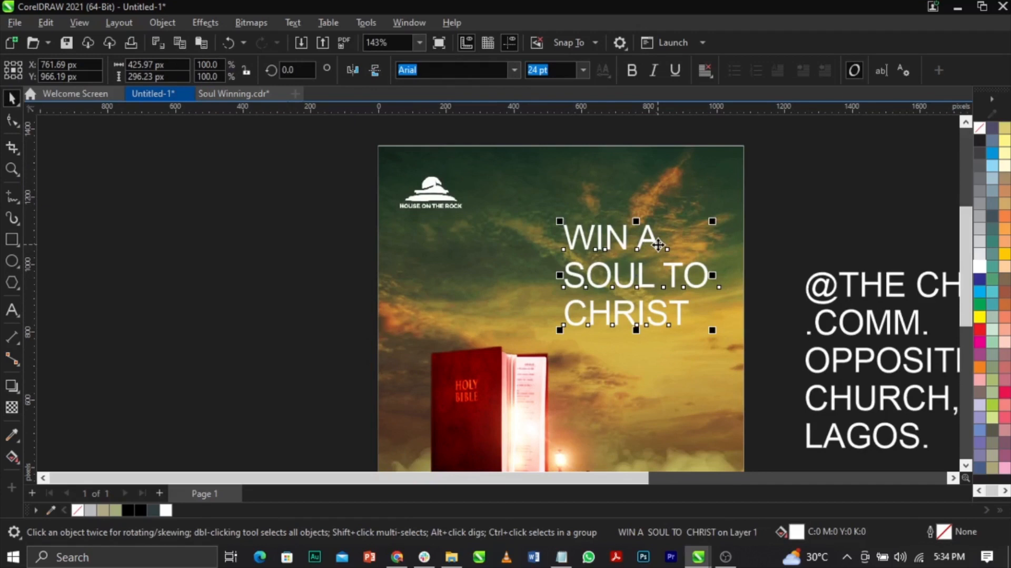
key(ctrl+k)
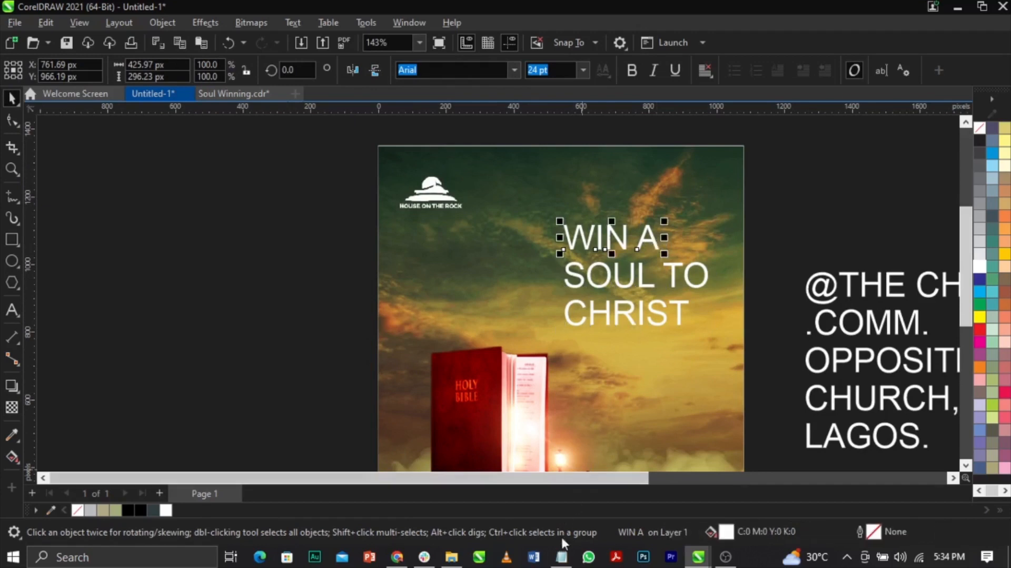
click(561, 557)
scroll(666, 319, down, 3)
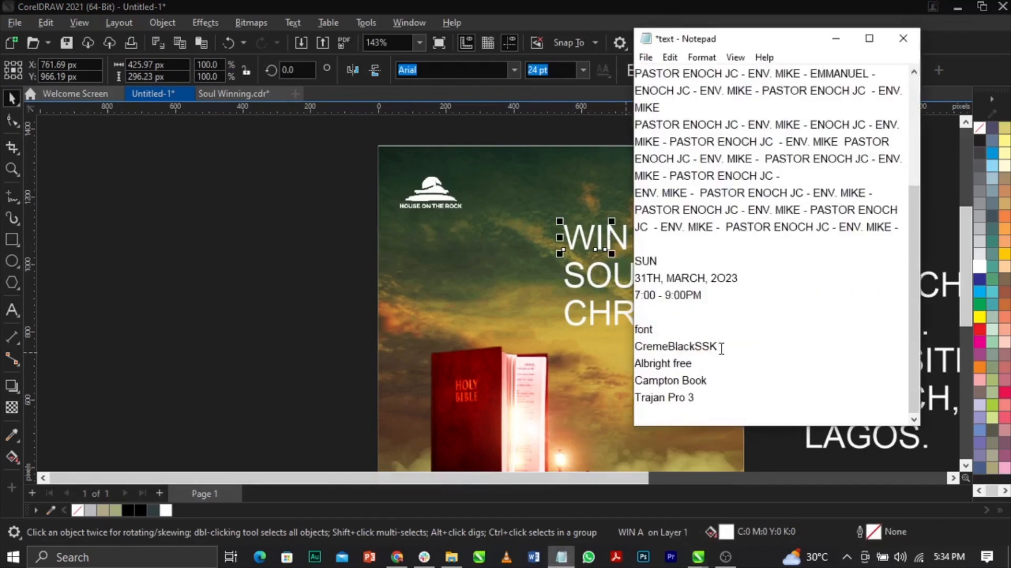
drag(719, 349, 631, 345)
key(ctrl+c)
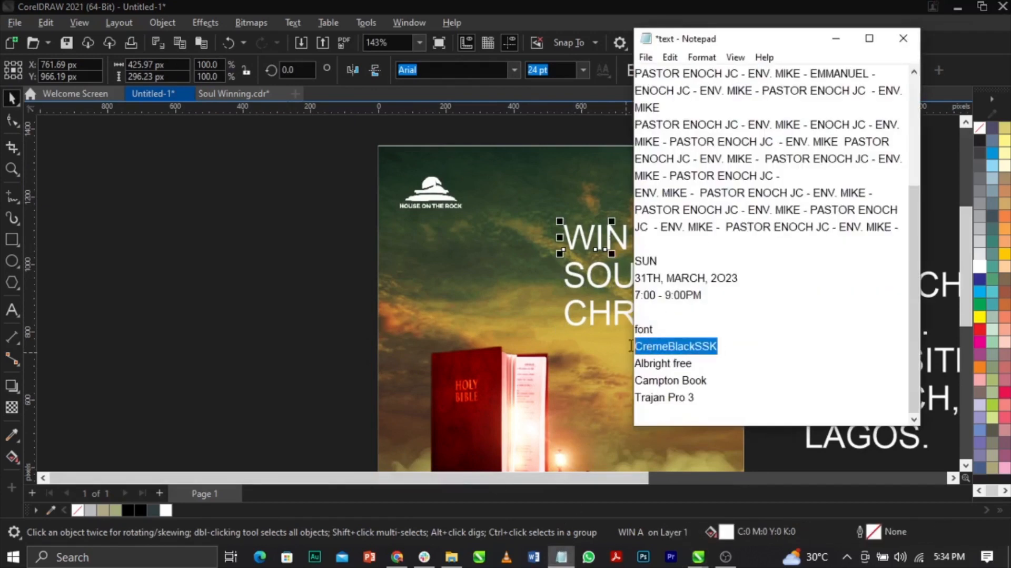
Set the WIN A line to the CremeBlackSSK font and shrink it
click(594, 236)
key(ctrl+v)
key(Return)
click(478, 76)
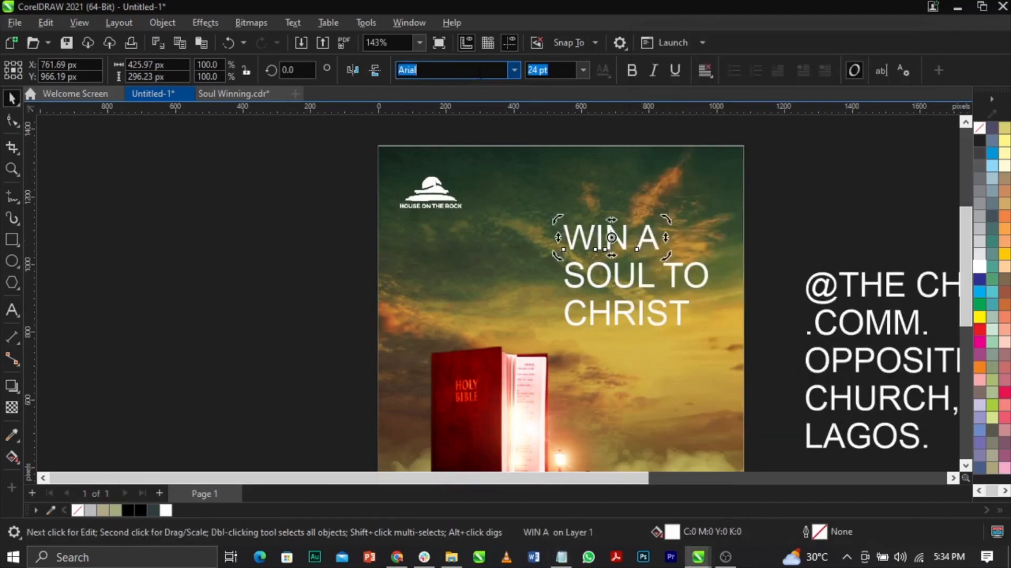
key(ctrl+v)
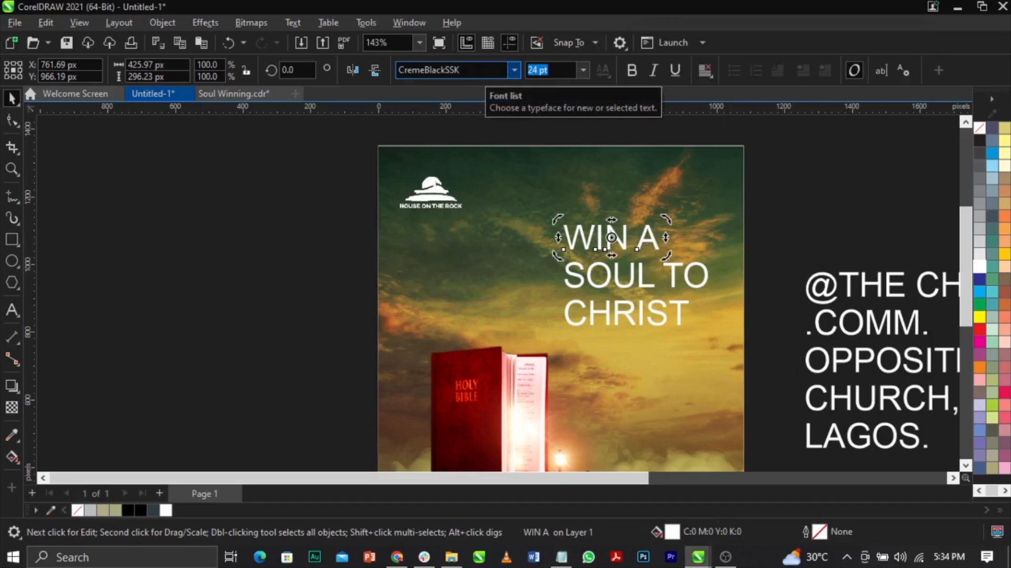
key(Return)
click(653, 254)
drag(657, 254, 617, 243)
Move SOUL TO up closer beneath WIN A and set its font to Albright free
click(611, 280)
drag(610, 280, 608, 268)
click(464, 69)
text(Albright free)
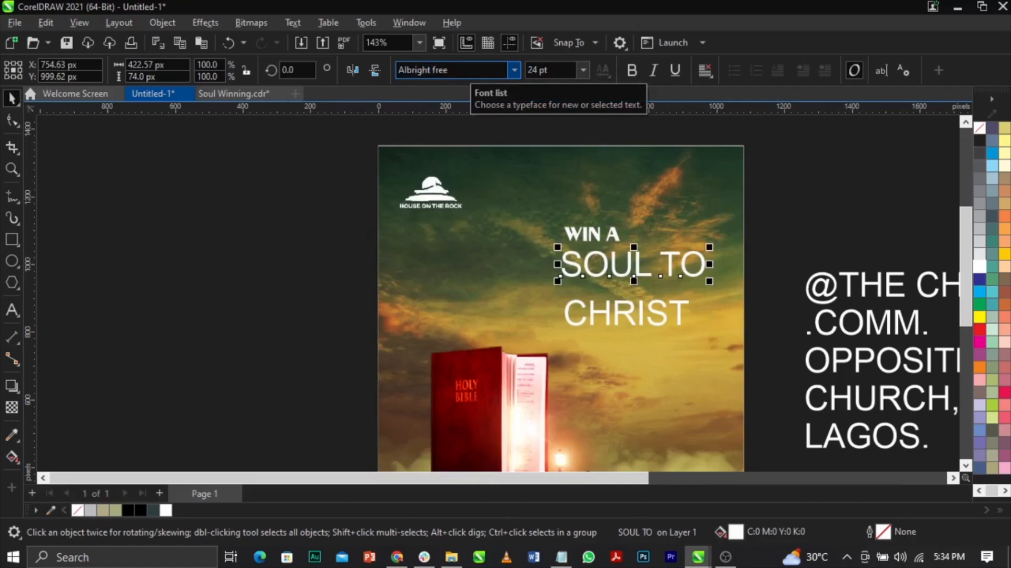
key(Return)
Break the SOUL TO line apart into separate SOUL and TO text objects
click(561, 556)
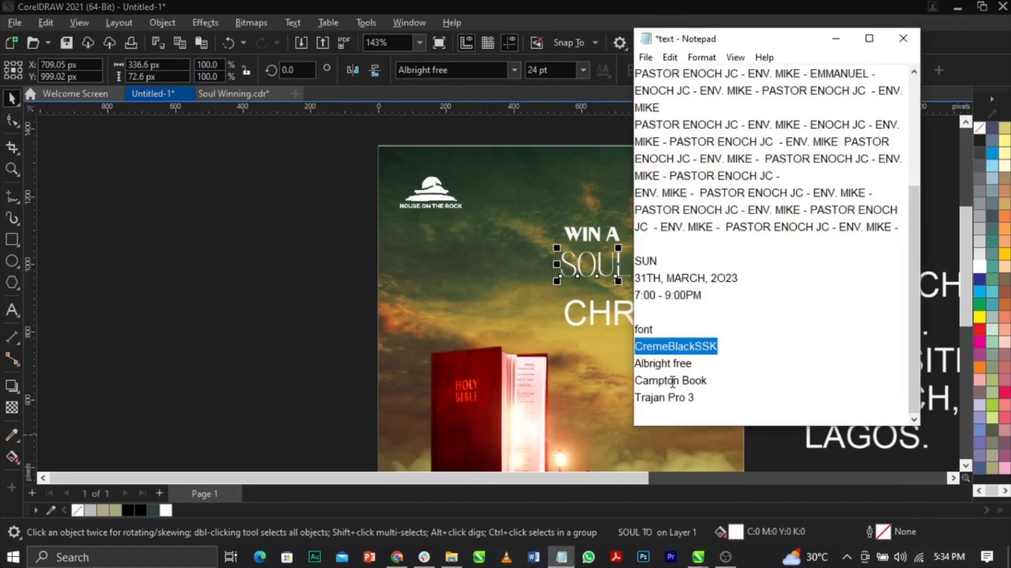
click(624, 289)
scroll(648, 278, up, 1)
click(653, 253)
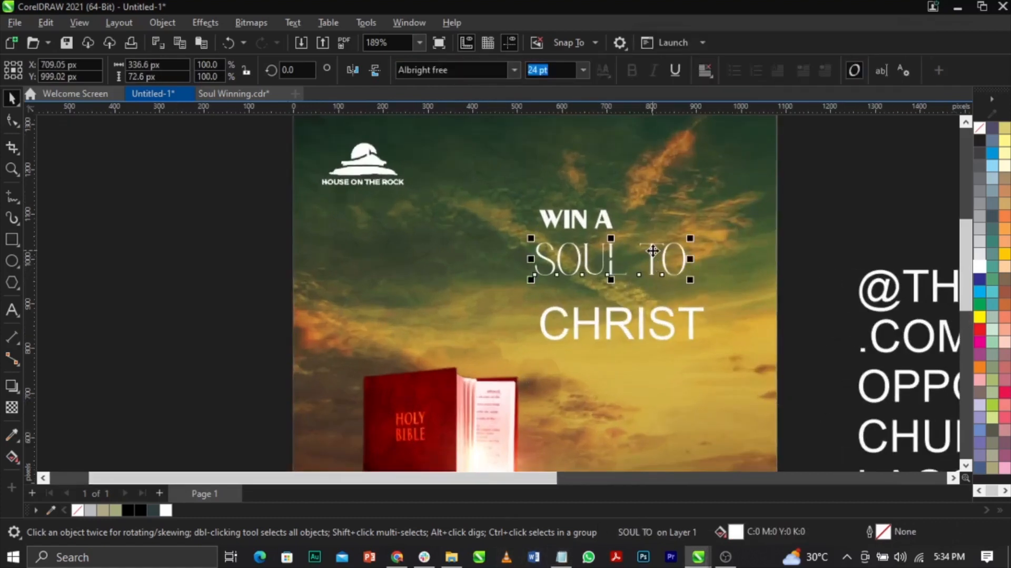
Set CHRIST to the Albright free font and place it directly beneath SOUL, aligned to its left edge
click(640, 317)
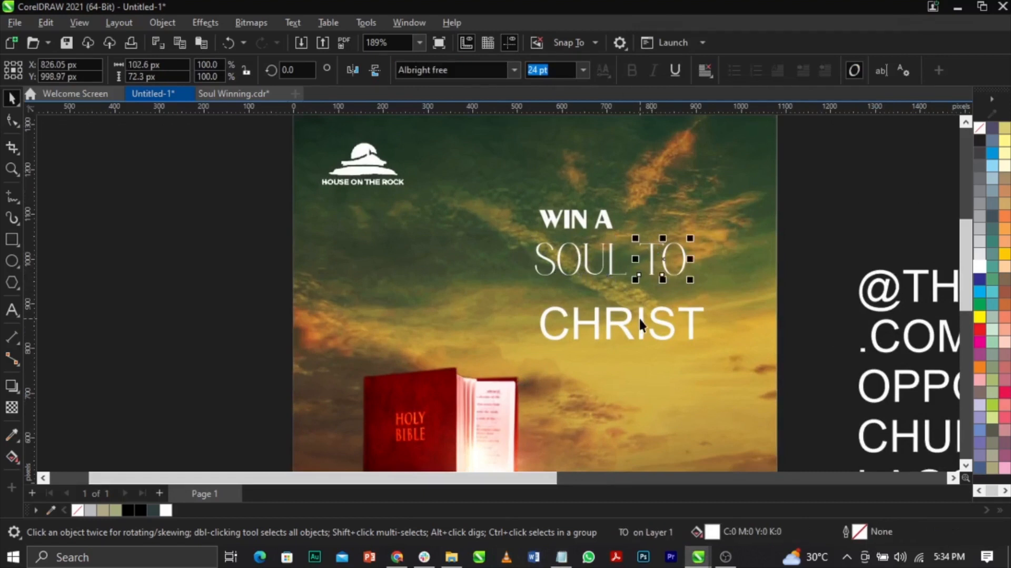
click(515, 70)
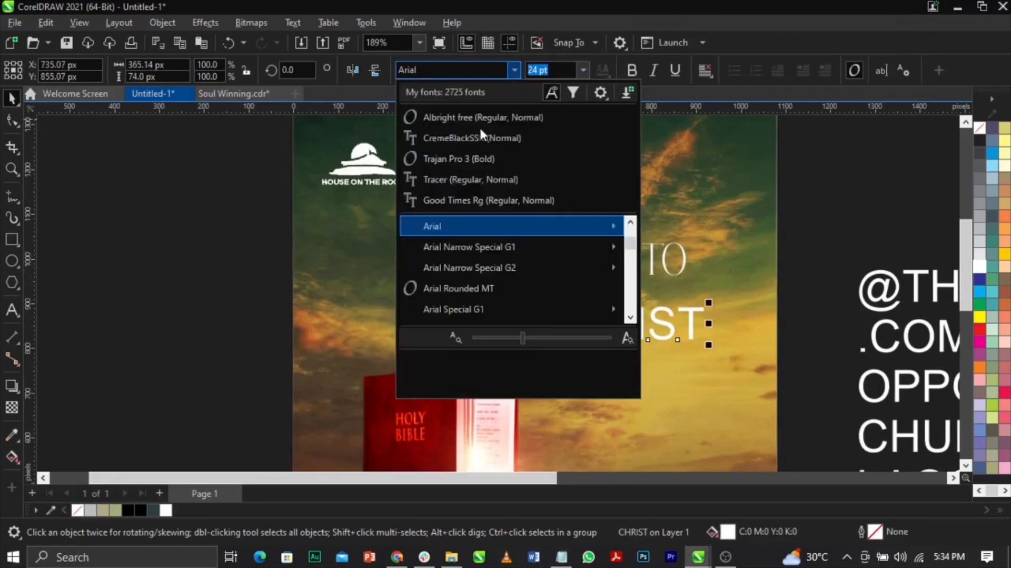
click(479, 124)
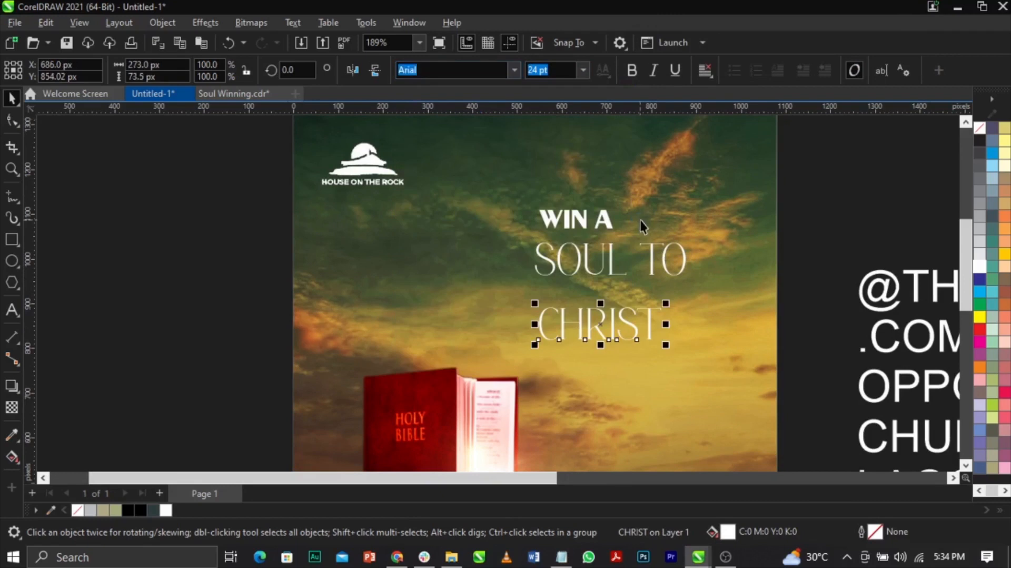
drag(616, 331, 614, 302)
shift+click(612, 262)
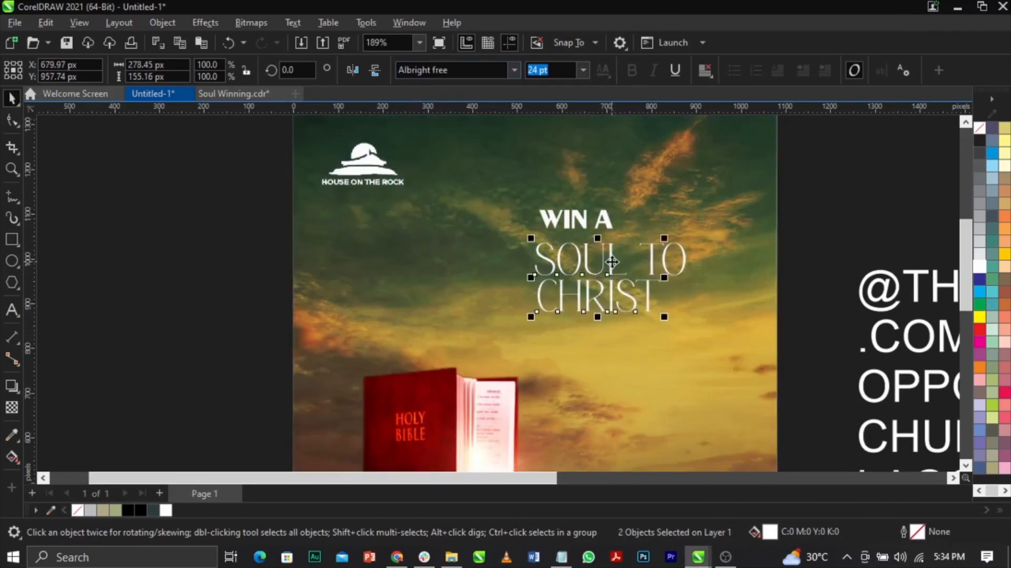
click(646, 299)
click(646, 299)
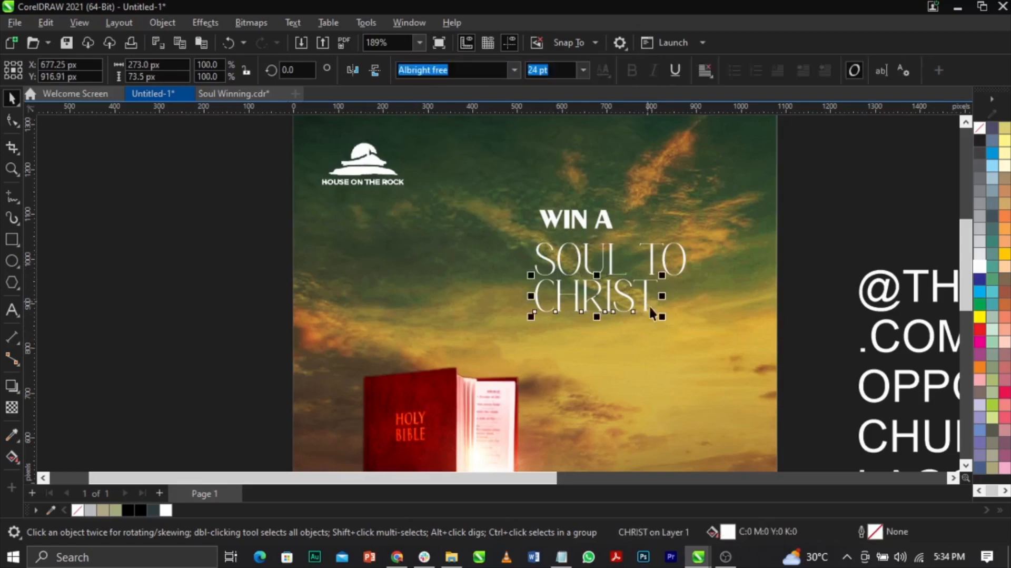
Enlarge CHRIST to about 38.7 pt and SOUL to about 37 pt
drag(661, 316, 735, 373)
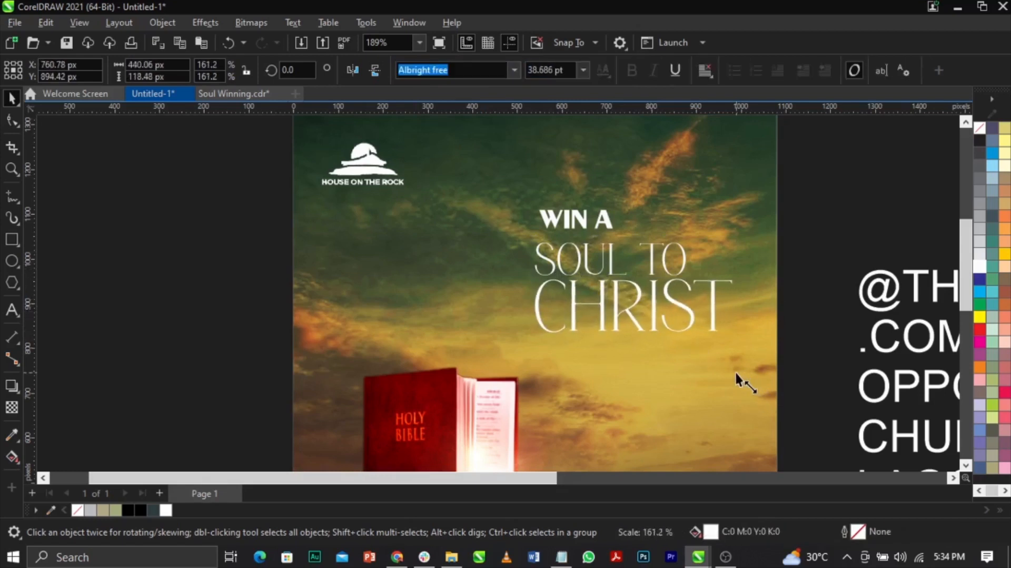
scroll(627, 238, up, 1)
scroll(626, 238, up, 1)
click(605, 251)
drag(632, 243, 697, 179)
shift+click(662, 316)
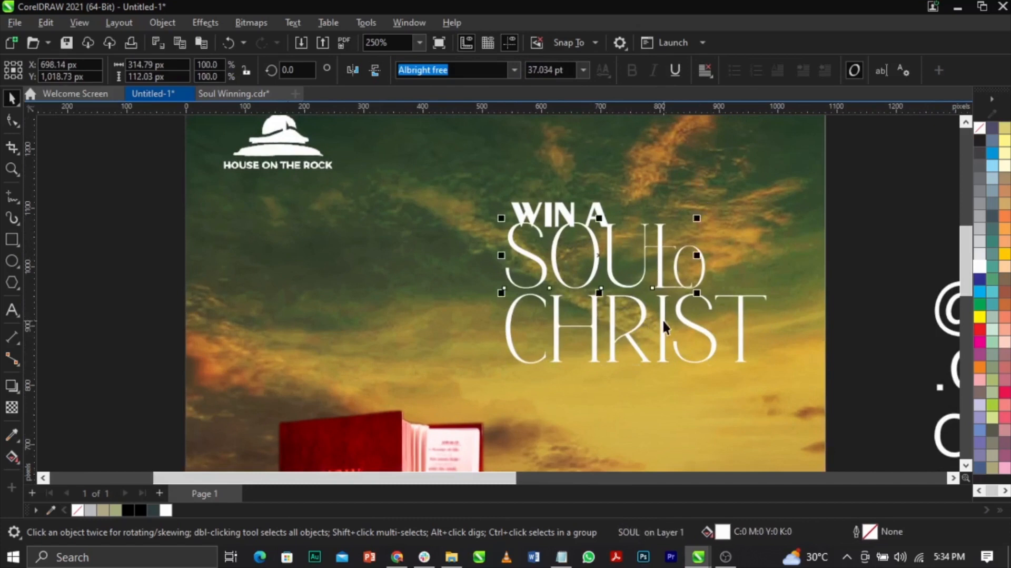
Lower SOUL and CHRIST to open a gap beneath WIN A, and place TO directly after SOUL on the same line
drag(663, 313, 662, 328)
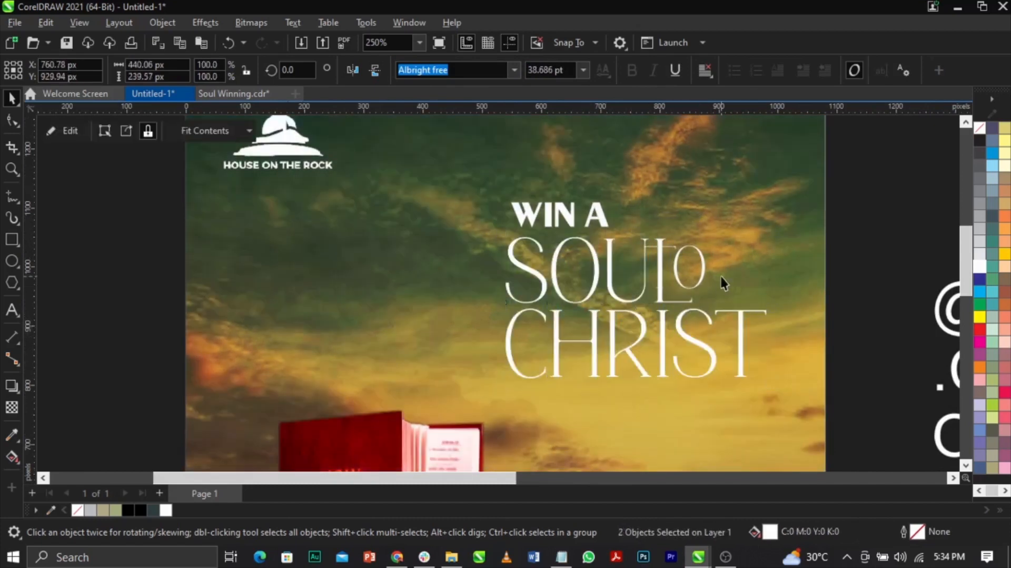
click(702, 268)
drag(701, 268, 746, 282)
Group the whole WIN A SOUL TO CHRIST headline and adjust its size to about 443 × 300 px
drag(906, 162, 359, 453)
key(ctrl+g)
drag(500, 197, 482, 181)
drag(601, 264, 601, 258)
drag(766, 378, 758, 377)
scroll(624, 248, down, 5)
click(759, 214)
scroll(650, 207, down, 1)
key(F2)
drag(461, 188, 846, 380)
scroll(424, 150, up, 1)
click(447, 197)
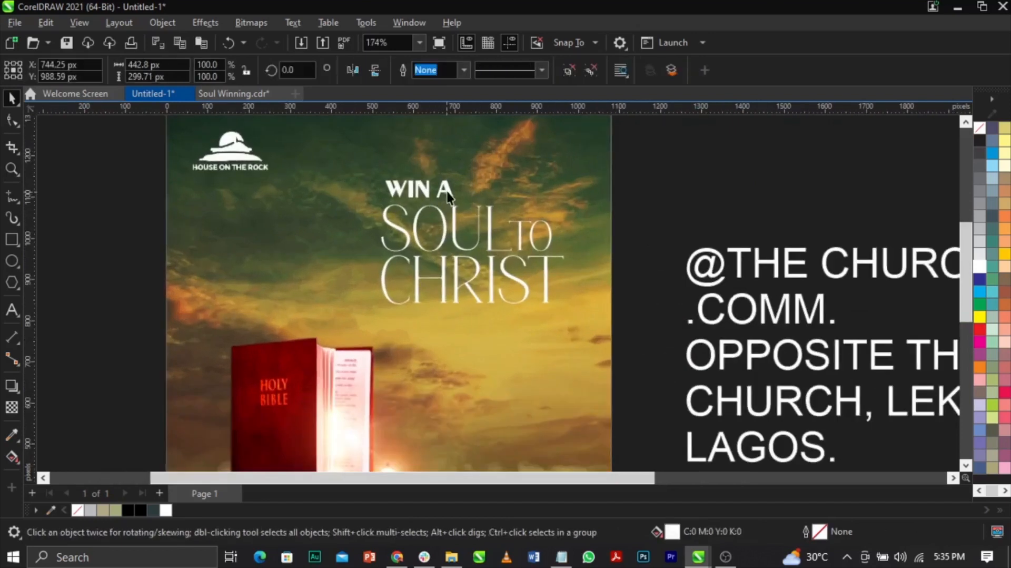
Scale the church address text block down and place it on the poster beneath the CHRIST line
click(683, 253)
scroll(683, 254, down, 6)
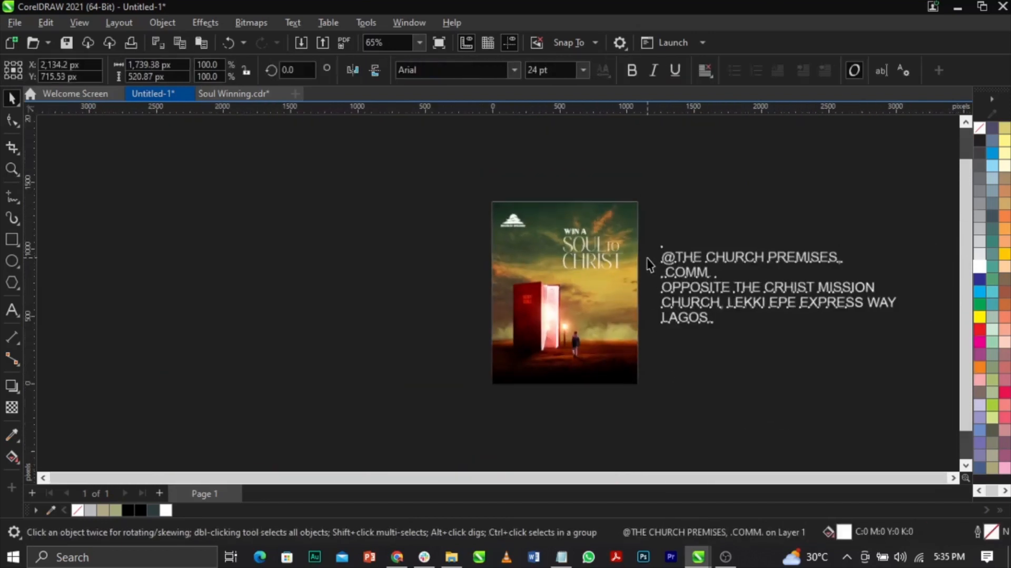
drag(901, 328, 756, 339)
scroll(758, 332, up, 3)
drag(767, 281, 585, 333)
drag(724, 354, 667, 372)
click(759, 338)
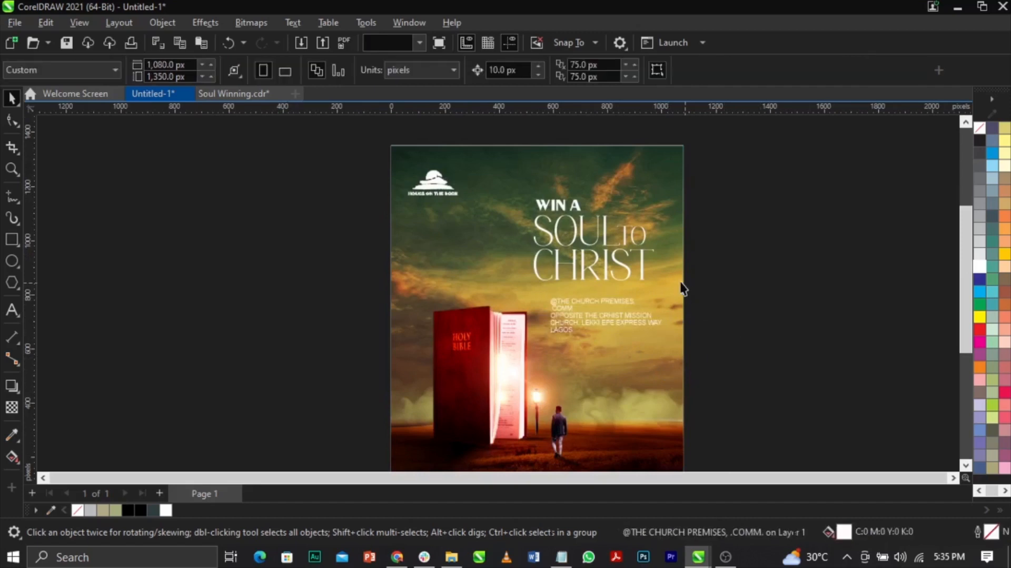
key(z)
scroll(681, 289, down, 1)
drag(468, 226, 708, 448)
key(space)
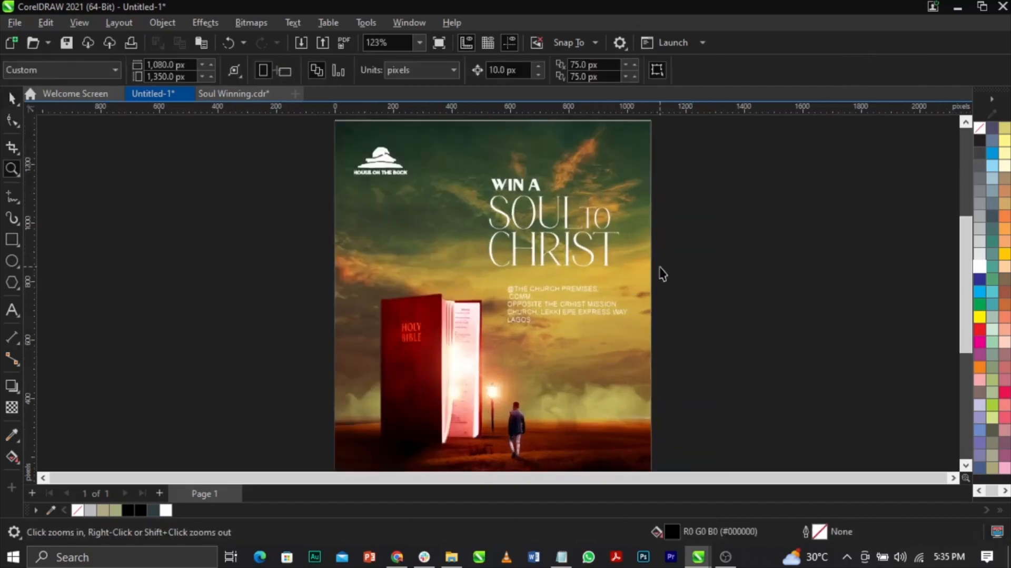
Inside the background PowerClip, draw a rectangle about 1,173 × 1,178 px over the scene and fill it with #2D3C3D
scroll(662, 273, down, 2)
right_click(455, 242)
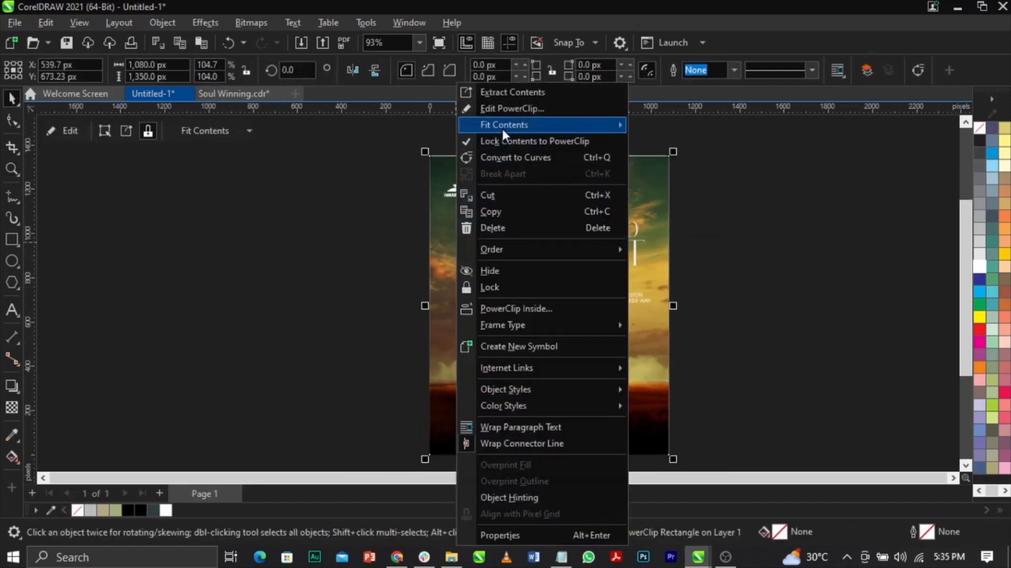
click(500, 108)
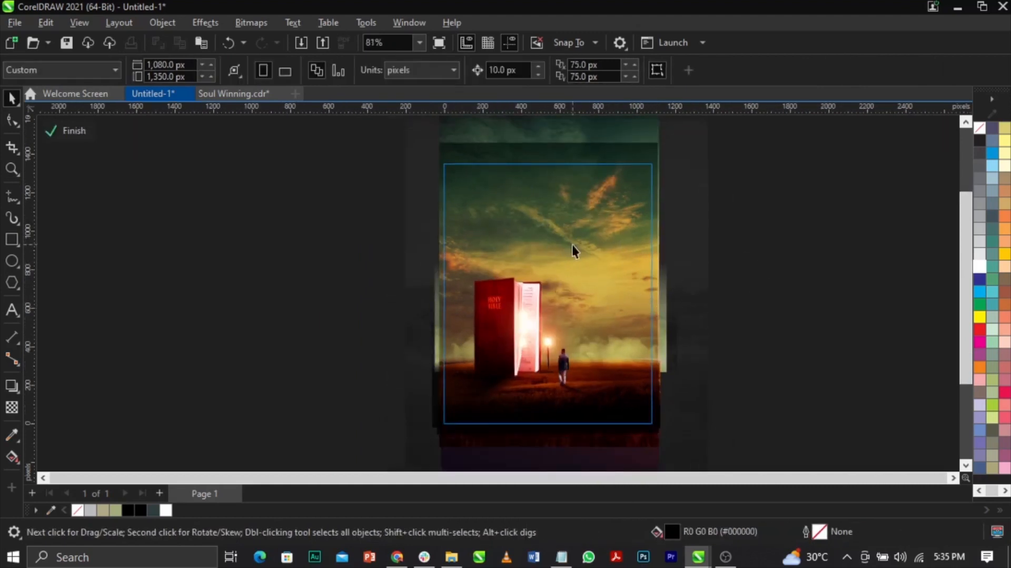
click(12, 239)
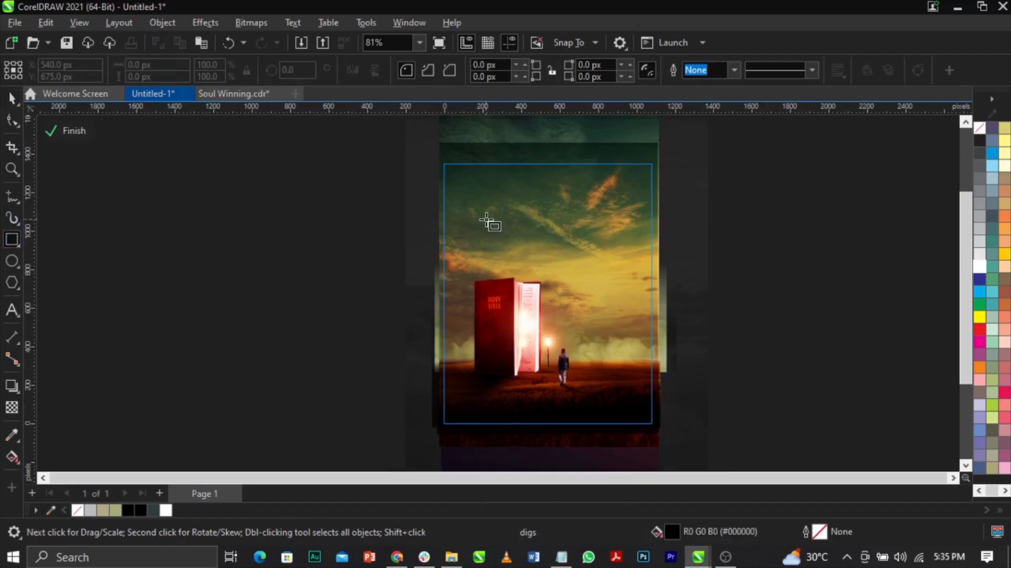
drag(435, 157, 665, 386)
key(space)
click(153, 510)
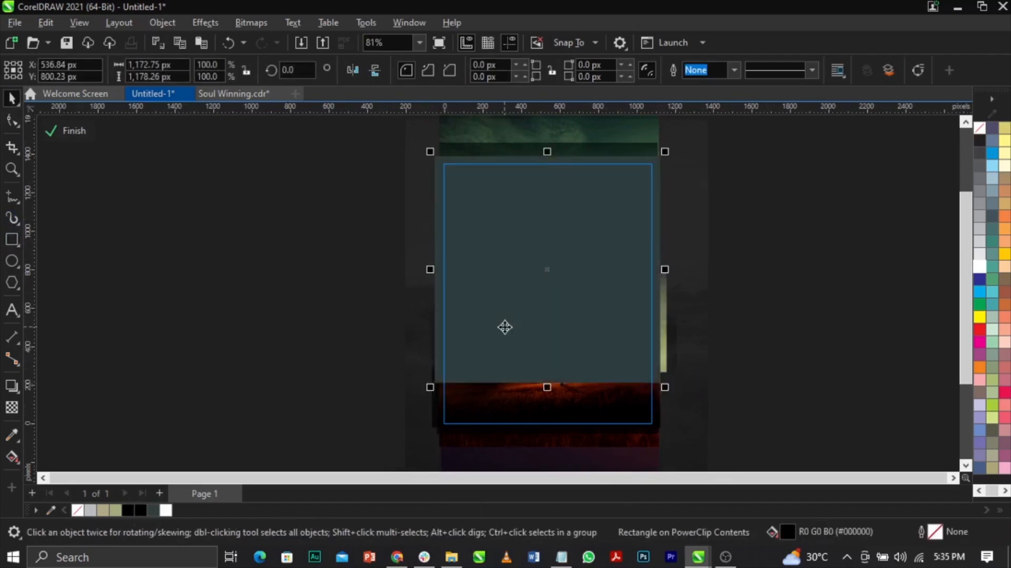
Sample the dark green #0D1E1A from the sky image above the page and apply it to the rectangle
scroll(630, 277, up, 3)
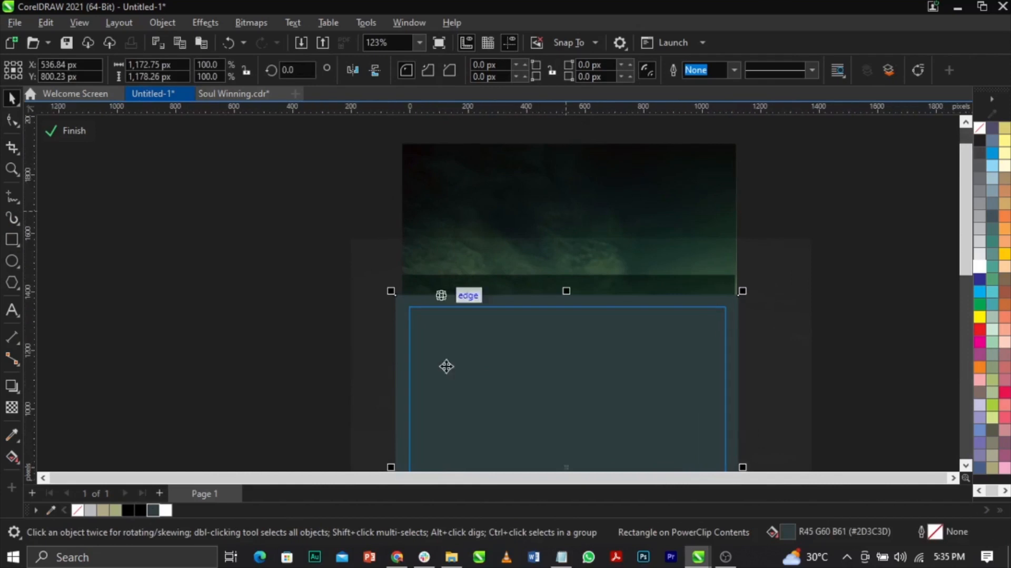
scroll(592, 311, down, 3)
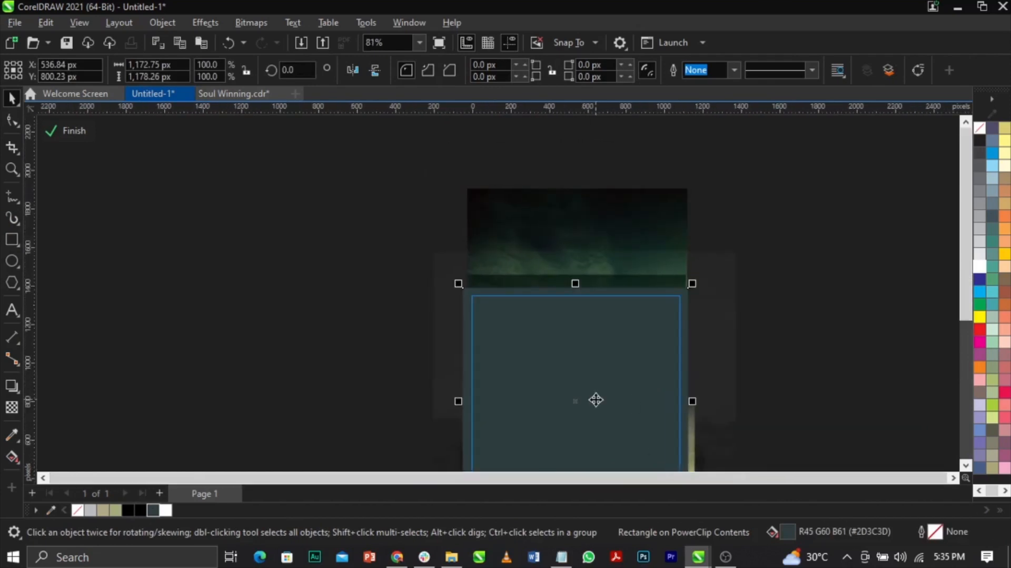
click(12, 436)
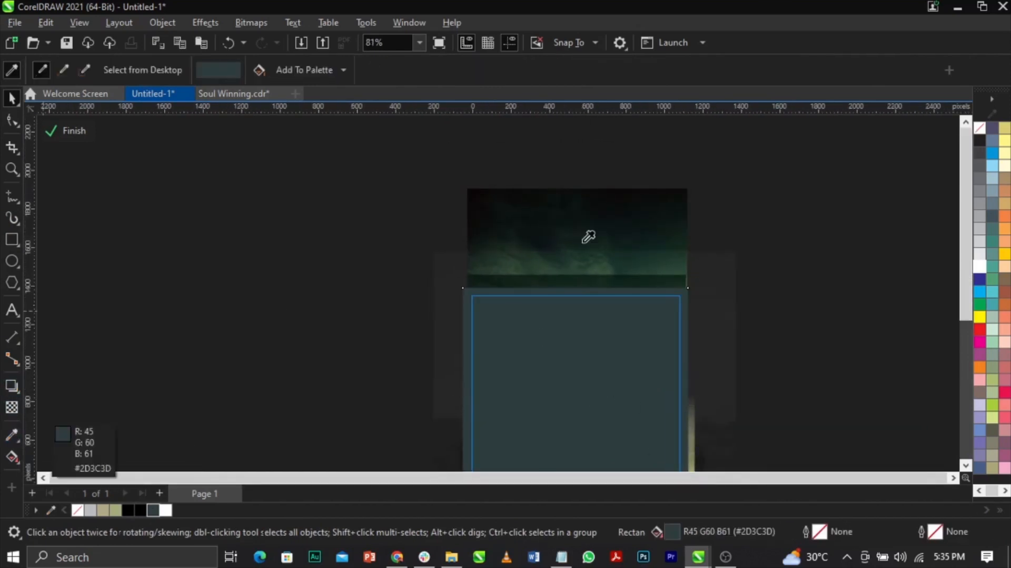
click(627, 238)
click(590, 356)
scroll(578, 342, down, 3)
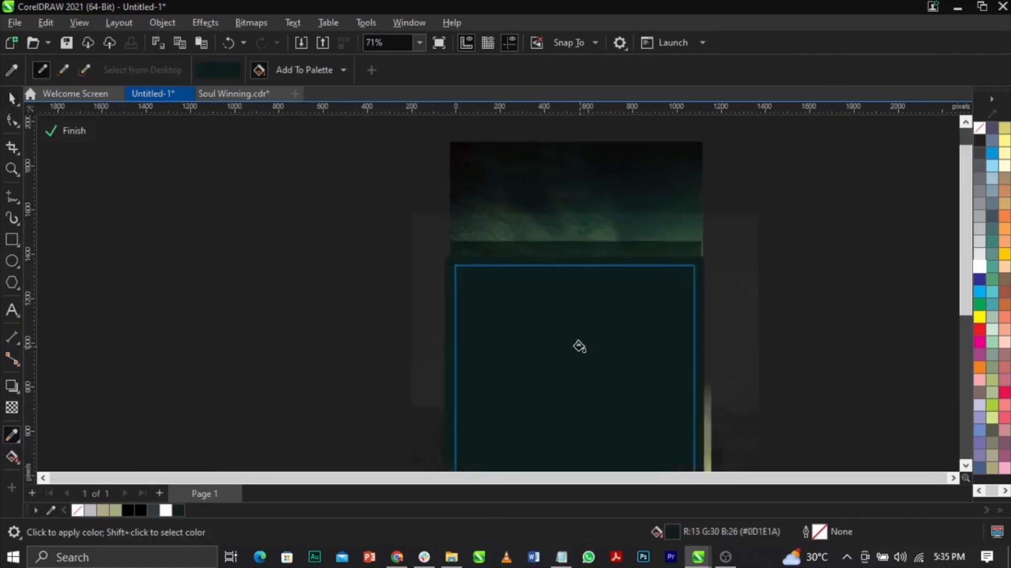
key(space)
scroll(573, 257, up, 2)
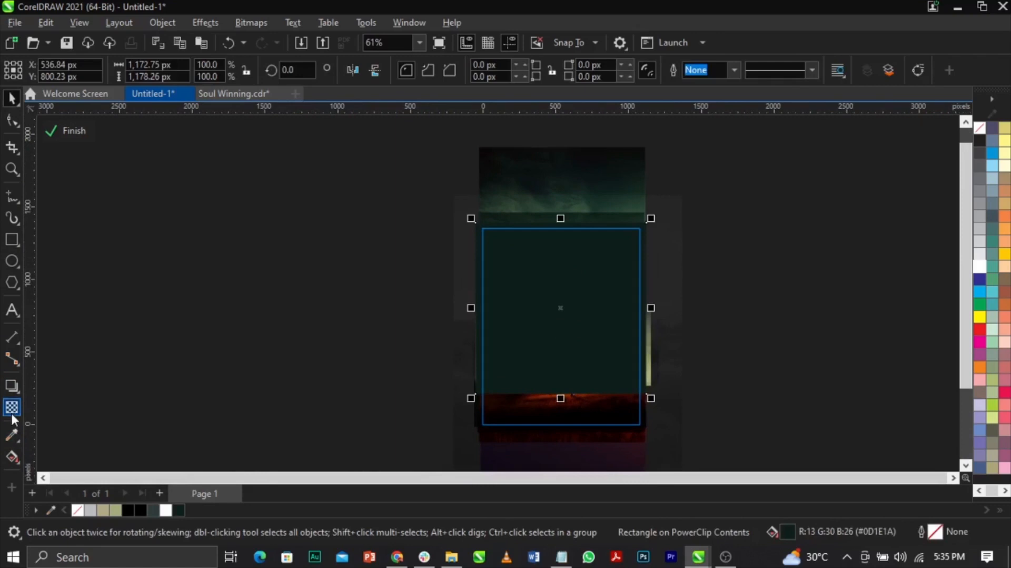
Set the rectangle's merge mode to Soft Light with 30 transparency, and finish editing the PowerClip
click(12, 410)
click(187, 70)
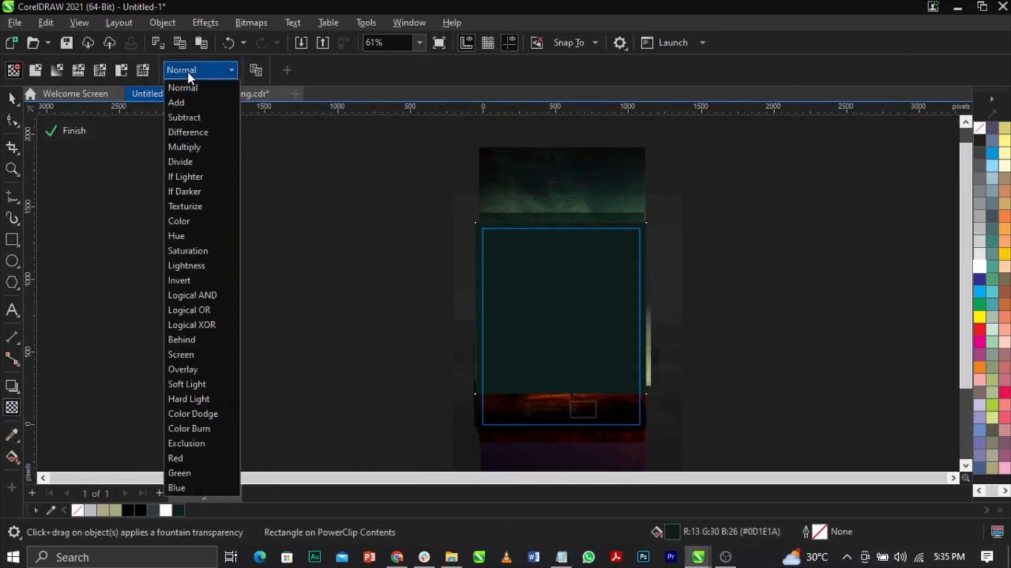
click(210, 352)
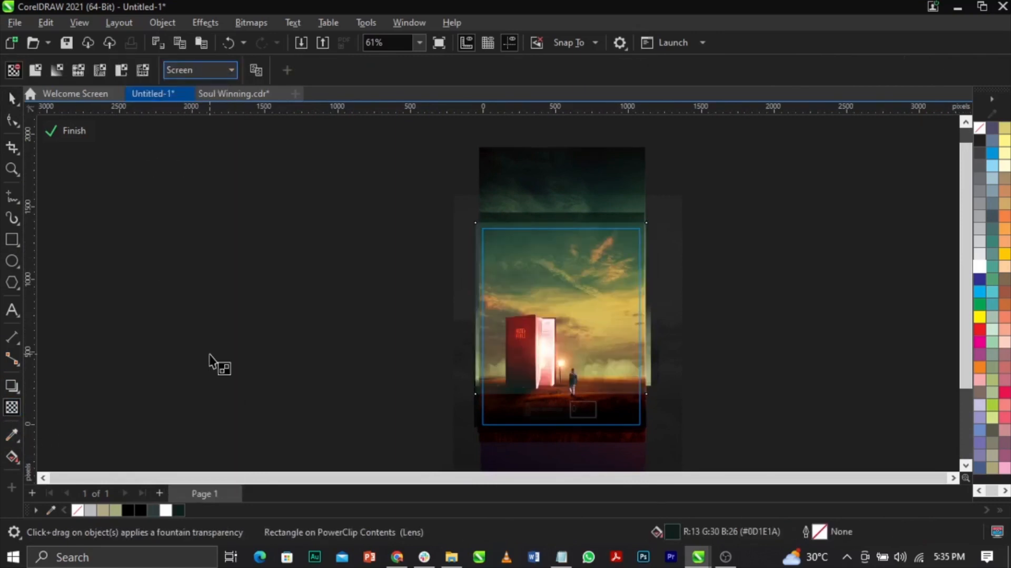
click(230, 72)
click(200, 384)
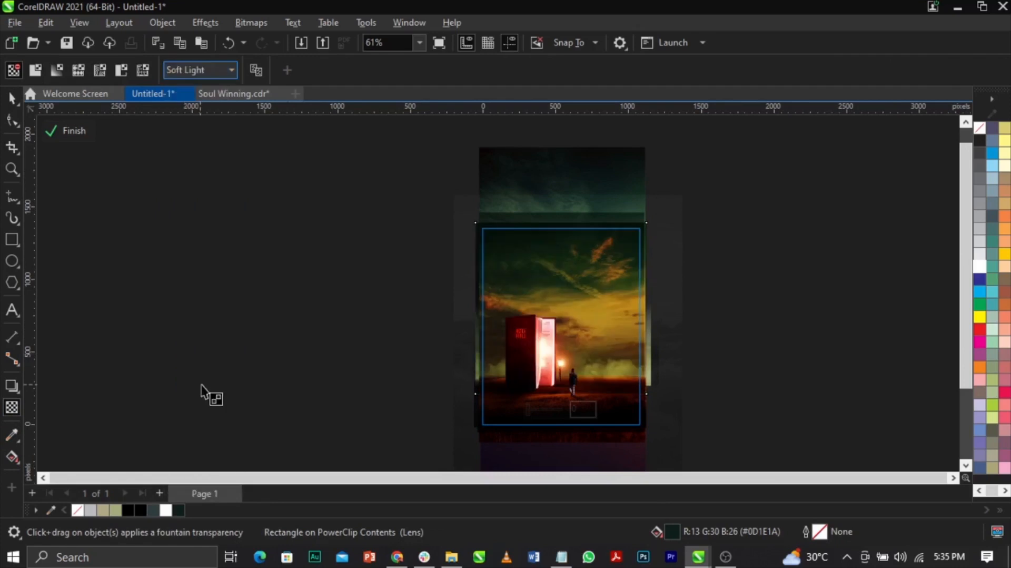
scroll(573, 395, up, 1)
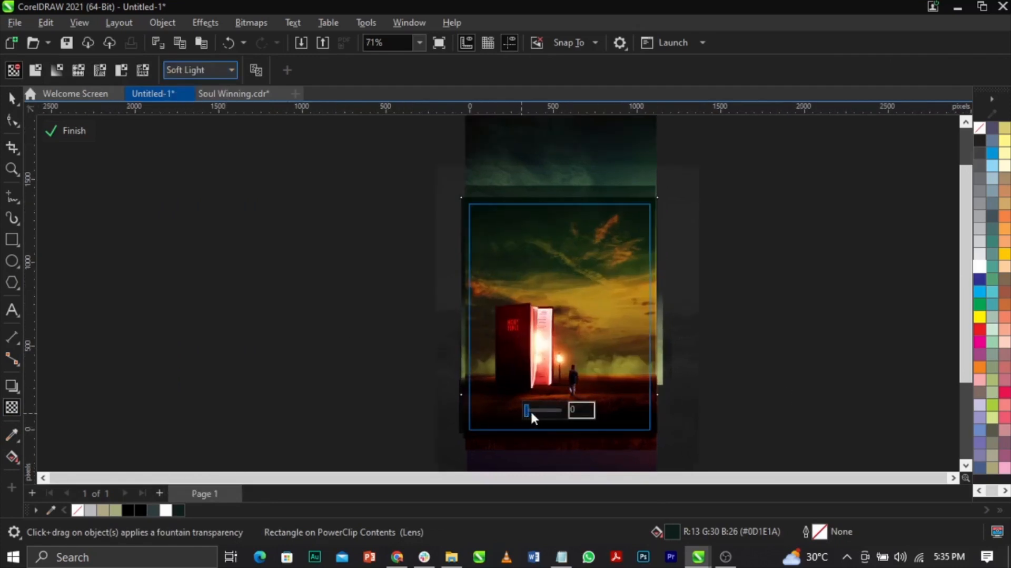
drag(531, 413, 537, 414)
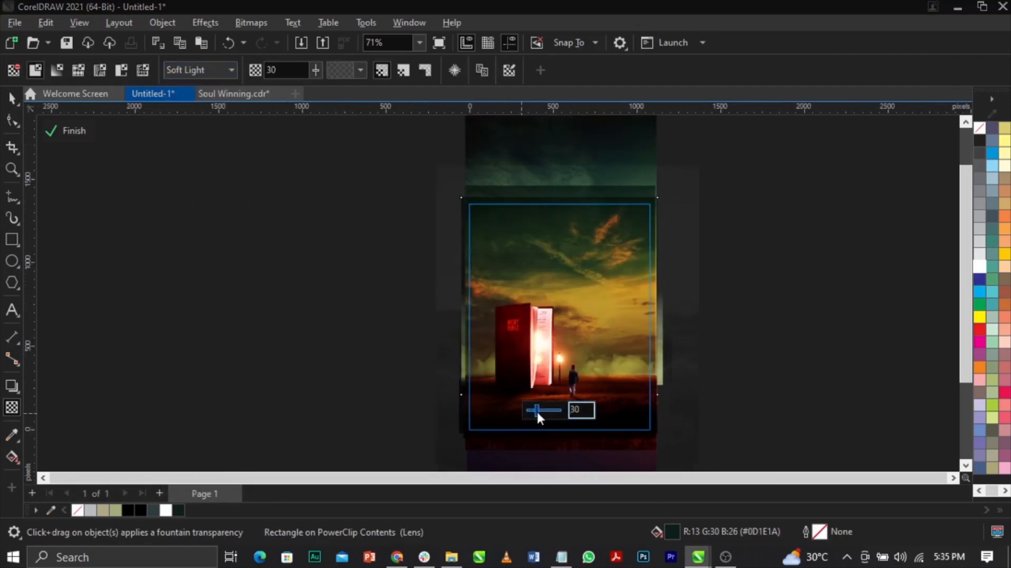
key(space)
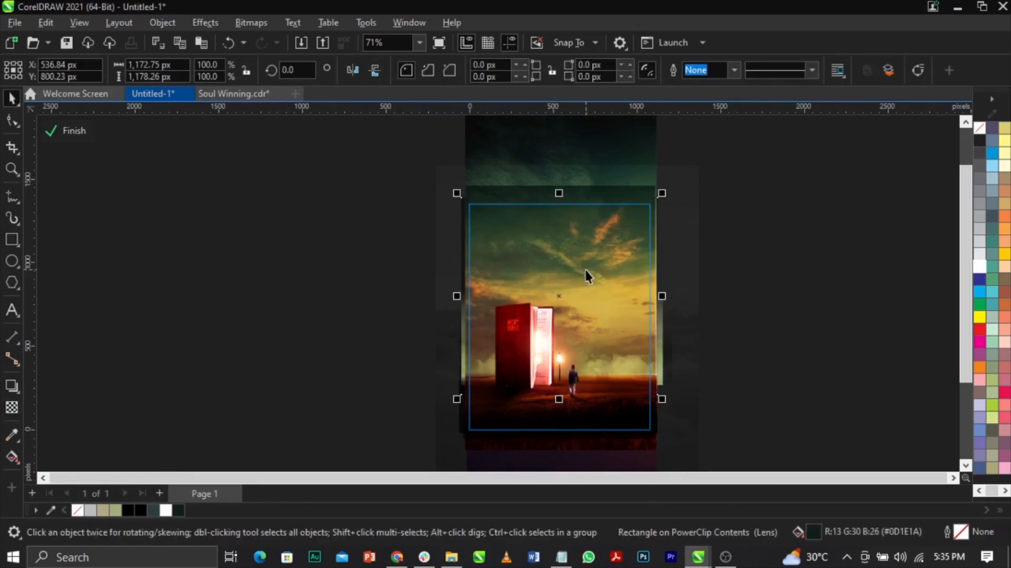
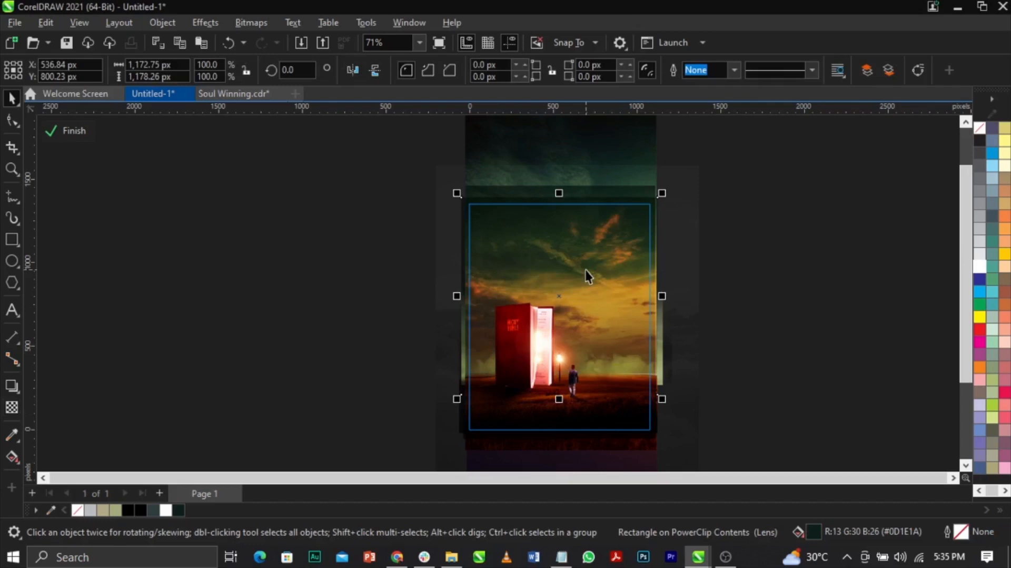
click(86, 131)
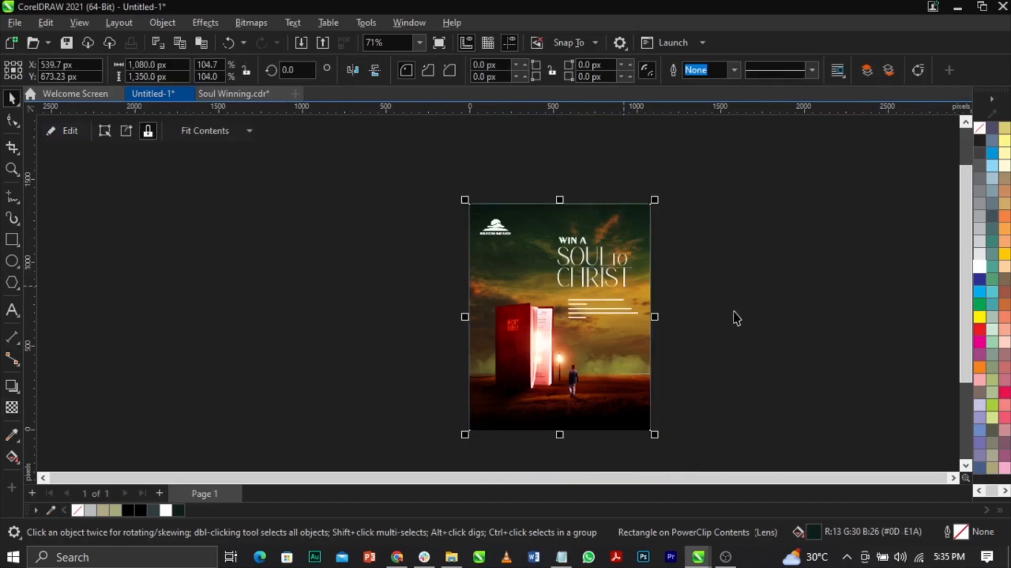
Reduce the church address text to about 4.9 pt and shift it slightly right and down beneath CHRIST
scroll(623, 279, up, 1)
scroll(623, 279, up, 4)
scroll(568, 301, up, 2)
click(602, 354)
drag(677, 384, 659, 387)
click(769, 326)
scroll(593, 348, up, 1)
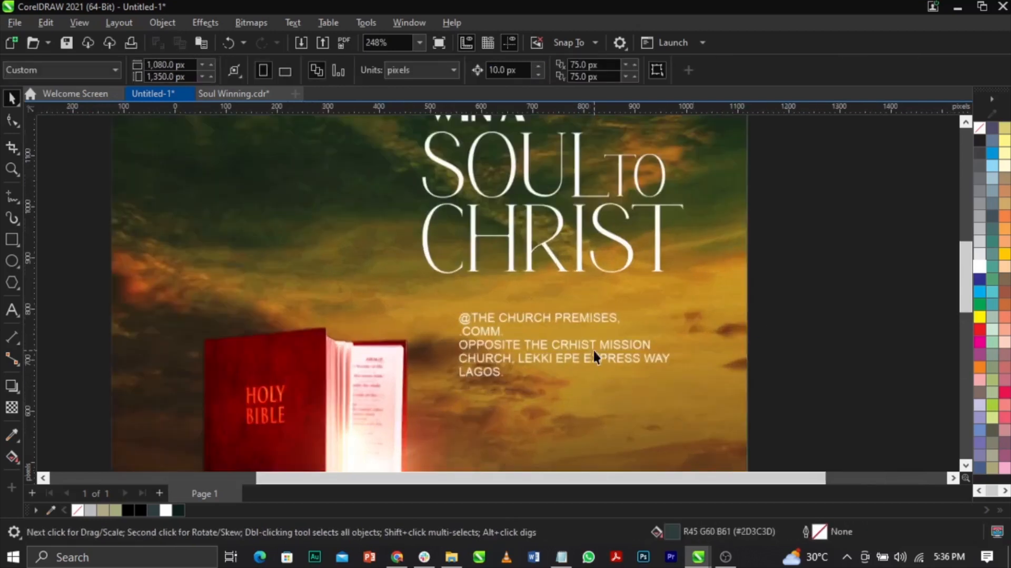
click(610, 366)
drag(609, 365, 618, 369)
key(F8)
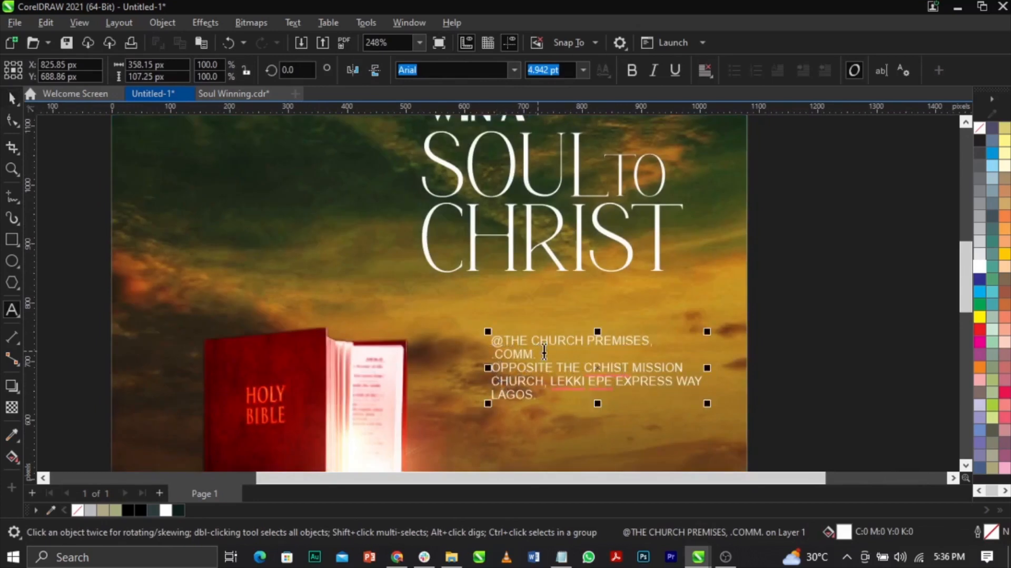
drag(538, 351, 453, 335)
click(627, 70)
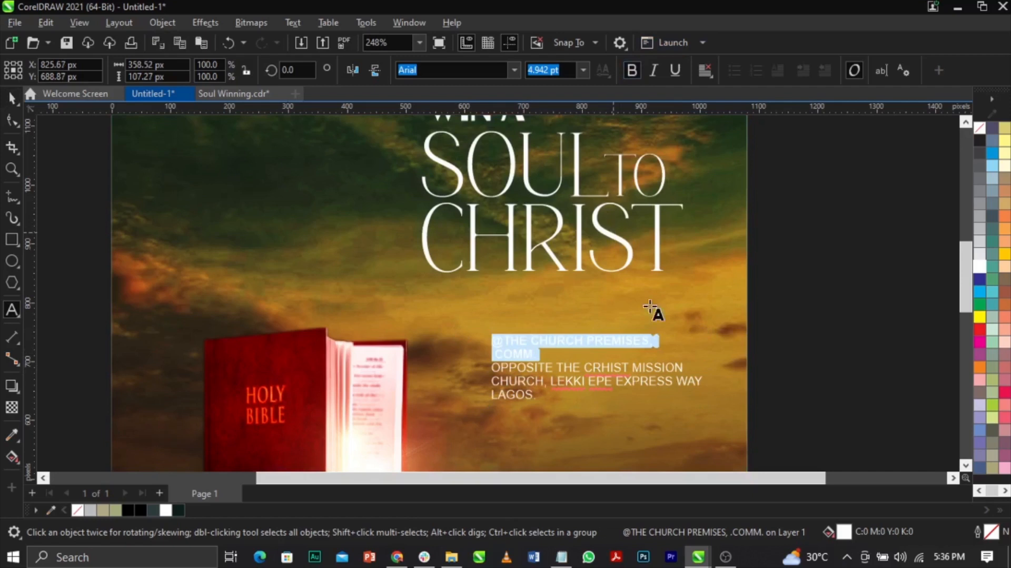
key(ctrl+space)
key(Escape)
scroll(596, 390, up, 1)
drag(596, 365, 599, 371)
Draw a thin rectangular bar about 155 × 6.7 px above the address text, flush with its left edge
click(11, 240)
drag(459, 307, 581, 311)
key(space)
shift+click(605, 341)
click(718, 345)
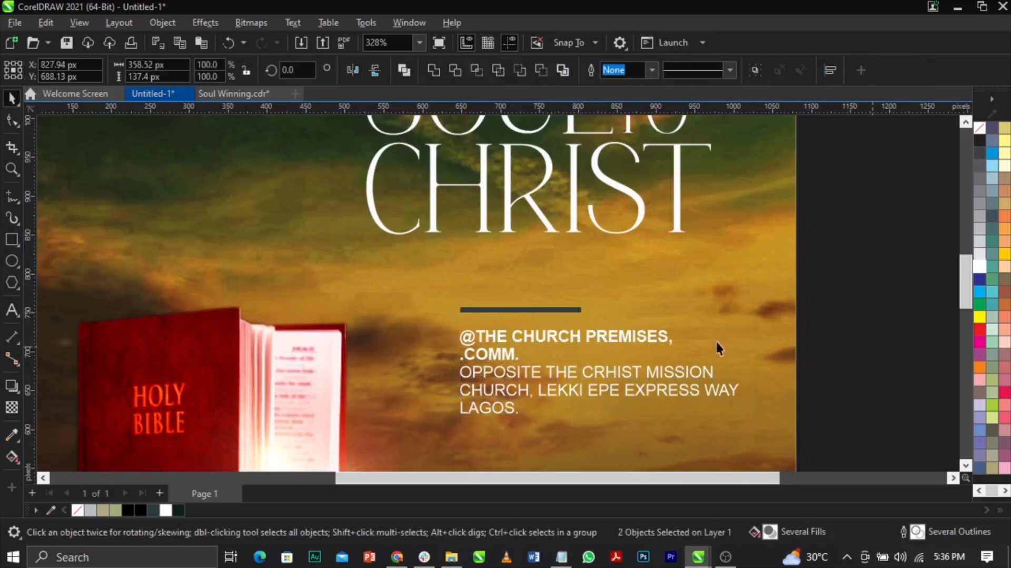
Fill the thin bar above the address with yellow C0 M20 Y100 K0
click(551, 309)
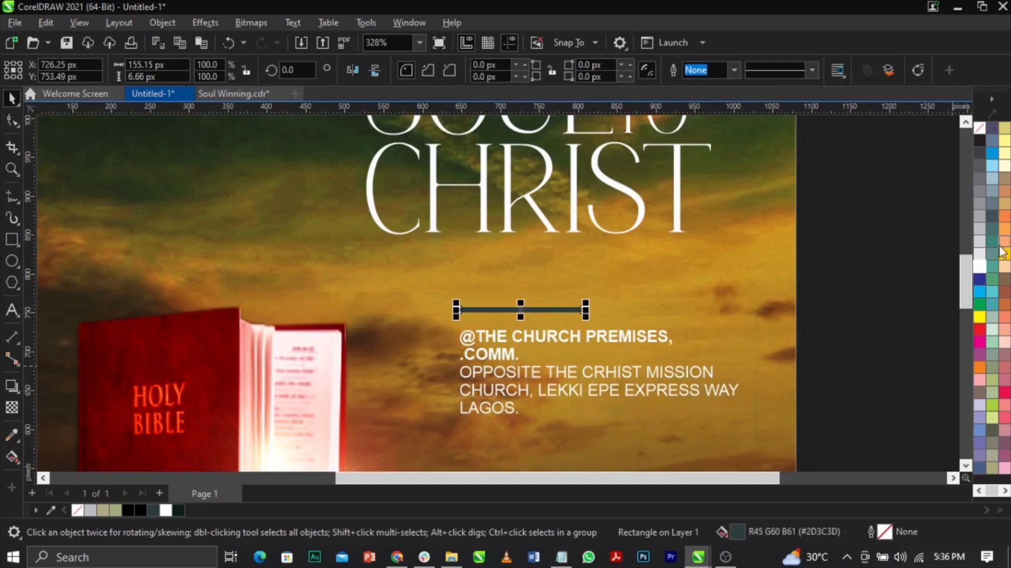
click(1004, 255)
click(835, 304)
scroll(682, 275, down, 4)
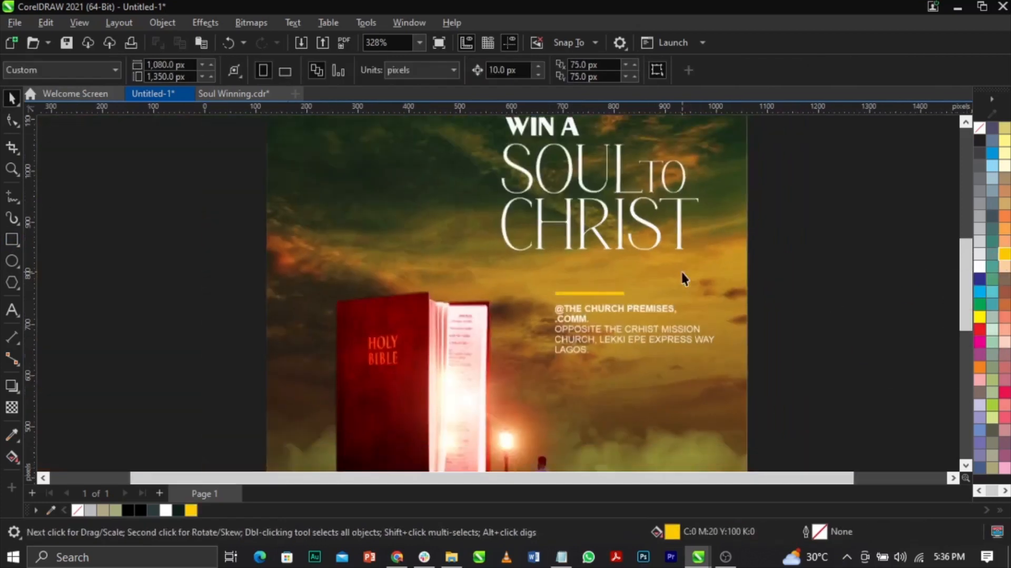
scroll(732, 274, down, 1)
key(z)
drag(496, 197, 853, 388)
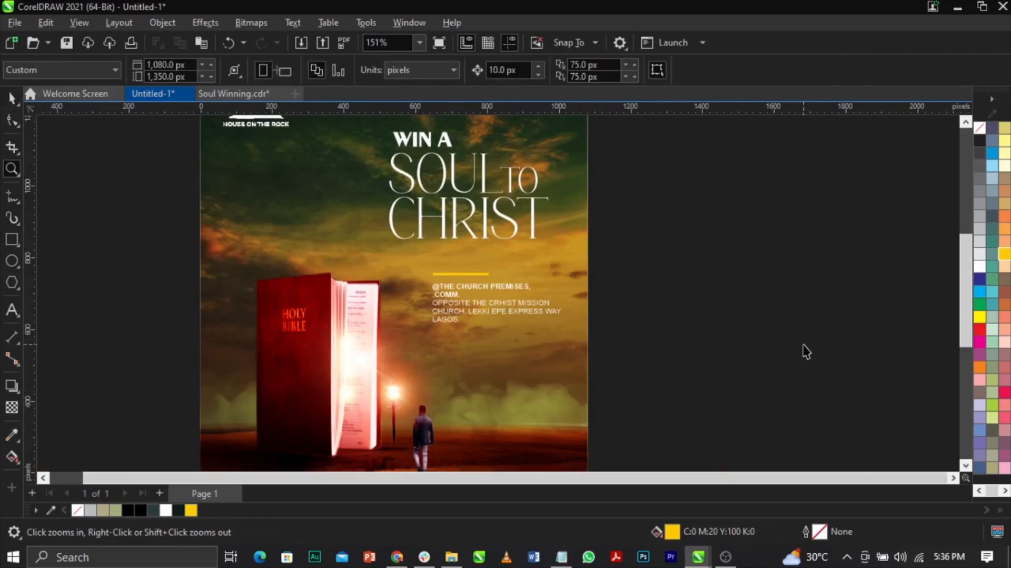
key(space)
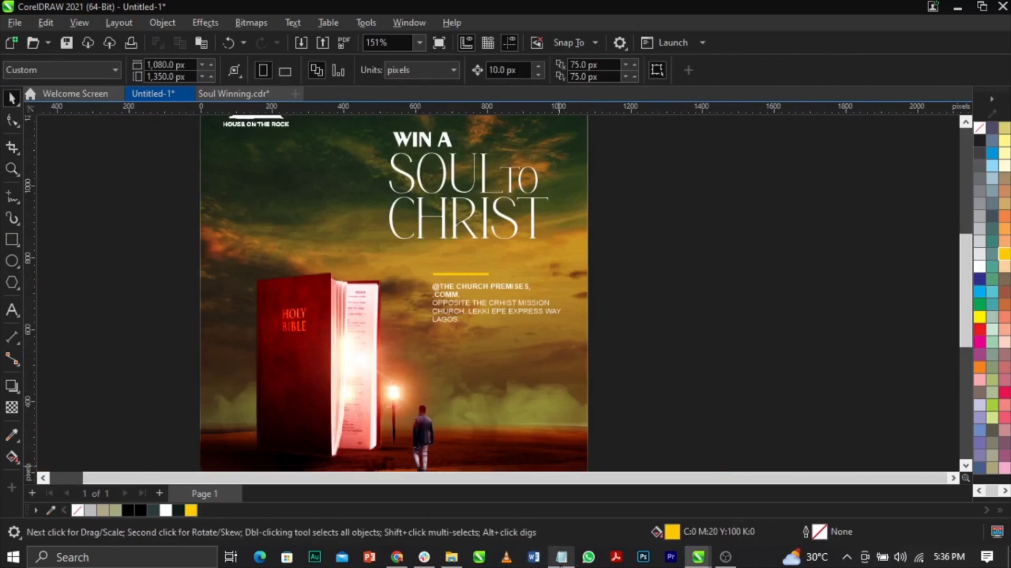
Switch to the Notepad text file and copy the lines SUN, 31TH, MARCH, 2O23 and 7:00 - 9:00PM
click(561, 556)
scroll(711, 283, up, 6)
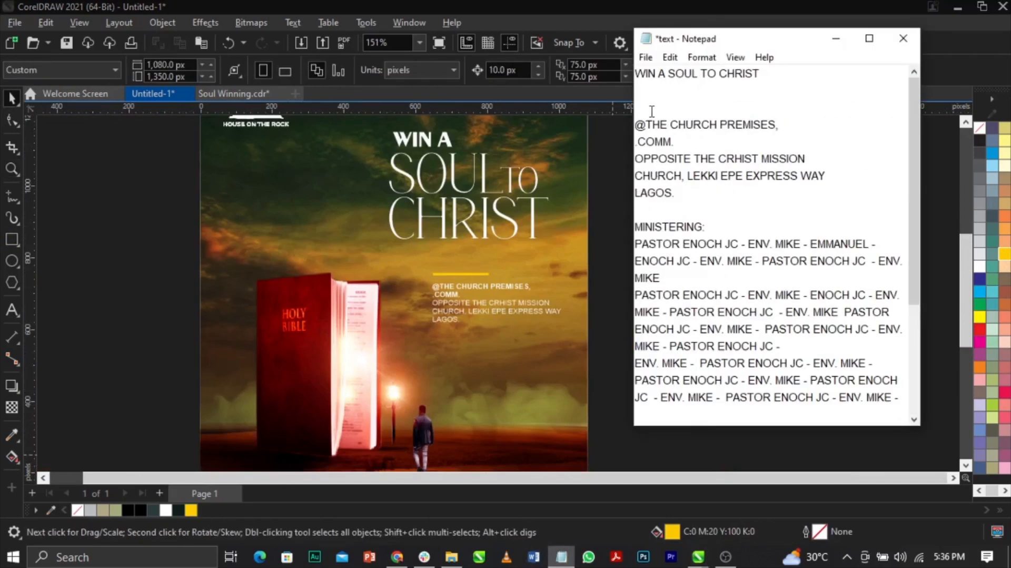
scroll(660, 211, down, 4)
drag(702, 297, 639, 264)
key(ctrl+c)
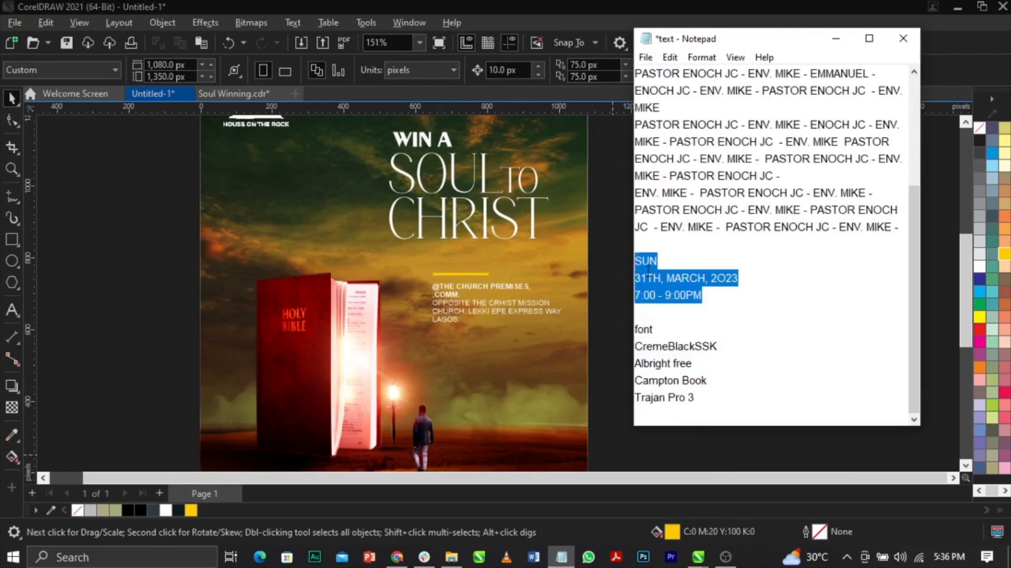
Duplicate the address text straight below itself in CorelDRAW and replace the copy's wording with the copied date and time lines
click(497, 346)
drag(498, 306, 498, 359)
double_click(498, 360)
key(ctrl+a)
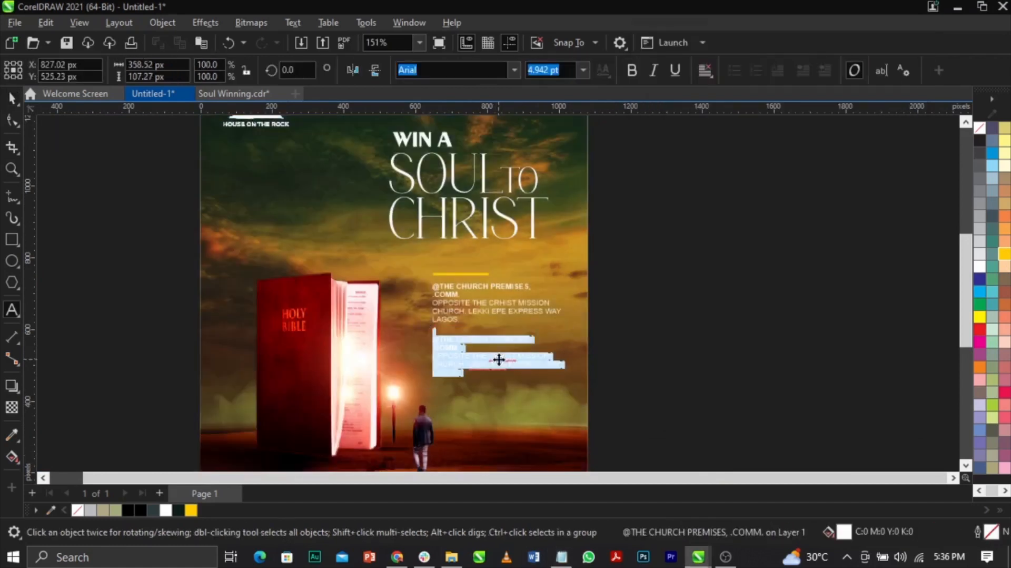
key(ctrl+v)
key(ctrl+space)
click(672, 361)
scroll(673, 361, down, 1)
scroll(516, 365, up, 2)
scroll(647, 297, down, 1)
scroll(706, 361, down, 3)
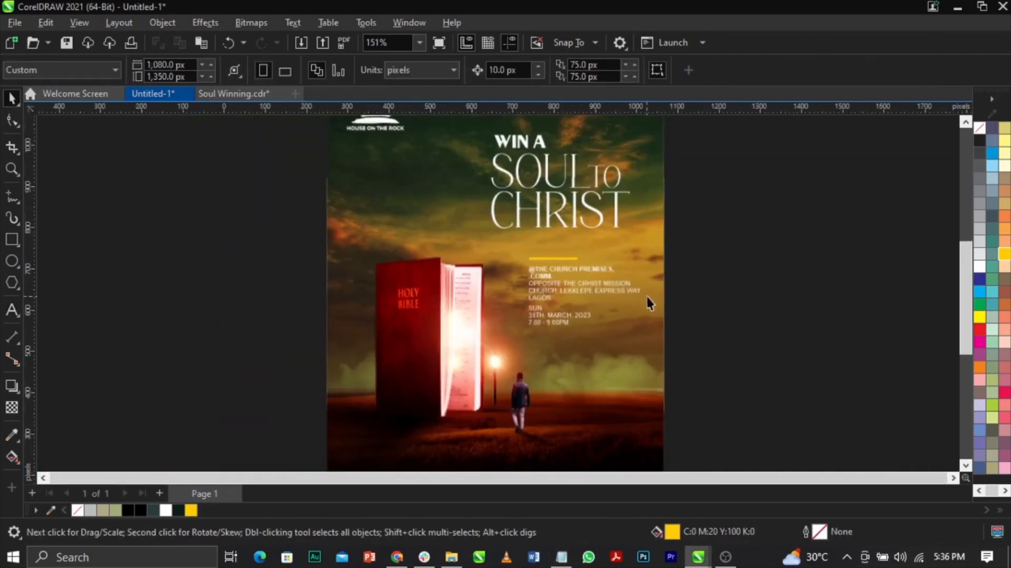
Select the yellow bar with the address and date texts and scale them down slightly together
drag(712, 362, 531, 202)
scroll(581, 295, up, 2)
drag(558, 377, 567, 371)
click(852, 279)
key(F2)
drag(610, 290, 710, 401)
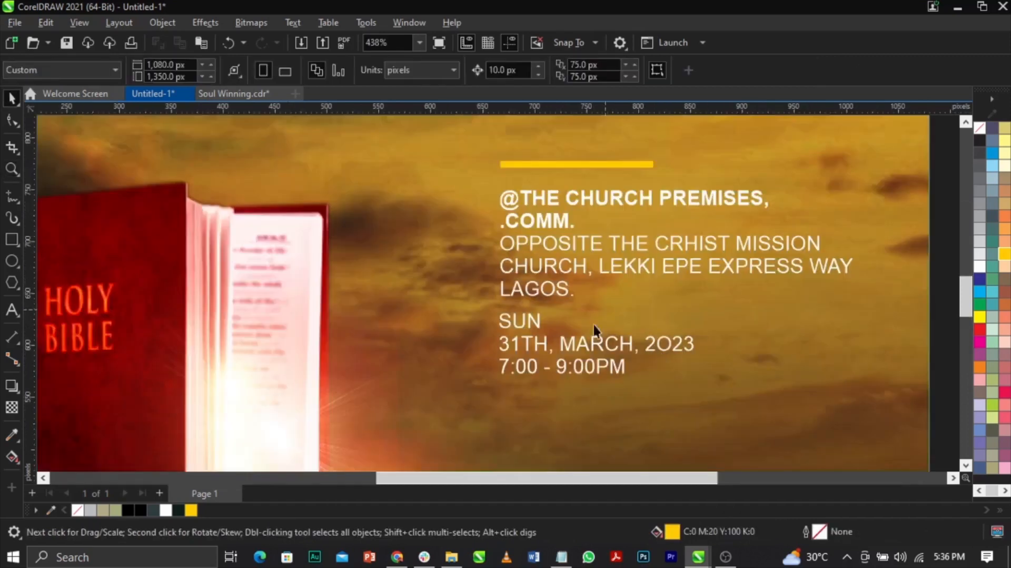
Move the date and time text slightly lower and break it apart into separate lines
drag(592, 345, 592, 372)
key(ctrl+k)
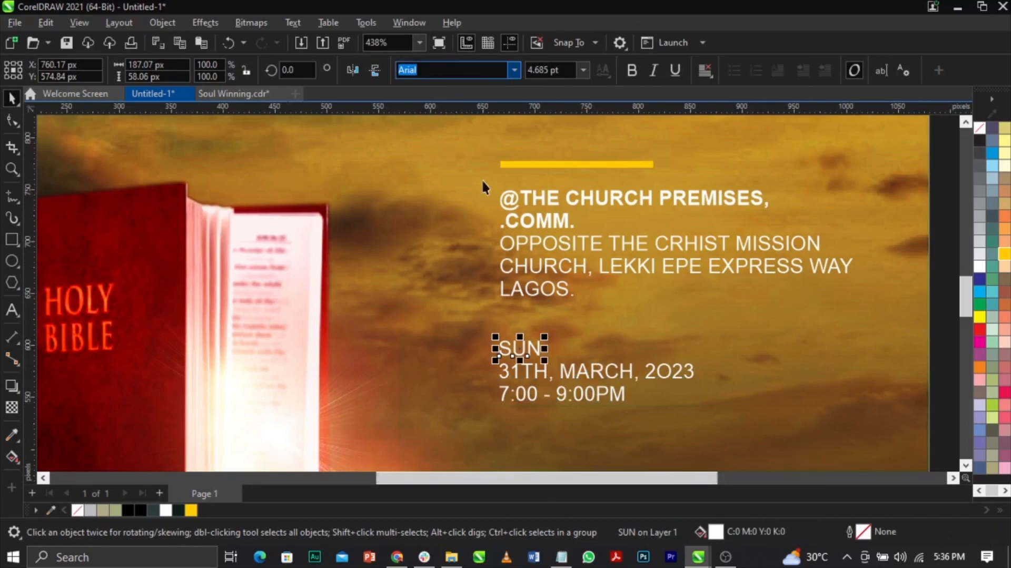
Copy the font name Trajan Pro 3 from the Notepad text file and try to apply it to the SUN line in CorelDRAW
click(561, 558)
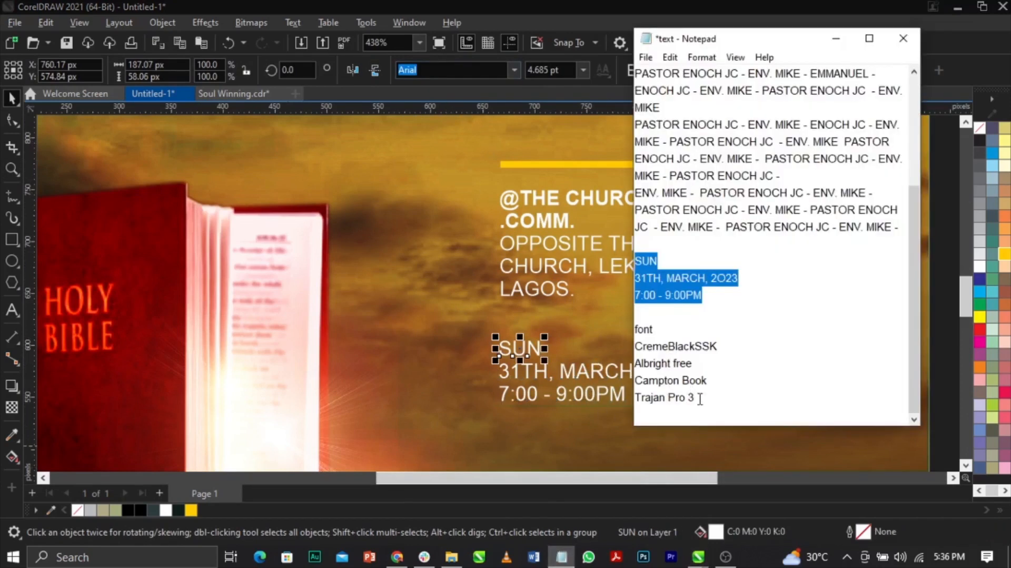
drag(699, 398, 594, 392)
key(ctrl+c)
click(437, 73)
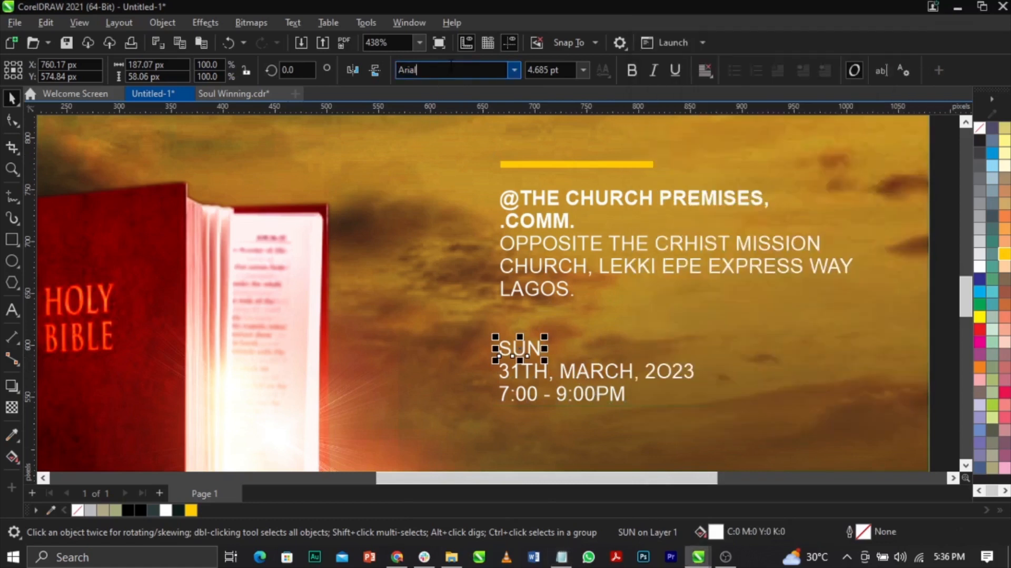
key(ctrl+v)
key(Return)
key(ctrl+v)
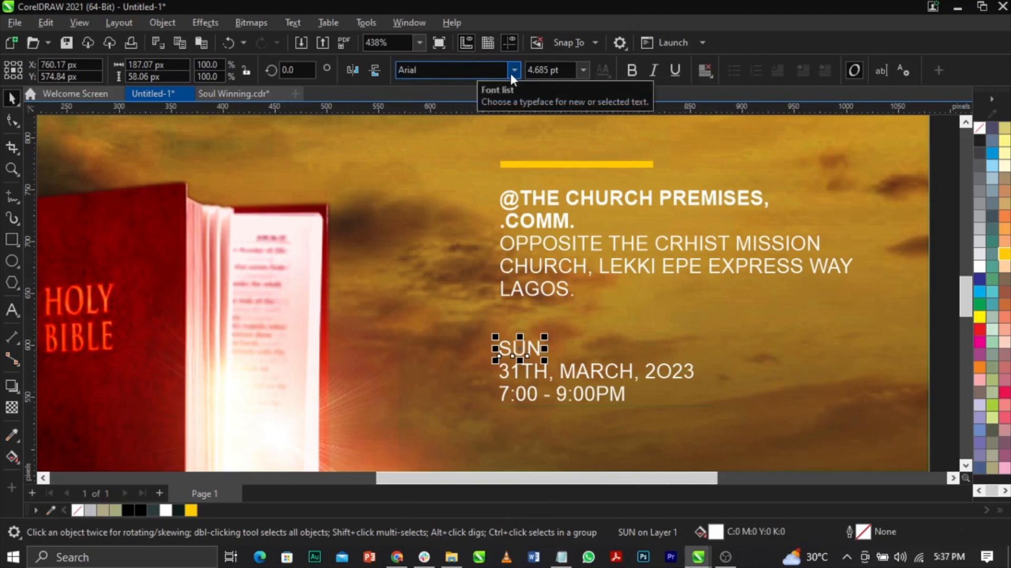
Set the SUN line's font to Trajan Pro 3 Bold
click(513, 72)
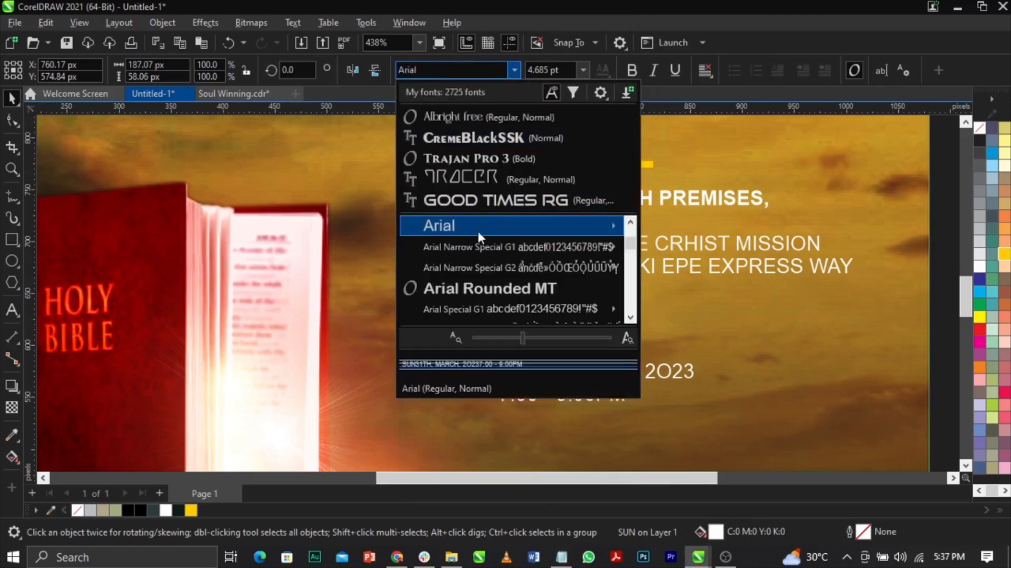
click(474, 65)
text(tr)
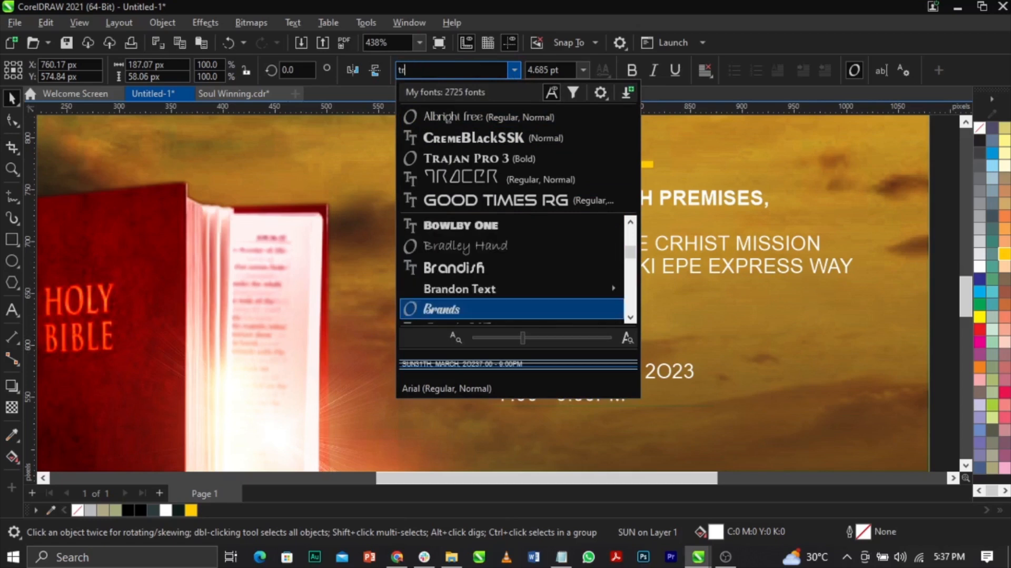
text(a)
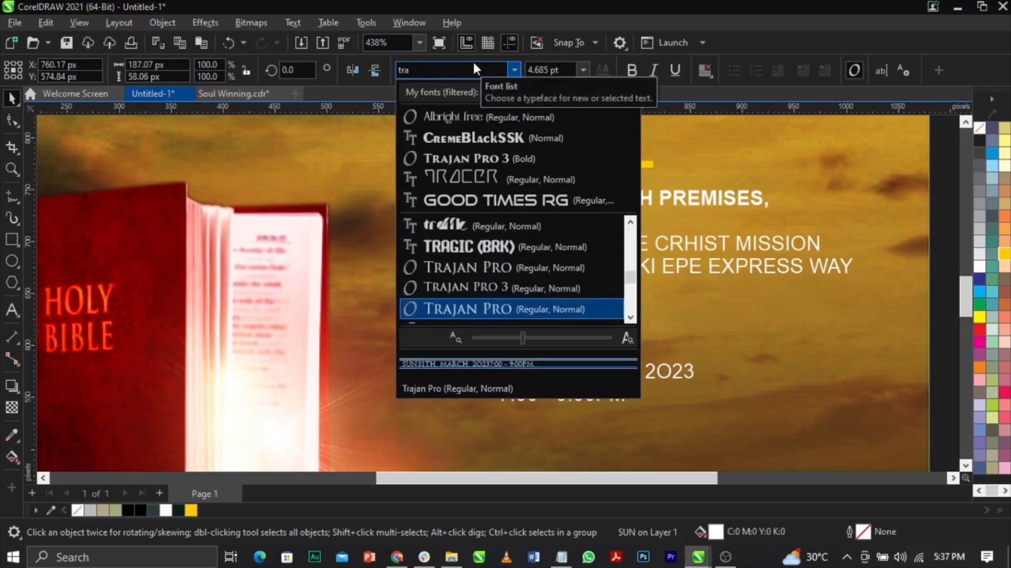
key(Down)
key(Down)
key(Down)
key(Up)
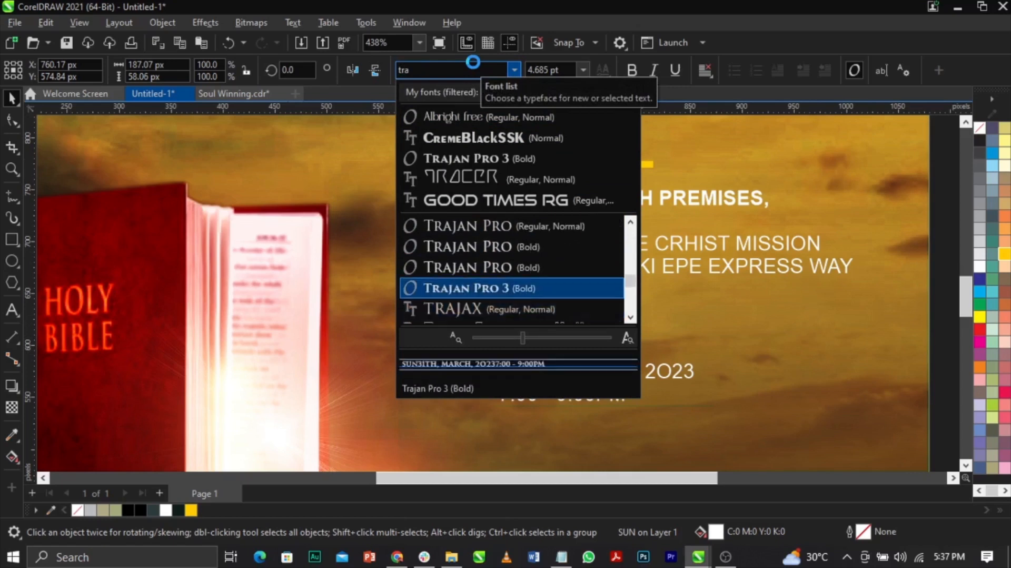
key(Return)
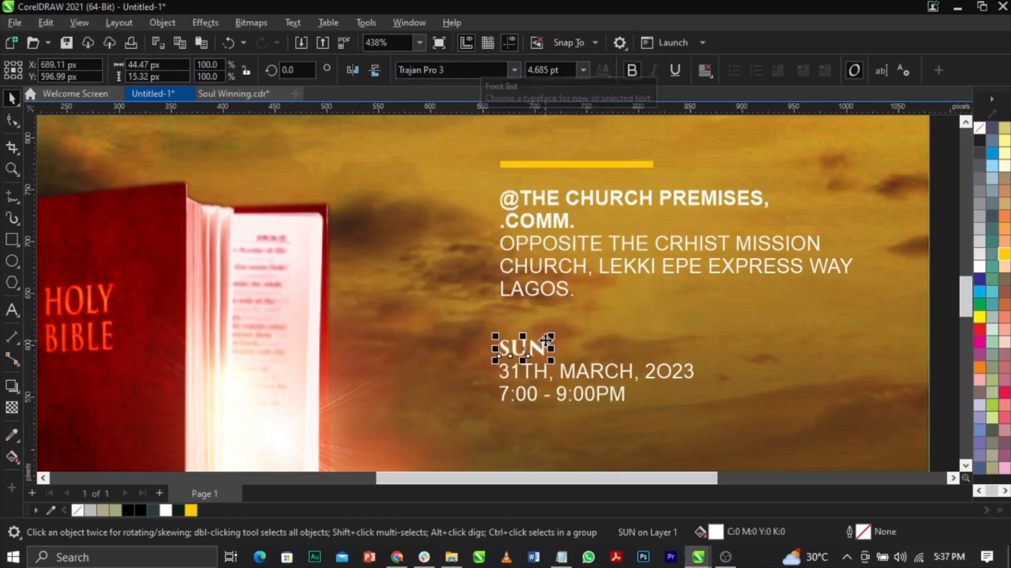
Set the church address text's font to Campton Book
click(562, 377)
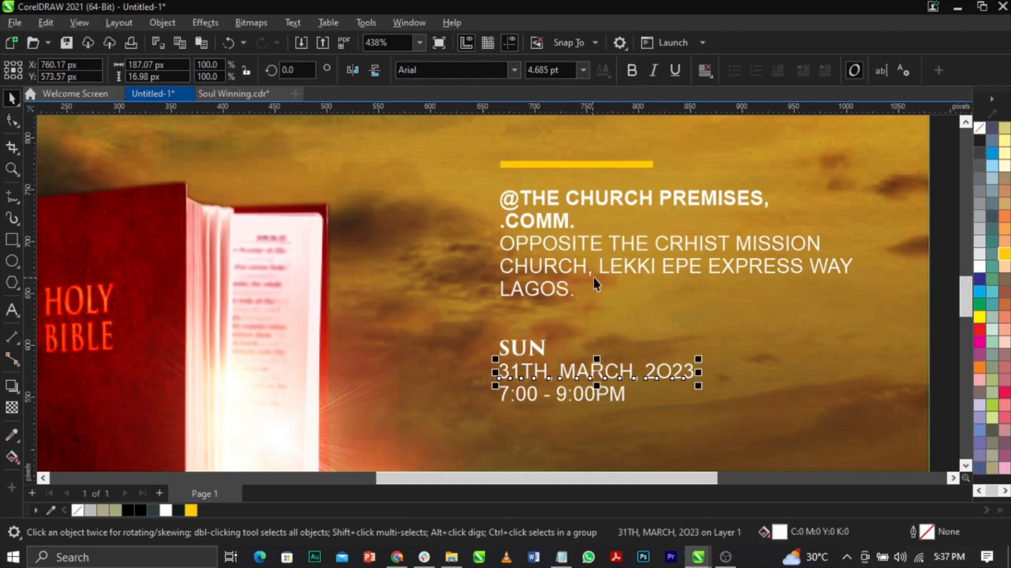
click(606, 251)
click(476, 75)
text(Campton Book)
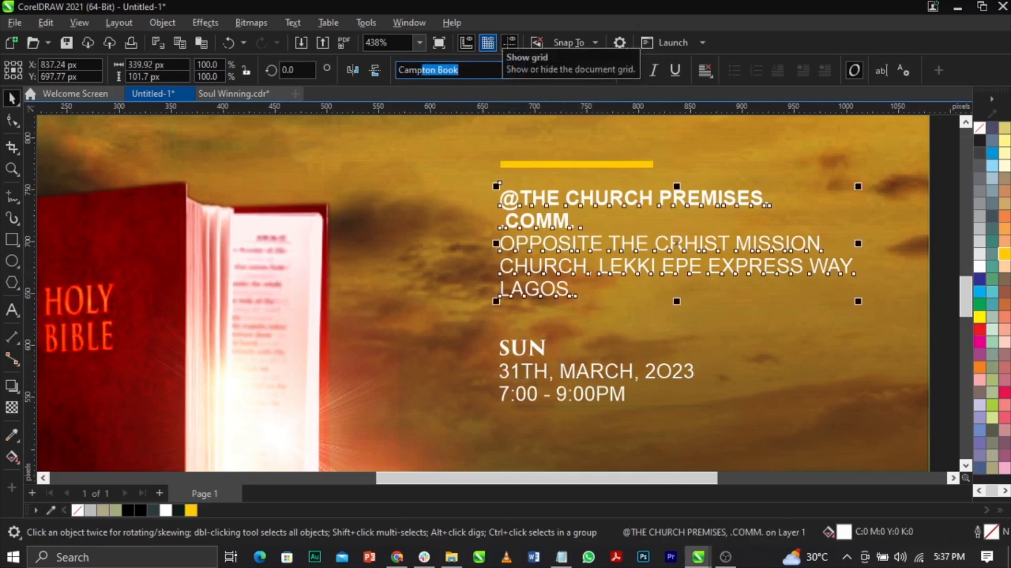
key(Down)
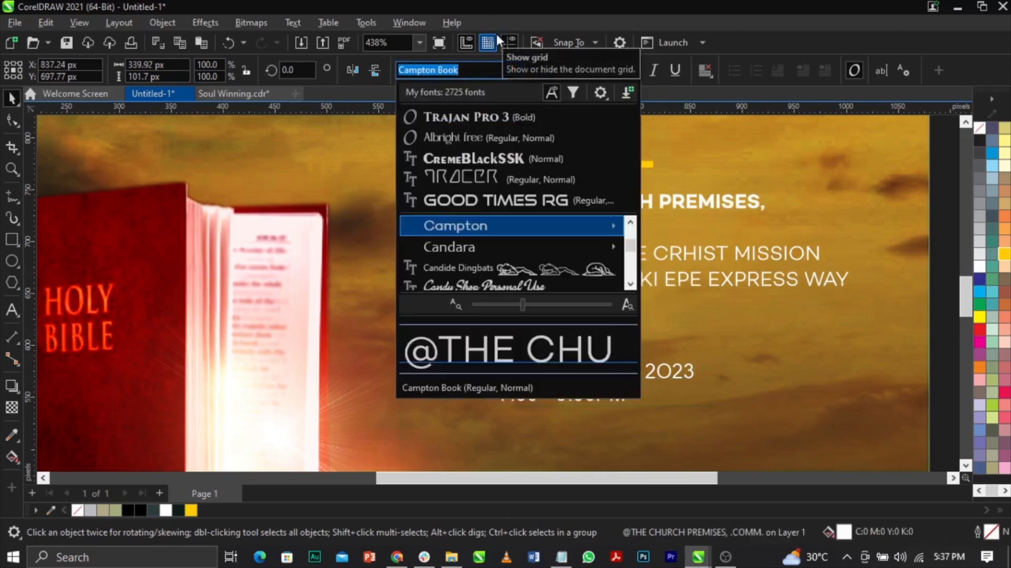
click(517, 225)
Set the font of the date line and the time line to Campton Book
click(593, 363)
click(592, 368)
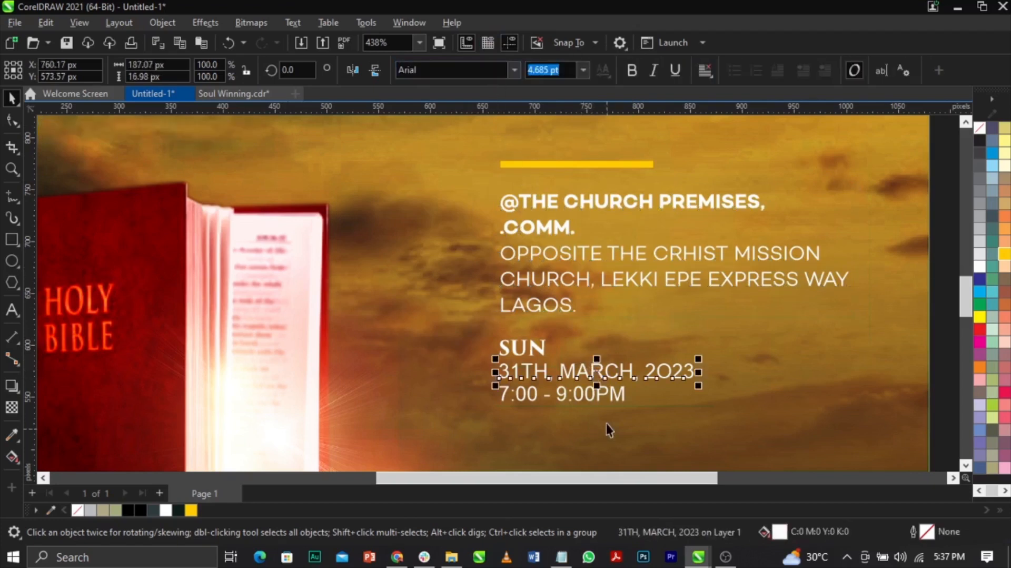
shift+click(602, 397)
shift+click(602, 396)
shift+click(630, 378)
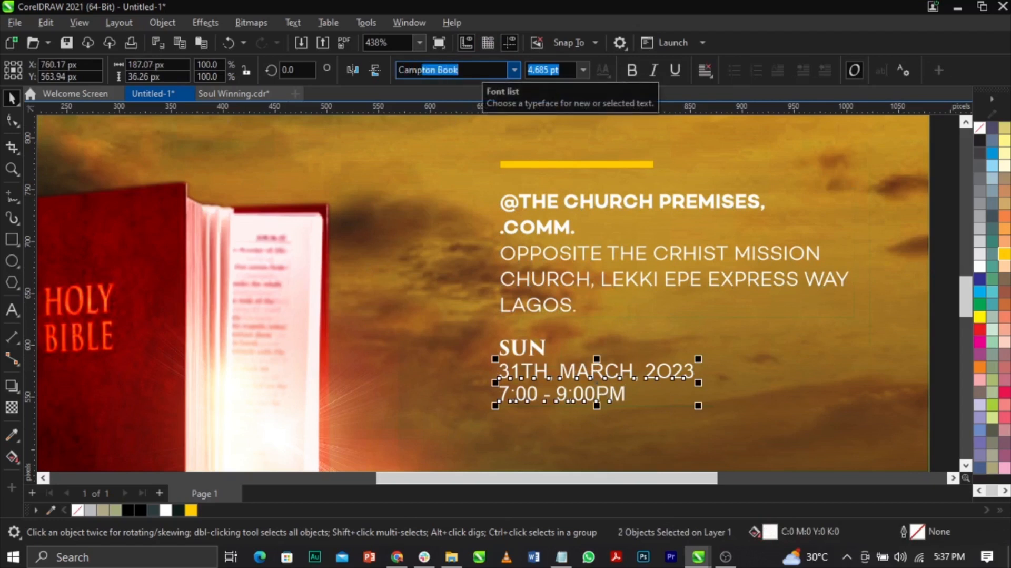
key(Return)
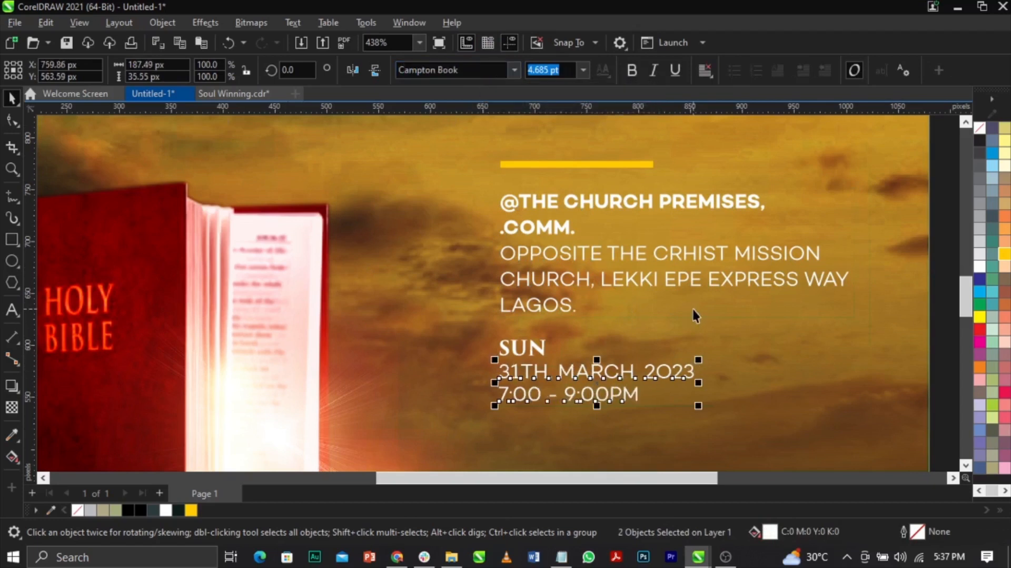
Nudge the SUN, date and time lines slightly to align with the address text above them
click(693, 310)
scroll(679, 290, down, 5)
drag(824, 289, 597, 369)
scroll(588, 332, up, 5)
drag(587, 332, 590, 334)
scroll(614, 301, down, 1)
click(813, 289)
scroll(695, 264, down, 2)
scroll(663, 317, up, 1)
Copy the MINISTERING block from the Notepad text file and paste it as text near the poster's lower edge in CorelDRAW
key(alt+Tab)
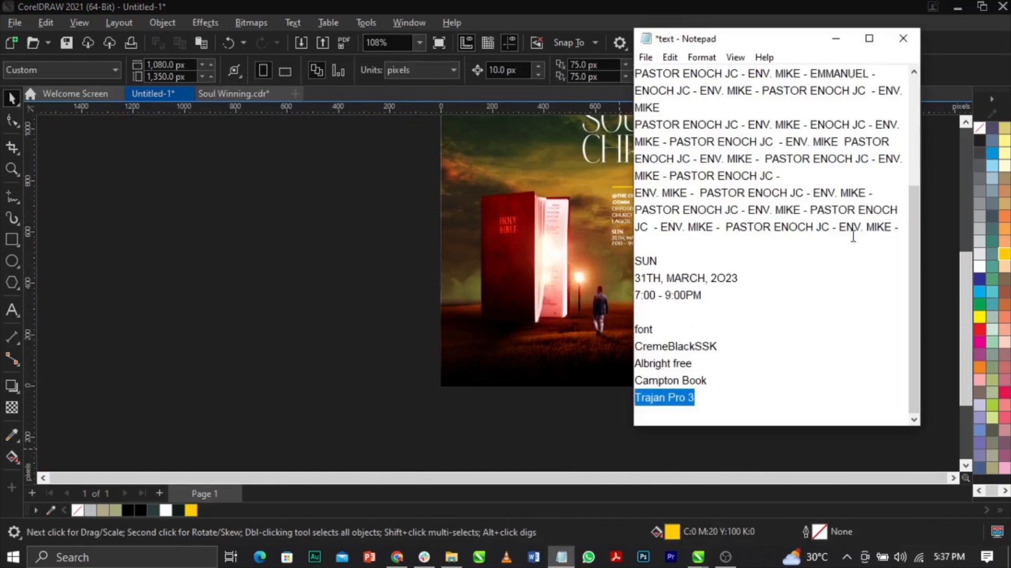
drag(900, 228, 636, 148)
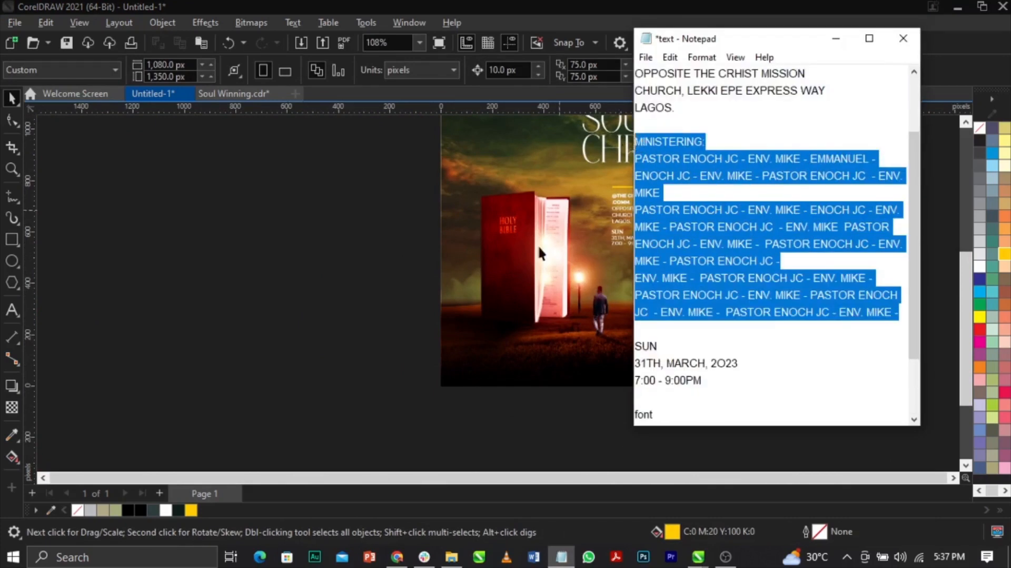
click(378, 359)
click(11, 310)
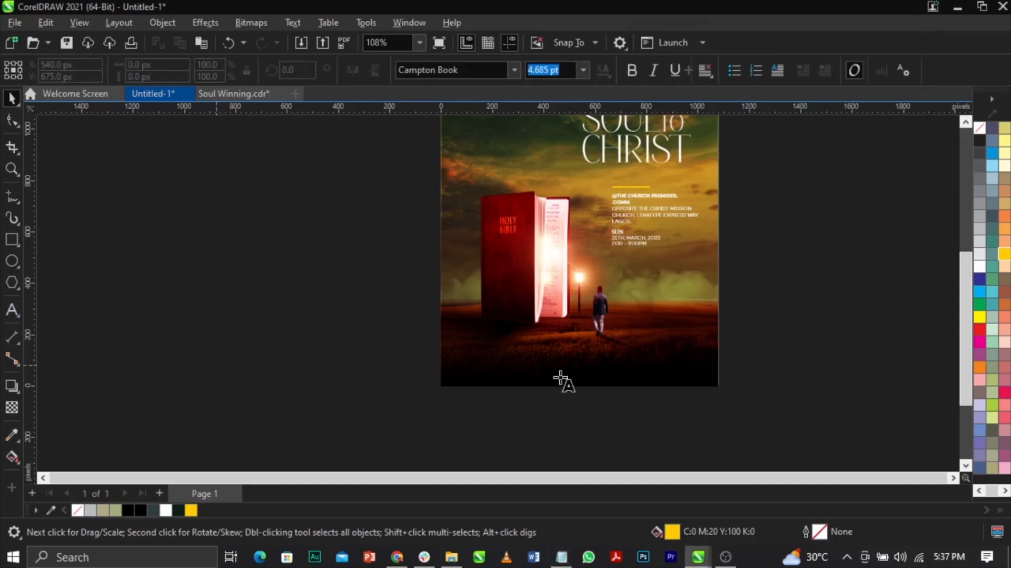
scroll(564, 378, up, 2)
click(486, 359)
key(ctrl+v)
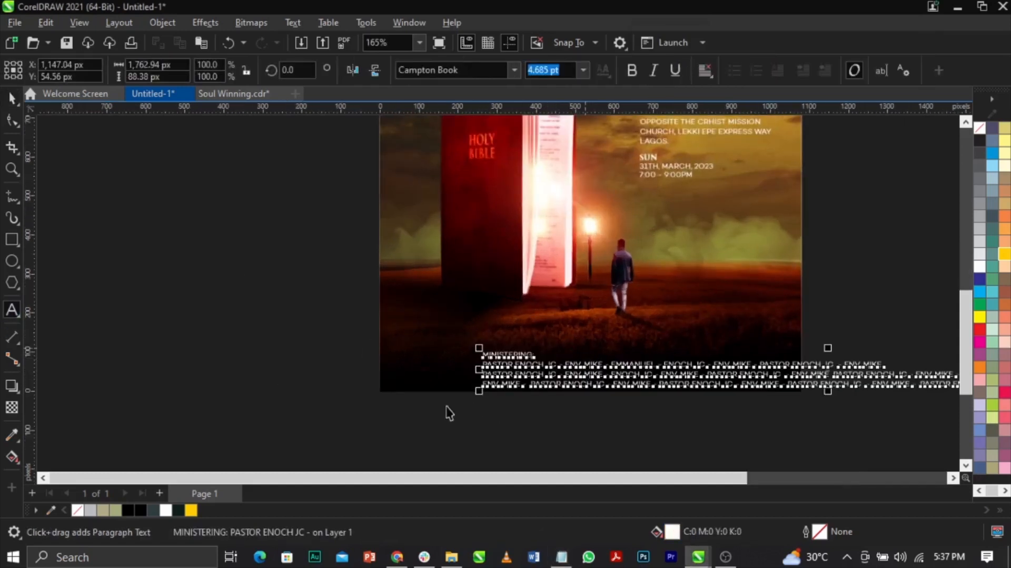
Scale the pasted MINISTERING text down to about 3.05 pt, shift it left and centre-align its lines
key(ctrl+space)
drag(472, 398, 600, 397)
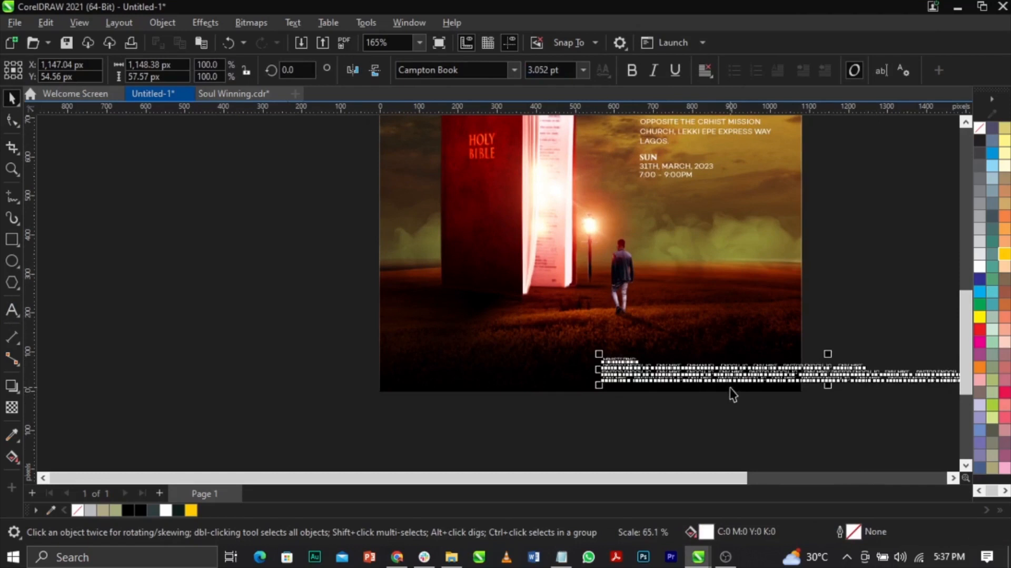
drag(736, 375, 570, 368)
key(F8)
key(ctrl+e)
Insert line breaks in the ministers list so the names fit in four lines within the poster's width
key(ctrl+space)
key(z)
drag(295, 301, 887, 418)
key(space)
scroll(674, 356, up, 2)
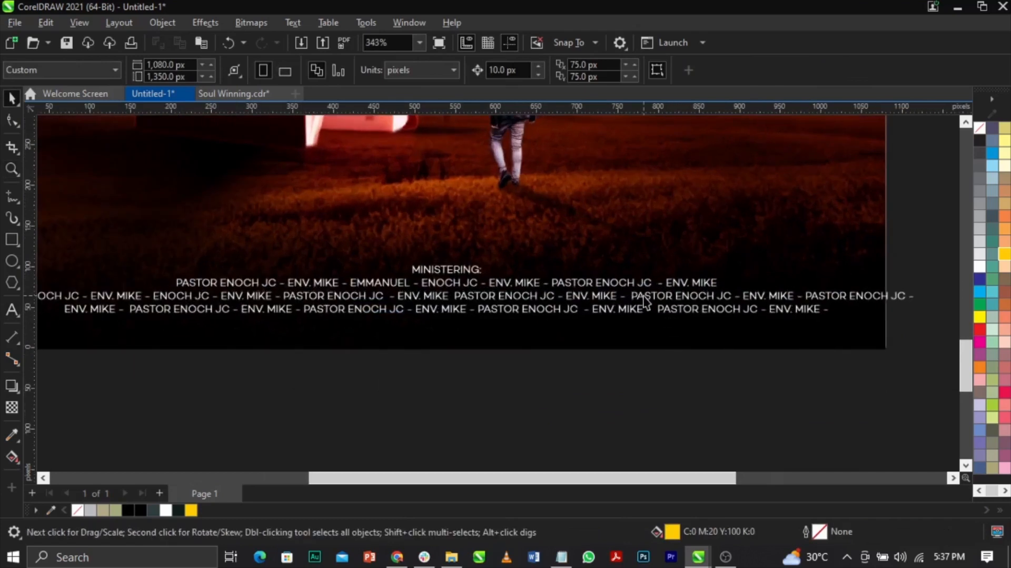
double_click(634, 296)
key(Return)
key(BackSpace)
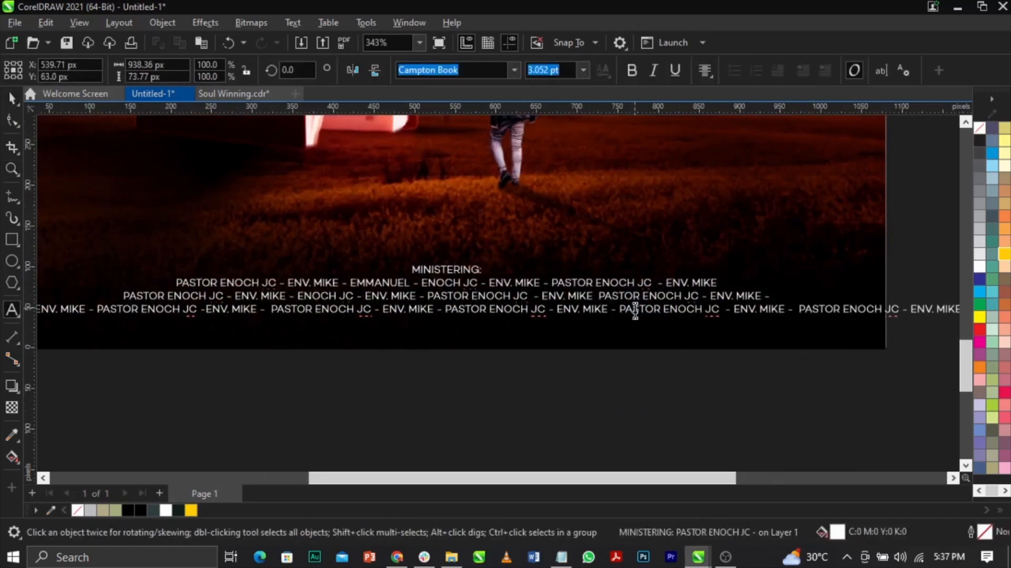
click(623, 309)
key(Return)
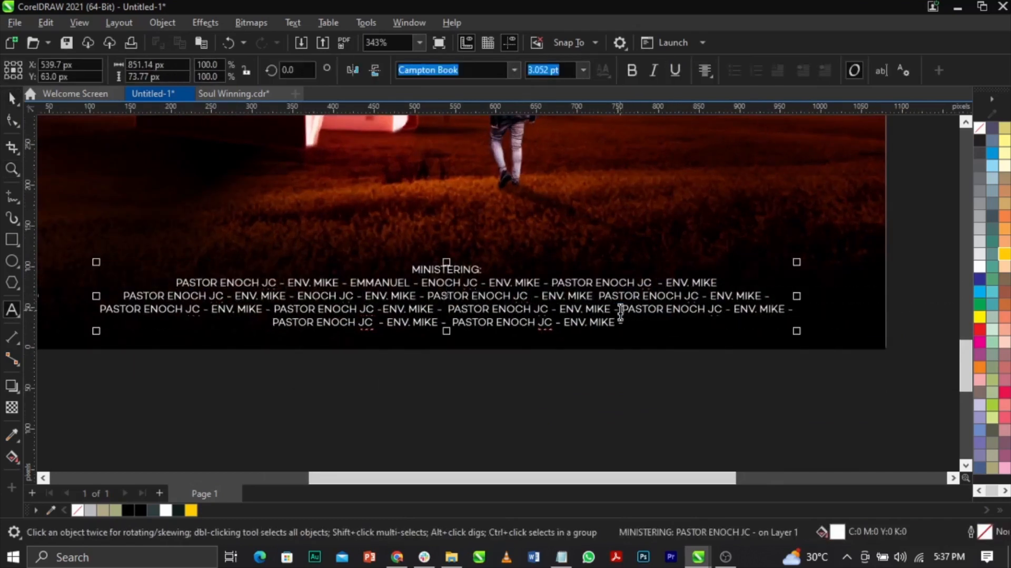
key(ctrl+space)
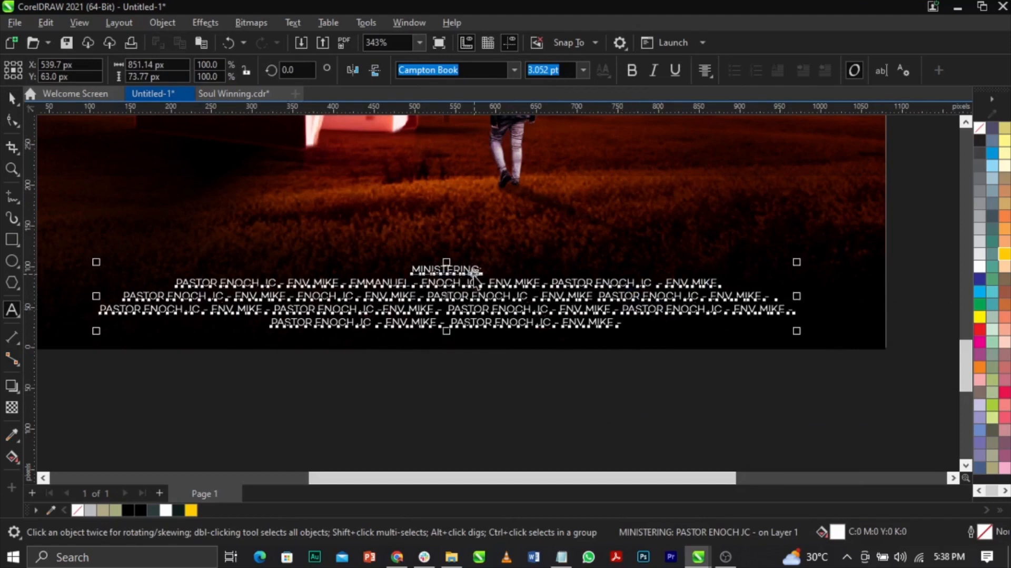
Cut the MINISTERING: heading out of the names list and paste it as a separate text just above the list
double_click(485, 272)
key(ctrl+z)
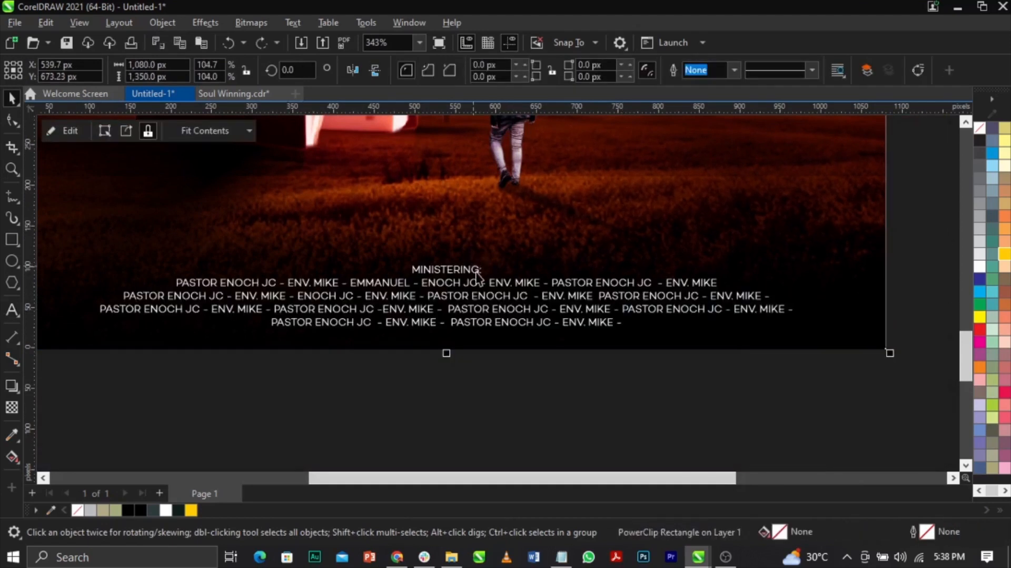
double_click(479, 272)
drag(481, 272, 405, 272)
key(ctrl+x)
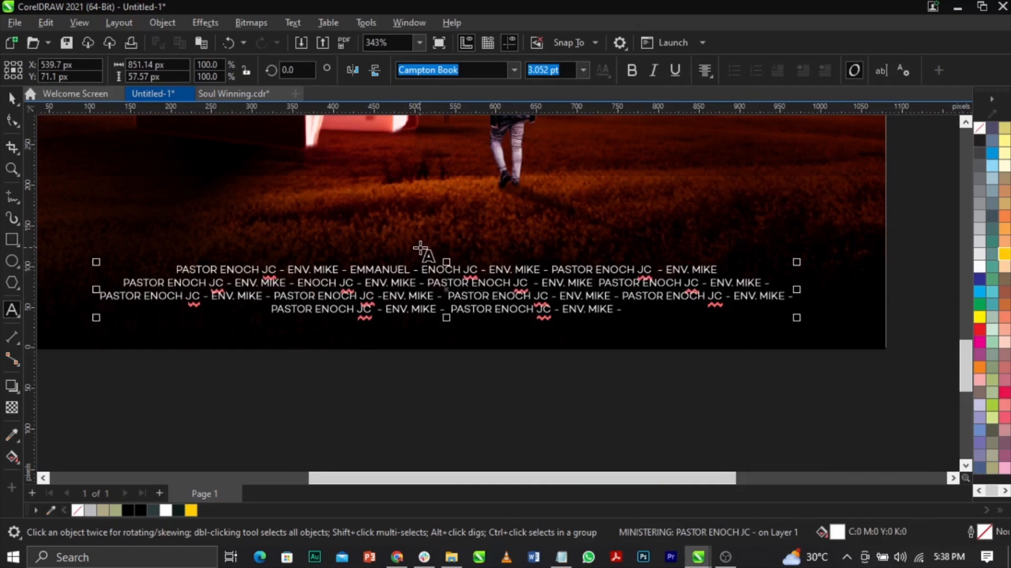
click(420, 247)
key(ctrl+v)
key(ctrl+space)
Enlarge the MINISTERING: heading to about 5 pt and style it bold with a yellow fill
drag(473, 258, 483, 262)
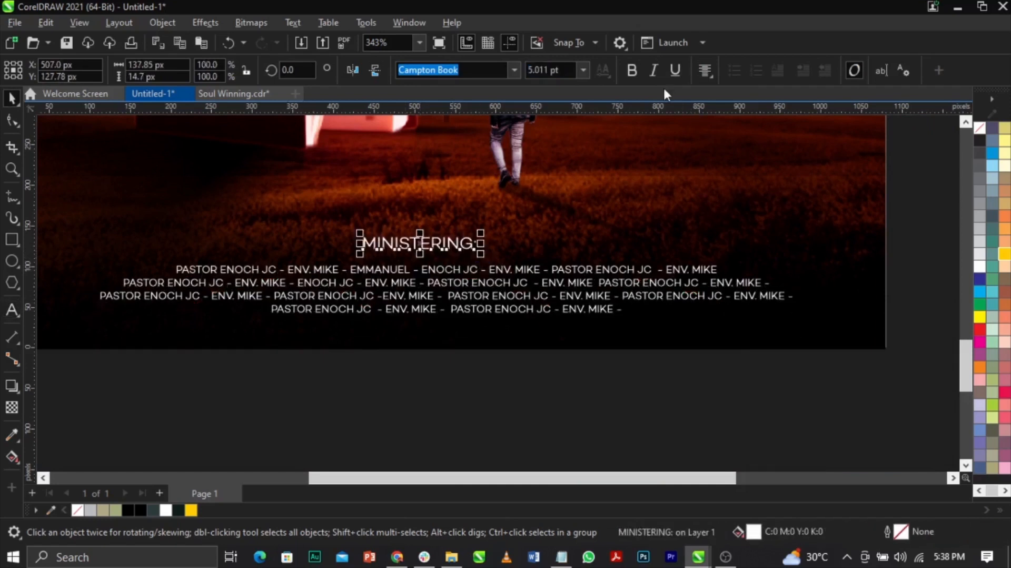
click(633, 70)
click(1006, 257)
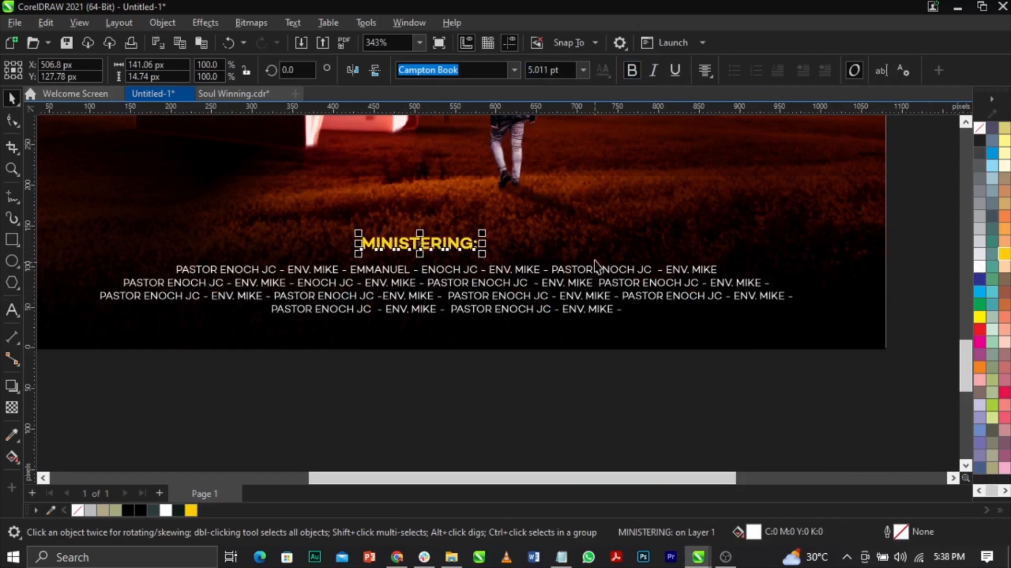
Widen the letter spacing of the MINISTERING: heading with the Shape tool
key(F10)
drag(483, 256, 672, 265)
key(ctrl+z)
key(space)
Centre the MINISTERING: heading horizontally over the names list and align both with the poster background
shift+click(627, 272)
key(c)
shift+click(654, 340)
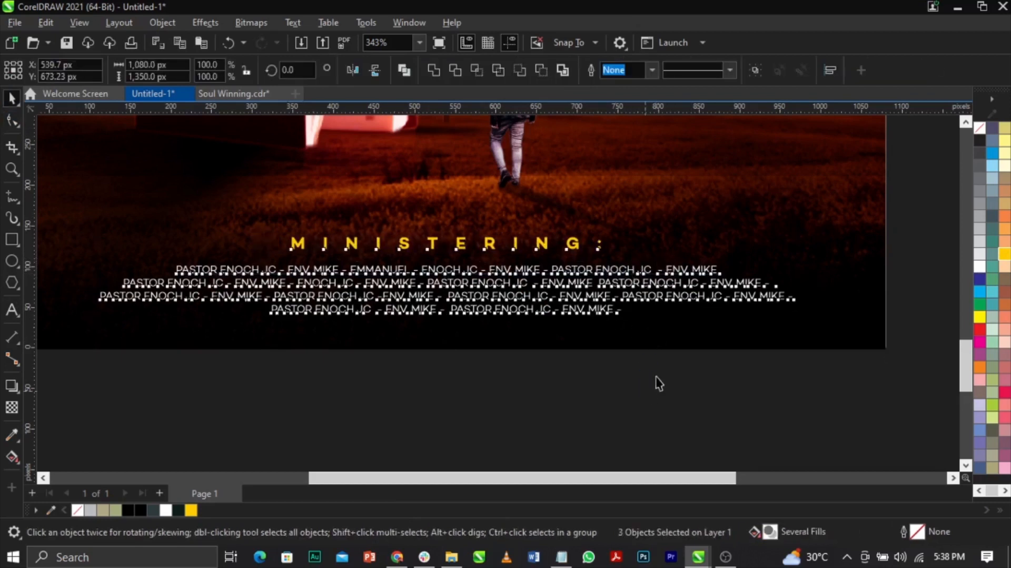
click(648, 389)
Select the MINISTERING: heading with the names list and scale both down to about 90%
key(F4)
scroll(639, 315, down, 1)
scroll(659, 321, up, 1)
scroll(659, 320, down, 1)
drag(380, 411, 637, 448)
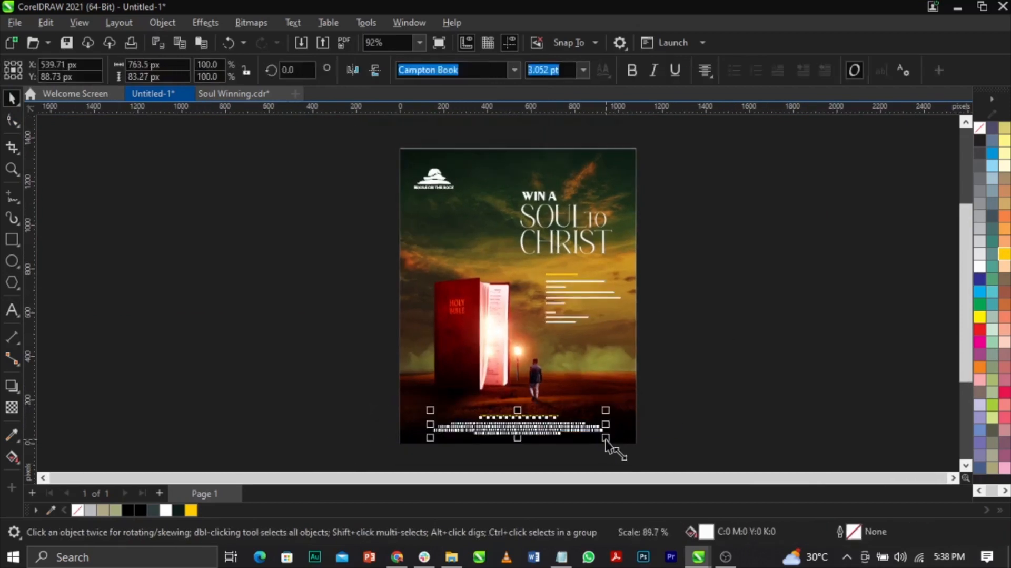
Shift the headline, yellow bar, venue and date texts slightly right together and preview the whole poster full screen
drag(706, 346, 505, 216)
scroll(520, 277, up, 3)
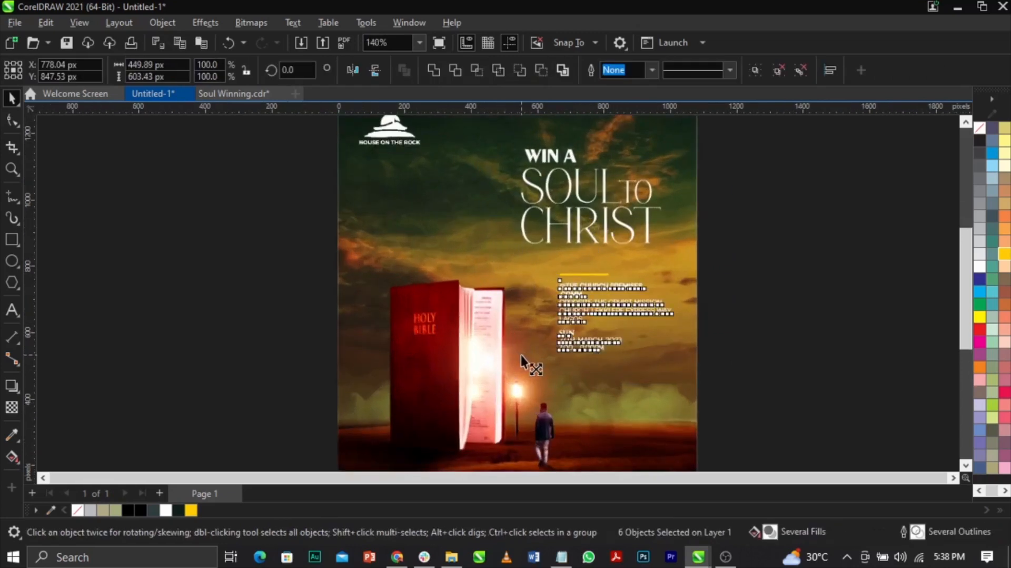
drag(520, 355, 523, 354)
click(790, 296)
key(shift+F4)
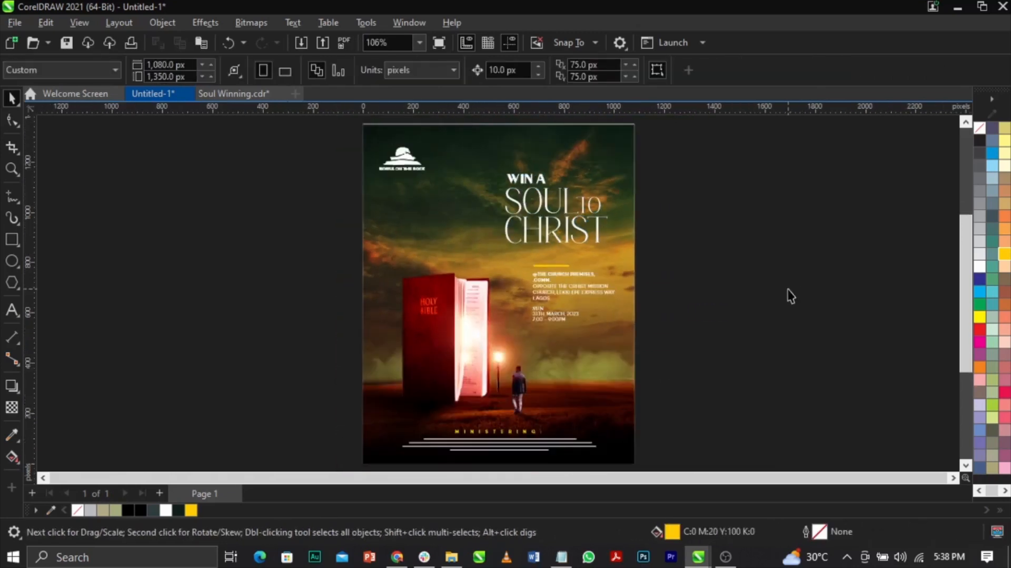
key(F9)
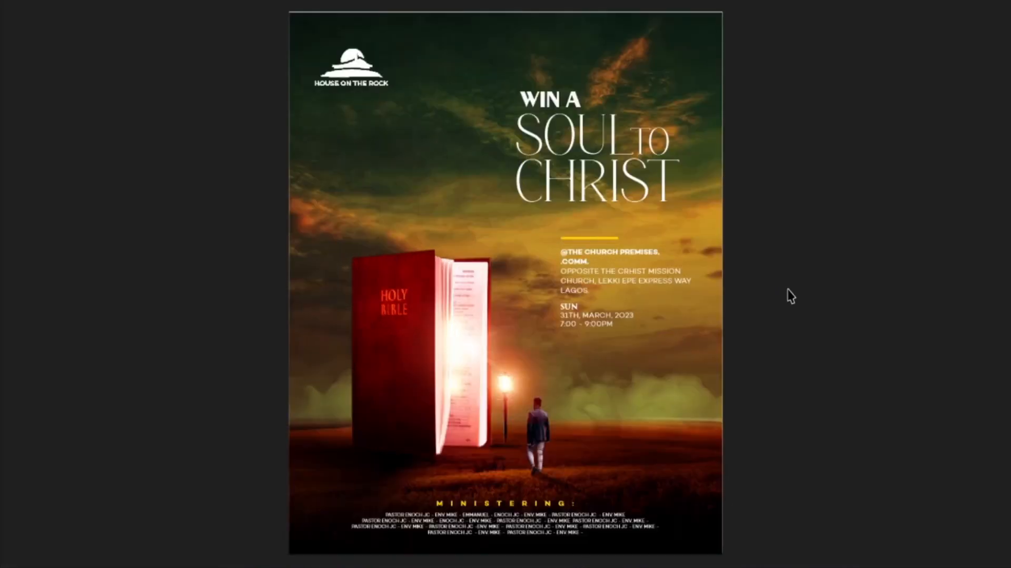